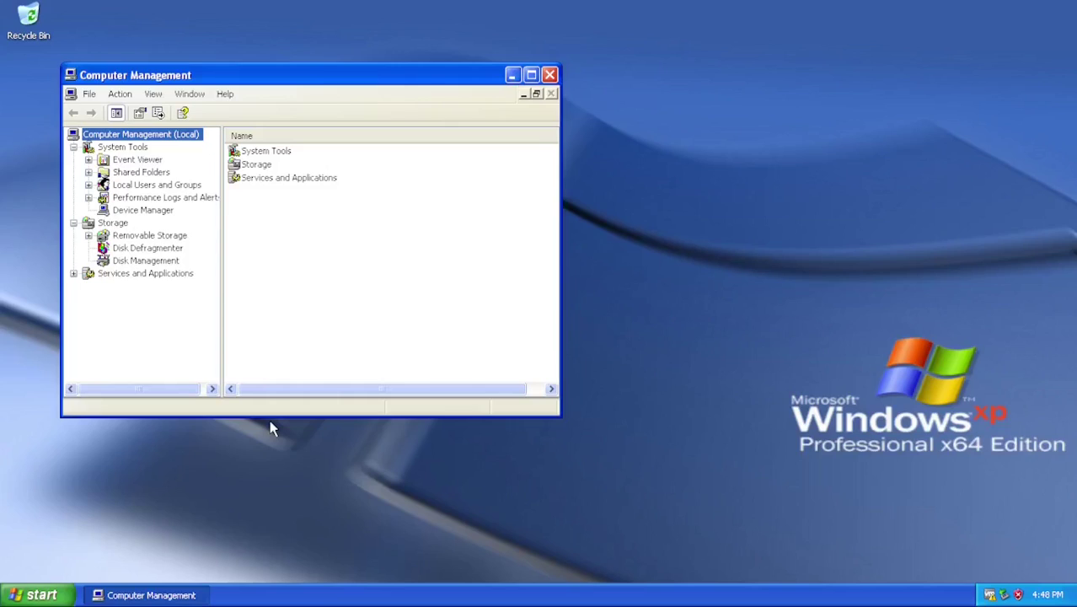
Open Disk Management and enlarge the window so the disk layout fits.
left_click(145, 211)
left_click(153, 261)
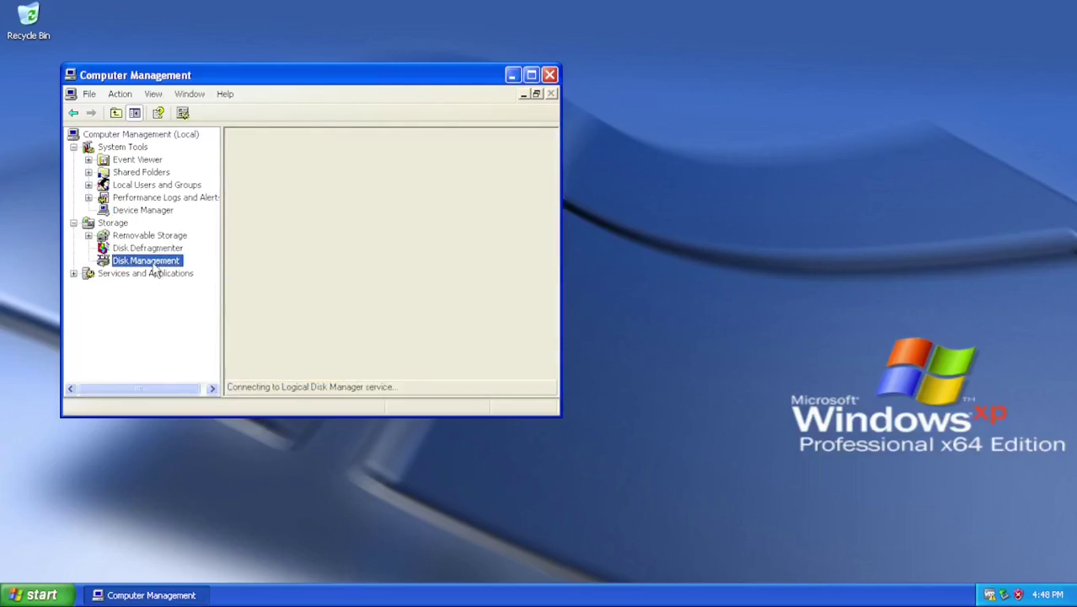
left_click_drag(556, 421, 816, 455)
Start a new primary partition of about 518 MB in Disk 0's unallocated space, with drive letter E.
right_click(676, 317)
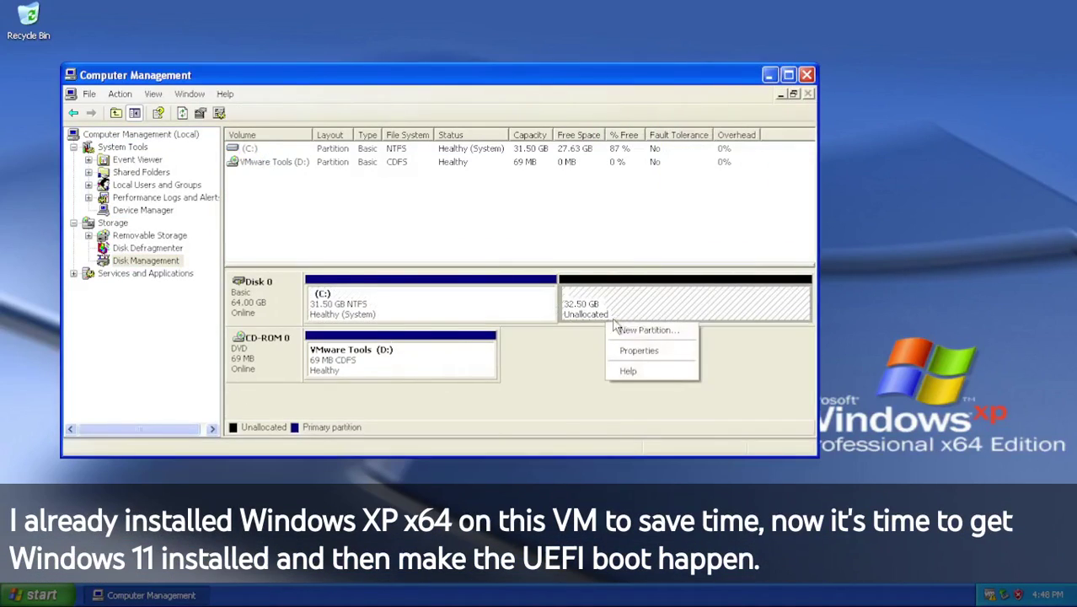
left_click(715, 328)
left_click(526, 432)
left_click(527, 431)
left_click(527, 432)
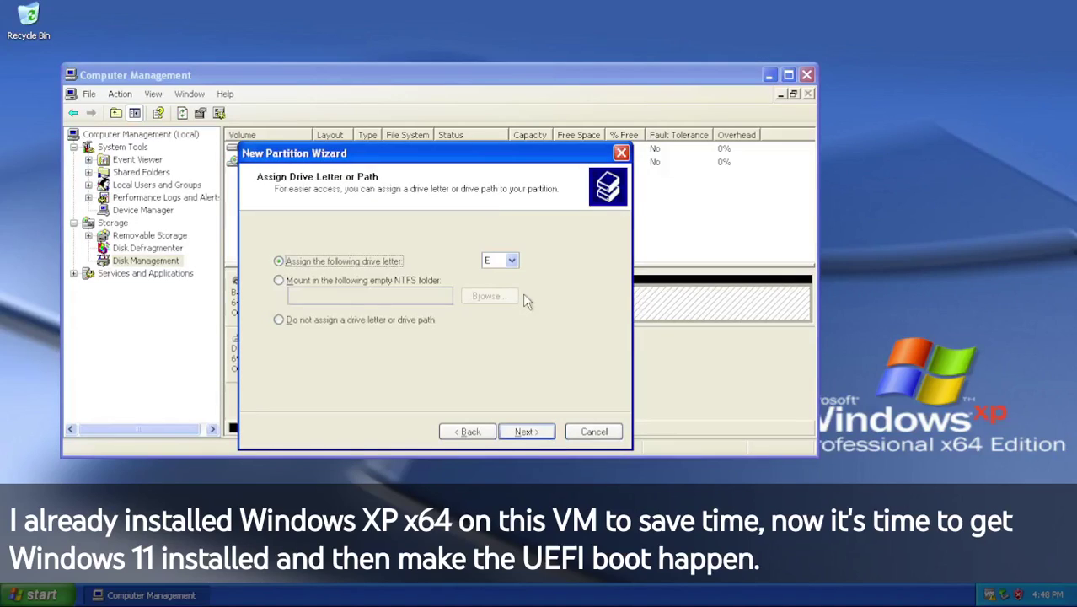
left_click(526, 431)
Set the new partition to FAT32 with volume label EFI1 and quick format, and finish the wizard.
left_click(463, 294)
left_click(449, 321)
left_click(466, 335)
key("BackSpace")
key("BackSpace")
key("BackSpace")
key("BackSpace")
key("BackSpace")
key("BackSpace")
key("BackSpace")
key("BackSpace")
key("BackSpace")
key("BackSpace")
type("E")
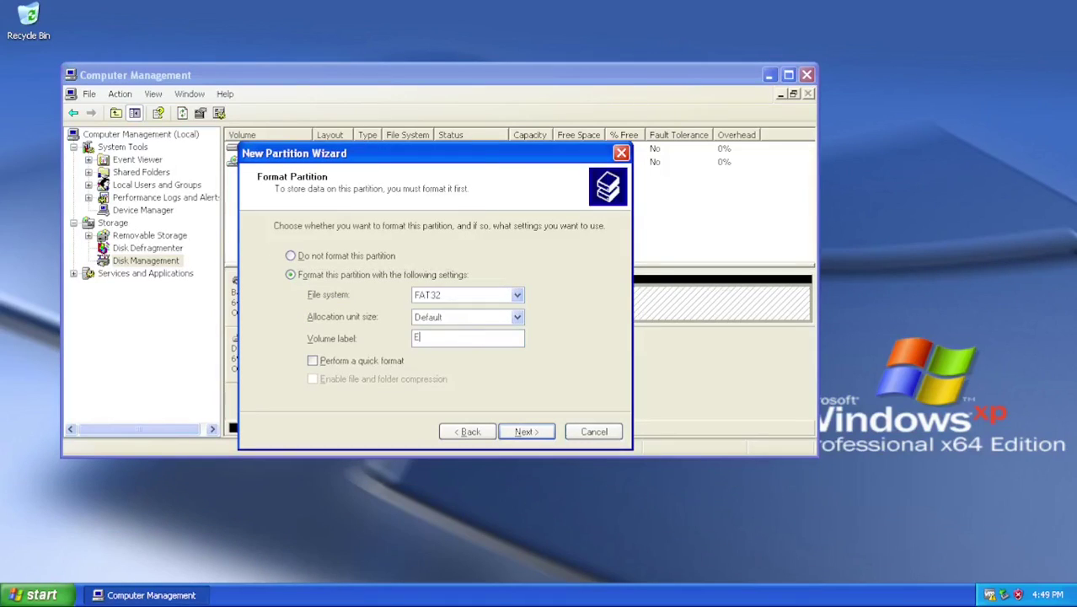
type("FI1")
left_click(364, 359)
left_click(524, 431)
left_click(524, 431)
Start another primary partition of about 31.49 GB in the remaining unallocated space, with drive letter F.
right_click(674, 298)
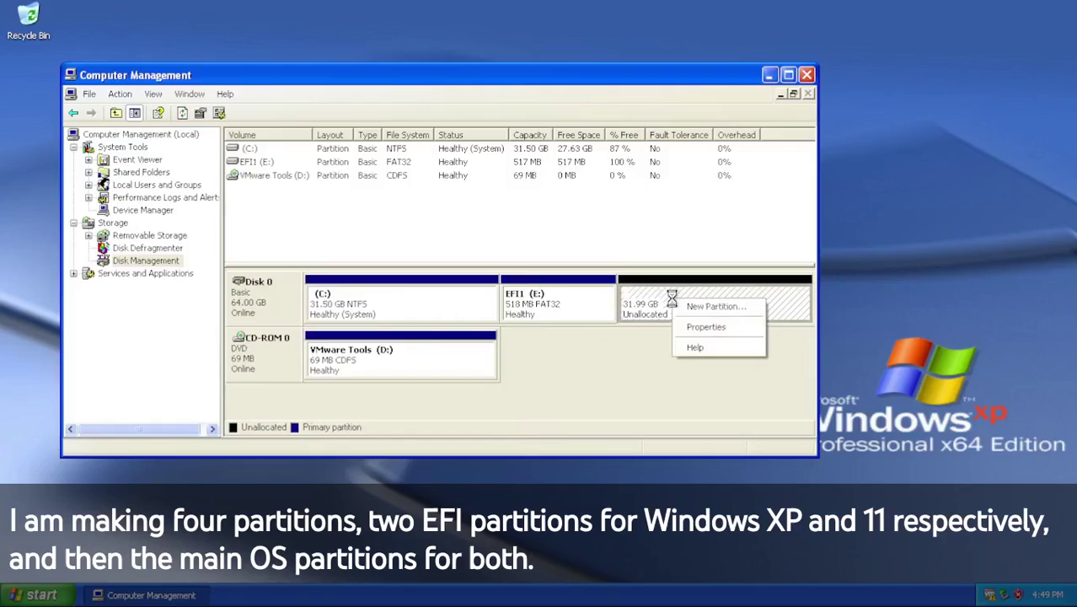
left_click(714, 306)
left_click(523, 433)
left_click(526, 431)
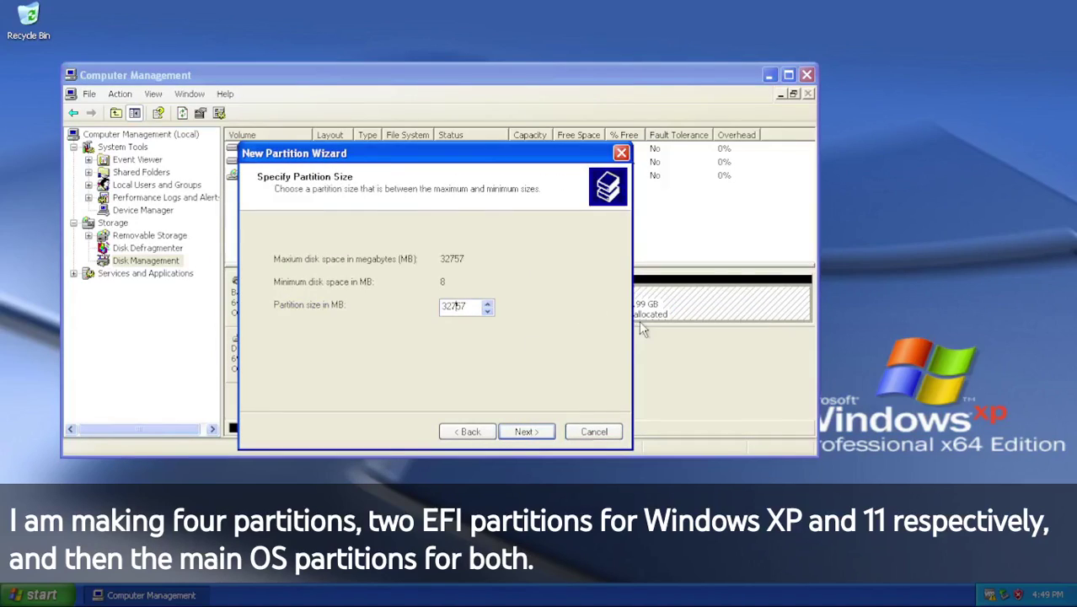
key("Return")
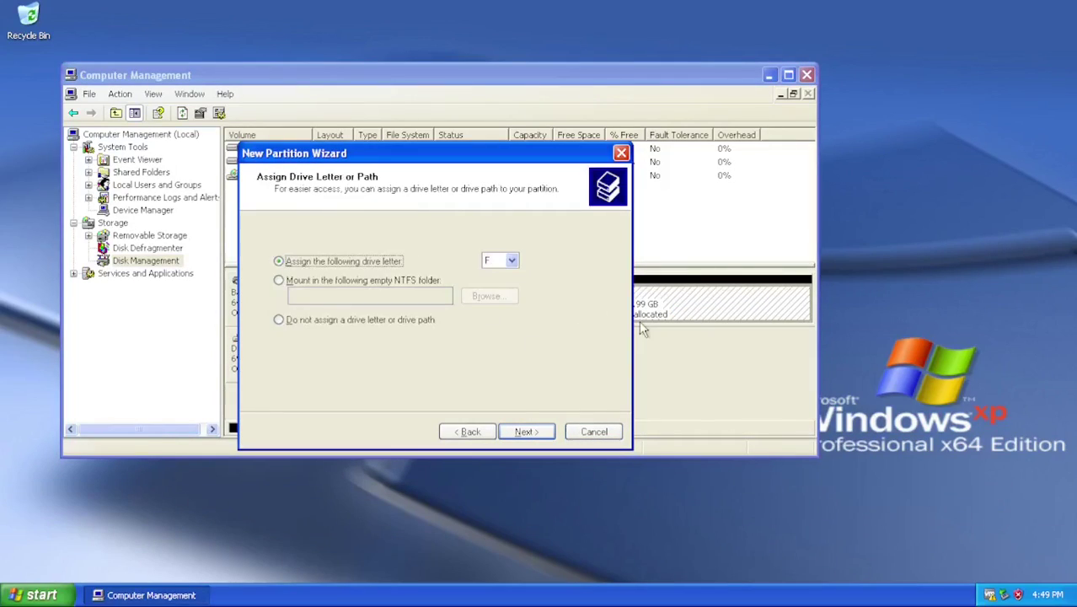
key("Return")
Label the F: partition Windows 11, keep NTFS, enable quick format and create it.
left_click(479, 338)
key("BackSpace")
key("BackSpace")
key("BackSpace")
key("BackSpace")
key("BackSpace")
key("BackSpace")
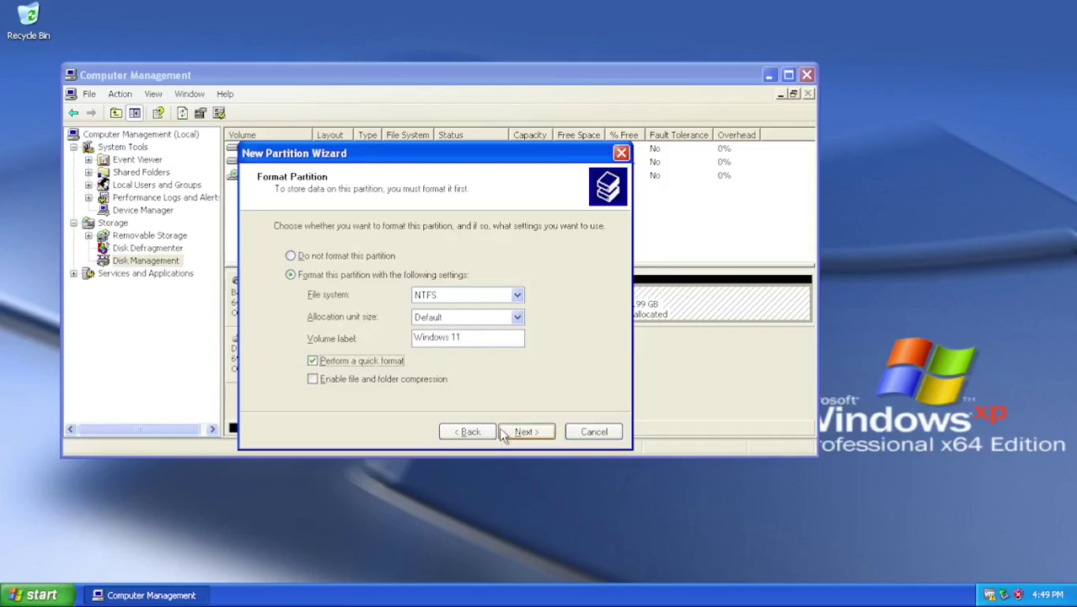
left_click(506, 432)
left_click(505, 432)
Rename the C: volume to Windows XP in its properties.
right_click(356, 307)
left_click(493, 426)
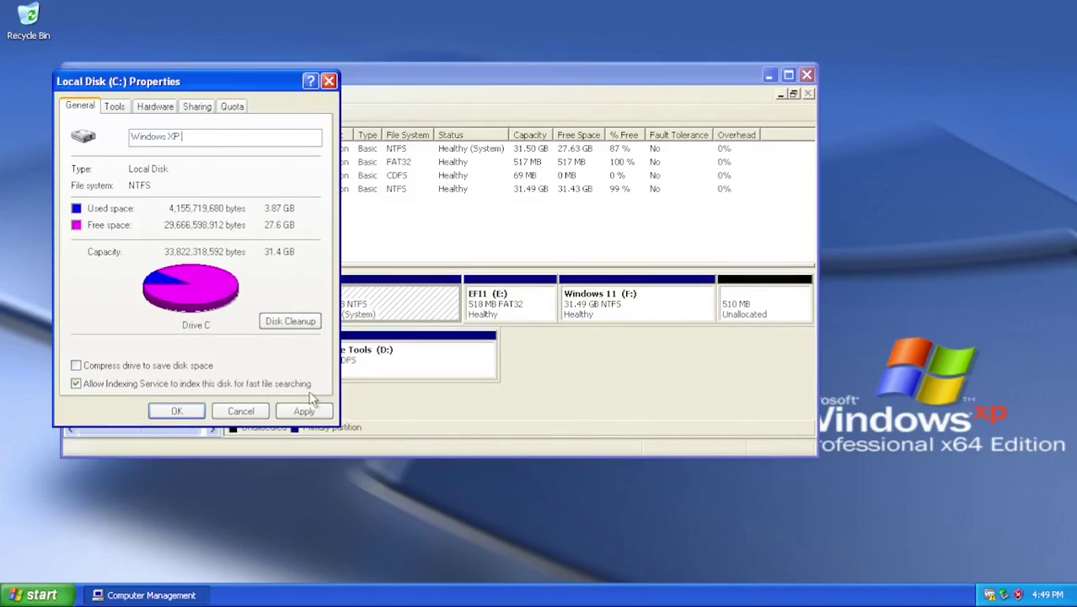
left_click(315, 412)
left_click(177, 410)
Start a 509 MB primary partition in the last unallocated space, accepting the suggested drive letter.
right_click(729, 323)
left_click(760, 332)
left_click(525, 430)
left_click(524, 430)
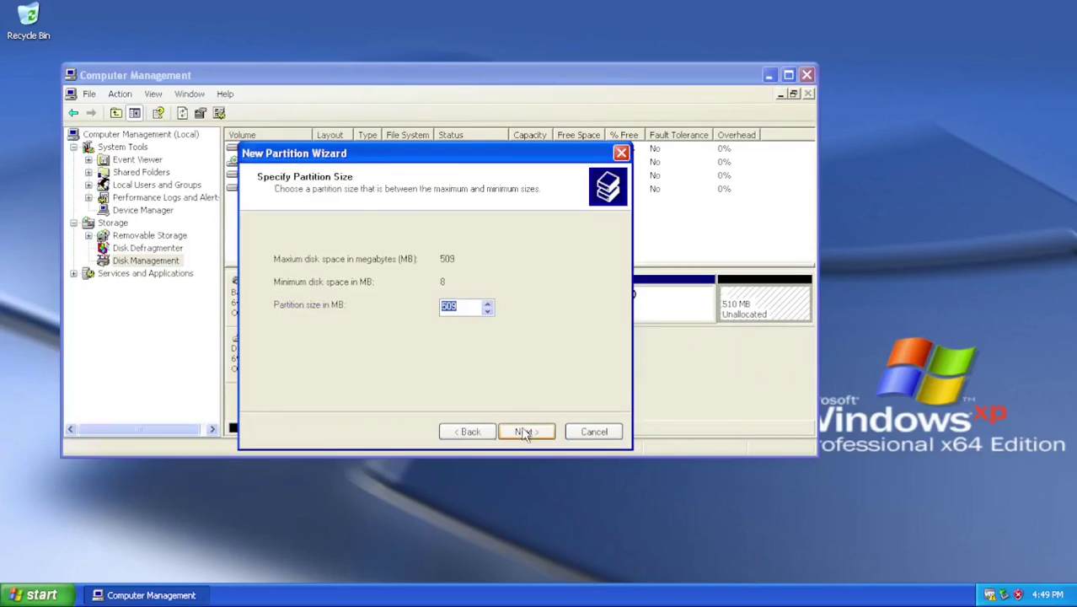
left_click(524, 432)
left_click(524, 432)
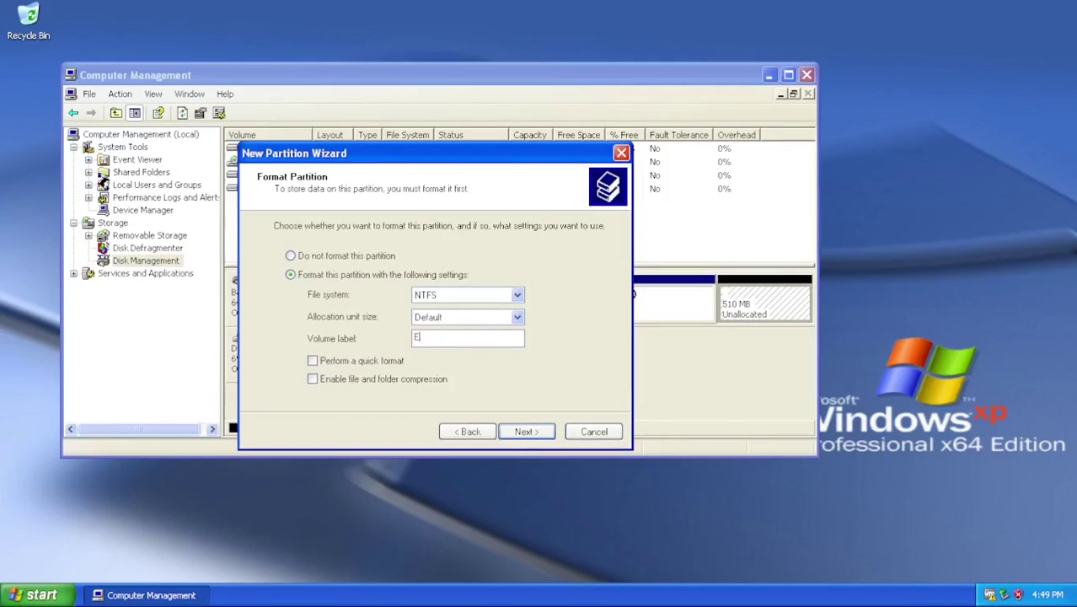
Set the last partition to FAT32 with volume label EFI2 and quick format, and create it.
left_click(517, 295)
left_click(455, 318)
left_click(363, 360)
left_click(525, 431)
left_click(525, 430)
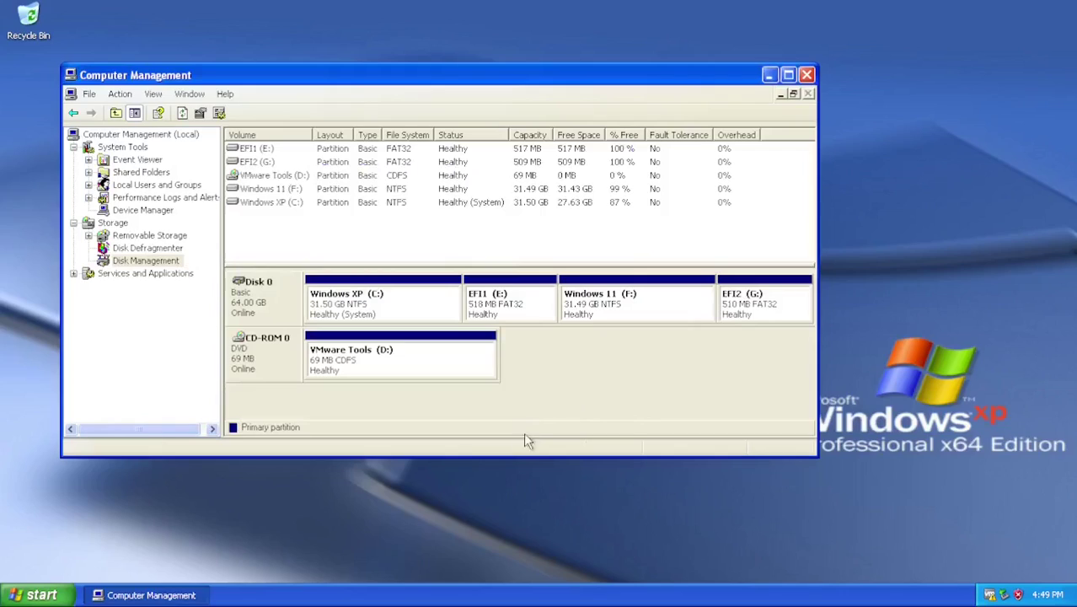
Open the EFI1 (E:) drive and copy the EFI folder from the UEFI boot files disc into it.
key("super+e")
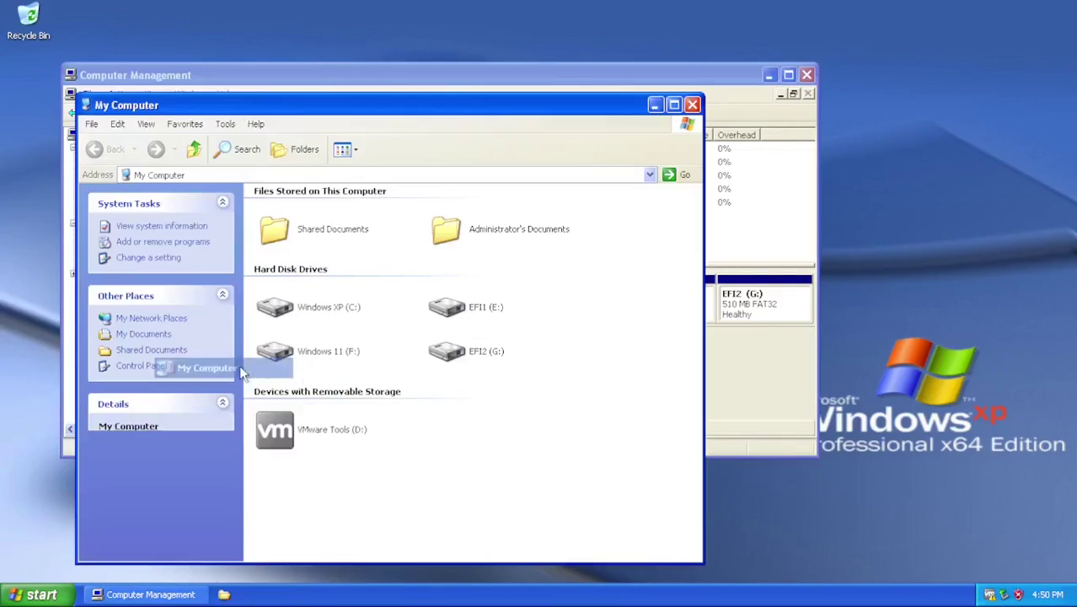
double_click(462, 311)
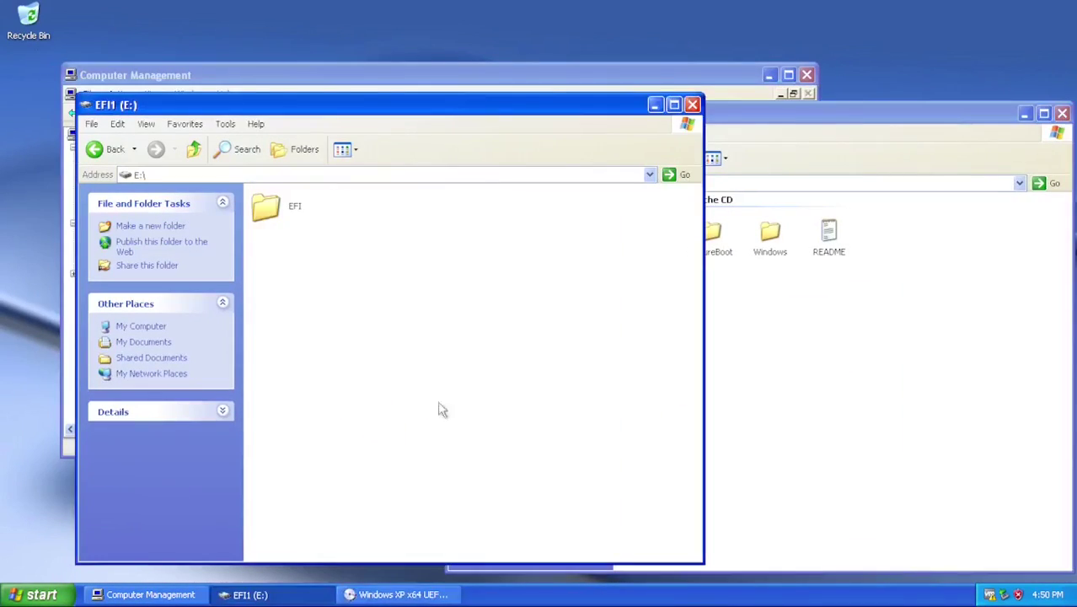
Check the disc's Windows\System32 folder, open the Windows XP (C:) drive and copy the disc's Windows folder onto it.
double_click(769, 240)
double_click(653, 238)
key("super+e")
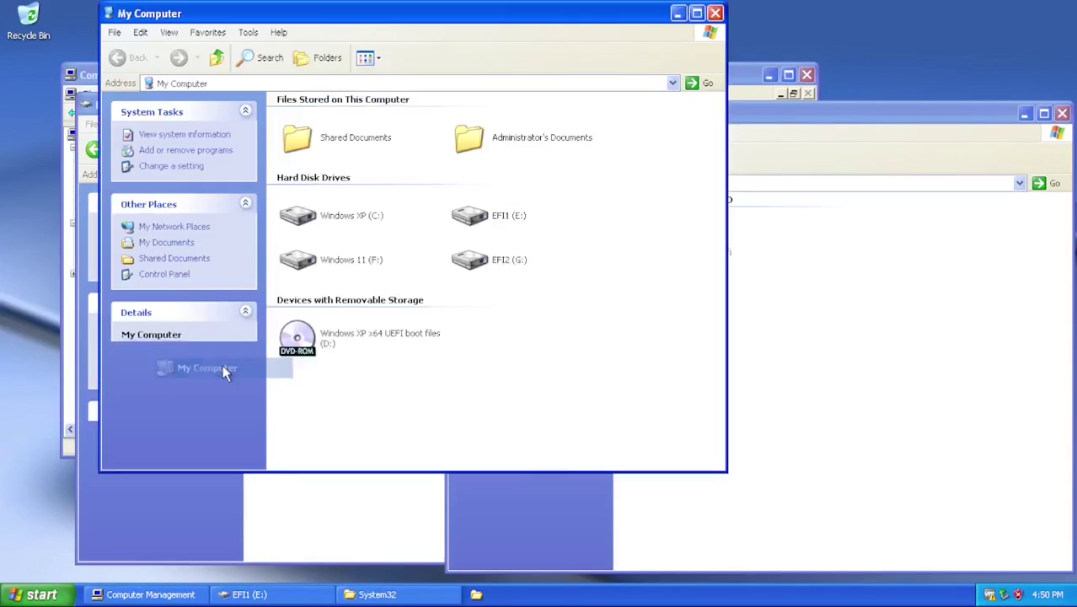
double_click(337, 218)
left_click(710, 236)
key("BackSpace")
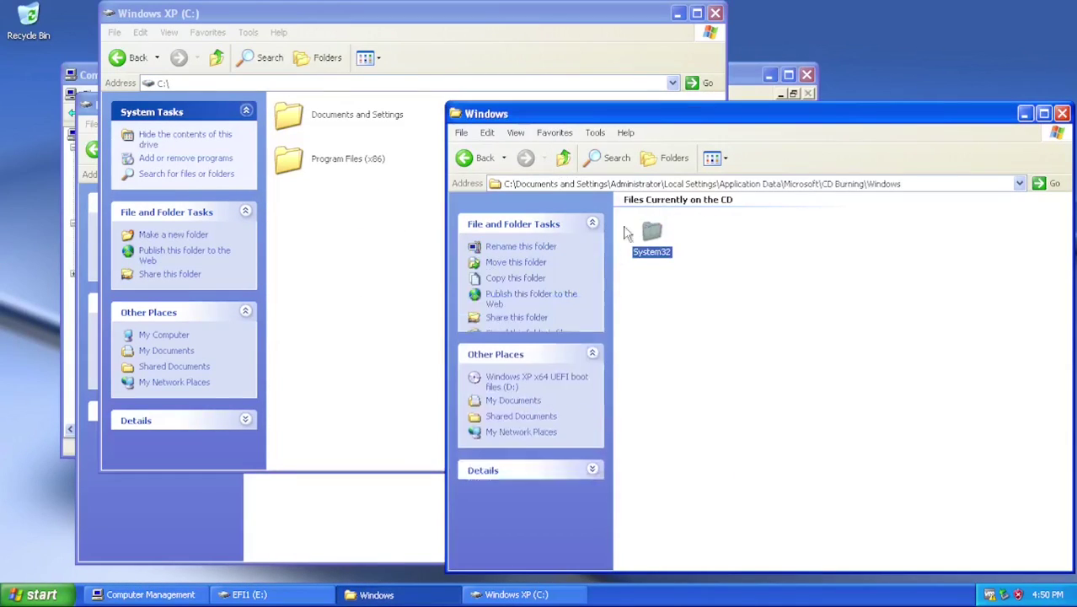
key("BackSpace")
left_click(523, 341)
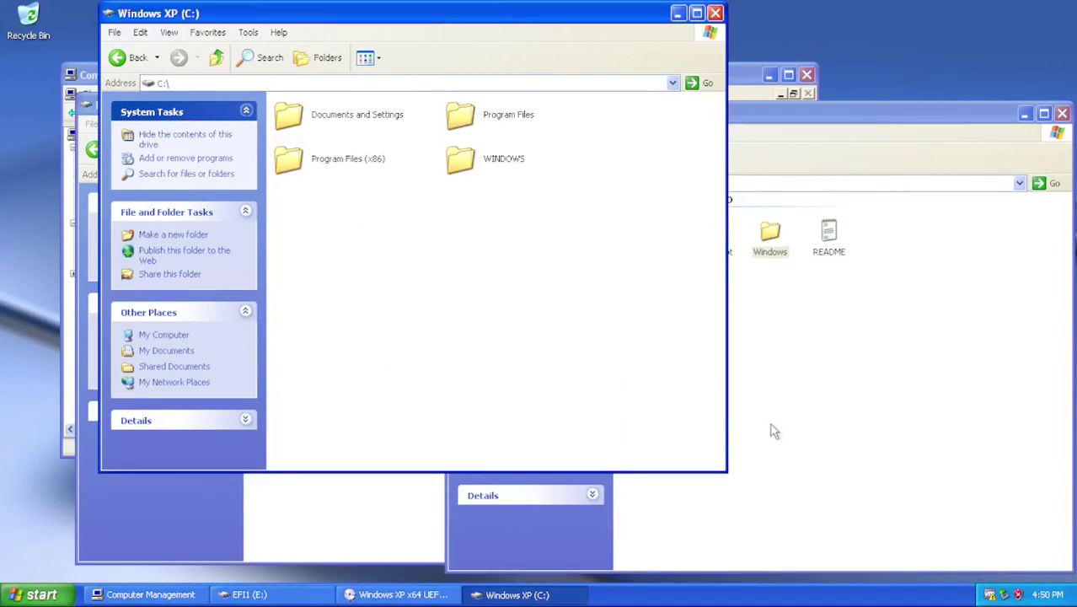
Read the full README on the boot files disc for the BCD store and kernel command line requirements, and close it.
double_click(828, 236)
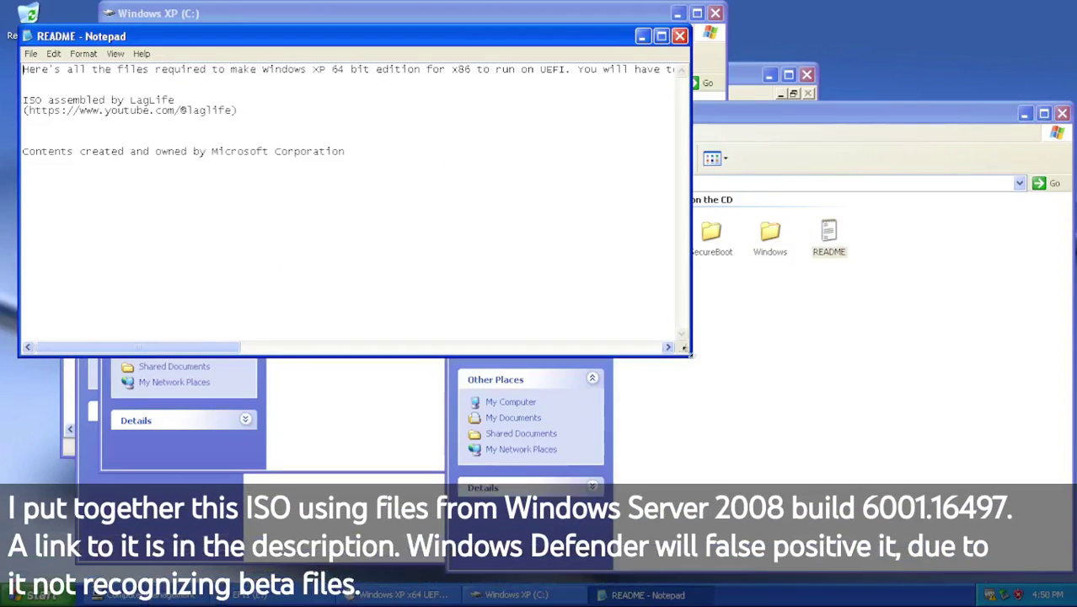
left_click_drag(697, 363, 1075, 329)
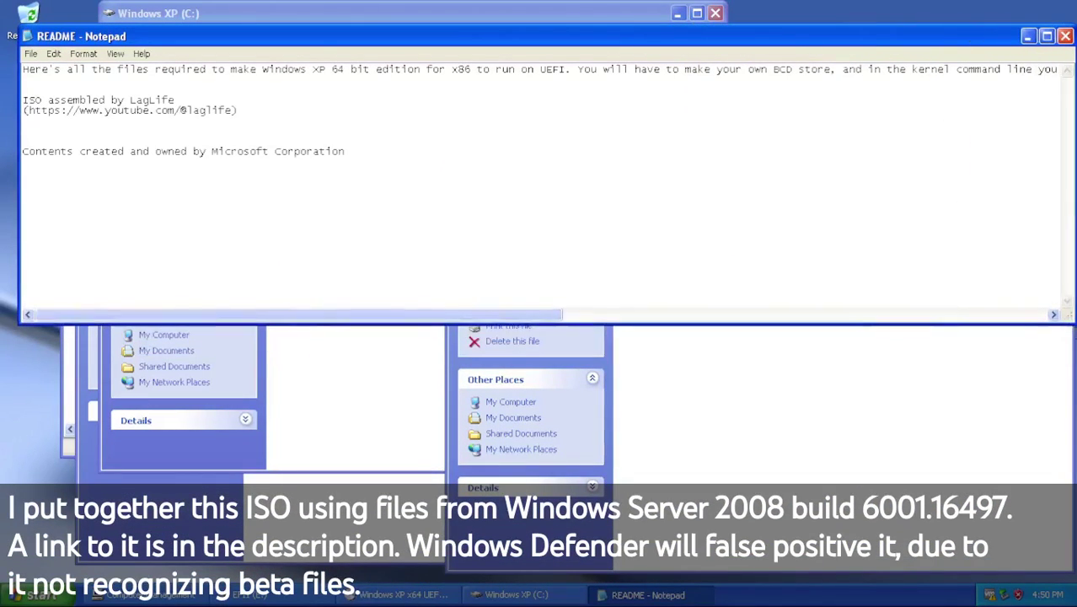
left_click_drag(459, 314, 977, 303)
left_click(1046, 36)
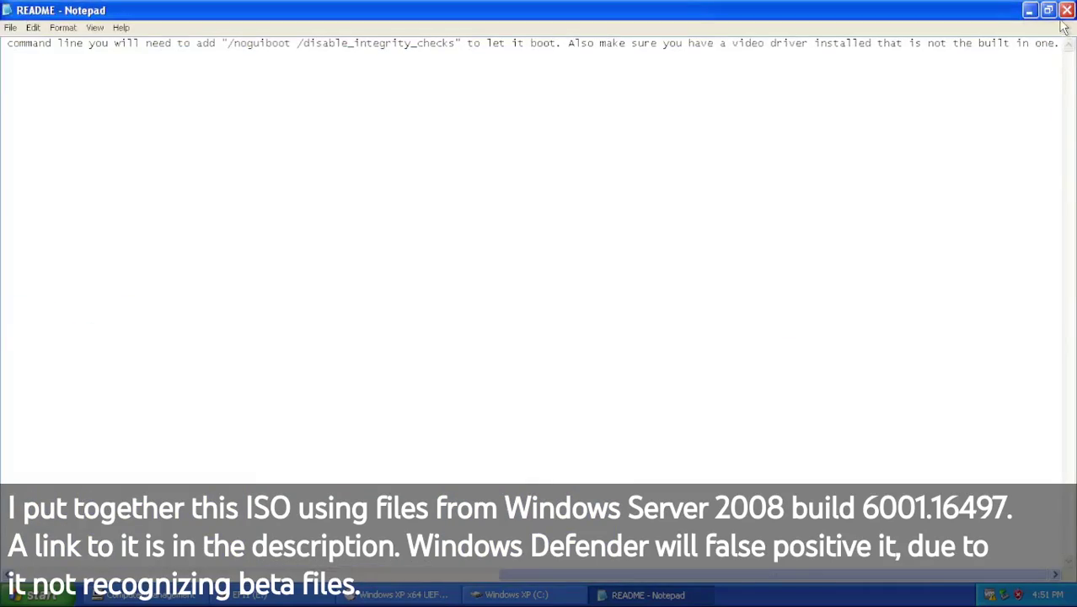
left_click(1065, 11)
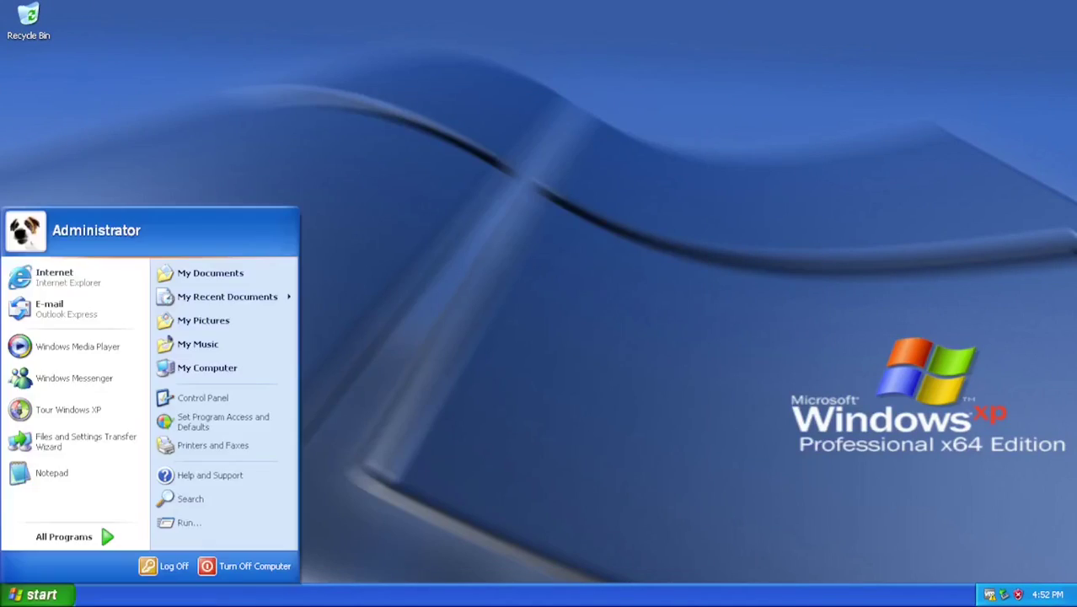
Restart the computer and choose the startup device from the VMware boot menu.
left_click(245, 565)
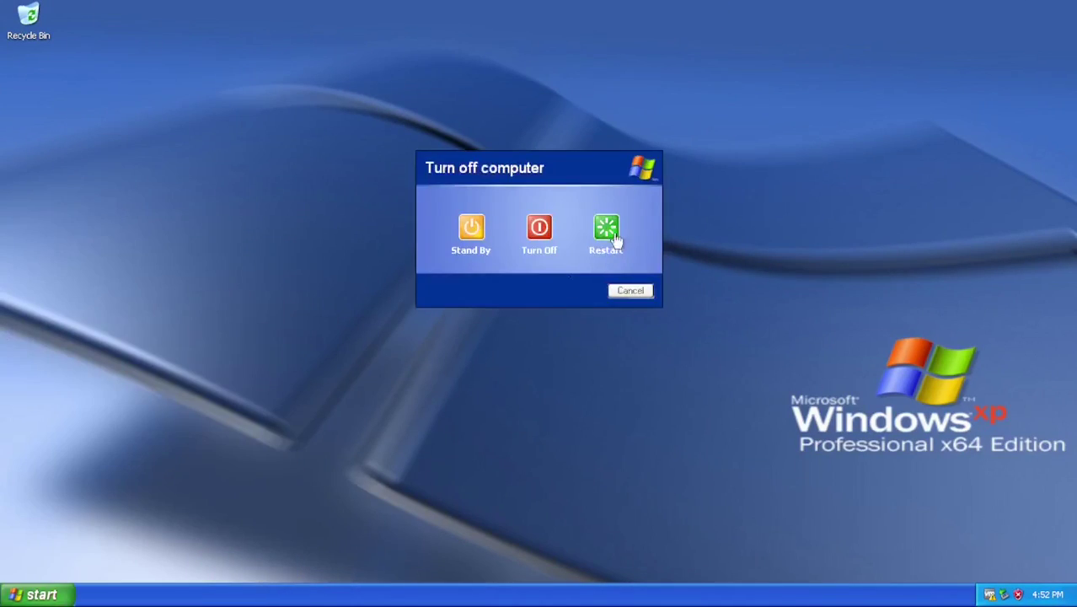
left_click(613, 237)
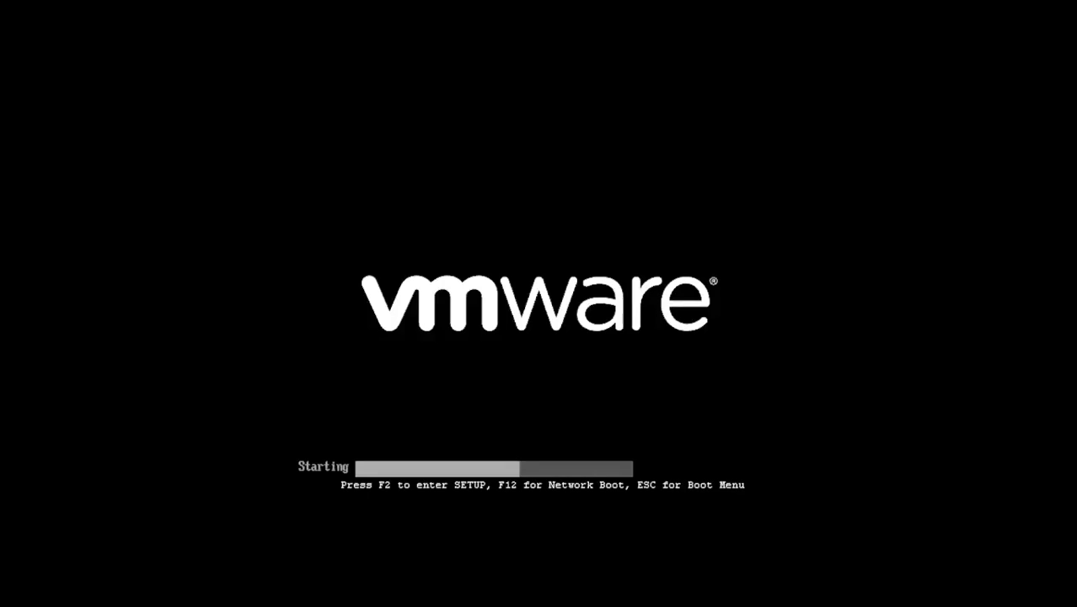
key("Escape")
key("Return")
key("Return")
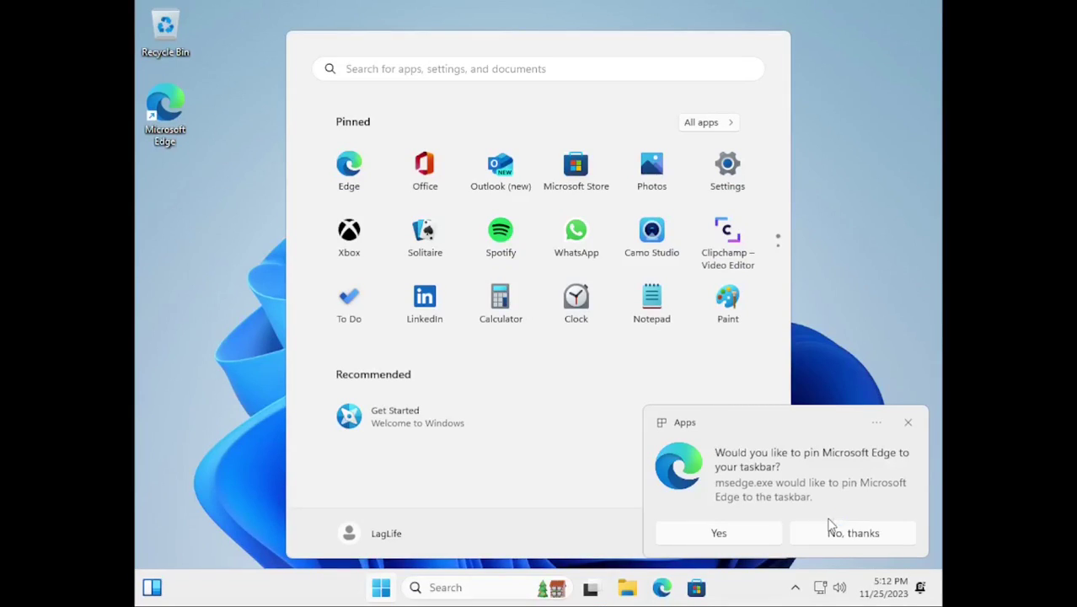
Decline pinning Microsoft Edge to the taskbar and continue through the VMware Tools setup.
left_click(852, 531)
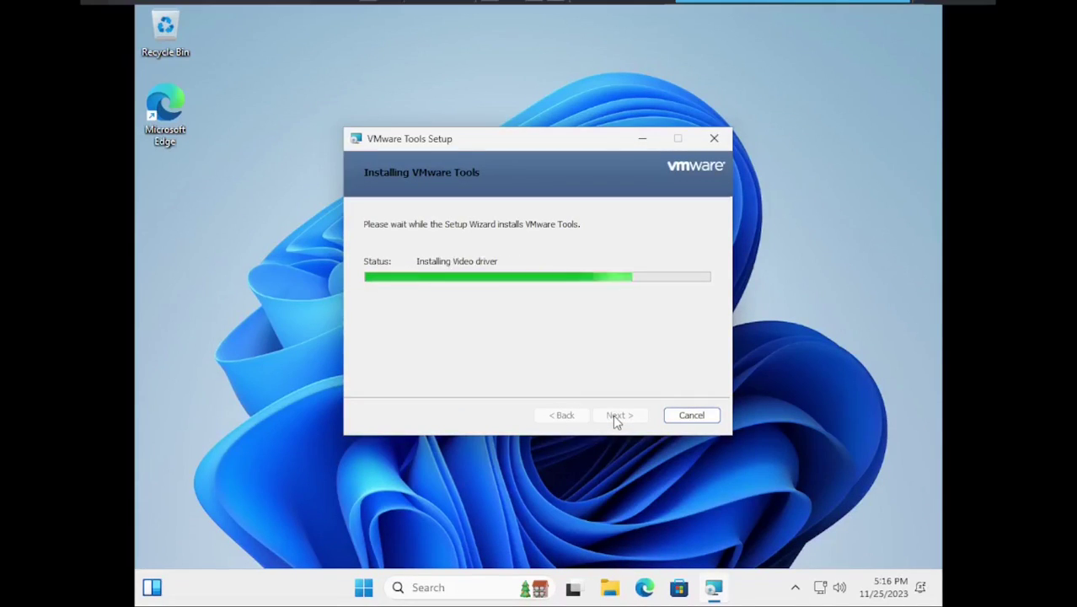
left_click(618, 415)
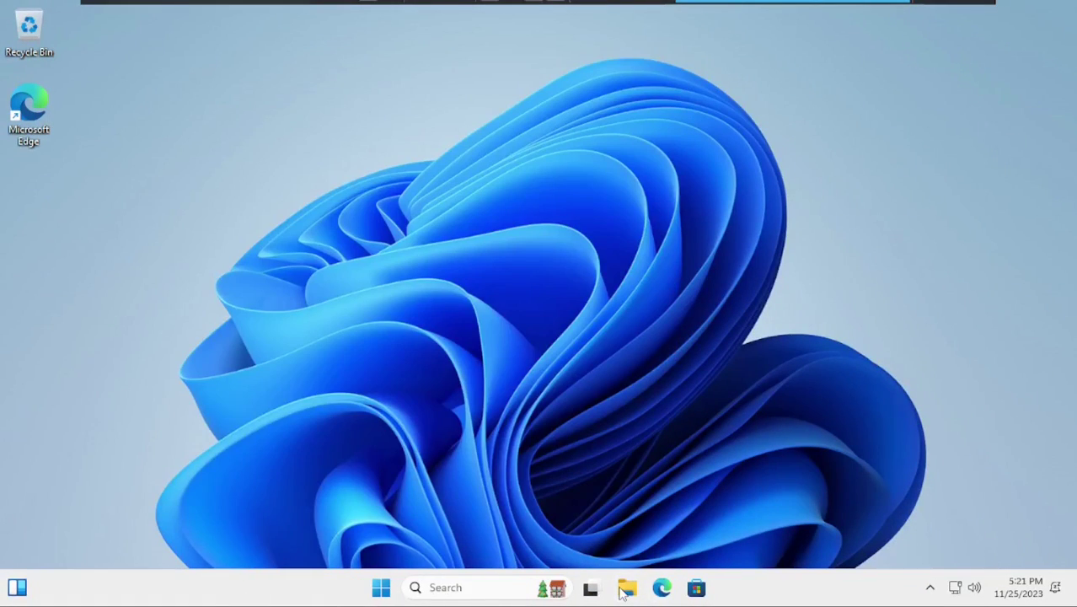
Examine the drives listed under This PC in File Explorer, and close the window.
left_click(624, 589)
left_click(185, 470)
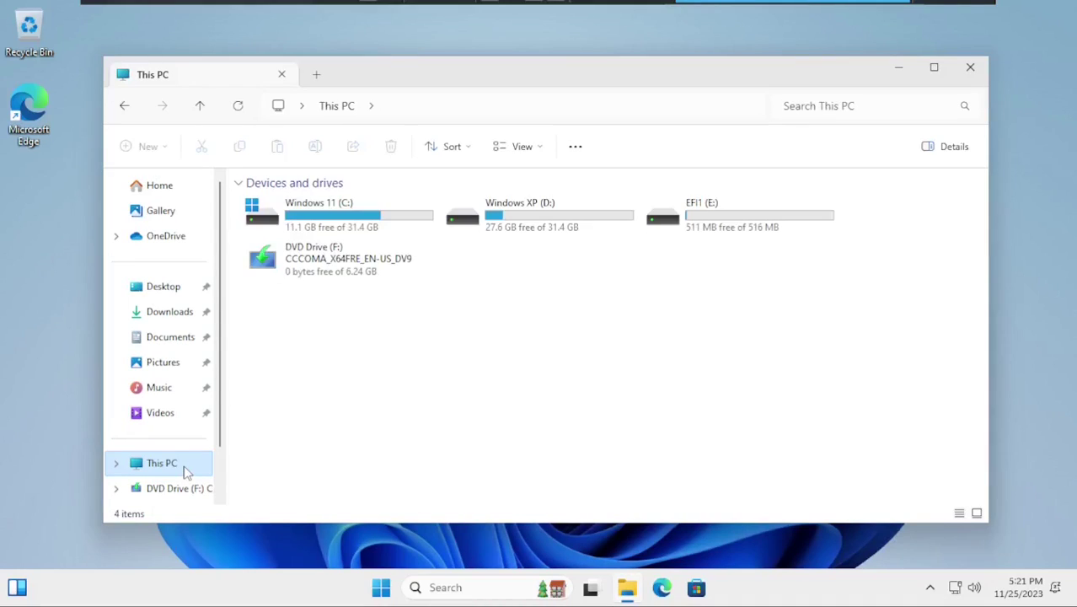
left_click(969, 67)
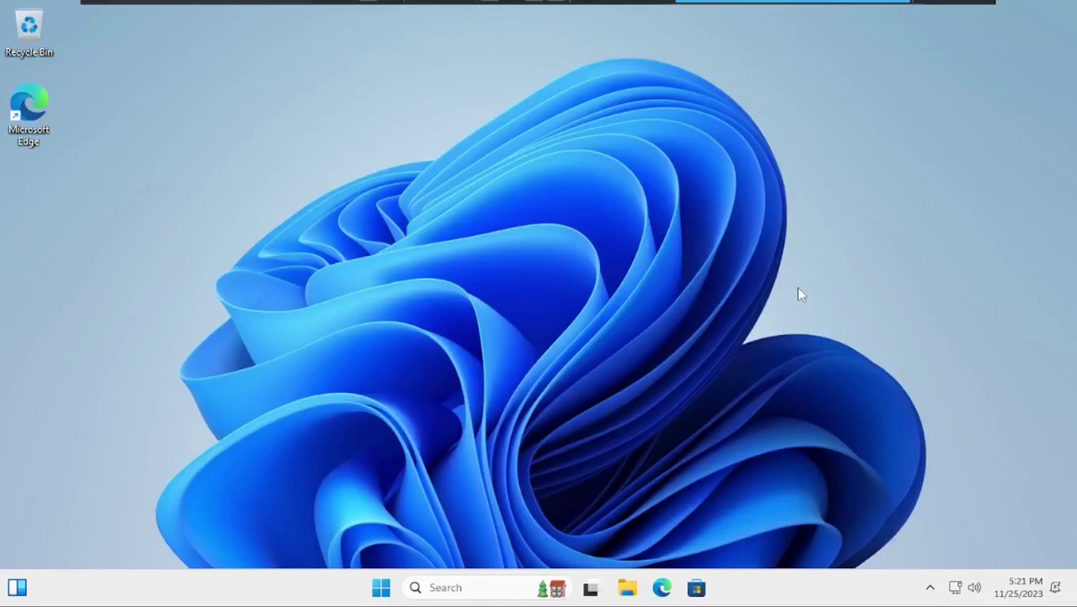
Open Microsoft Edge and complete its first-run setup to start browsing.
left_click(661, 590)
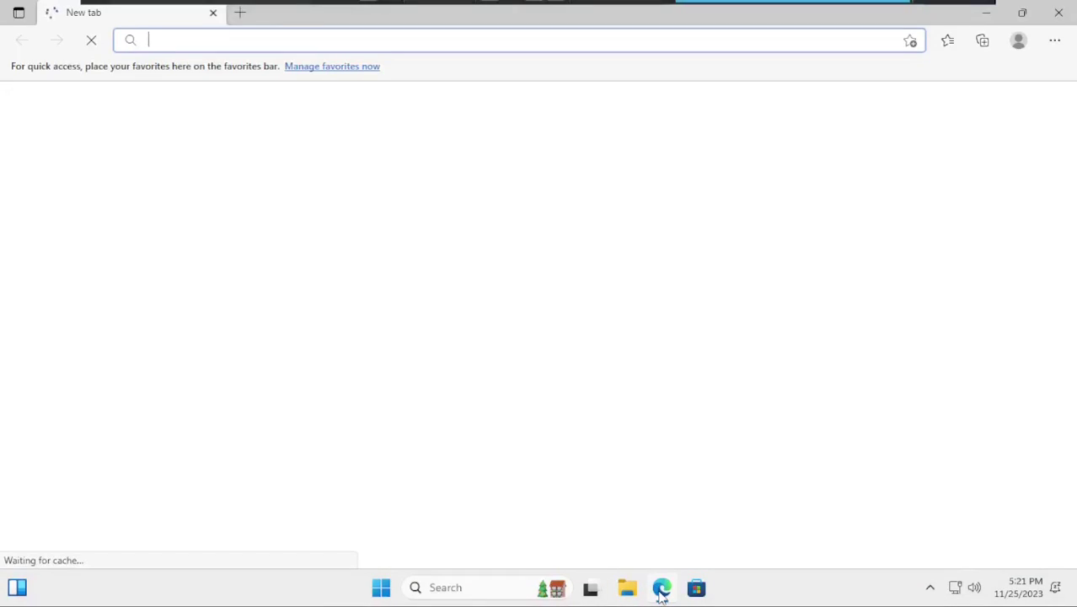
left_click(249, 477)
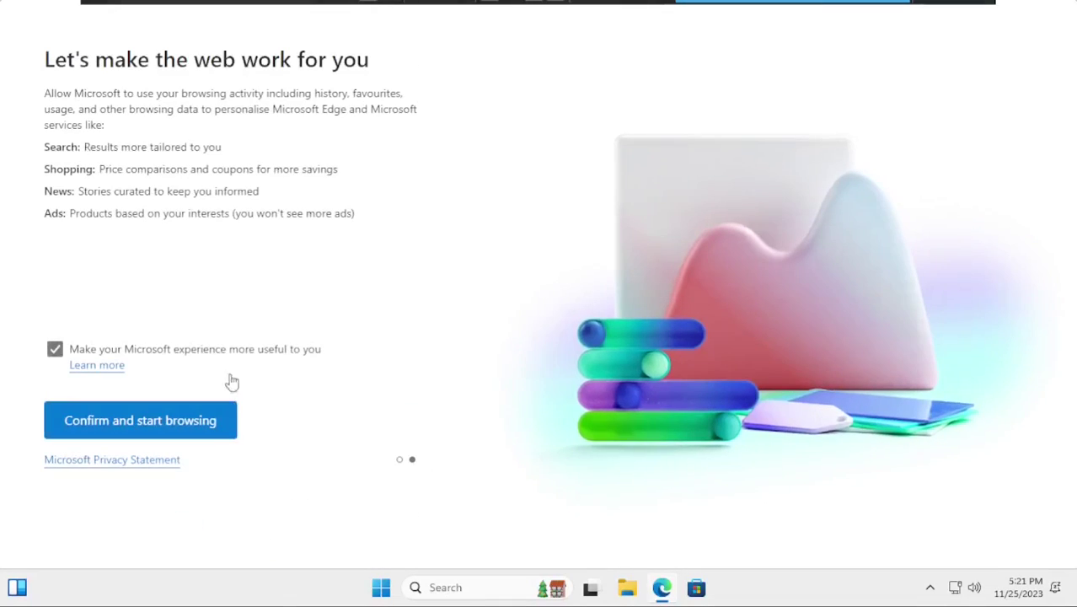
left_click(107, 408)
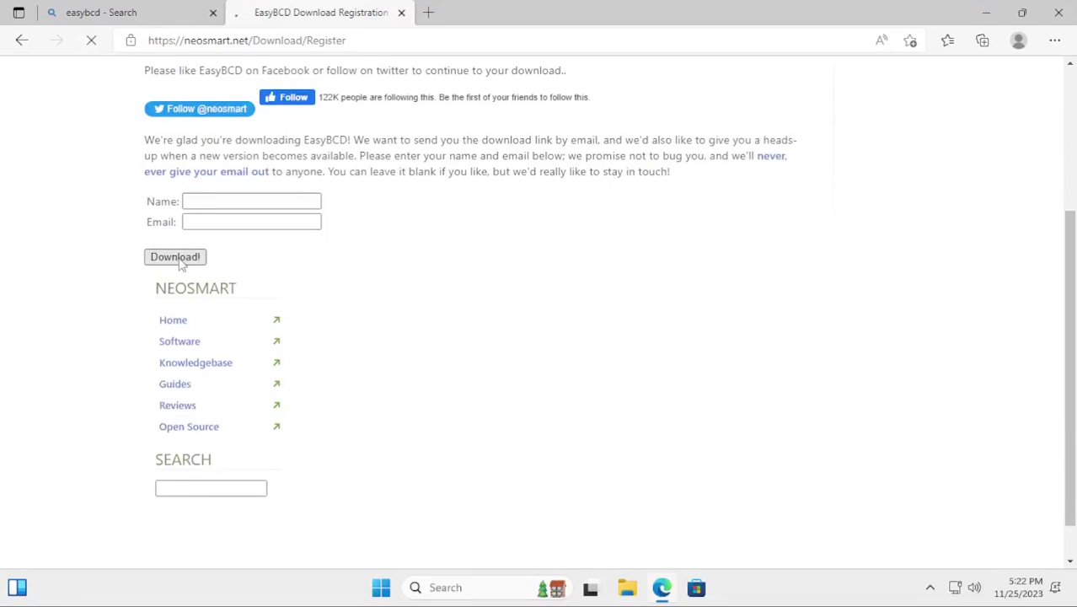
Download EasyBCD 2.4 from neosmart.net with the name and email left blank, and run its installer with administrator permission.
left_click(175, 256)
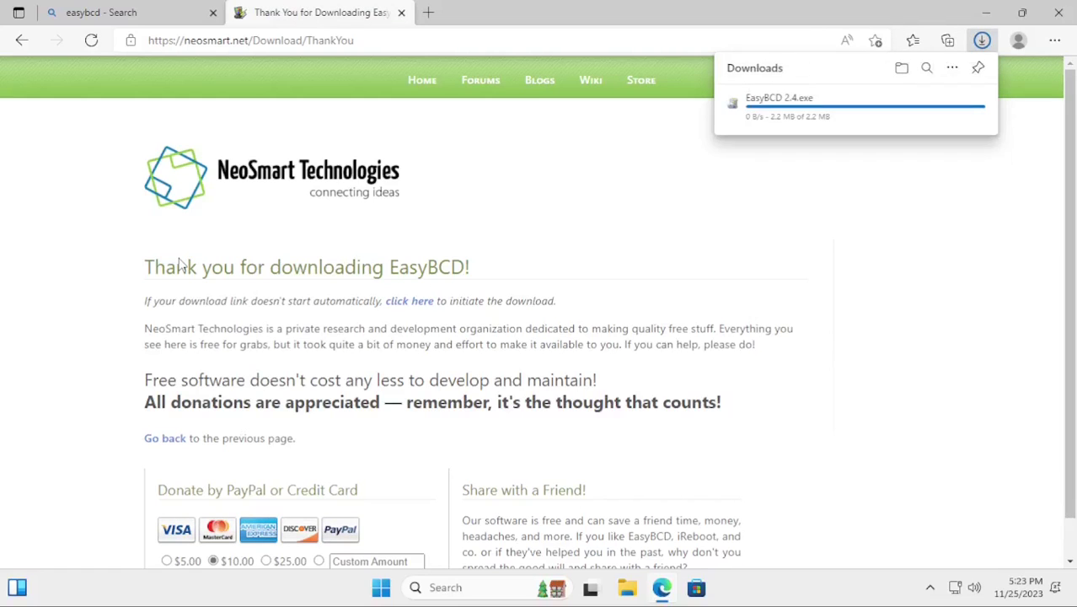
left_click(763, 114)
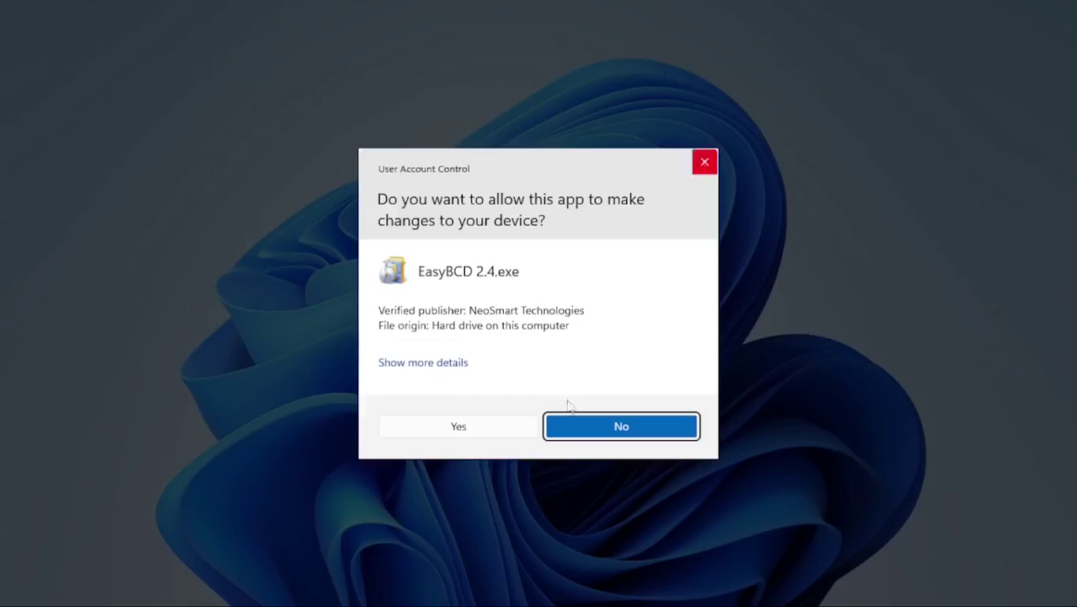
left_click(485, 427)
Accept the EasyBCD 2.4 license, start the installation with default options and close the browser.
left_click(637, 418)
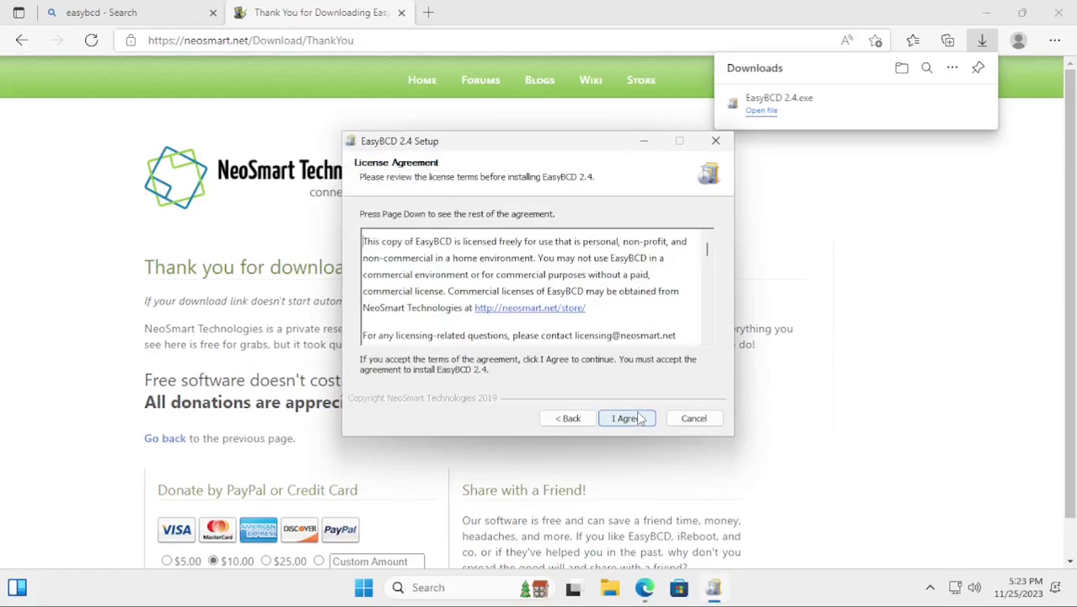
left_click(626, 418)
left_click(626, 418)
left_click(1058, 12)
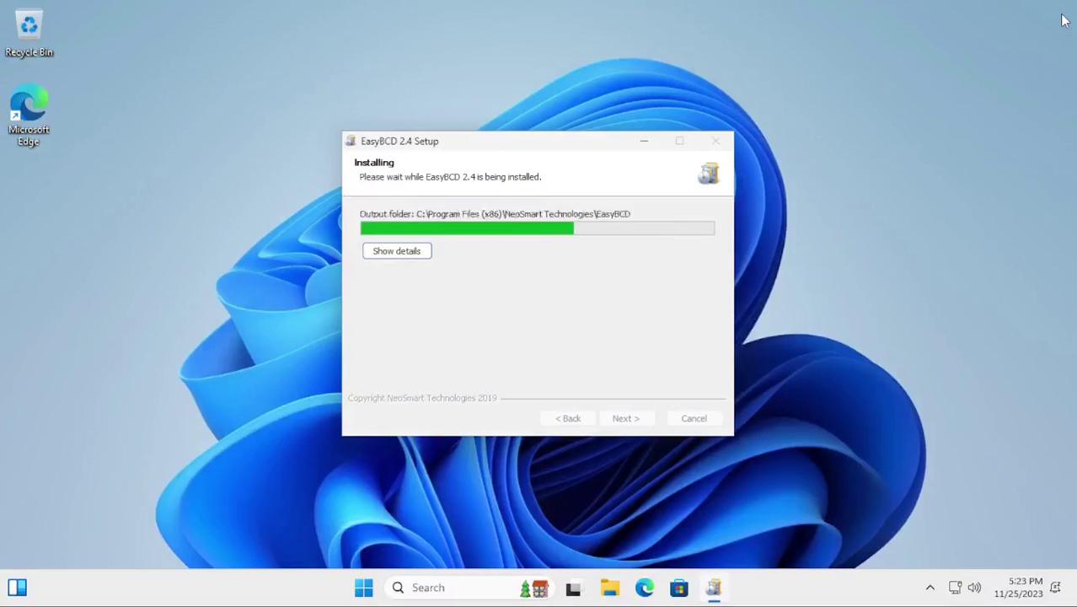
Finish the EasyBCD 2.4 installation and start the program with English as the language.
left_click(628, 418)
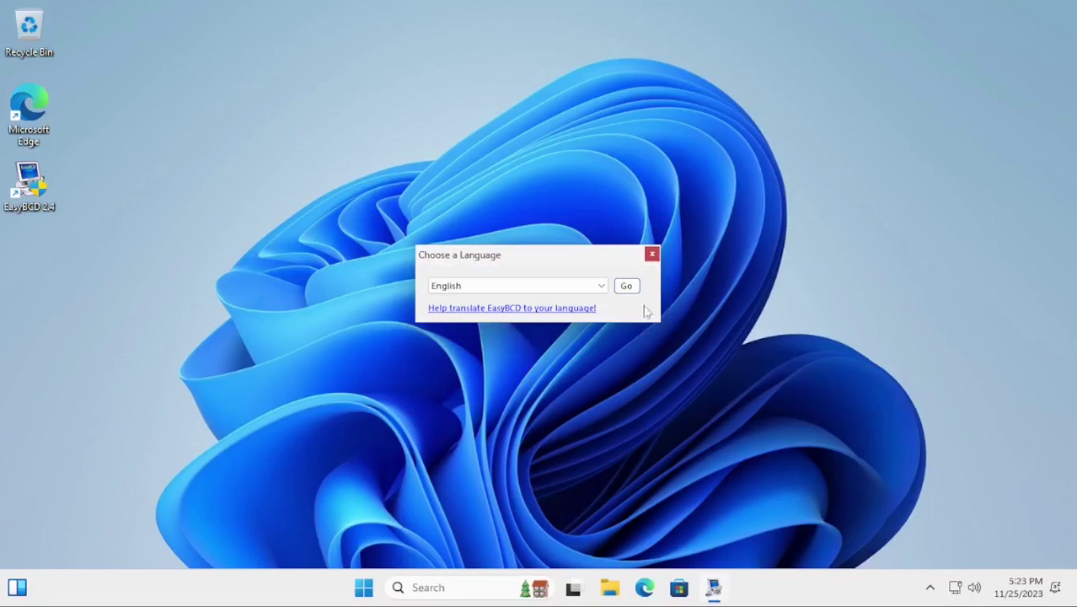
left_click(625, 284)
left_click(593, 357)
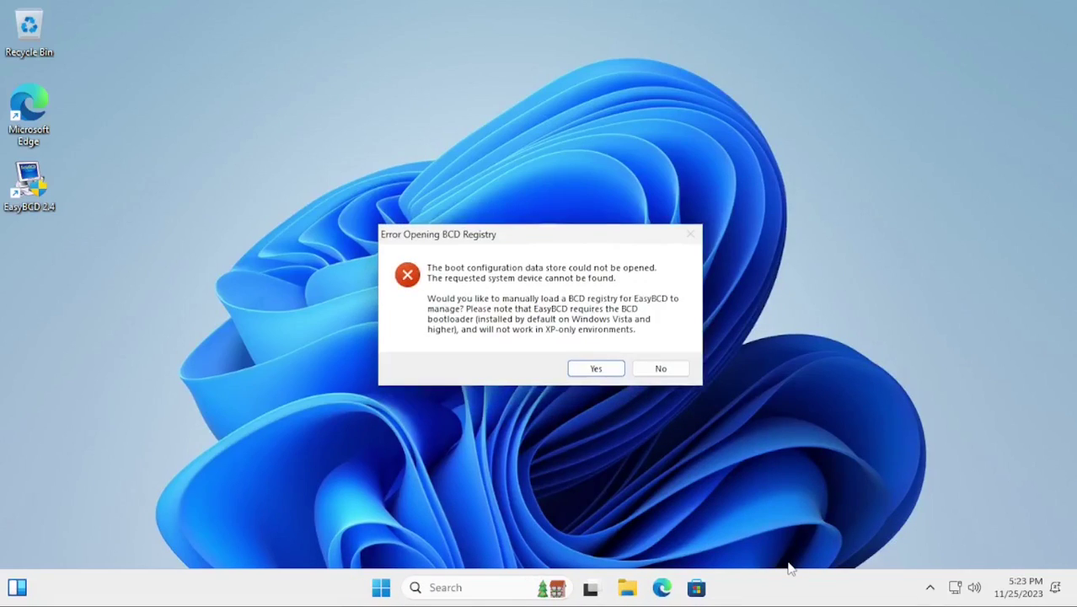
Check the keys under HKEY_LOCAL_MACHINE in Registry Editor, and close it.
key("super+r")
key("Return")
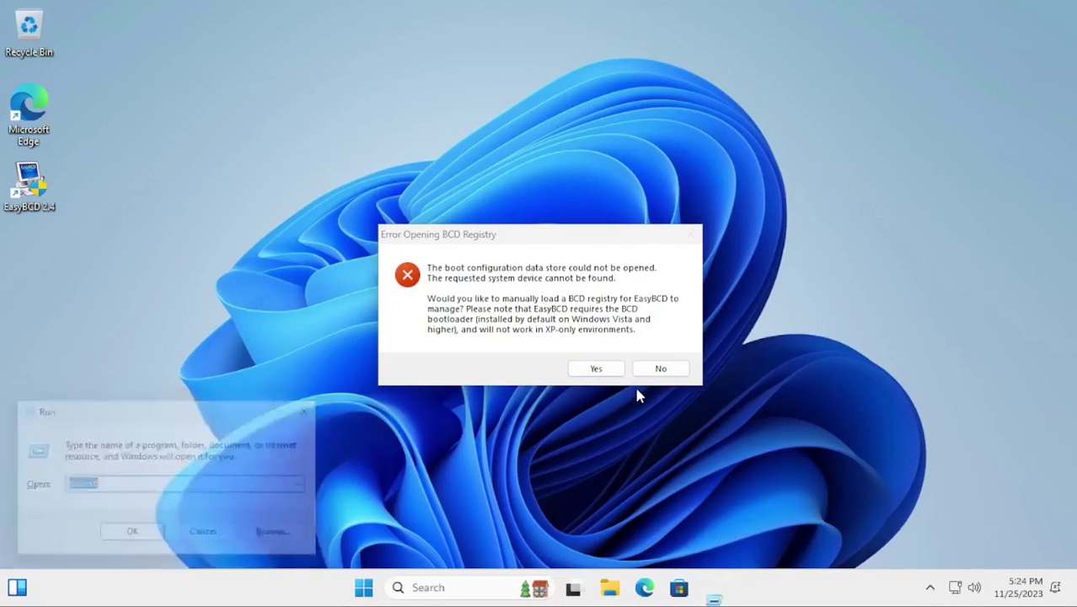
left_click(89, 169)
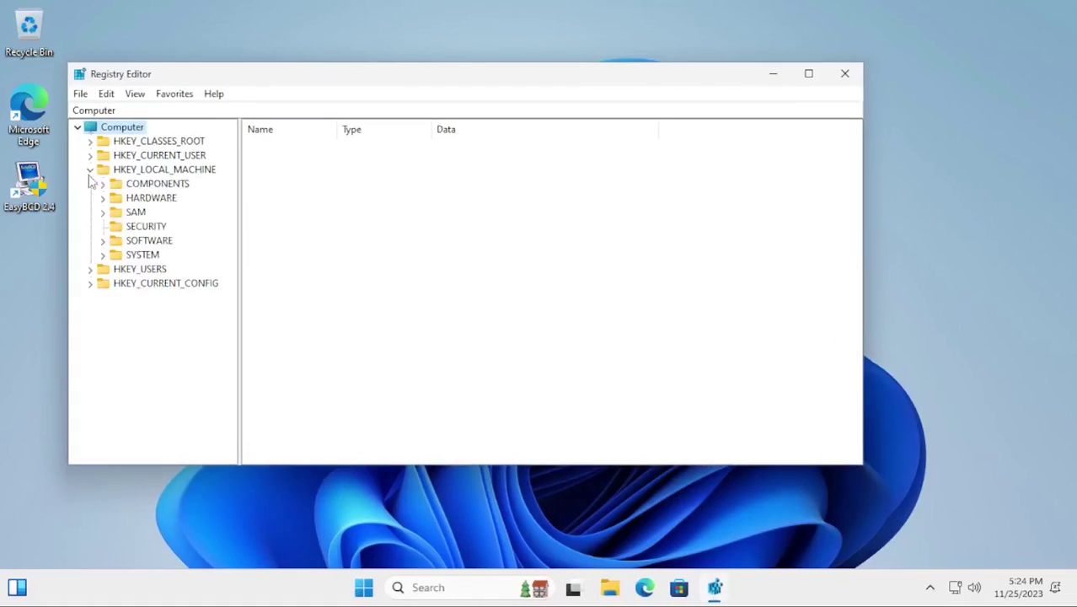
left_click(844, 73)
Choose to load a BCD registry manually and browse to the EFI folder on the EFI1 (E:) drive.
left_click(597, 368)
left_click(386, 318)
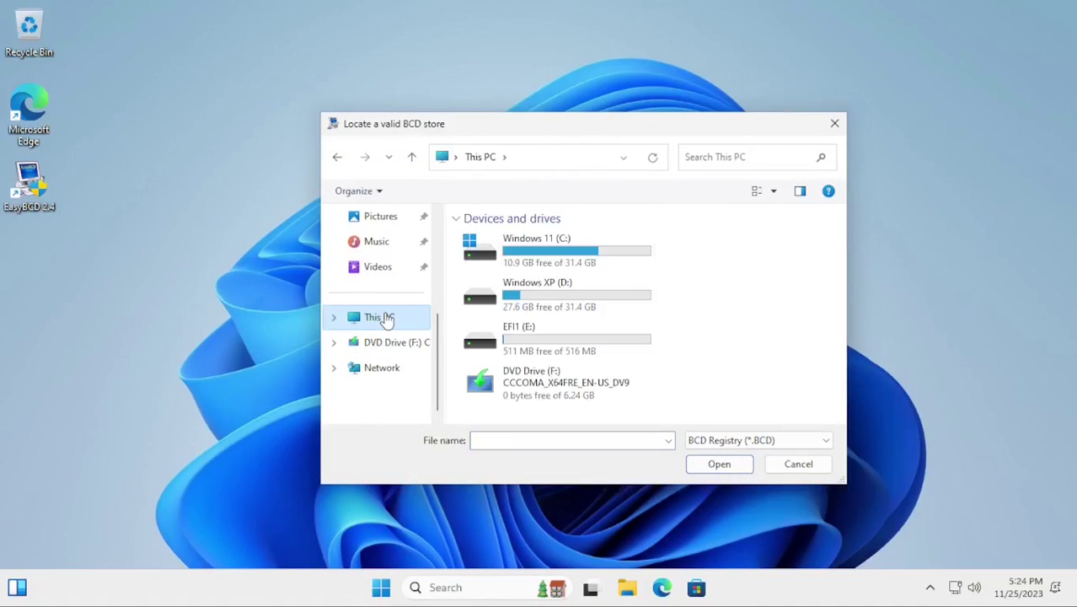
left_click(550, 338)
double_click(550, 337)
double_click(510, 250)
left_click(492, 262)
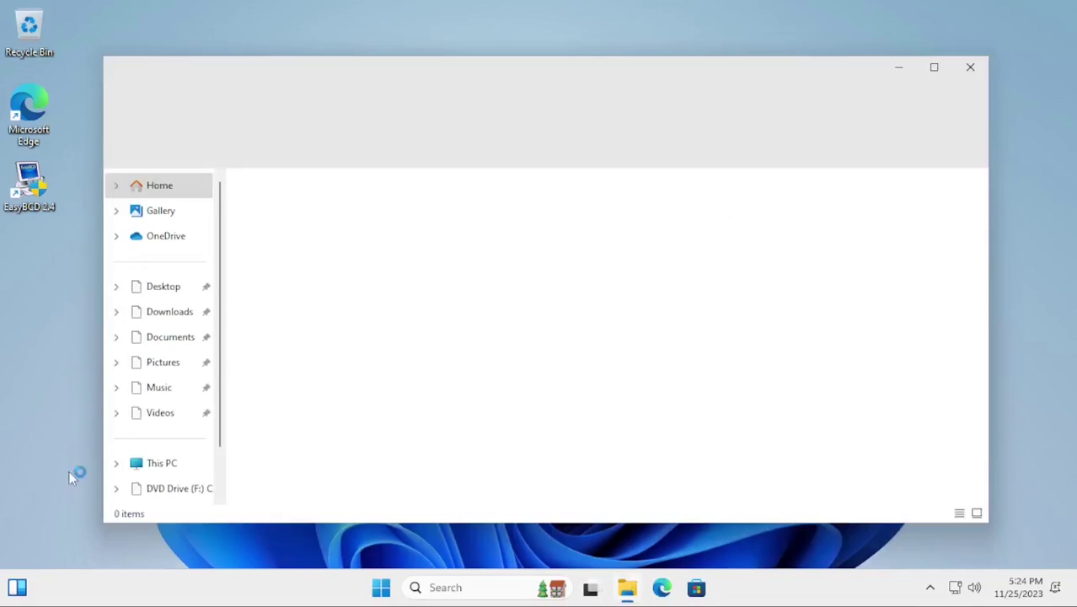
Look through the EFI folders on the EFI1 (E:) drive in File Explorer.
left_click(160, 462)
double_click(725, 215)
left_click(565, 207)
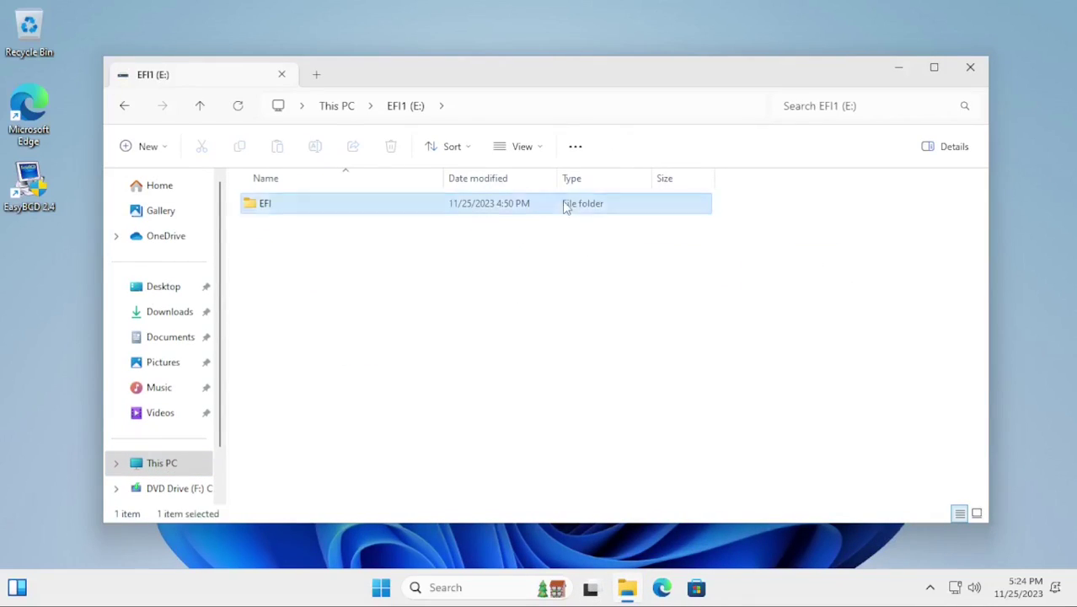
double_click(565, 208)
left_click(557, 226)
double_click(539, 226)
Open the disc in DVD drive F:, look through its sources folder and return to the disc's root.
left_click(156, 462)
left_click(303, 267)
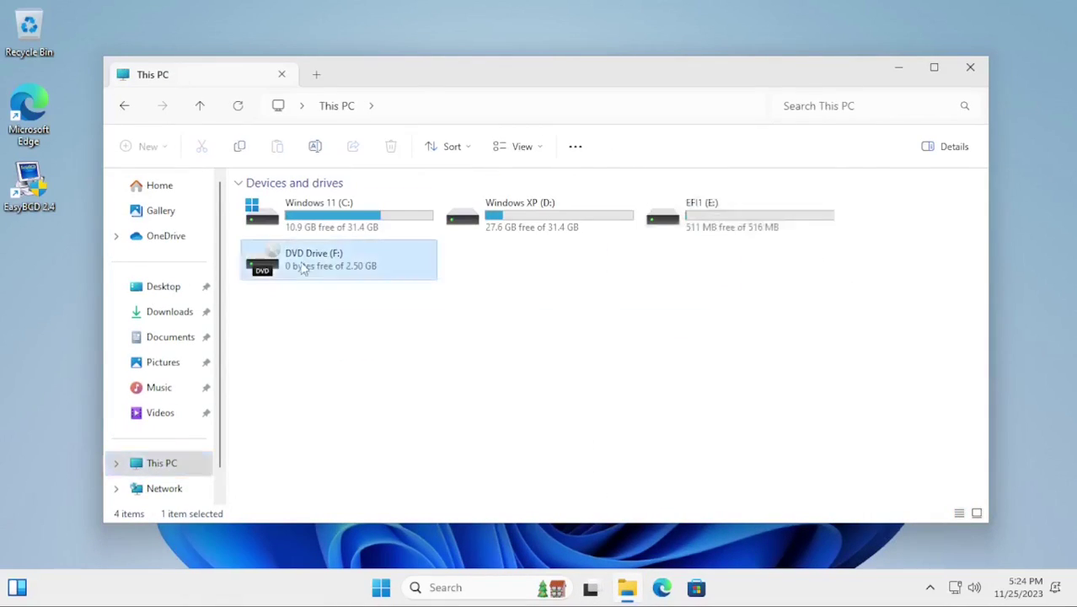
right_click(303, 267)
left_click(348, 310)
double_click(303, 275)
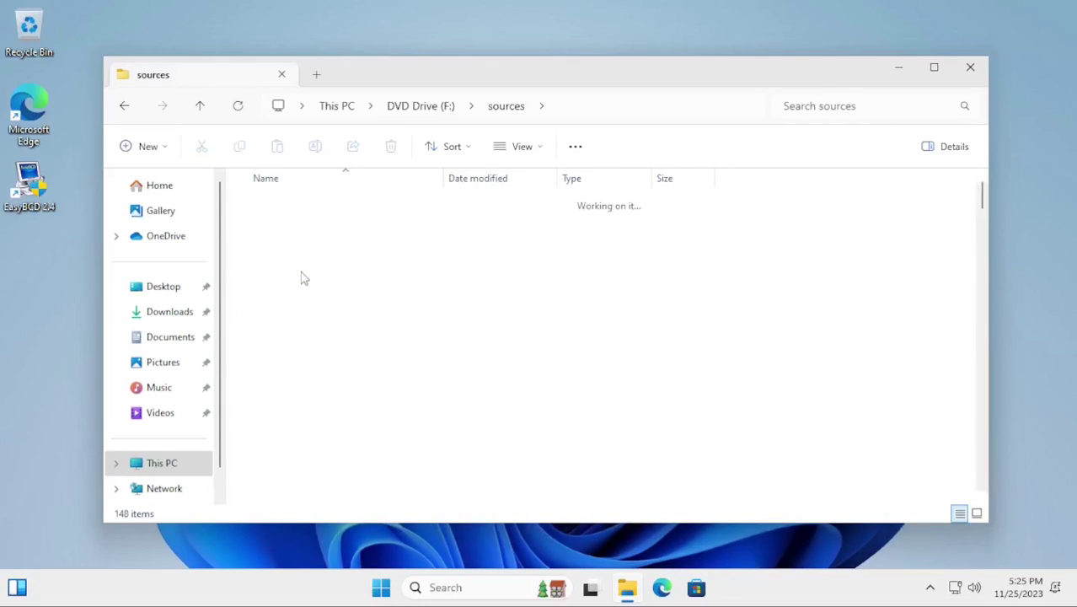
scroll(303, 274, "down", 5)
left_click(405, 102)
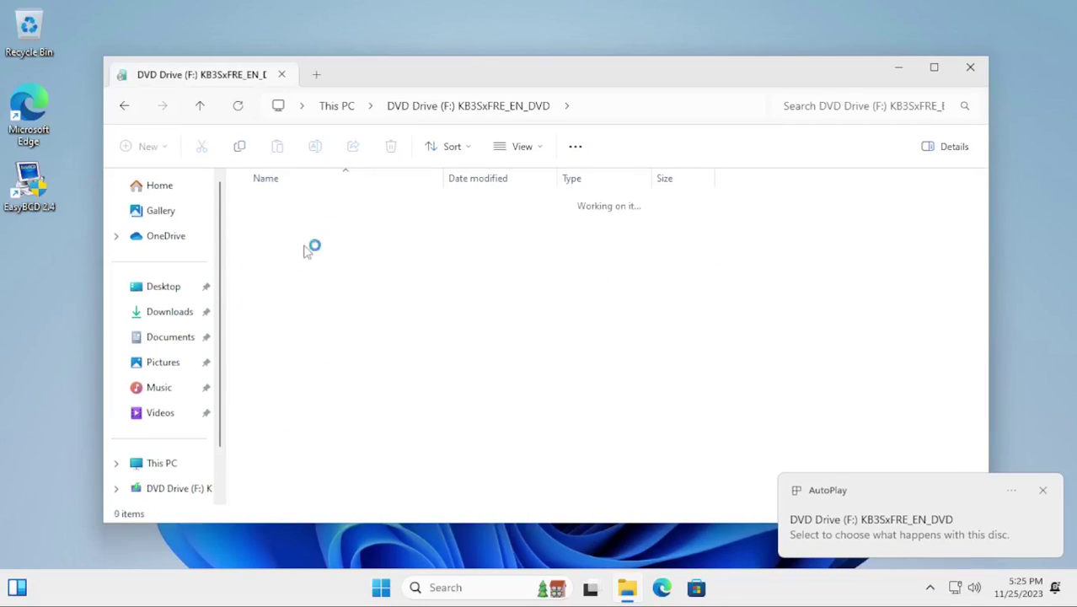
Copy the bcd file from the efi\microsoft\boot folder of the DVD.
double_click(308, 251)
double_click(288, 224)
double_click(307, 226)
left_click(284, 253)
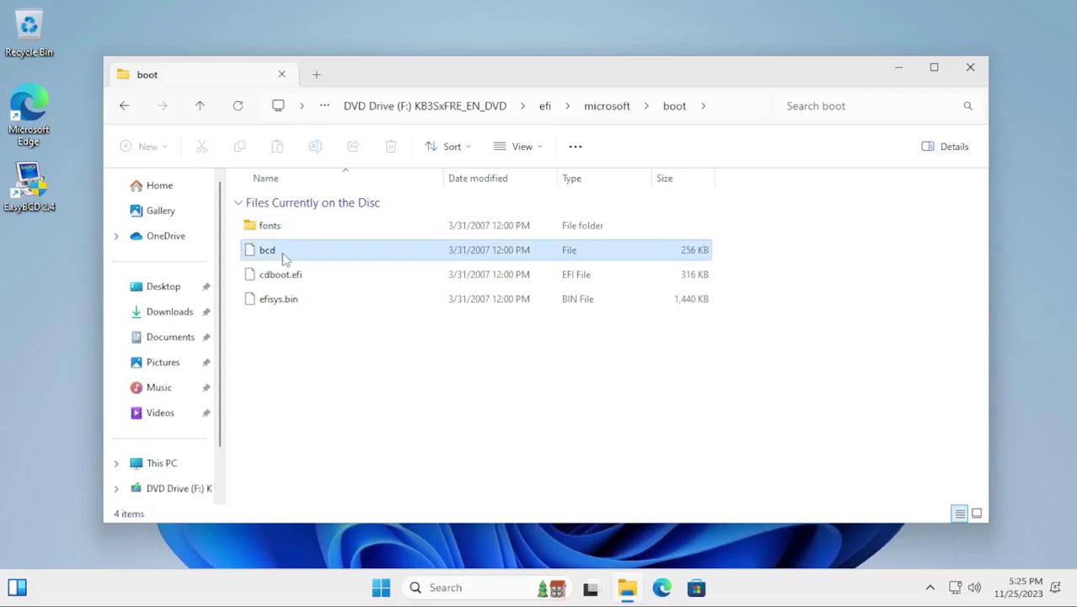
right_click(283, 257)
left_click(329, 408)
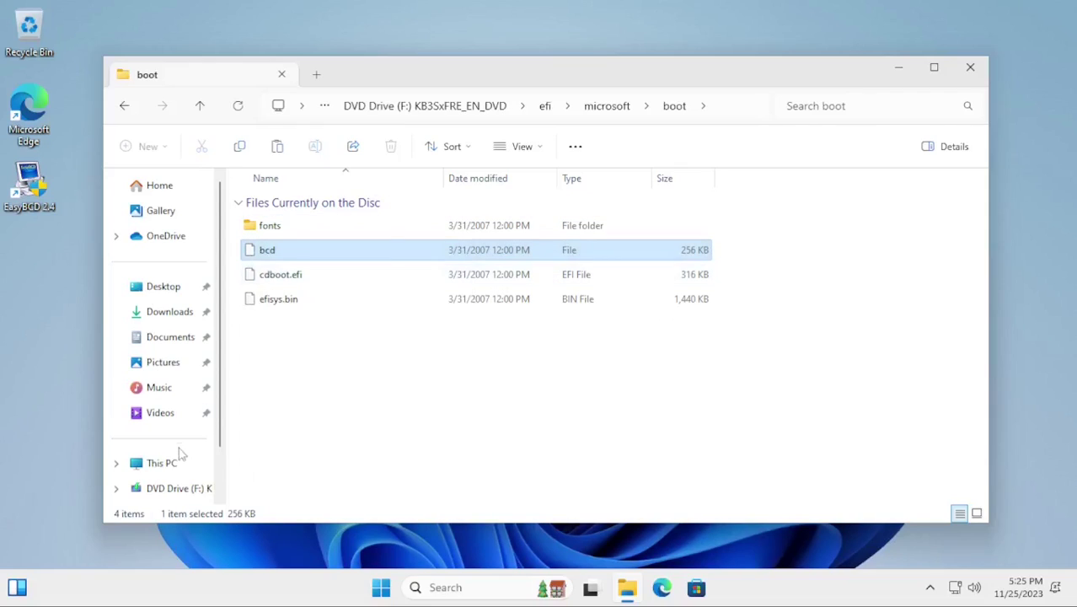
Create a folder named boot in EFI\Microsoft on the EFI1 (E:) drive and open it.
left_click(162, 462)
double_click(288, 202)
double_click(283, 229)
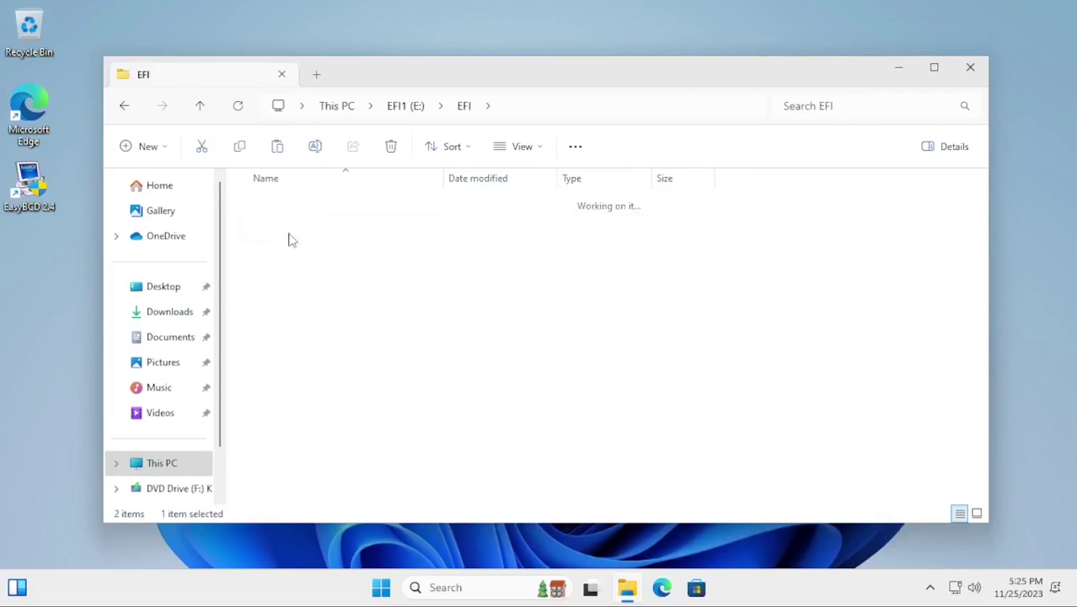
scroll(615, 326, "down", 4)
right_click(882, 393)
mouse_move(801, 287)
left_click(913, 290)
type("boot")
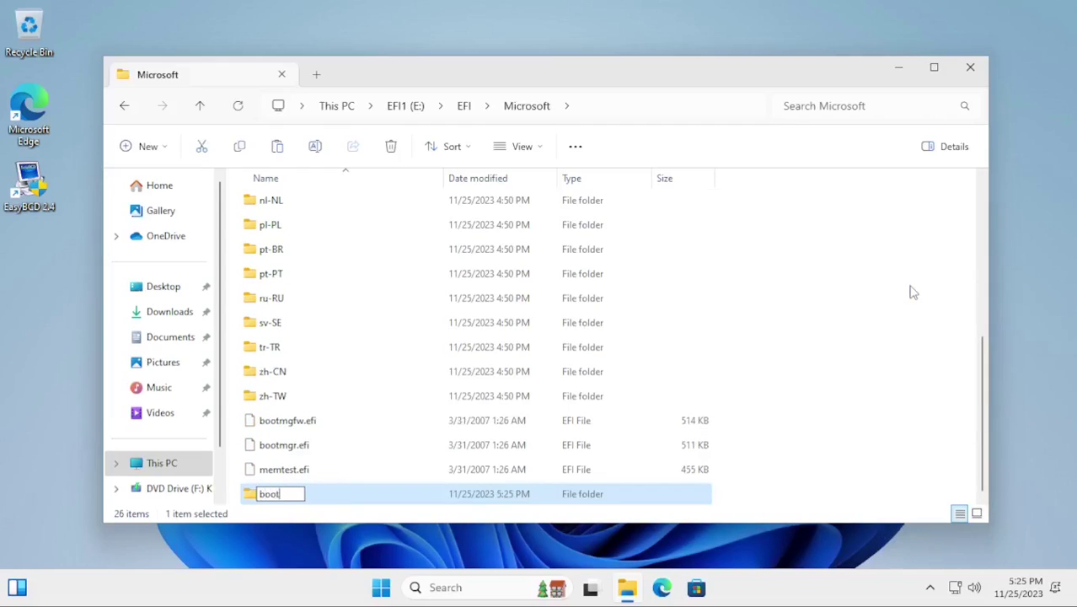
key("Return")
key("Return")
Paste the copied bcd file into the boot folder and close File Explorer.
right_click(649, 138)
left_click(662, 381)
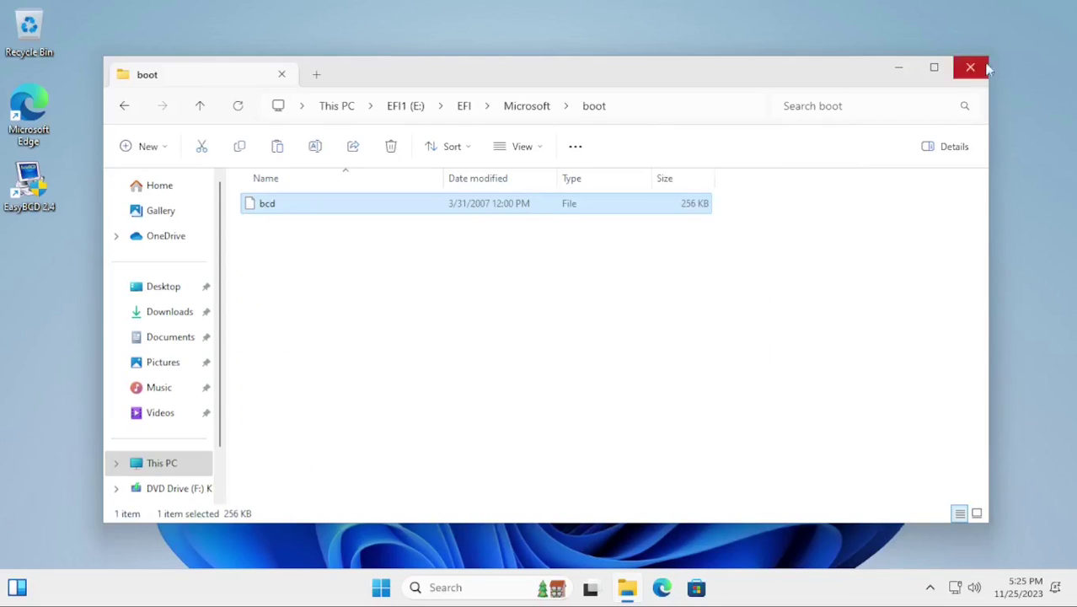
left_click(970, 67)
Load the bcd file from E:\EFI\Microsoft\boot as the BCD store for EasyBCD to manage.
double_click(493, 260)
scroll(523, 289, "down", 3)
scroll(522, 289, "up", 3)
double_click(493, 262)
left_click(491, 245)
left_click(722, 464)
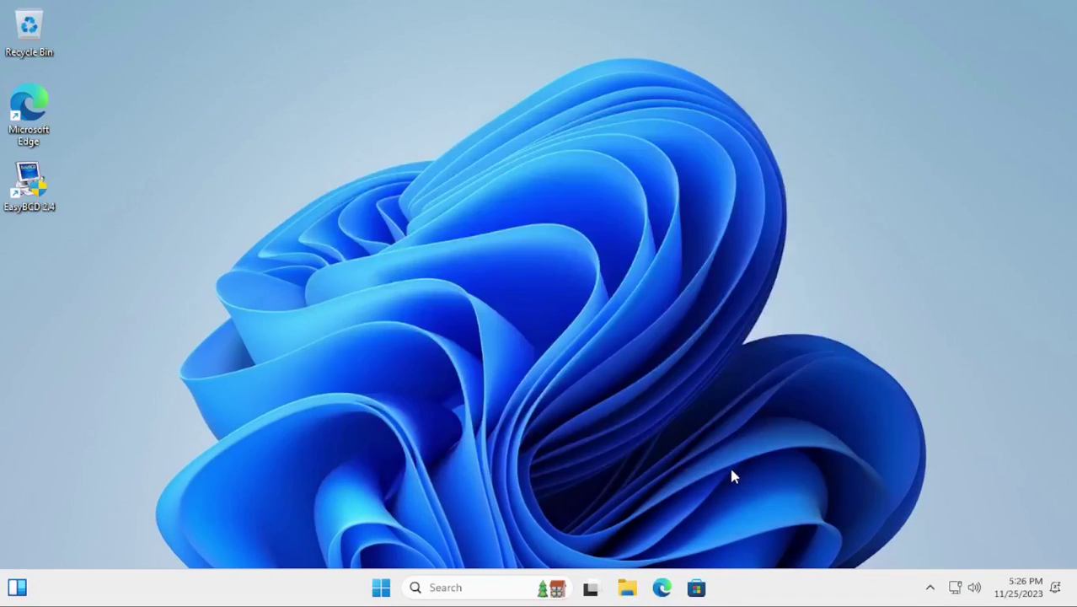
Delete the Windows Setup entry from the EasyBCD boot menu.
left_click(400, 199)
left_click(490, 202)
left_click(642, 157)
left_click(569, 344)
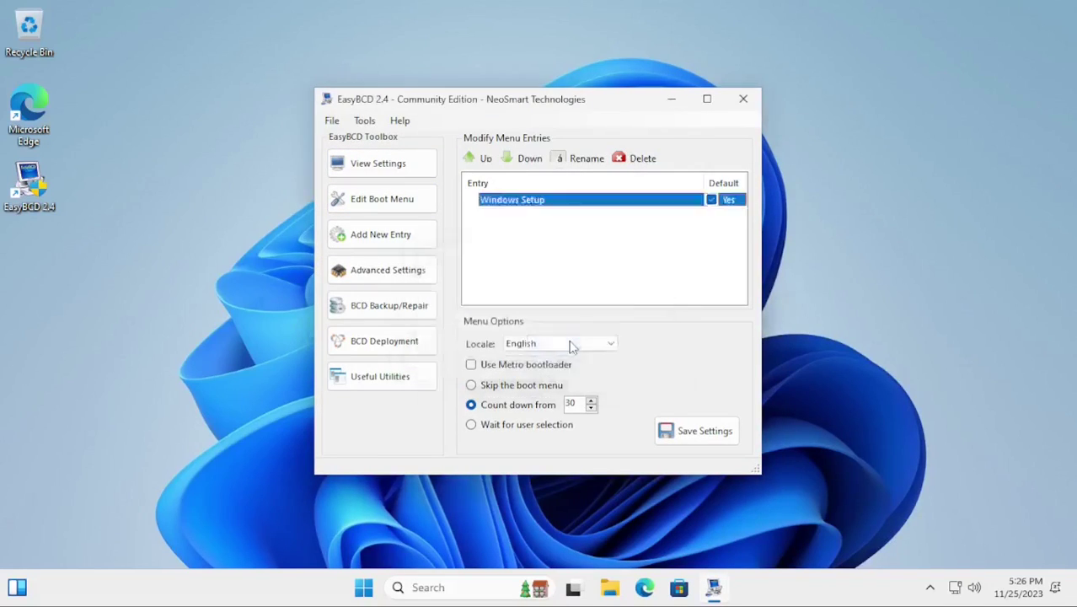
Add a Windows Vista/7/8/10 type boot entry named Windows XP for drive D:, checking the drive letter in File Explorer.
left_click(421, 236)
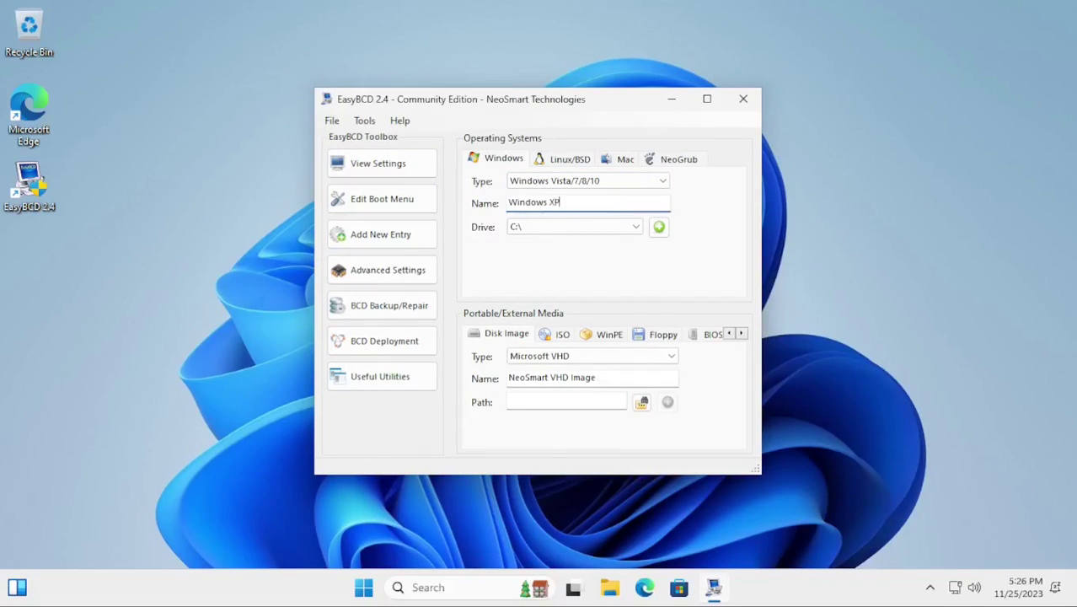
left_click(573, 226)
left_click(526, 255)
left_click(607, 588)
left_click(167, 466)
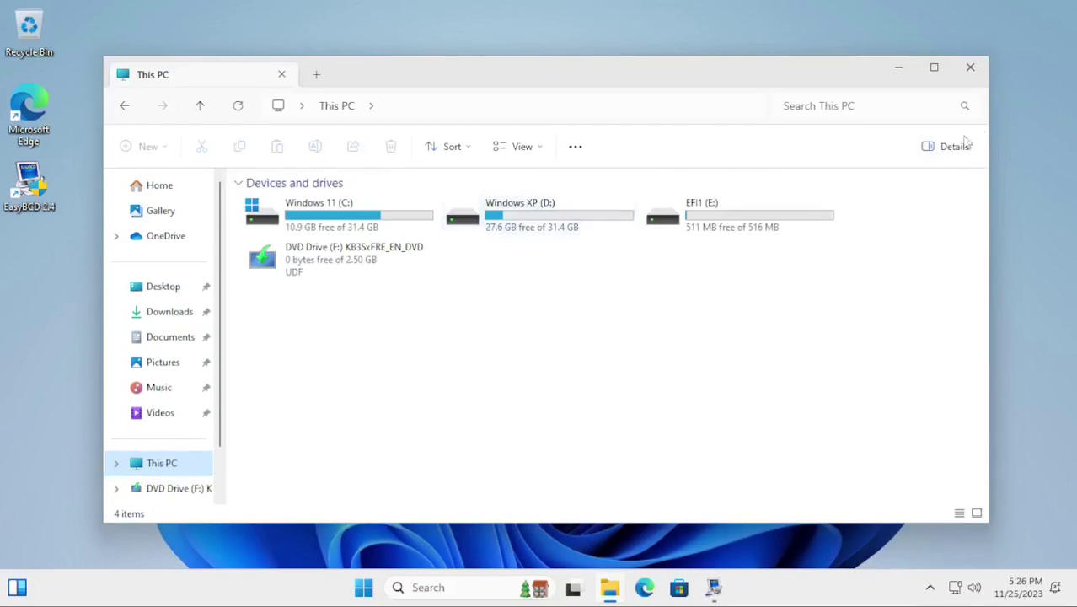
key("alt+F4")
left_click(658, 228)
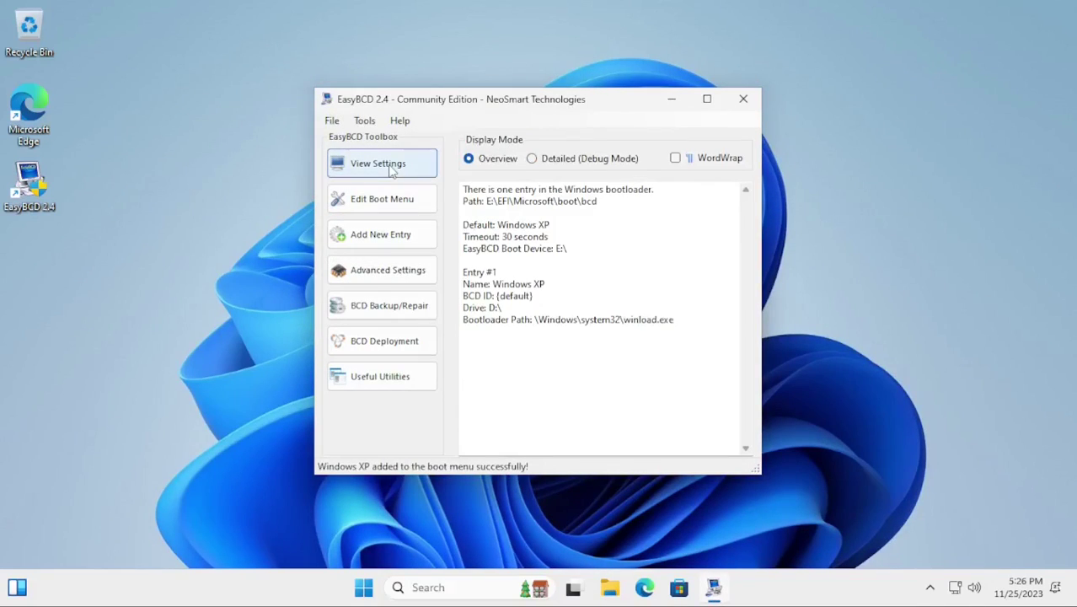
Review the Windows XP entry in the boot menu editor and the available BCD store commands.
left_click(380, 199)
left_click(504, 201)
left_click(339, 120)
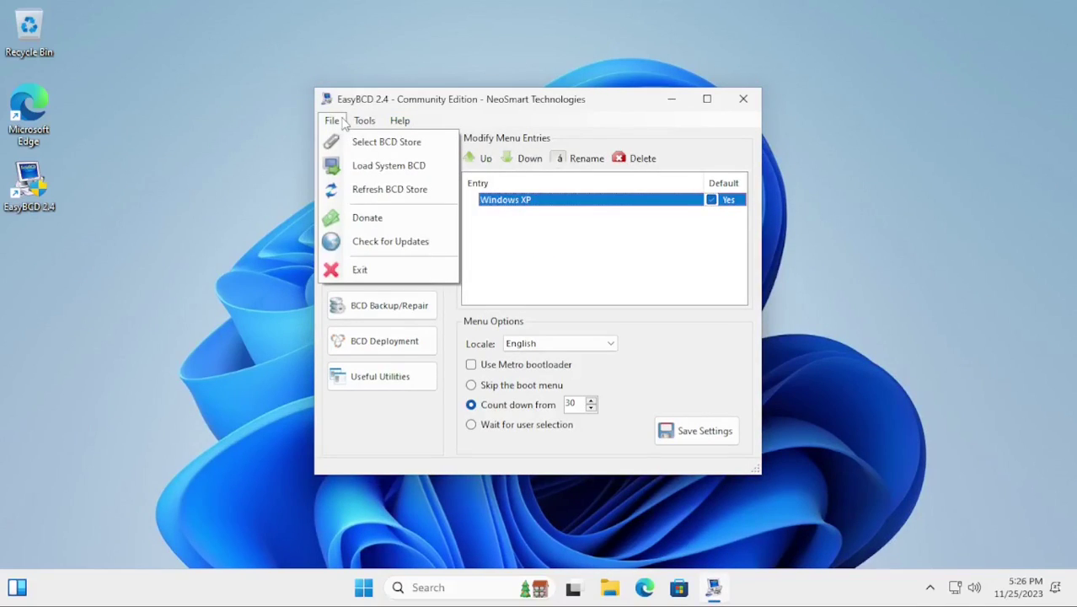
left_click(579, 248)
Open Registry Editor with the regedit command and close EasyBCD.
key("super+r")
type("regedit")
key("Return")
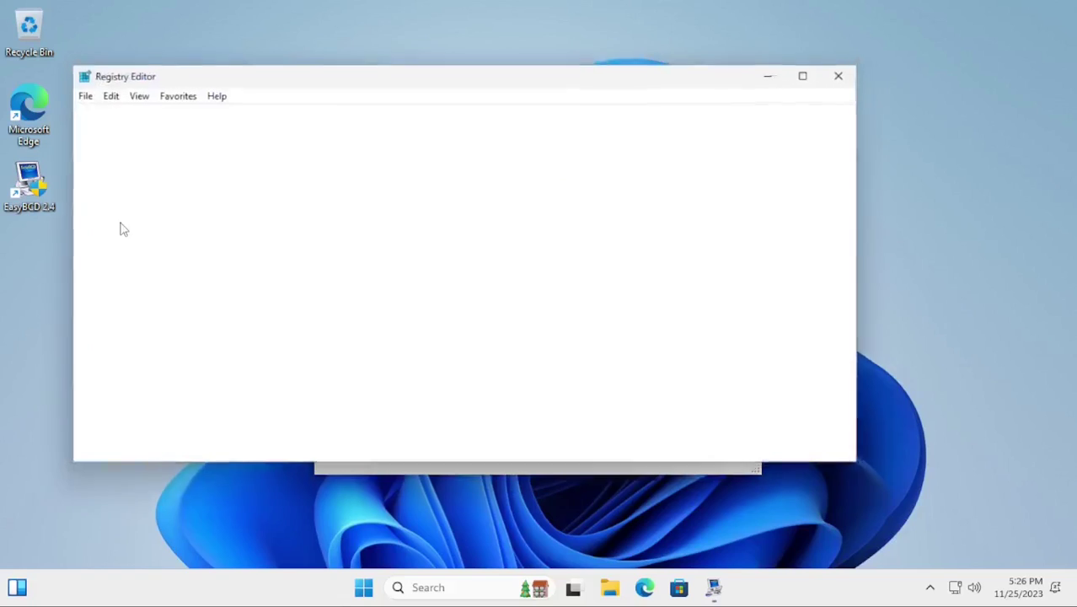
left_click(698, 589)
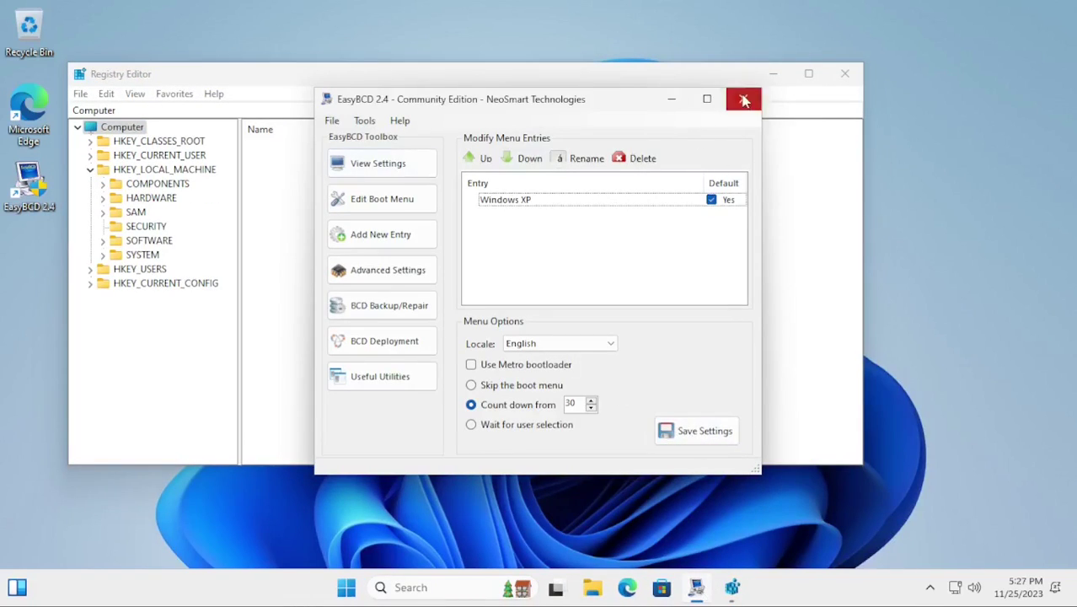
left_click(743, 98)
Load the bcd file from E:\EFI\Microsoft\boot as a hive named bcd under HKEY_LOCAL_MACHINE.
left_click(165, 170)
left_click(80, 94)
left_click(114, 150)
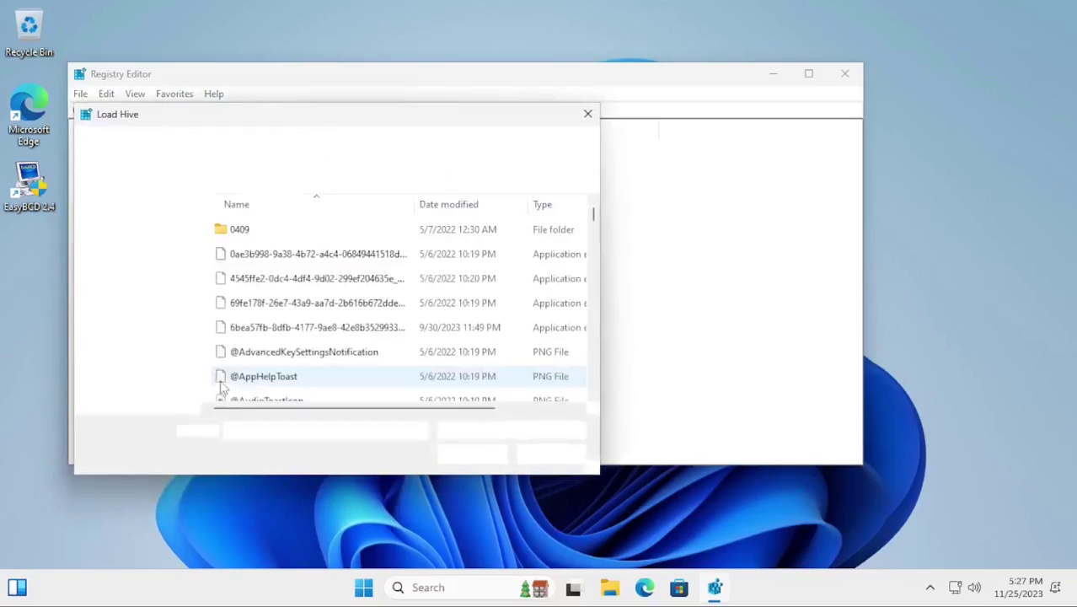
left_click(131, 306)
double_click(261, 321)
double_click(252, 230)
double_click(264, 234)
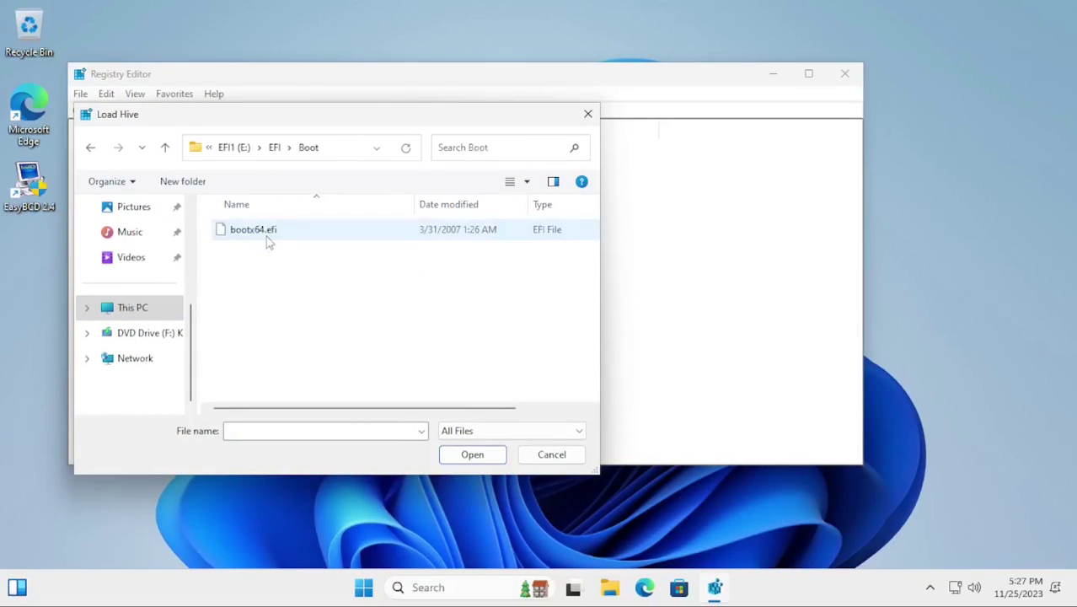
left_click(275, 147)
double_click(264, 256)
double_click(259, 232)
left_click(259, 232)
left_click(465, 454)
type("bcd")
key("Return")
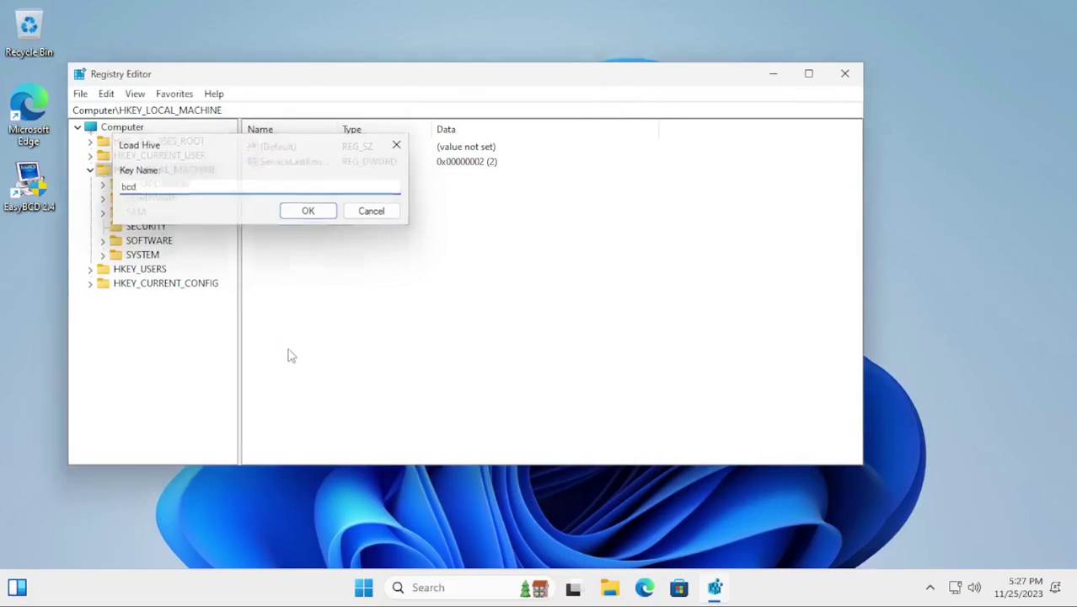
Examine the descriptions and elements of the objects under HKEY_LOCAL_MACHINE\bcd\Objects to find the Windows XP boot entry.
key("Down")
key("Right")
key("Down")
key("Down")
key("Right")
key("Down")
key("Down")
key("Right")
key("Down")
key("Down")
key("Right")
key("Down")
key("Down")
key("Left")
key("Left")
key("Left")
key("Left")
key("Down")
key("Down")
key("Right")
key("Down")
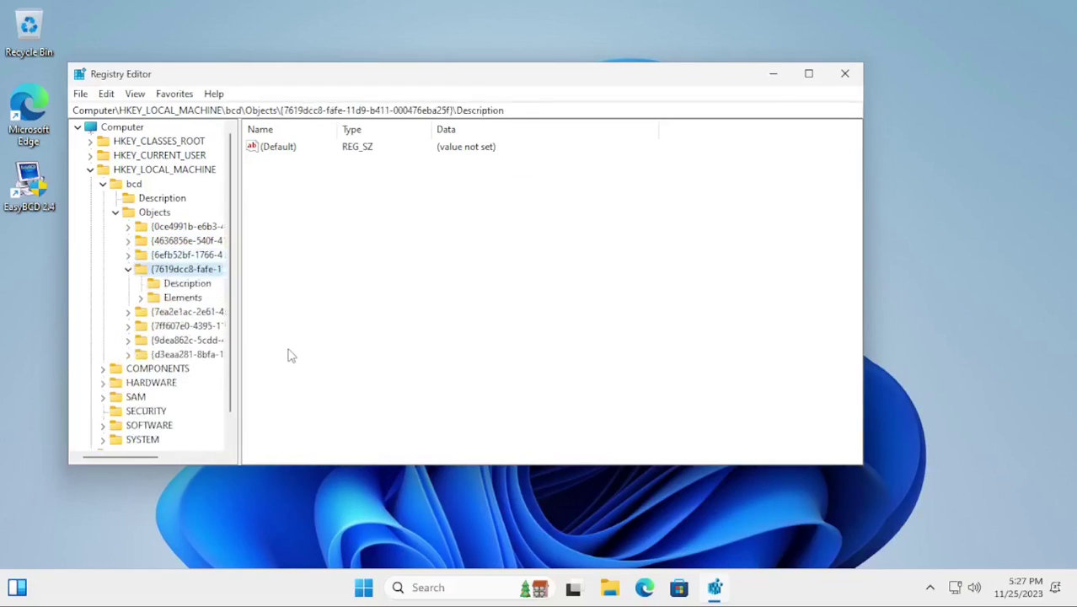
key("Down")
key("Down")
key("Right")
key("Down")
key("Down")
key("Left")
key("Left")
key("Left")
key("Left")
key("Down")
key("Right")
key("Down")
key("Down")
key("Right")
key("Down")
key("Left")
key("Left")
key("Left")
key("Left")
key("Down")
key("Right")
key("Down")
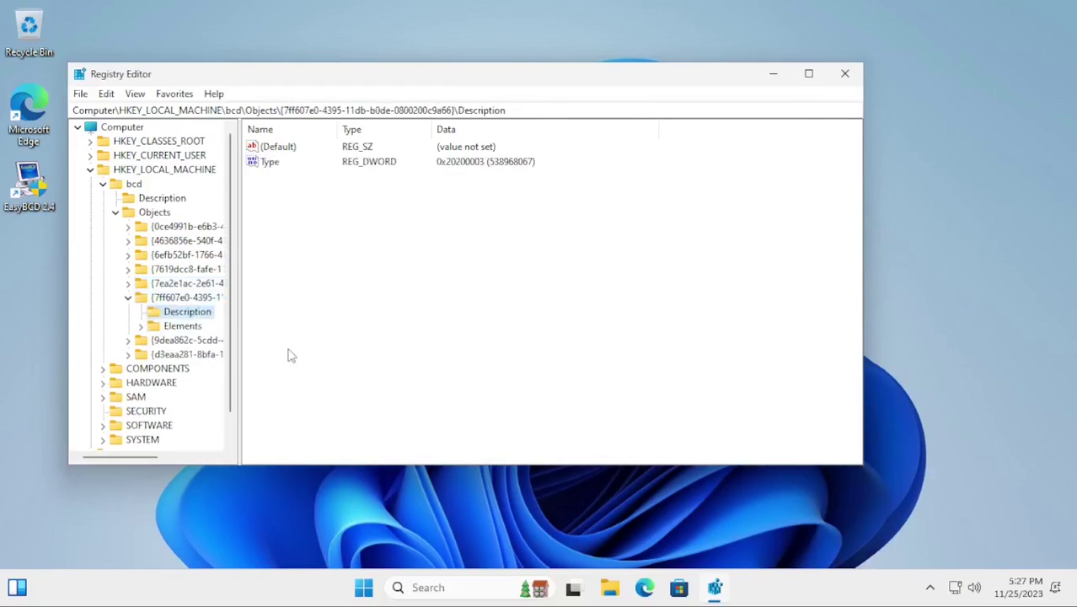
key("Down")
key("Right")
key("Down")
key("Left")
key("Left")
key("Left")
key("Left")
key("Down")
key("Right")
key("Down")
key("Down")
key("Right")
key("Down")
key("Down")
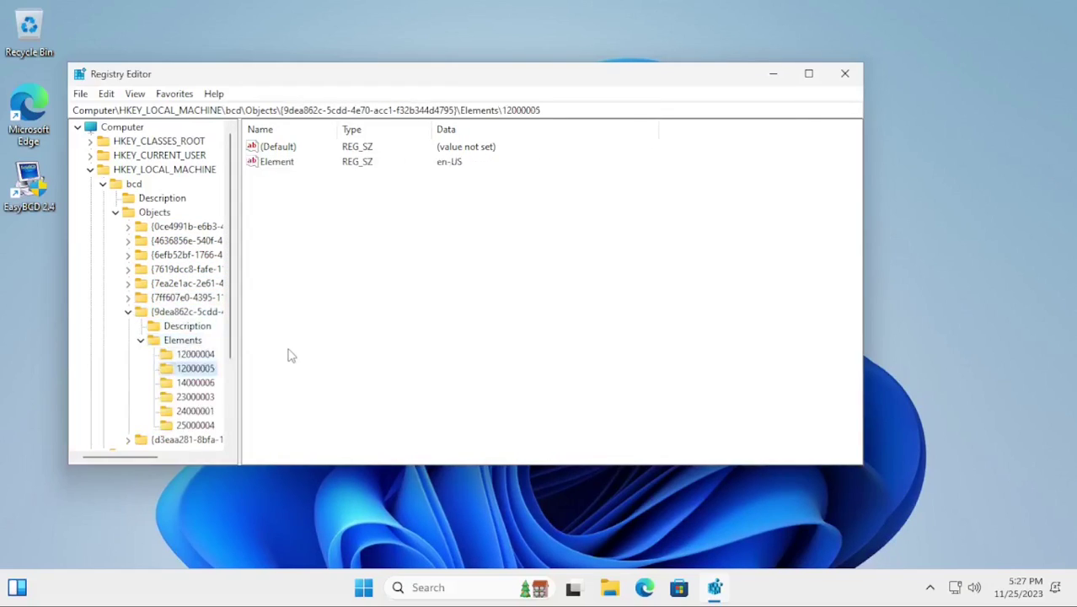
key("Left")
key("Left")
key("Left")
key("Left")
key("Down")
key("Right")
key("Down")
key("Down")
key("Right")
key("Down")
key("Down")
key("Down")
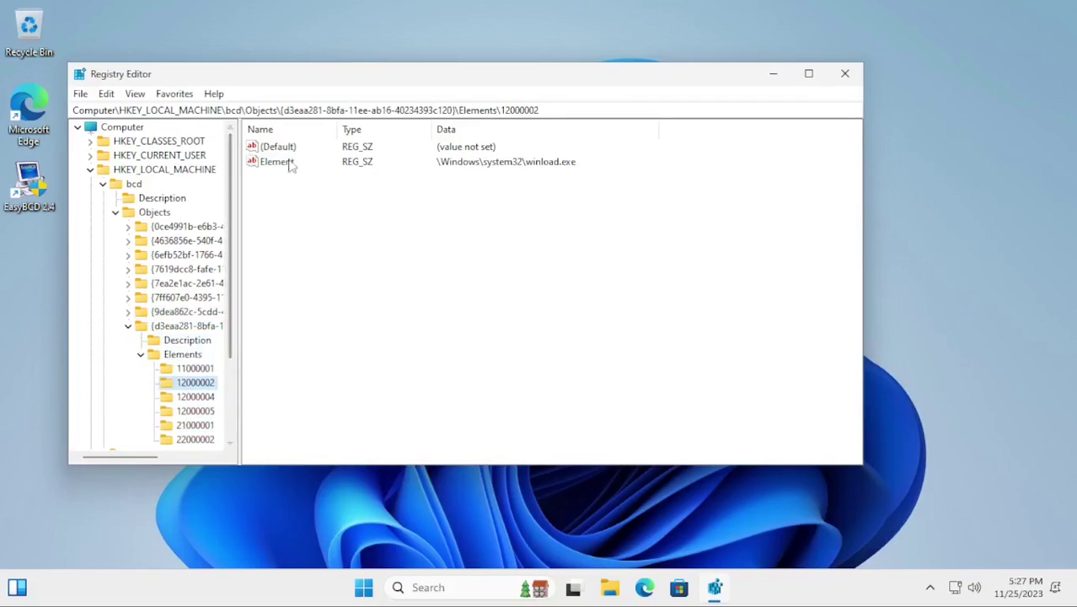
double_click(289, 164)
key("Escape")
In the permissions of the 12000002 key, replace the Administrators entry with the local user account and allow it Full Control.
right_click(197, 382)
left_click(253, 507)
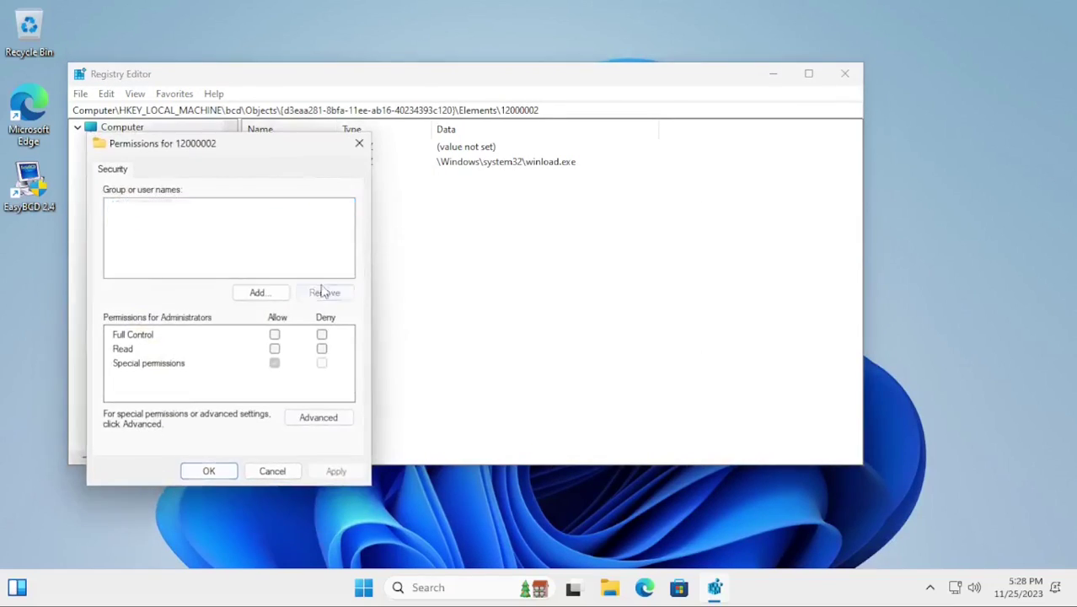
left_click(323, 291)
left_click(259, 292)
type("LagLife")
left_click(349, 336)
left_click(275, 335)
Replace all child object permission entries with inheritable entries from the 12000002 key and apply its permissions.
left_click(319, 417)
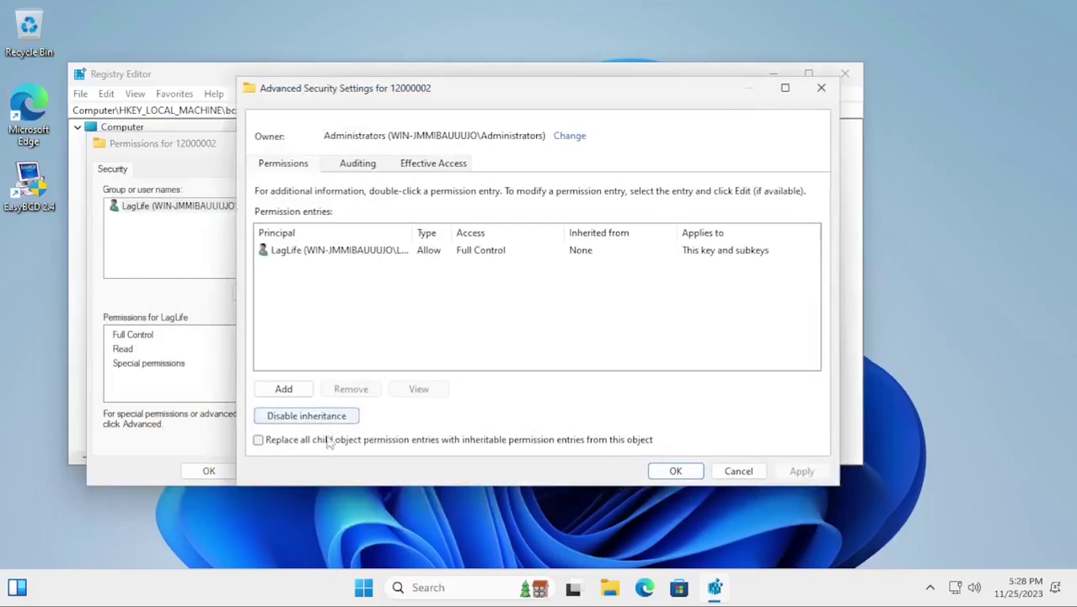
left_click(800, 473)
left_click(599, 360)
left_click(675, 470)
left_click(336, 473)
left_click(210, 470)
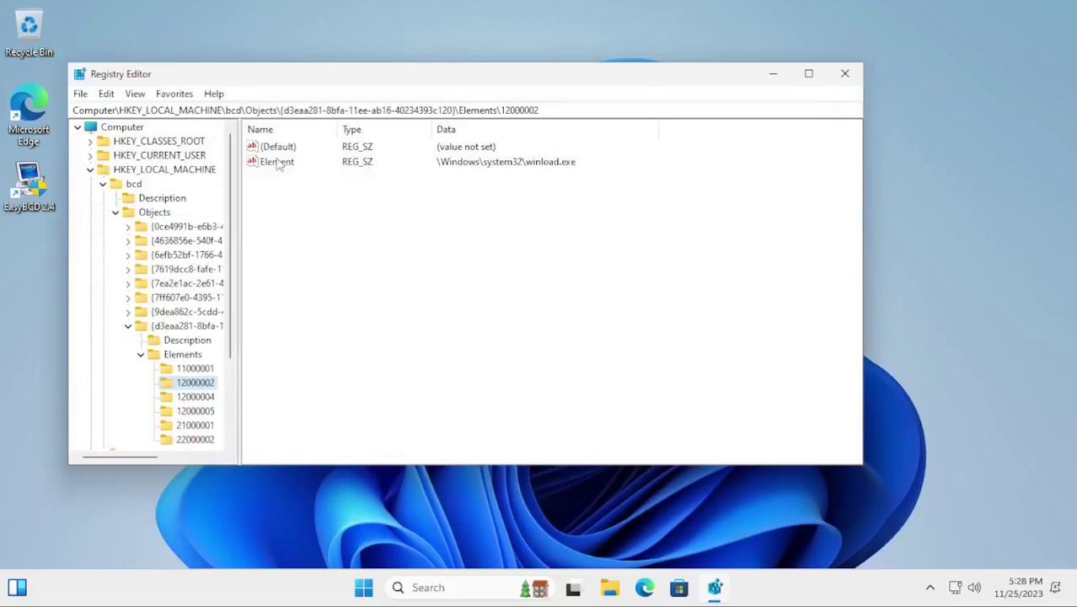
Set the Element value of the 12000002 key to \Windows\system32\winload.efi and look through the neighbouring element keys.
double_click(279, 163)
key("Escape")
left_click(191, 398)
key("Down")
key("Up")
key("Up")
key("Up")
key("Down")
key("Down")
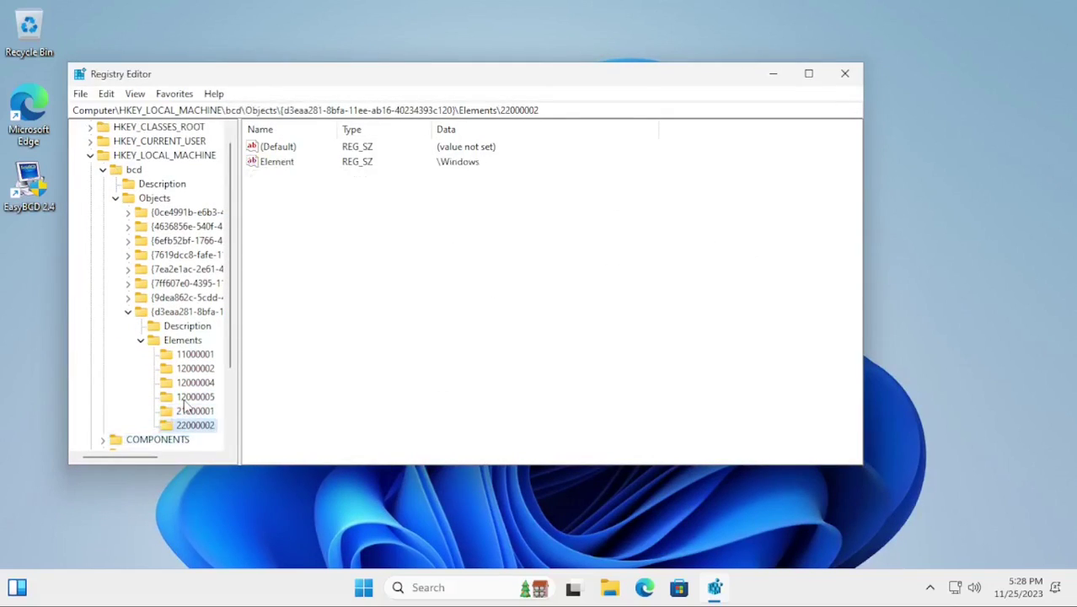
Collapse the bcd key under HKEY_LOCAL_MACHINE and unload its hive.
key("Left")
key("Left")
key("Left")
key("Left")
key("Up")
key("Up")
key("Up")
key("Up")
key("Up")
key("Up")
key("Up")
key("Left")
key("Left")
key("Up")
key("Left")
key("Left")
left_click(80, 94)
left_click(122, 172)
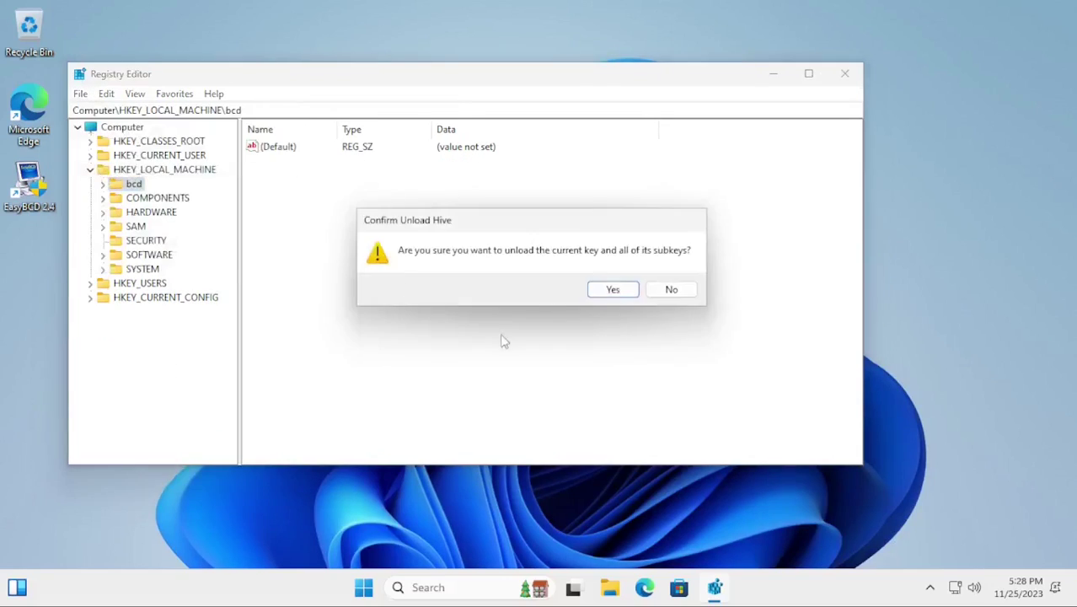
left_click(611, 288)
Close Registry Editor and restart Windows 11.
left_click(844, 73)
left_click(381, 587)
left_click(742, 529)
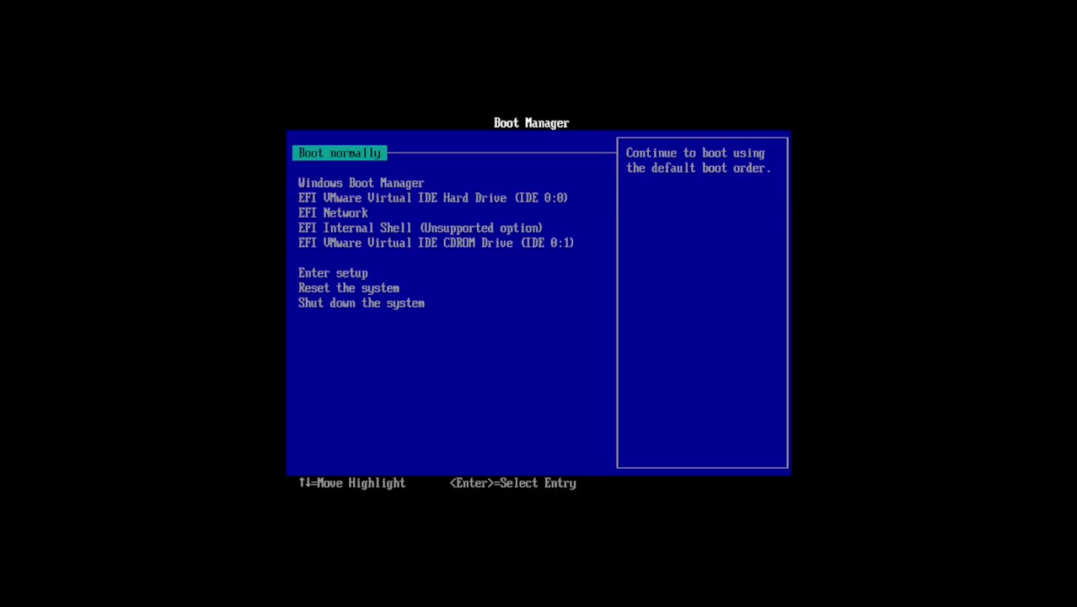
Enter the firmware setup from the Boot Manager.
key("Down")
key("Down")
key("Down")
key("Down")
key("Down")
key("Down")
key("Return")
Go through the firmware setup entries to start the boot loader for Windows XP.
key("Down")
key("Down")
key("Return")
key("Return")
key("Down")
key("Up")
key("Return")
key("Down")
key("Down")
key("Down")
key("Return")
key("Down")
key("Down")
key("Return")
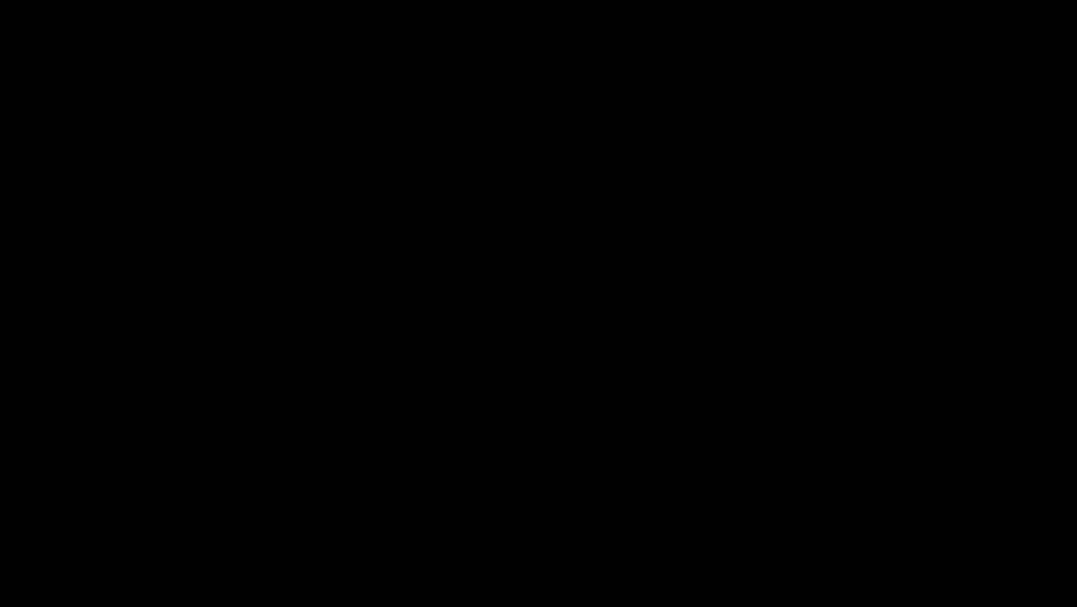
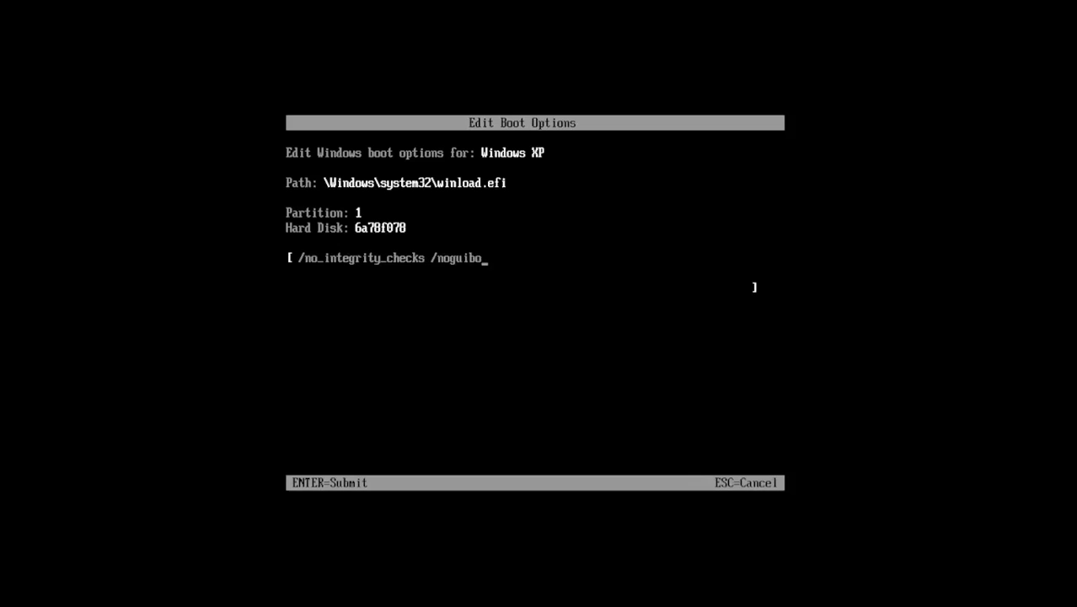
Set the Windows XP boot options to /disable_integrity_checks /noguiboot and boot with them.
type("ot")
key("Left")
key("Left")
key("Left")
key("Left")
key("Left")
key("Left")
key("Left")
key("Left")
key("Left")
key("Left")
key("Left")
key("Left")
key("Left")
key("Left")
key("Left")
key("Left")
key("Left")
key("Left")
key("Left")
key("Left")
key("BackSpace")
key("BackSpace")
key("BackSpace")
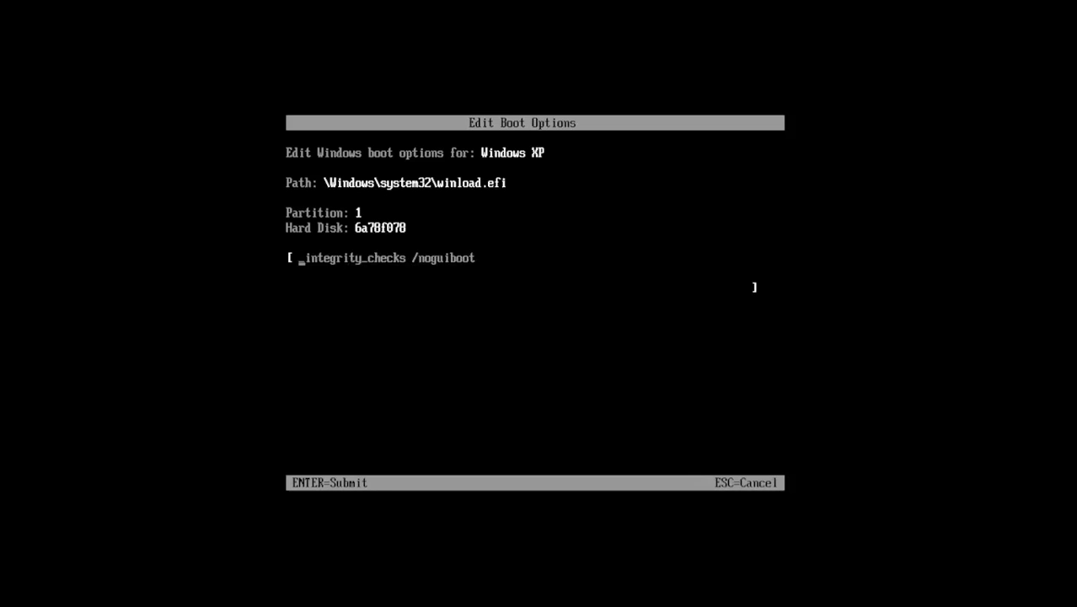
type("/disable")
key("Return")
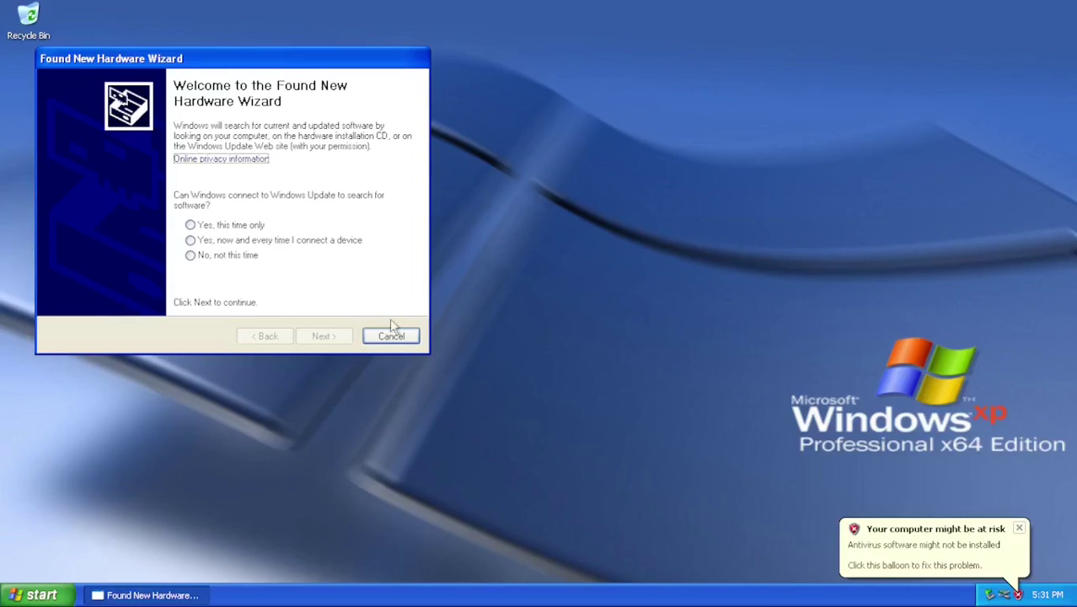
Open My Computer, dismiss the antivirus notification and eject the disc from drive D:.
right_click(839, 602)
left_click(895, 563)
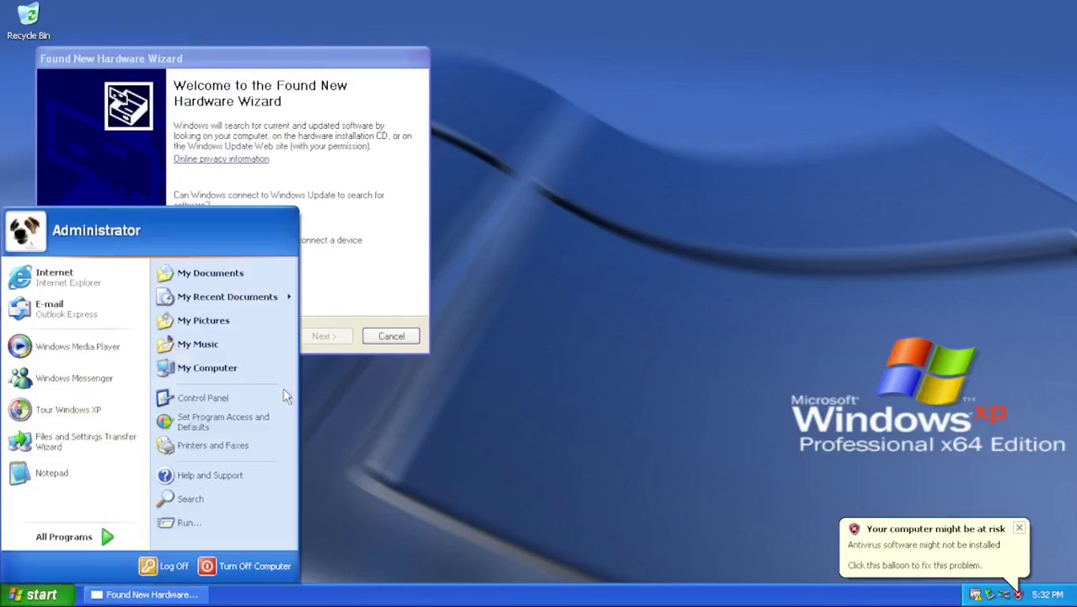
left_click(209, 367)
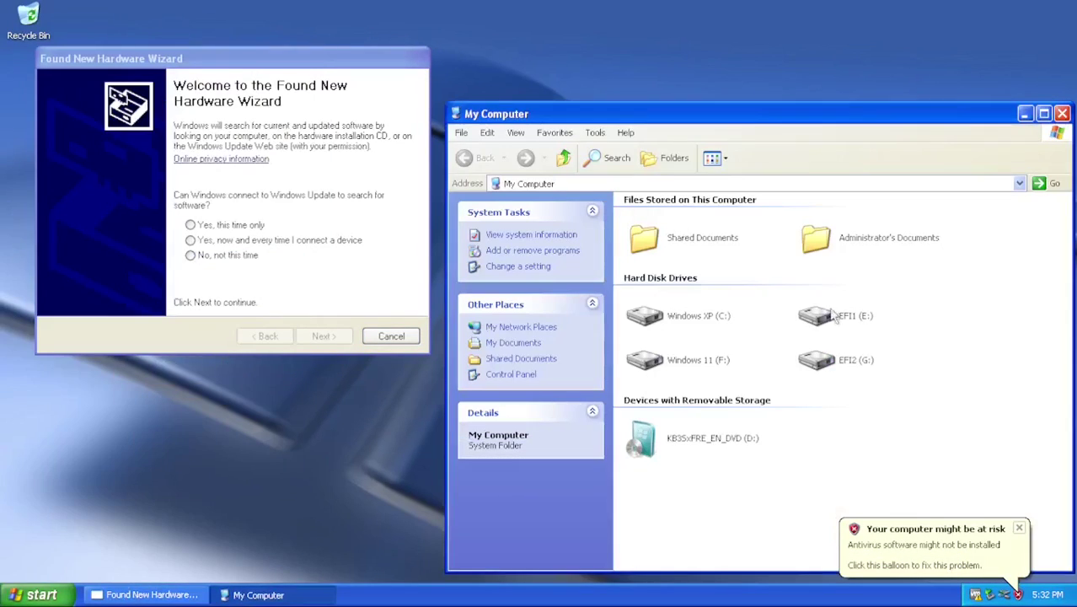
left_click(1018, 529)
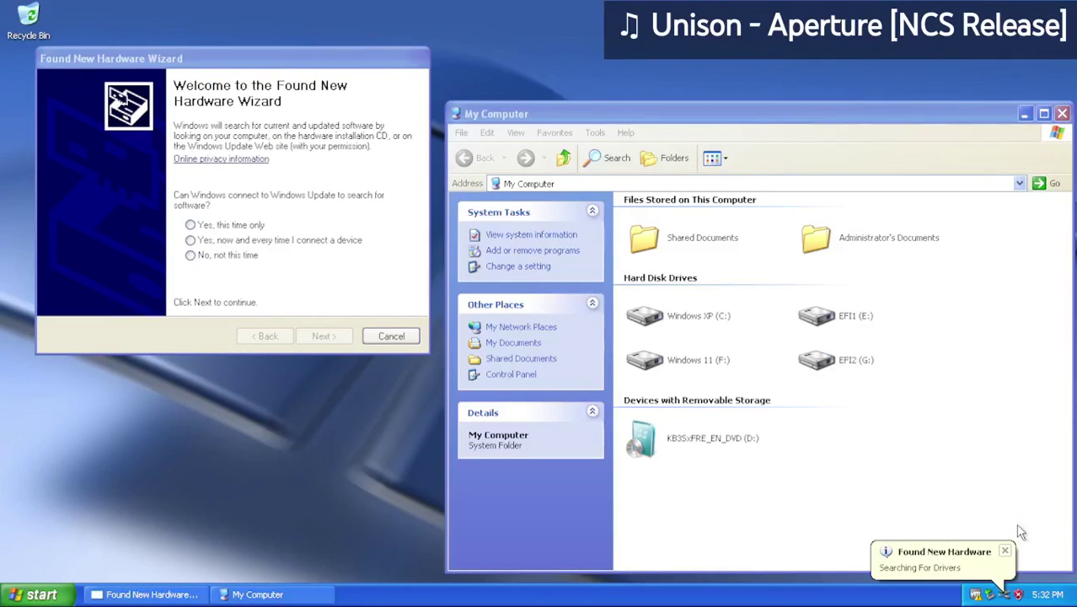
right_click(696, 428)
left_click(715, 517)
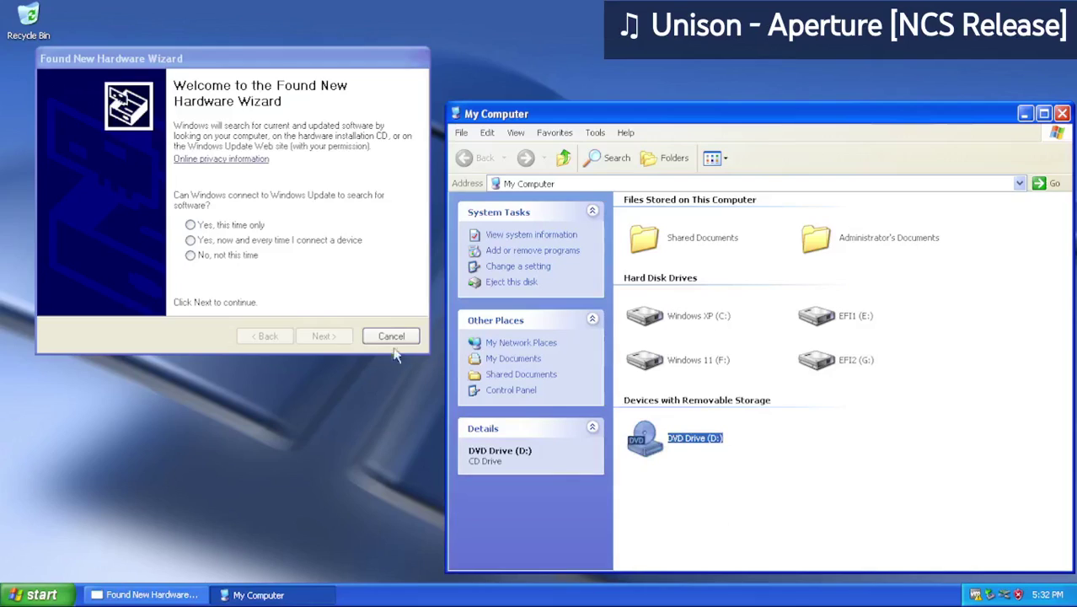
Cancel the Found New Hardware Wizard and close My Computer and the hardware notification.
left_click(388, 339)
left_click(38, 594)
left_click(344, 300)
left_click(1061, 113)
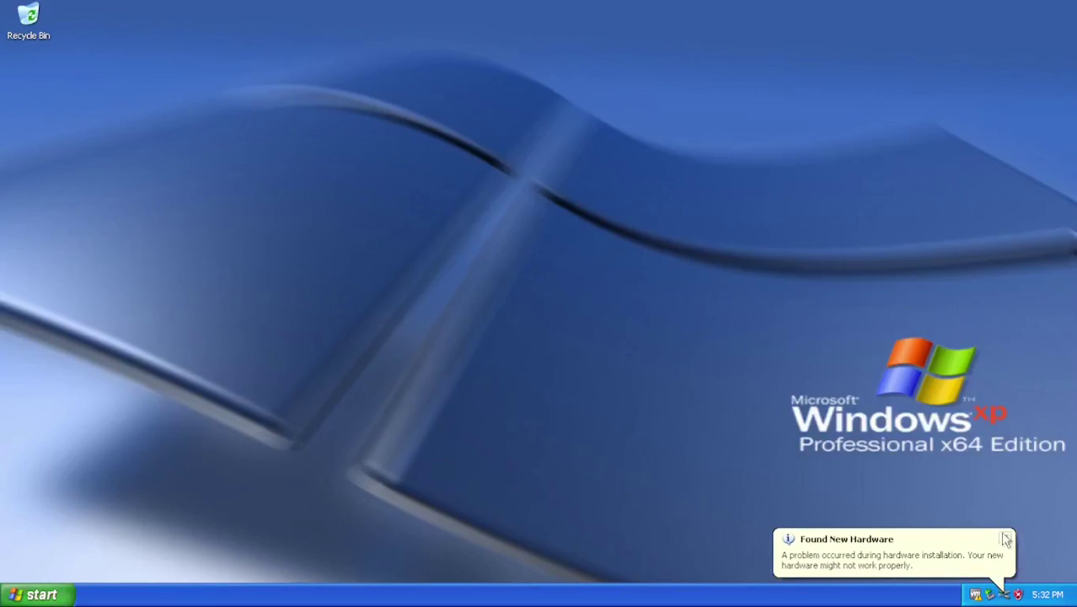
left_click(1006, 538)
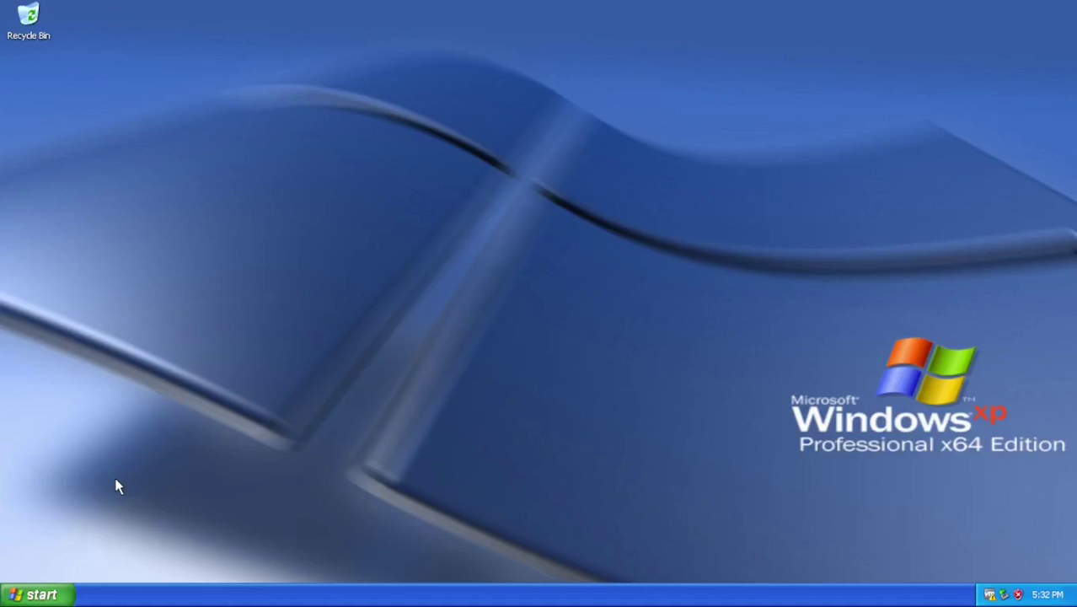
View the Windows XP system information from My Computer.
left_click(38, 595)
left_click(219, 363)
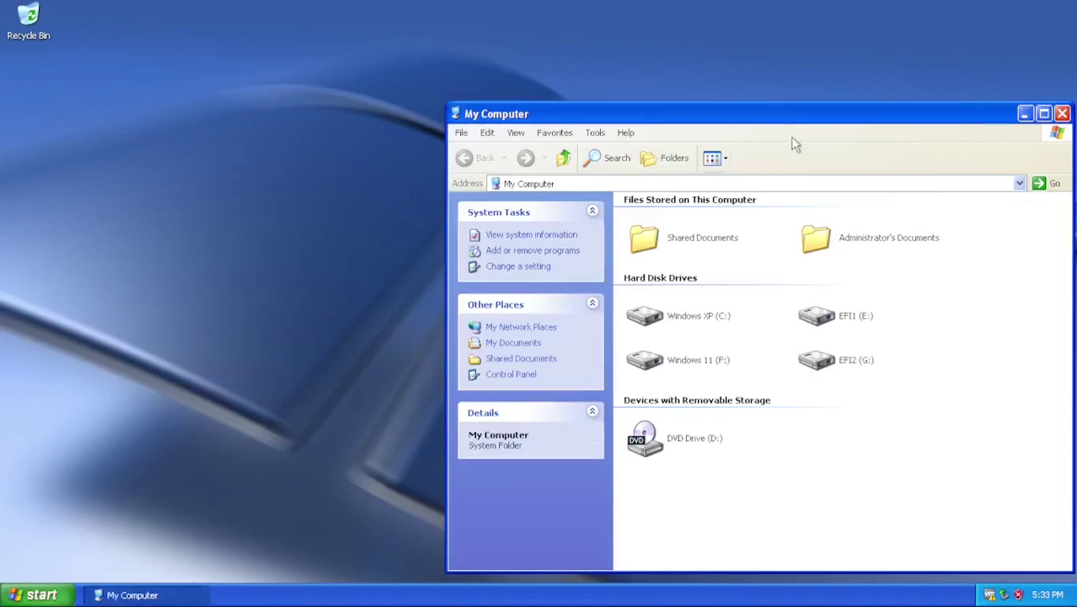
left_click(539, 236)
left_click(405, 127)
Restart Windows XP and boot the virtual machine into Windows 11.
left_click(38, 594)
left_click(253, 566)
left_click(605, 229)
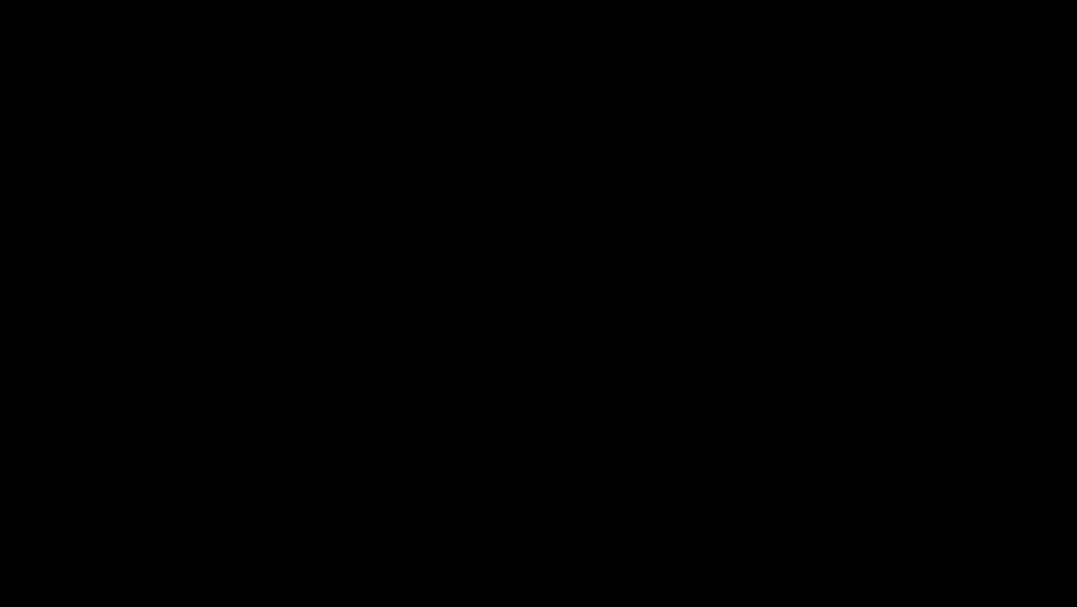
key("Return")
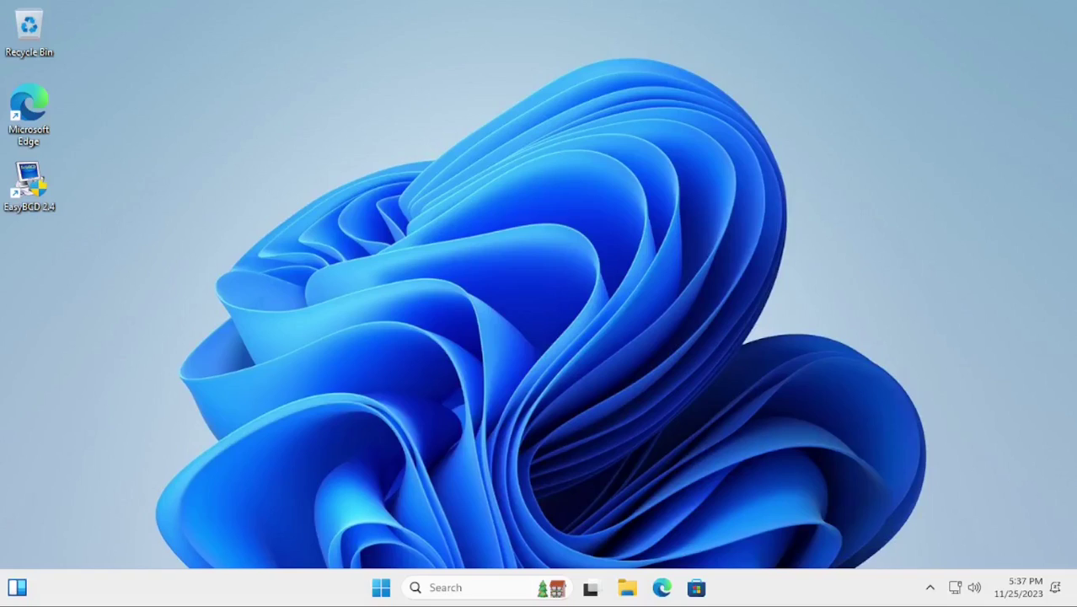
Open the D:\WINDOWS\system32\CatRoot\{F750E6C3-38EE-11D1-85E5-00C04FC295EE} folder in File Explorer.
left_click(628, 588)
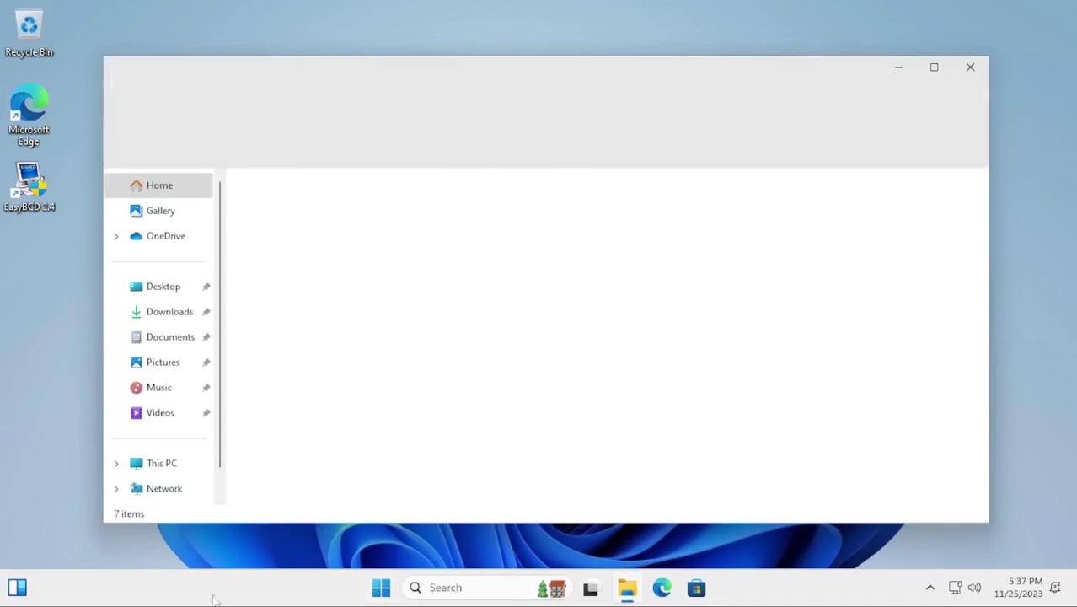
left_click(153, 463)
double_click(669, 227)
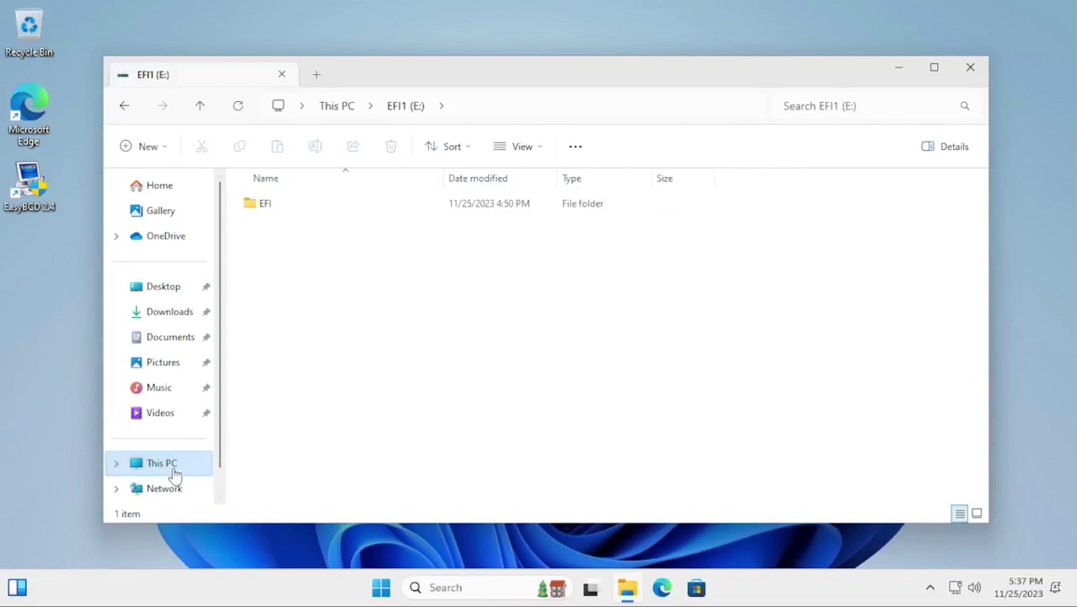
left_click(172, 468)
double_click(484, 224)
left_click(322, 277)
double_click(325, 283)
scroll(408, 393, "down", 8)
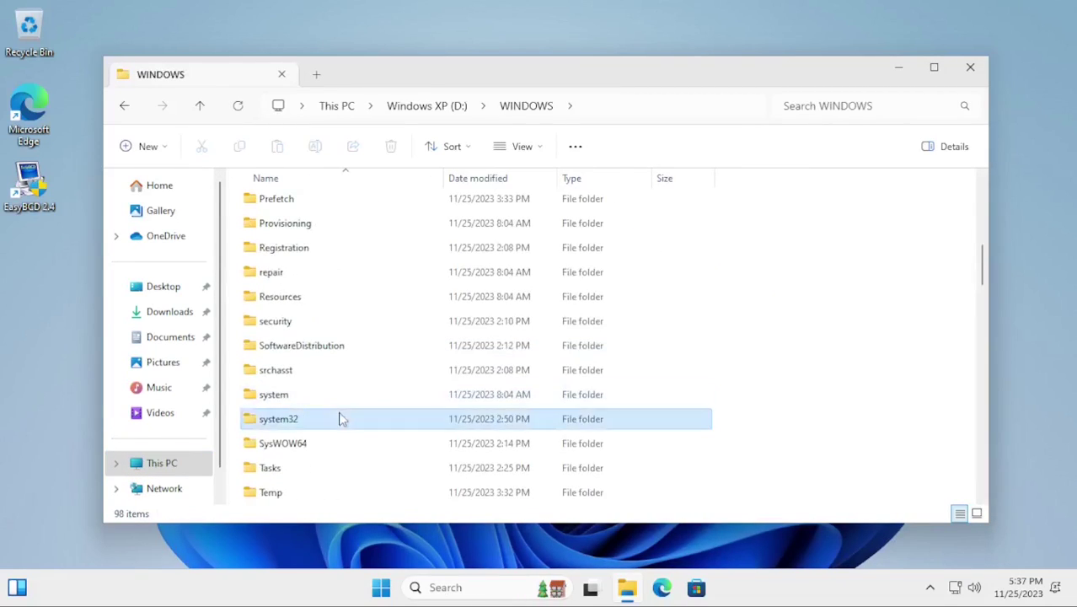
double_click(339, 416)
scroll(295, 374, "down", 2)
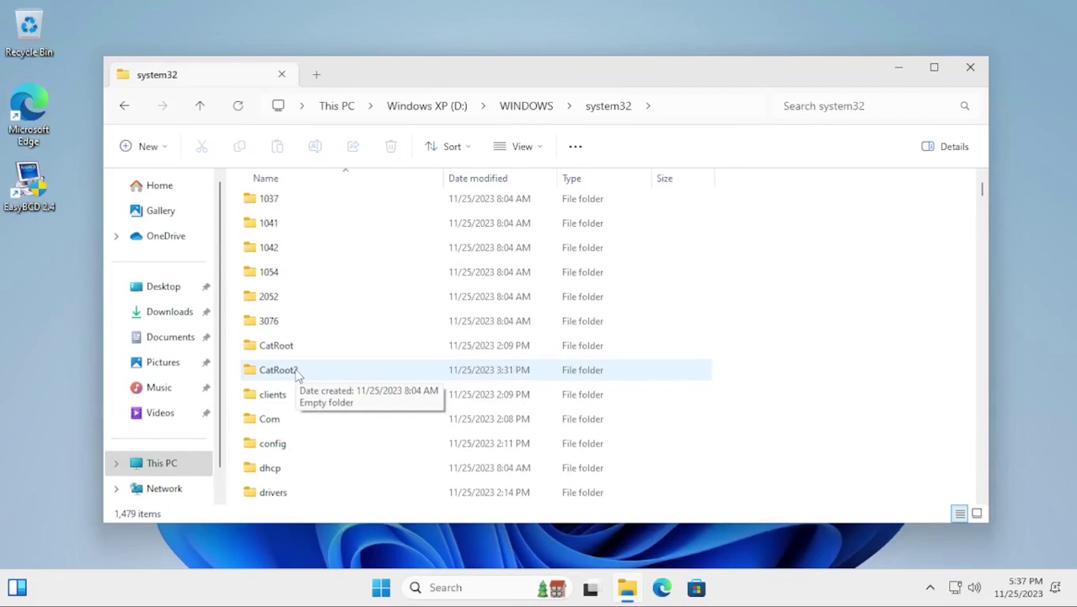
double_click(315, 346)
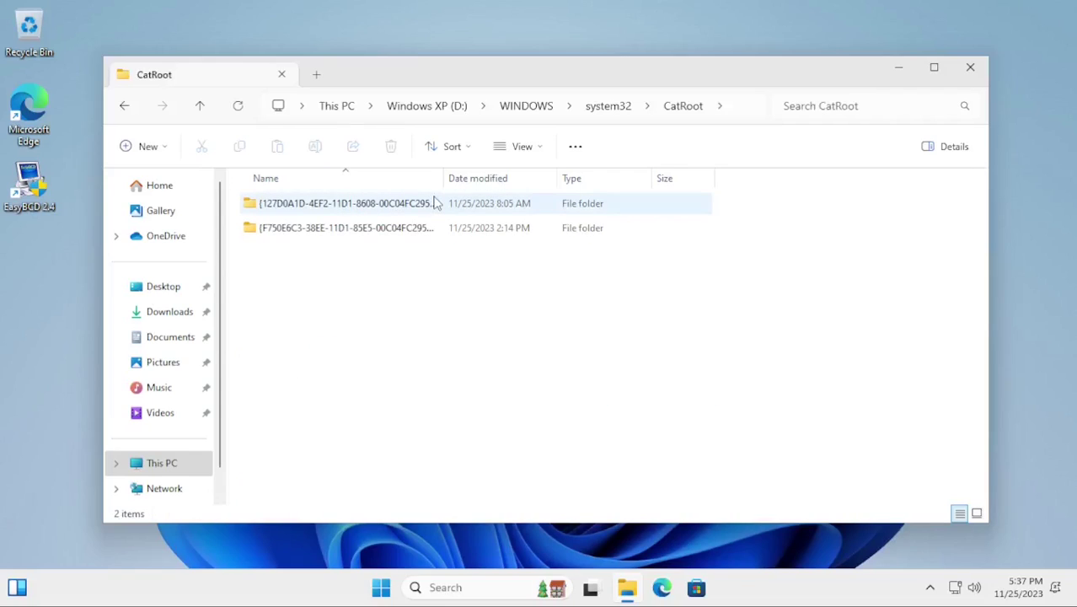
double_click(440, 228)
View the properties of the NT5 security catalog.
right_click(384, 303)
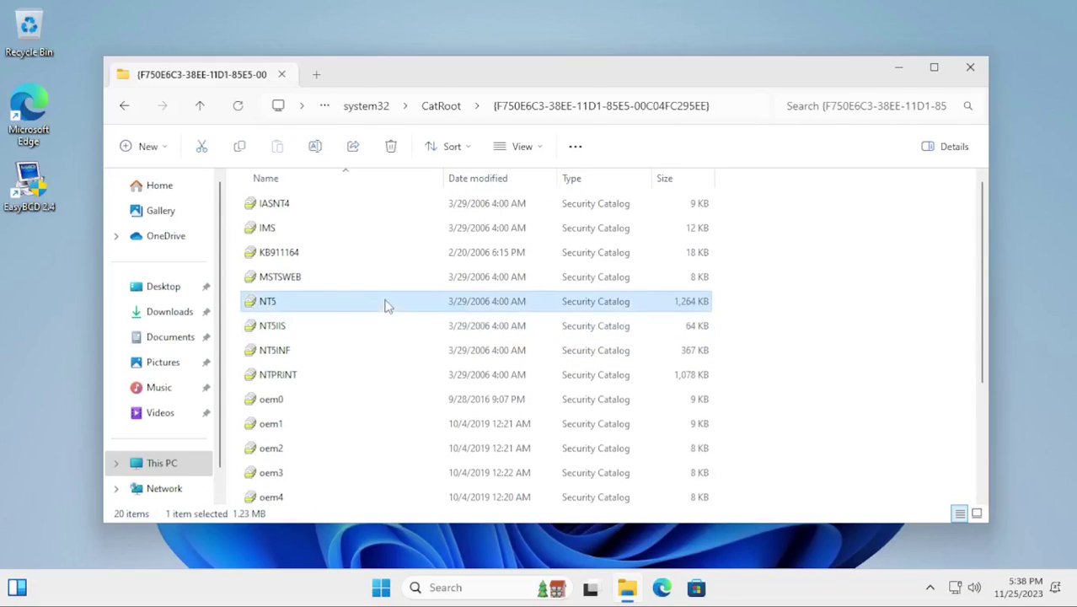
left_click(462, 252)
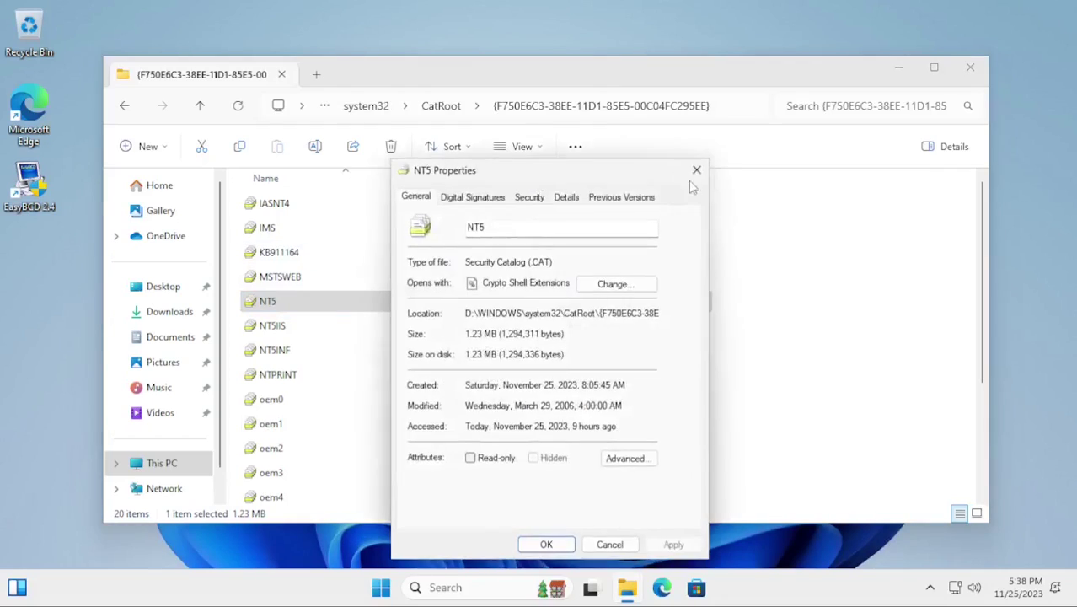
left_click(696, 174)
Search for 7z in Microsoft Edge and download the 64-bit Windows x64 .exe installer of 7-Zip 23.01.
left_click(661, 587)
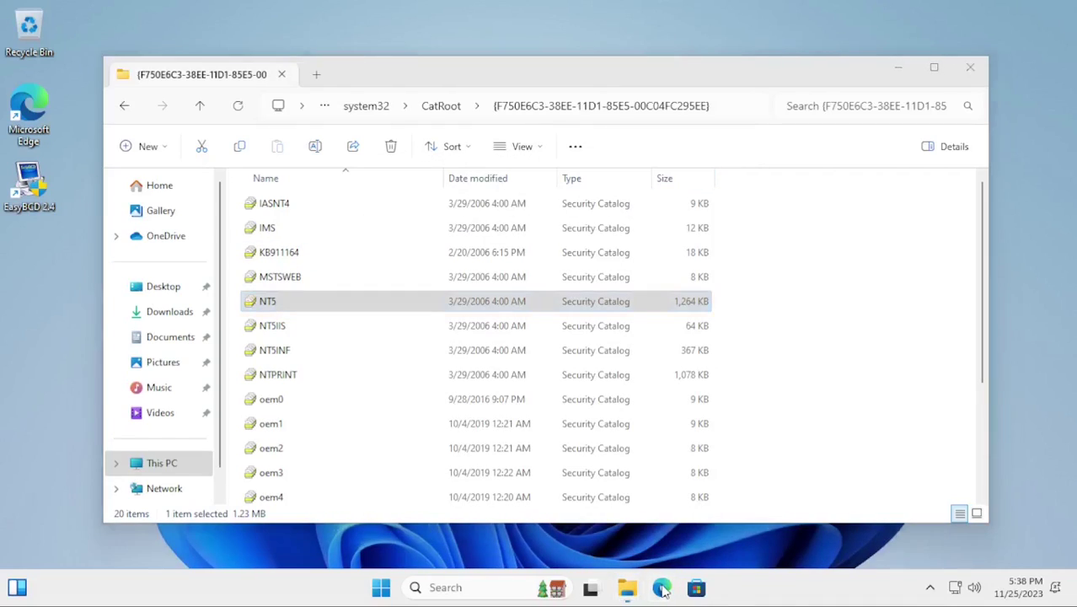
type("7z")
key("Return")
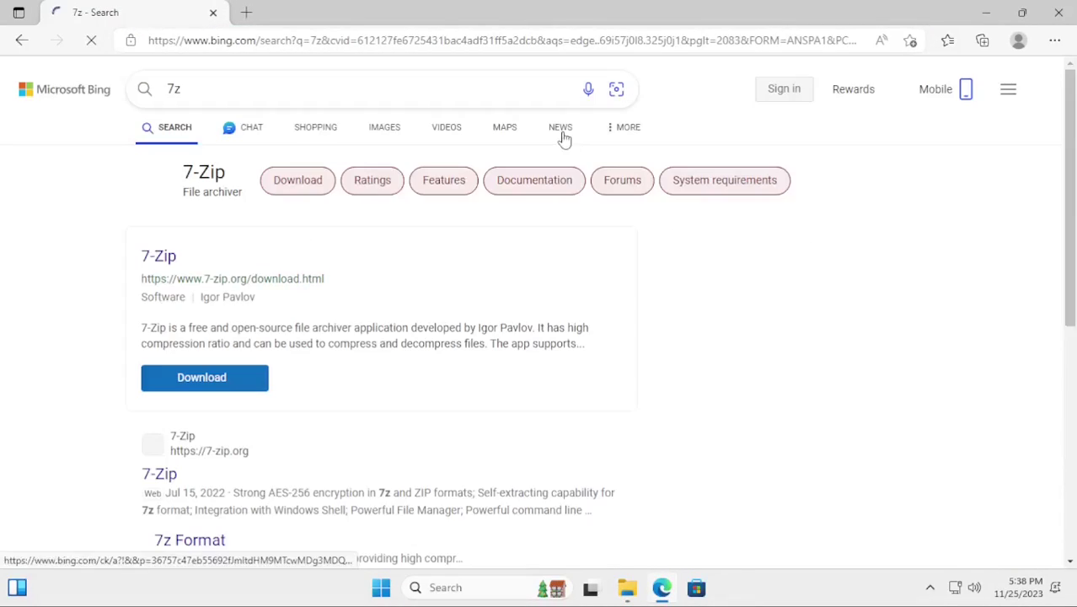
left_click(180, 370)
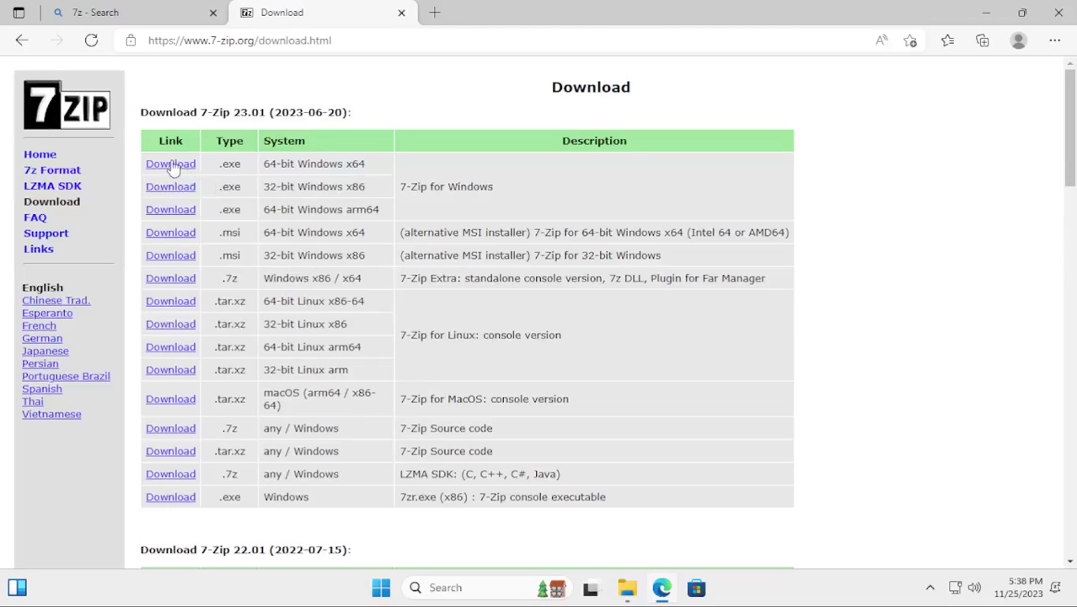
left_click(171, 164)
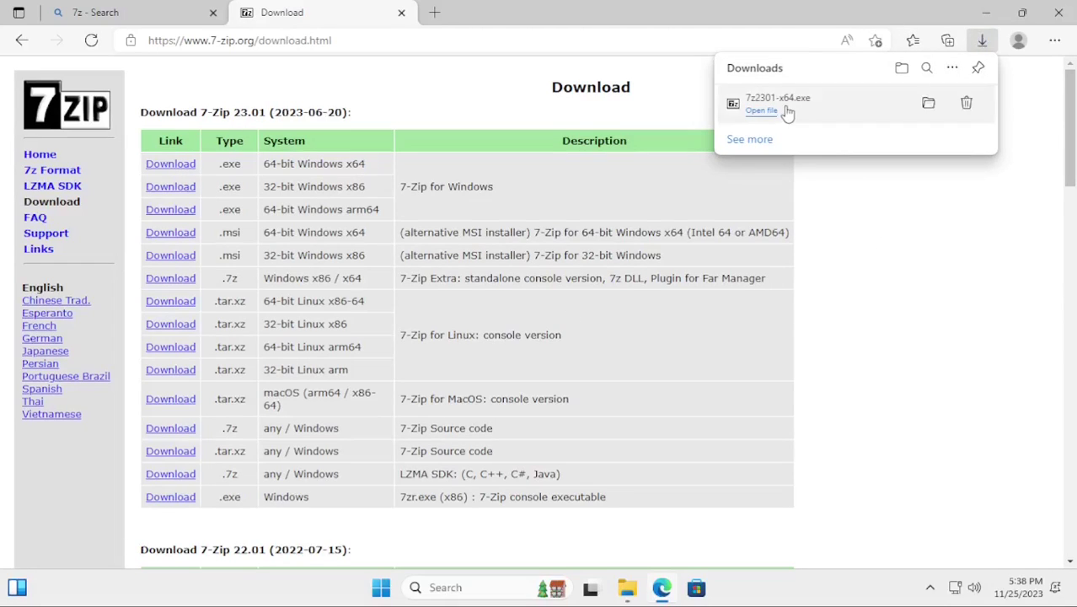
Run the downloaded 7z2301-x64.exe and install 7-Zip in C:\Program Files\7-Zip\.
left_click(786, 110)
left_click(471, 426)
left_click(519, 341)
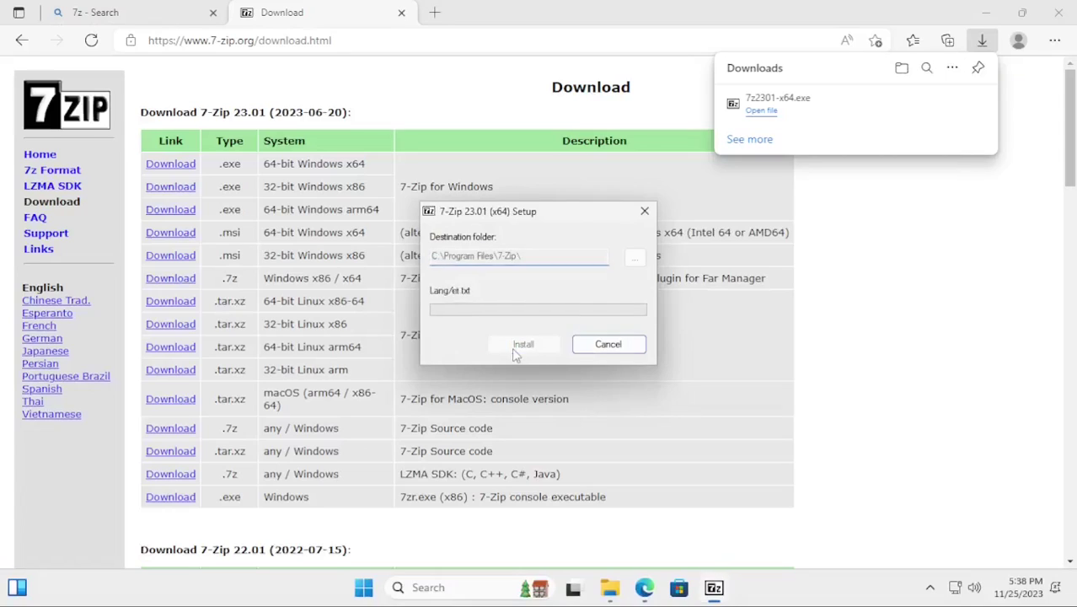
left_click(519, 341)
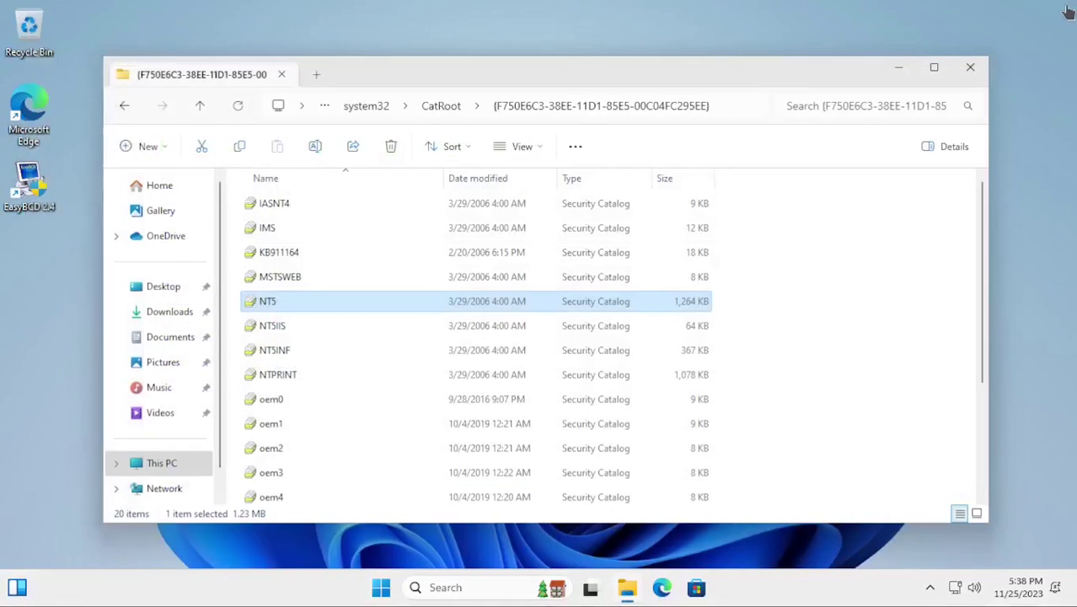
Connect the CD/DVD (IDE) drive with its ISO image in the Windows 11-XP dualboot virtual machine settings and save them.
left_click(221, 14)
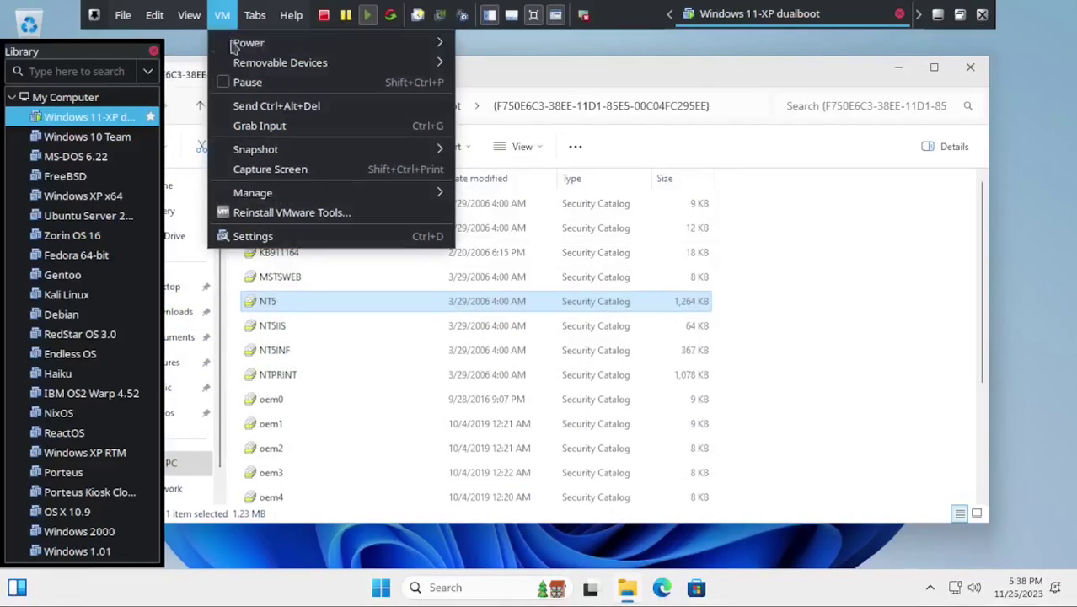
left_click(843, 262)
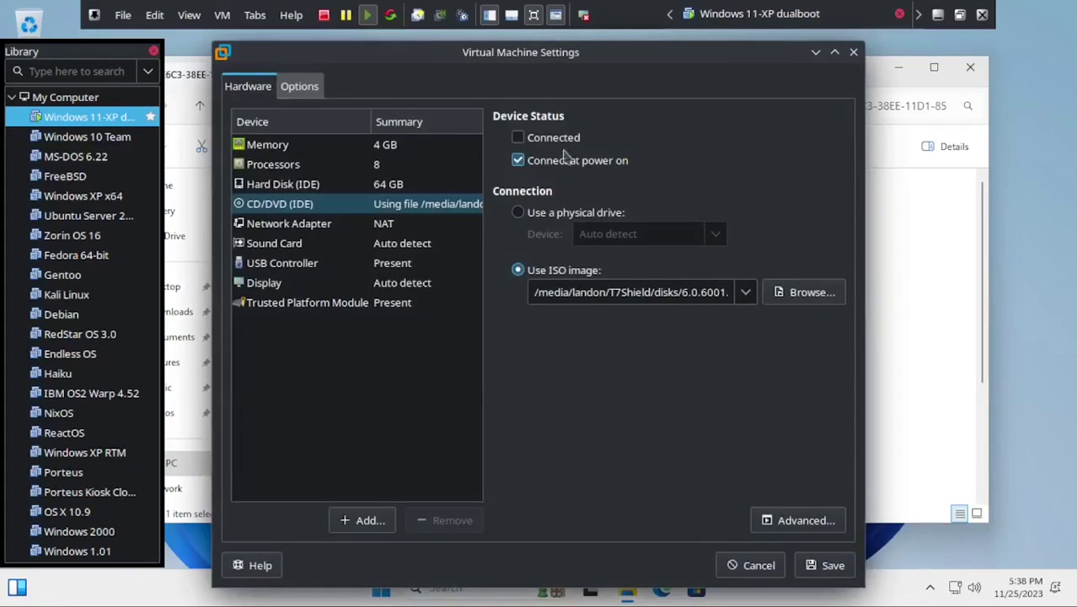
left_click(826, 567)
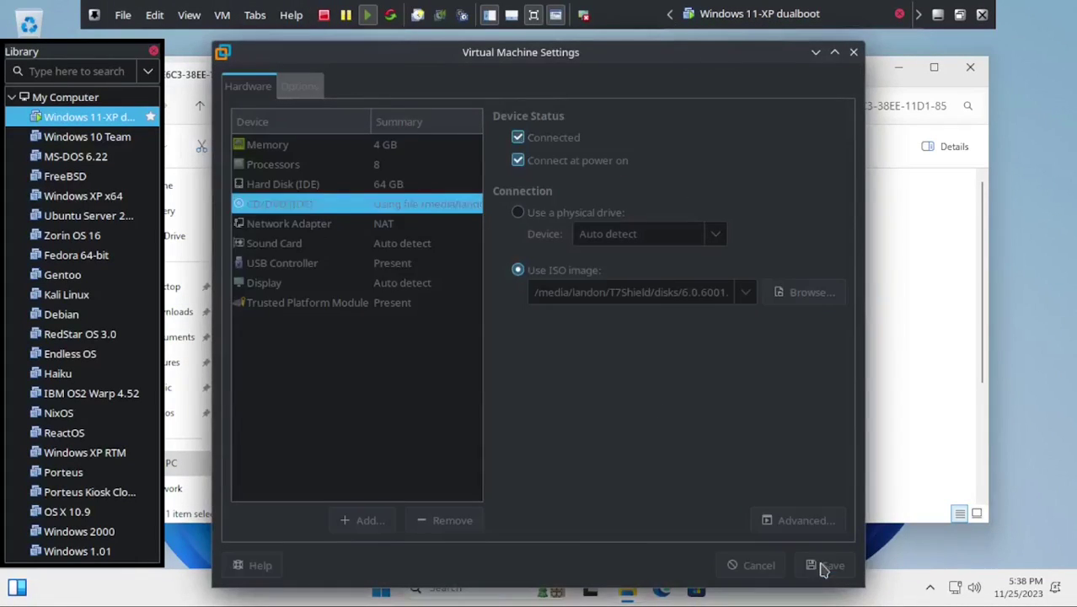
Open the sources folder on DVD Drive (F:) and locate boot.wim.
left_click(189, 14)
left_click(173, 487)
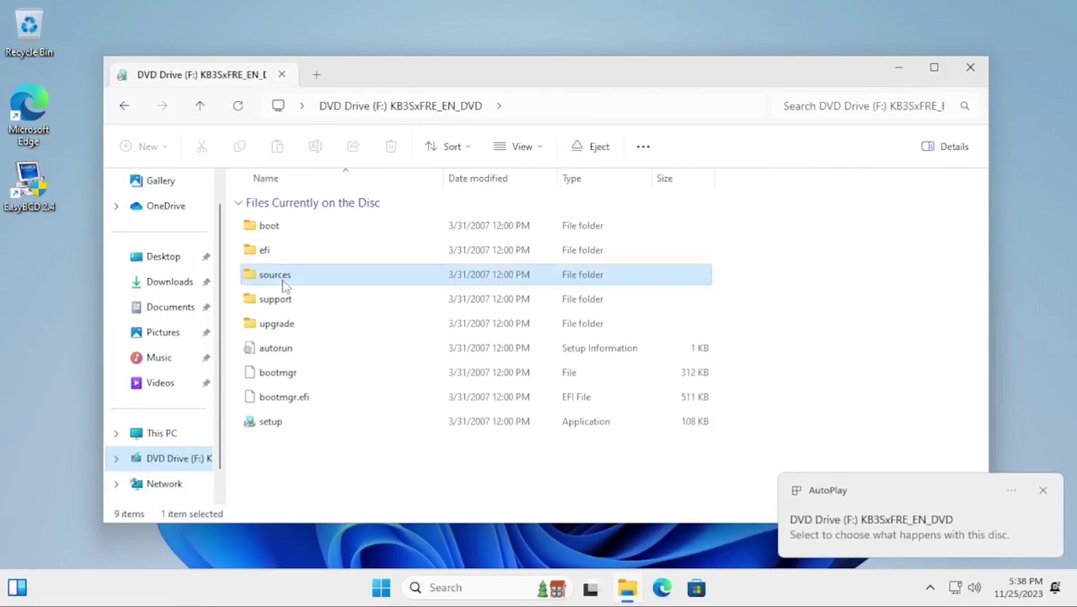
double_click(284, 278)
scroll(355, 387, "down", 10)
scroll(354, 381, "up", 3)
Open boot.wim from the sources folder as an archive in 7-Zip.
right_click(280, 305)
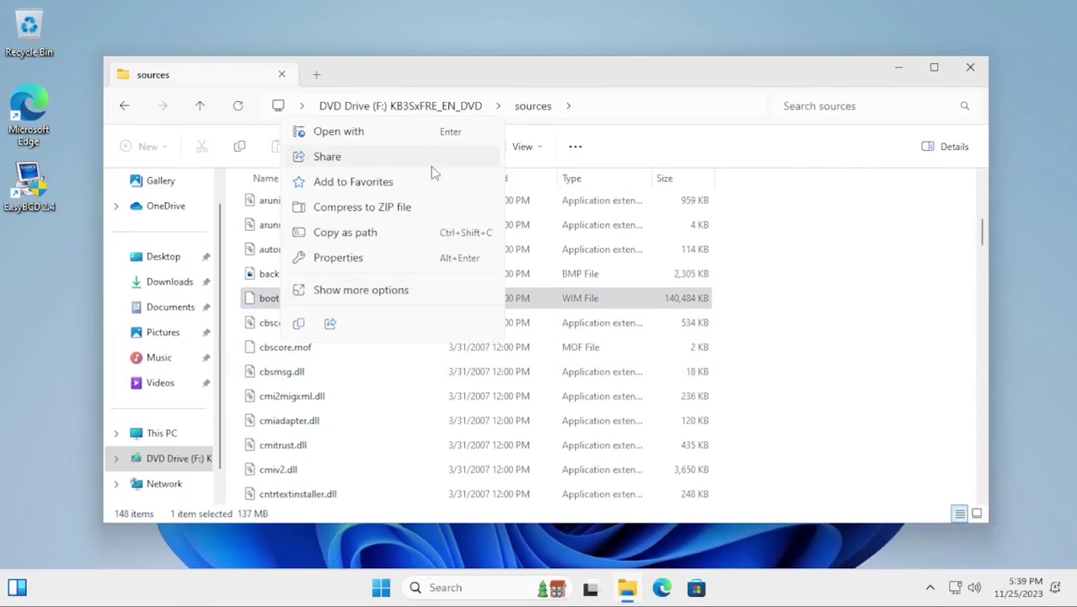
left_click(428, 135)
left_click(783, 405)
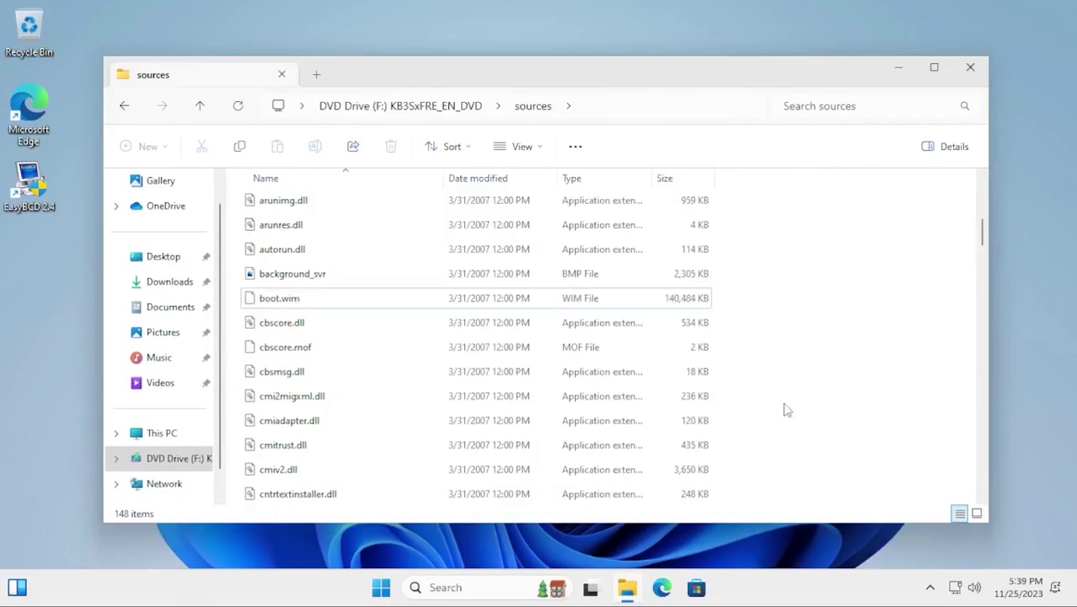
right_click(501, 297)
left_click(551, 479)
left_click(773, 181)
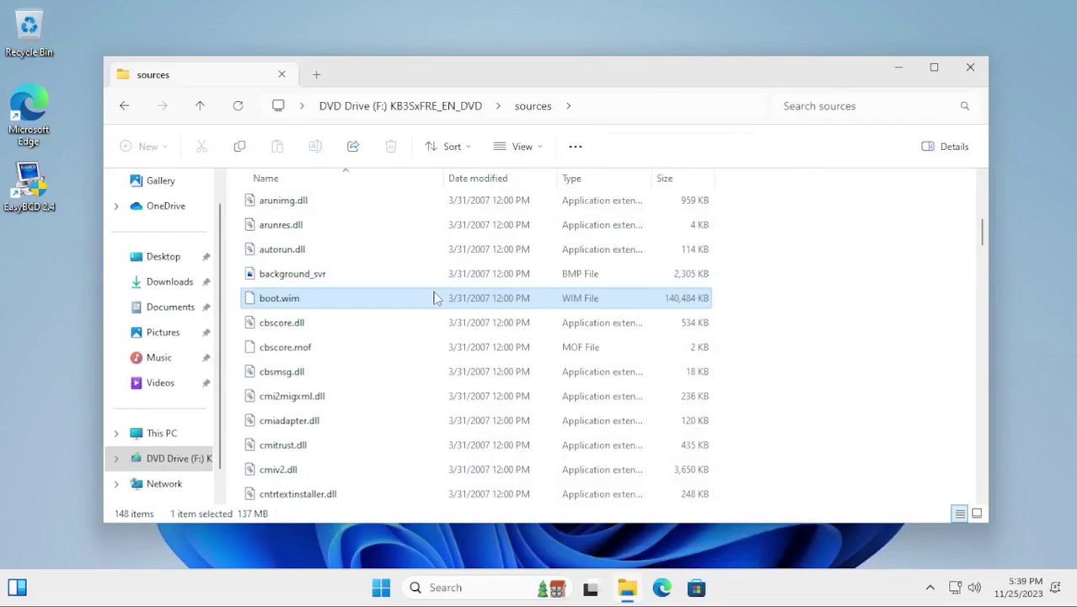
right_click(434, 295)
left_click(523, 503)
left_click(686, 342)
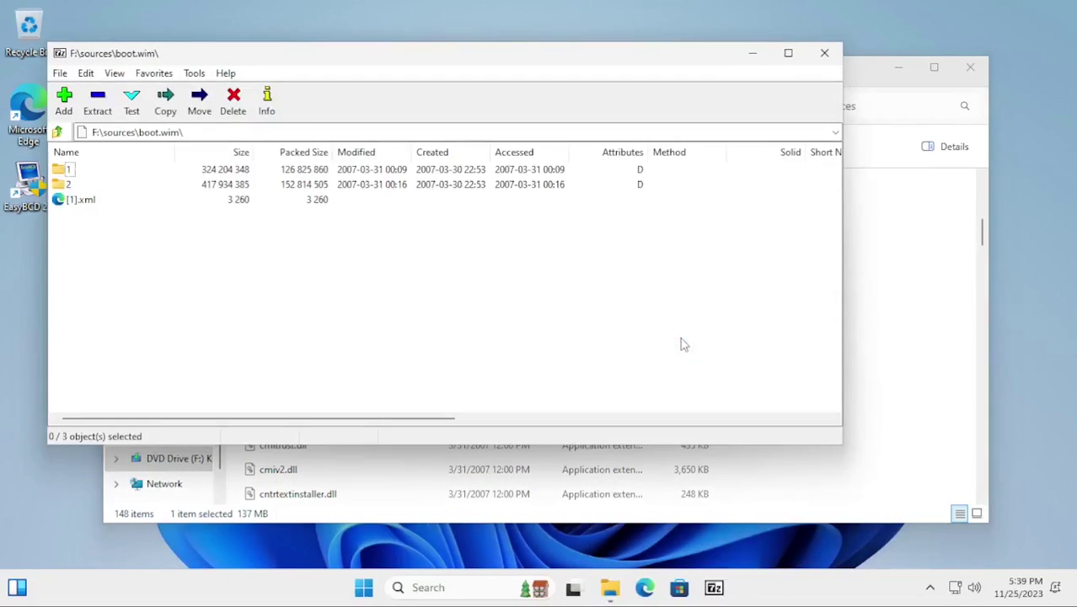
Extract nt5.cat from the {F750E6C3-38EE-11D1-85E5-00C04FC295EE} folder under 1\Windows\System32\catroot to the desktop and close the archive.
double_click(65, 171)
double_click(80, 231)
scroll(82, 236, "down", 4)
double_click(80, 245)
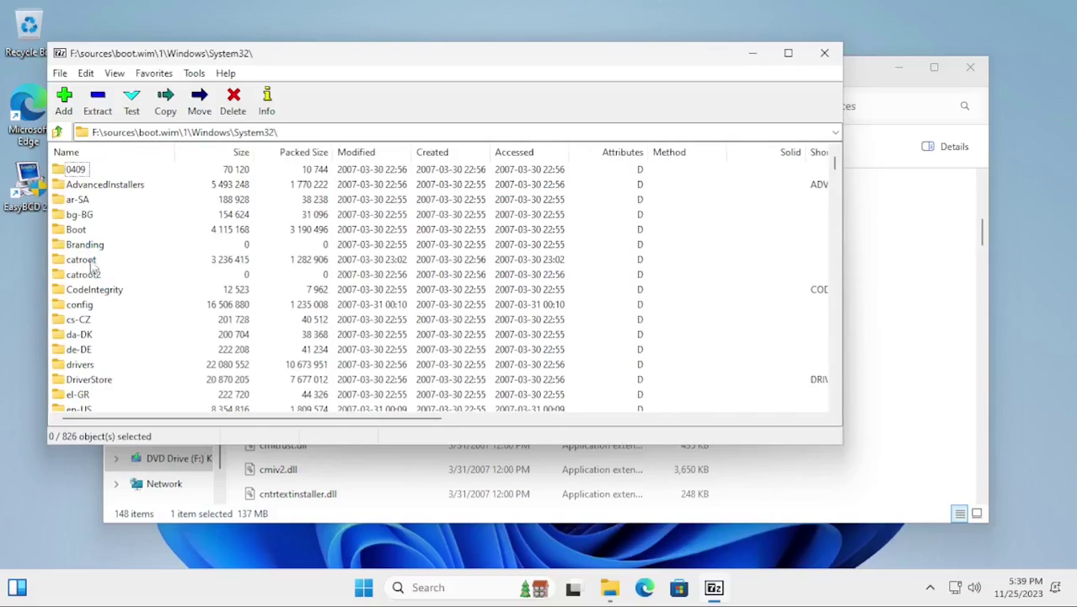
double_click(80, 259)
double_click(80, 169)
left_click_drag(35, 250, 30, 254)
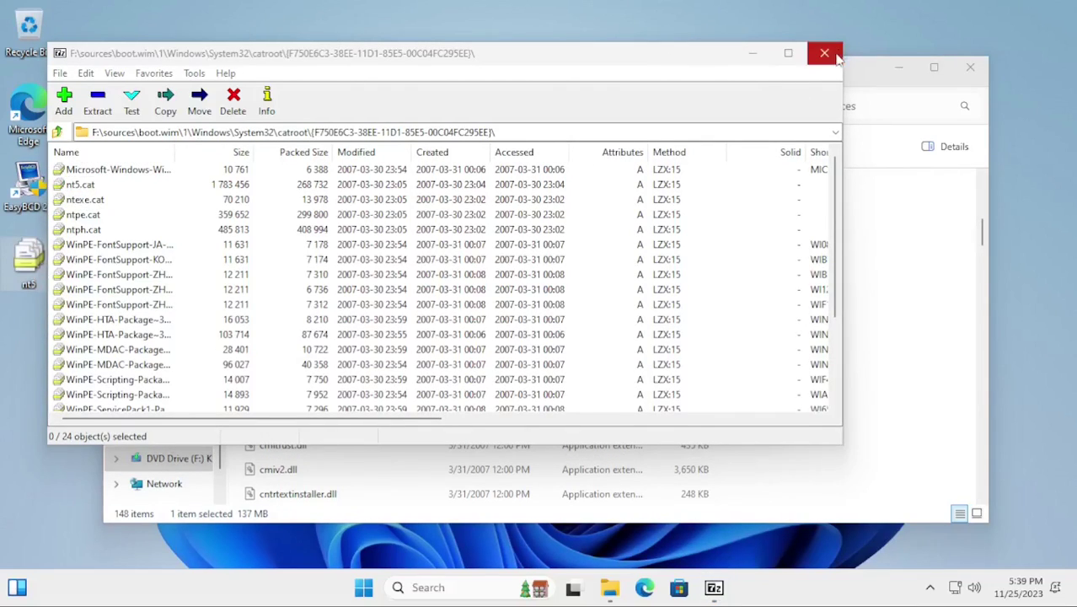
left_click(824, 52)
Open the WINDOWS folder on the Windows XP (D:) drive.
left_click(162, 433)
double_click(486, 219)
double_click(284, 277)
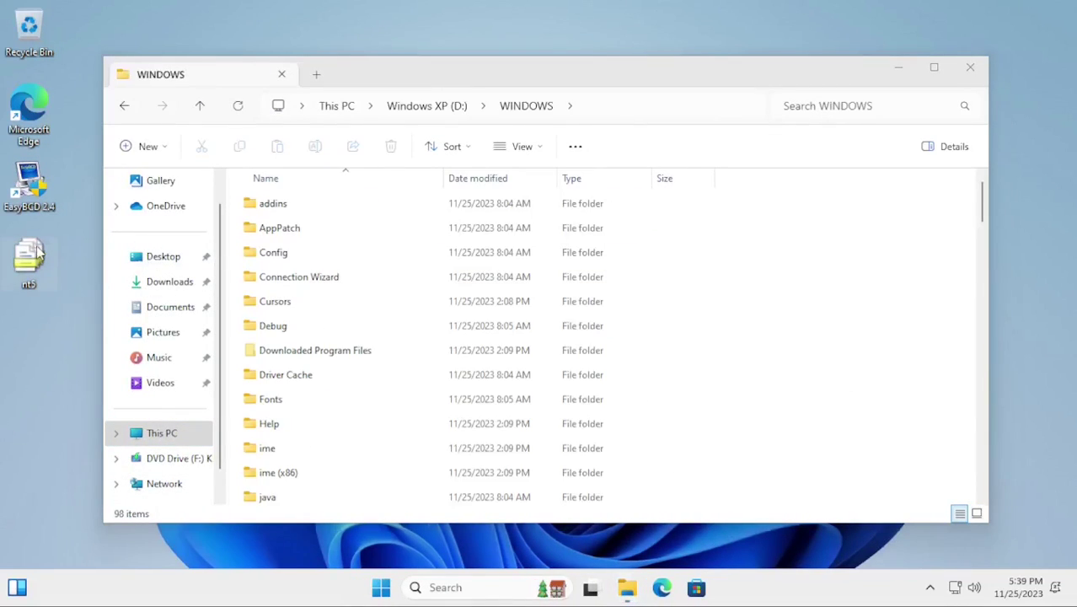
Rename the extracted nt5 catalog on the desktop to nt6.
right_click(32, 254)
left_click(116, 267)
right_click(41, 252)
left_click(119, 267)
scroll(363, 344, "down", 2)
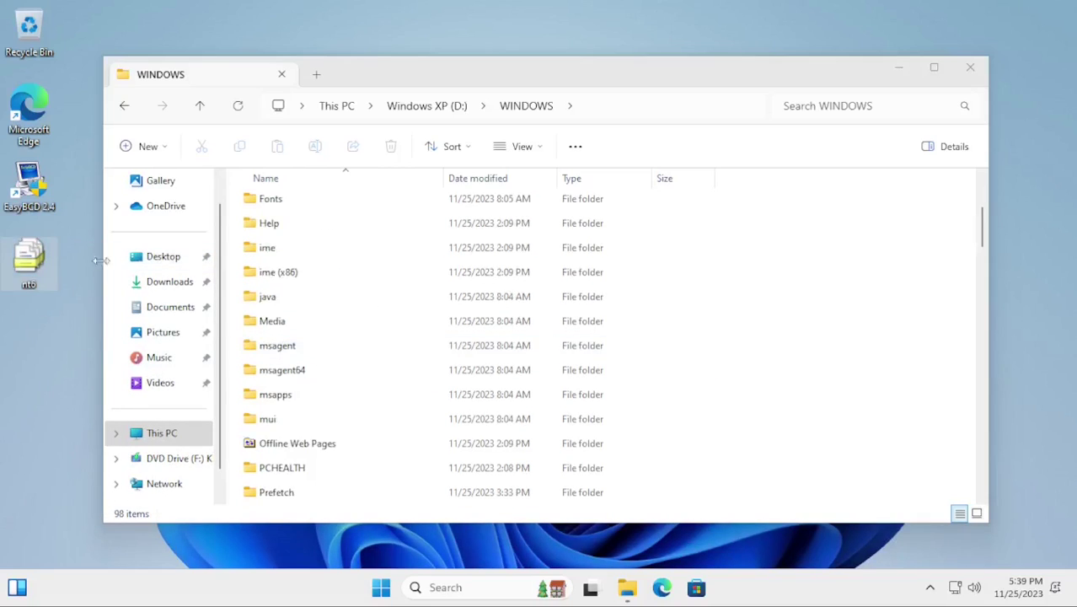
View the digital signature details of the nt6 catalog on the desktop and close its dialogs.
double_click(27, 260)
scroll(387, 321, "down", 3)
left_click(271, 368)
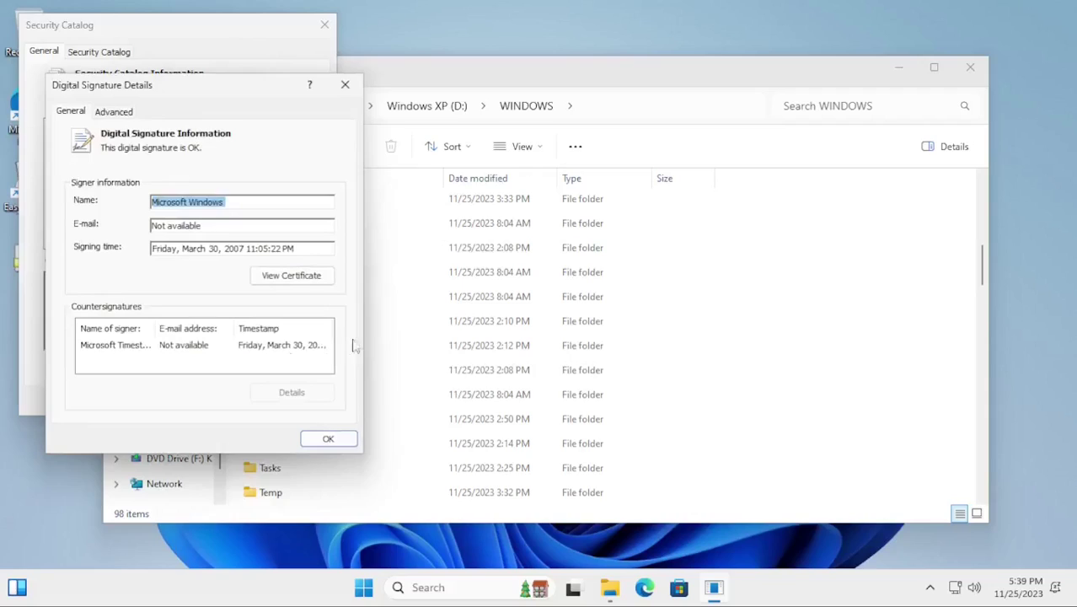
left_click(327, 435)
left_click(301, 400)
Copy the nt6 catalog into the {F750E6C3-38EE-11D1-85E5-00C04FC295EE} folder of XP's system32\CatRoot and open that folder.
left_click(302, 421)
double_click(303, 428)
double_click(276, 470)
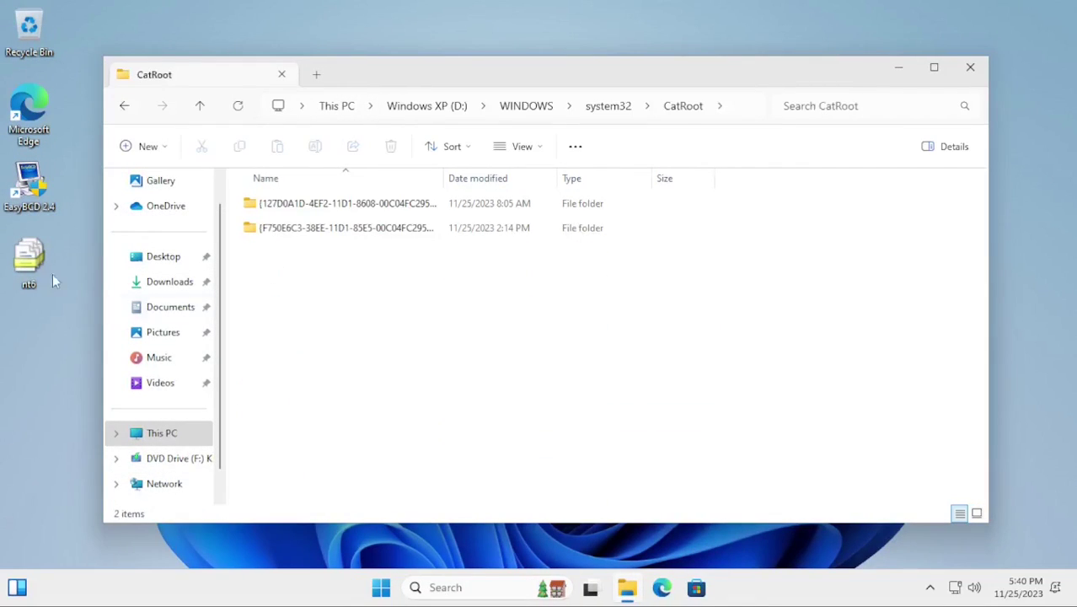
left_click_drag(53, 273, 424, 240)
left_click(428, 188)
double_click(357, 226)
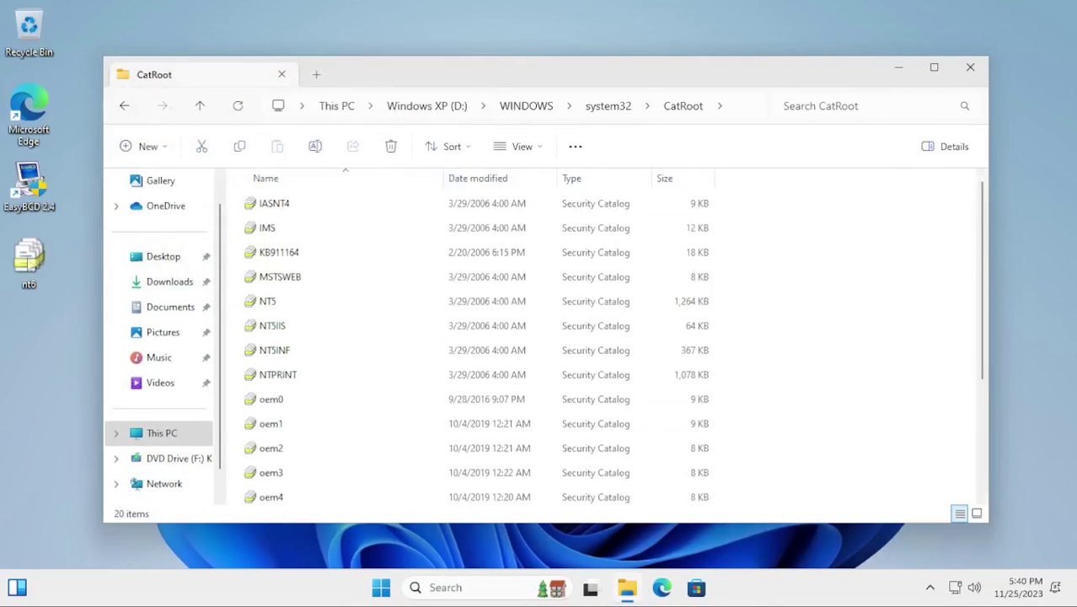
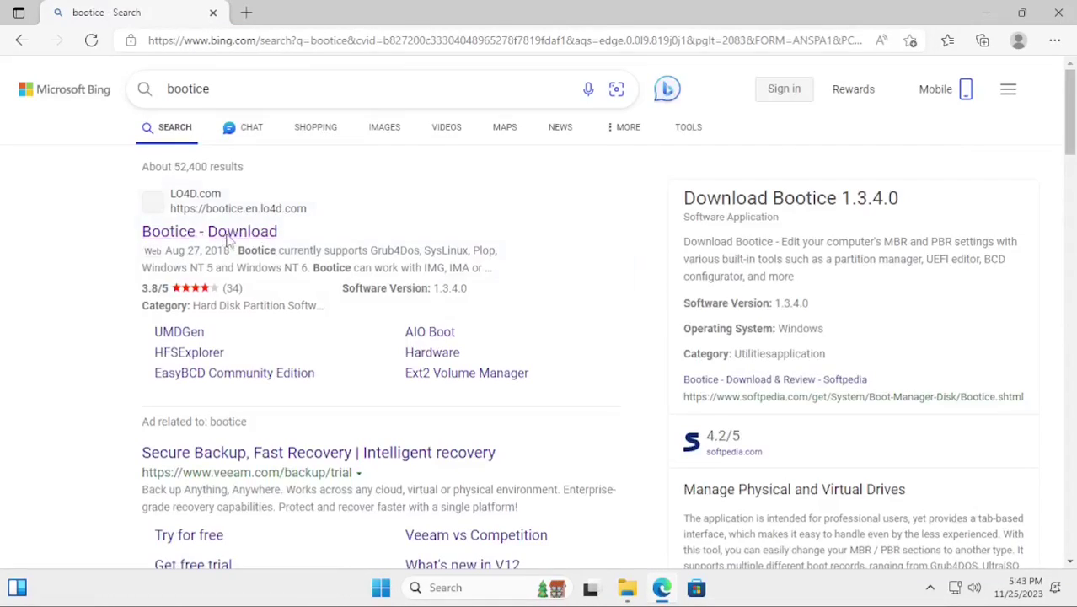
Download Bootice 1.3.4.0 from LO4D.com and extract the BOOTICE_2016.06.17_v1.3.4.0 folder into Downloads.
left_click(229, 240)
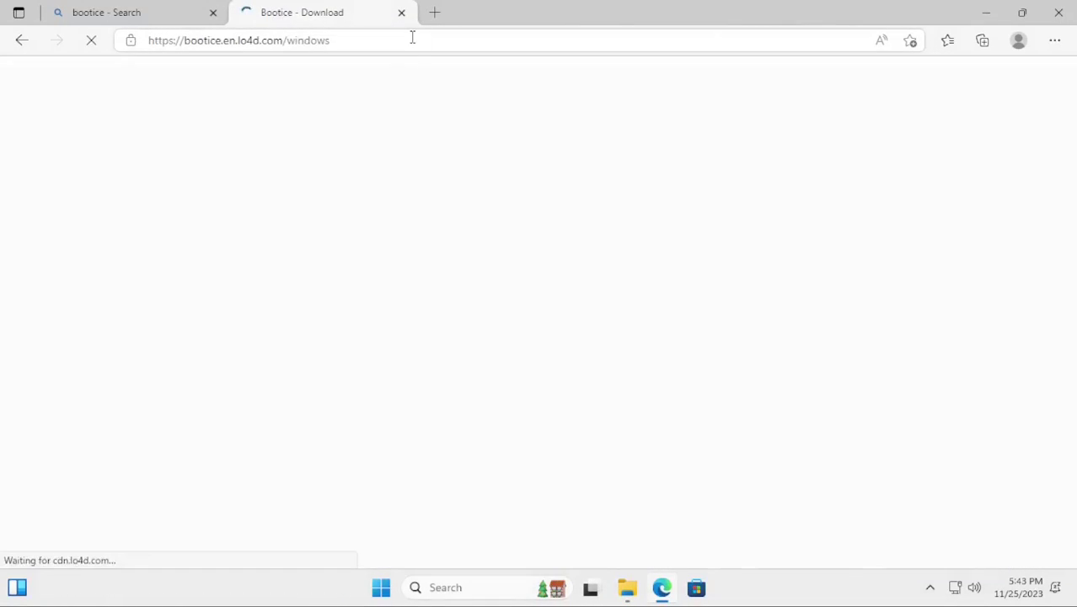
left_click(745, 284)
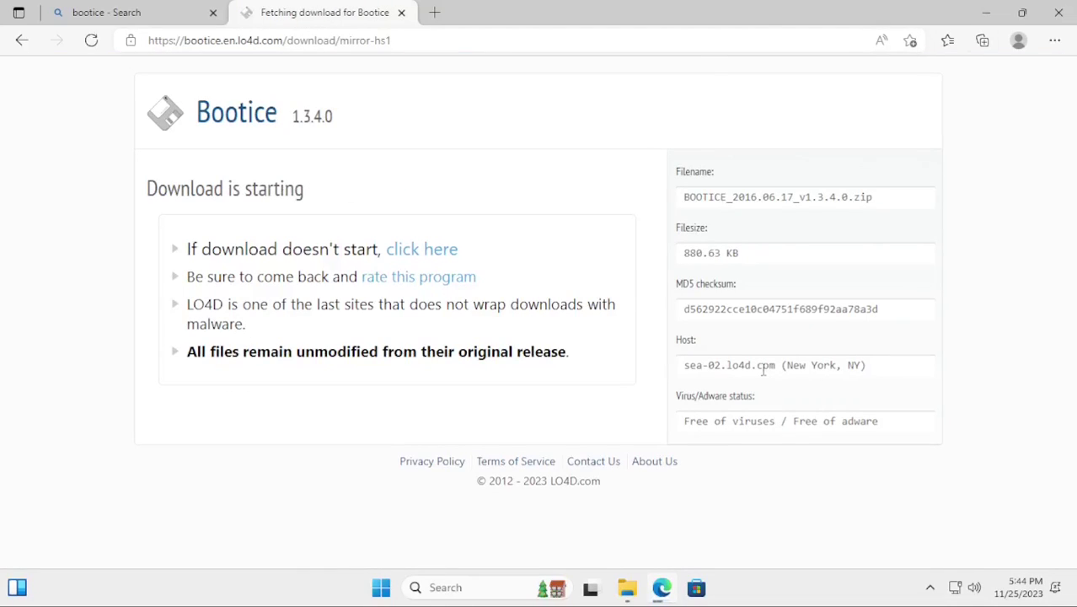
left_click(763, 109)
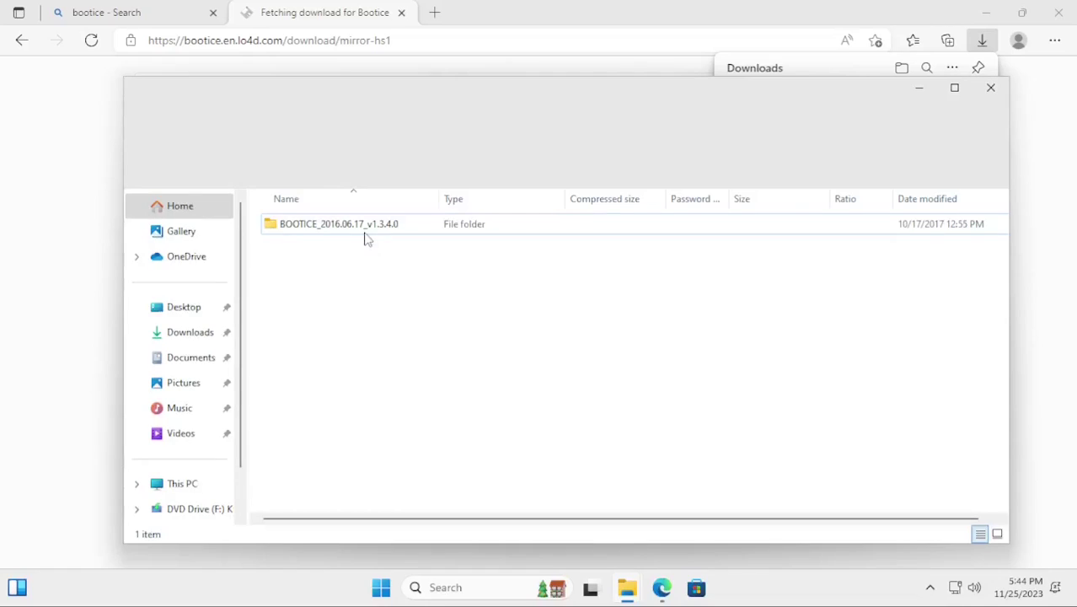
left_click_drag(320, 222, 189, 332)
left_click(189, 332)
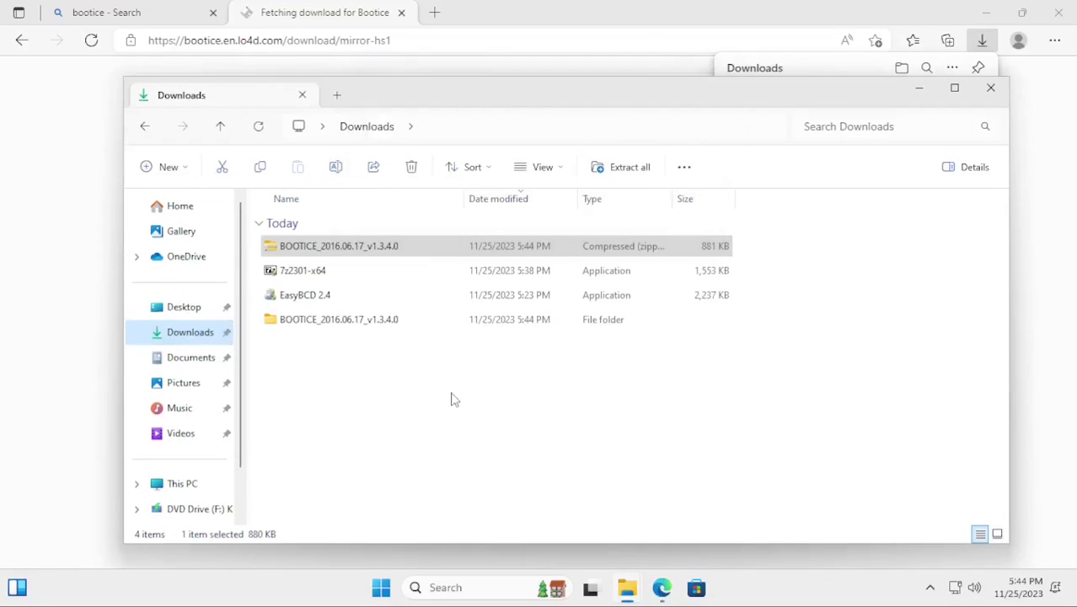
Run the x64 build of BOOTICE from the extracted folder and show its BCD settings.
double_click(400, 325)
double_click(362, 295)
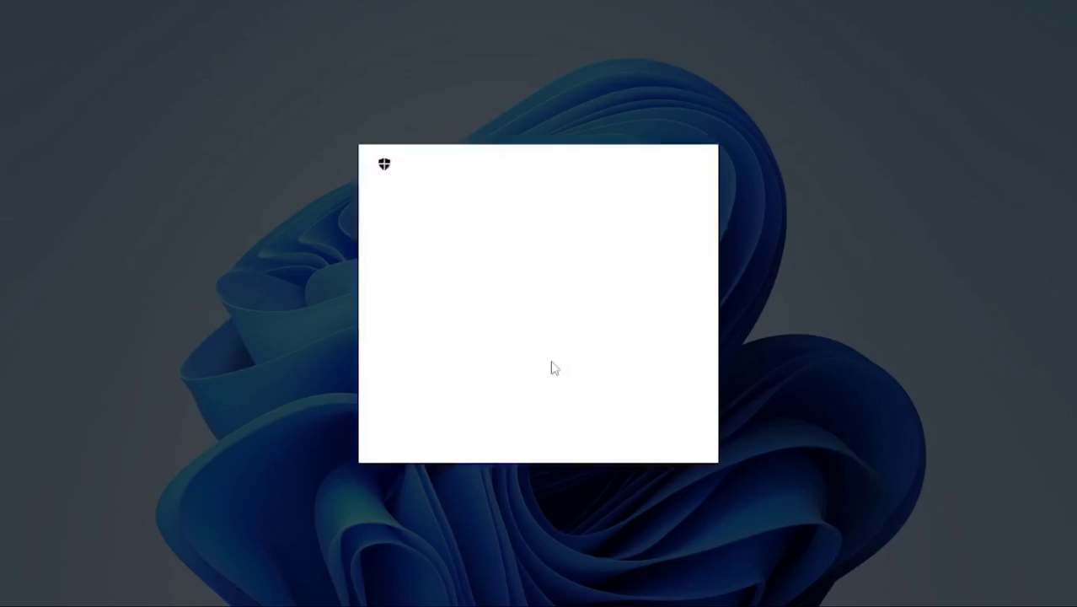
left_click(450, 432)
left_click(577, 204)
left_click(500, 204)
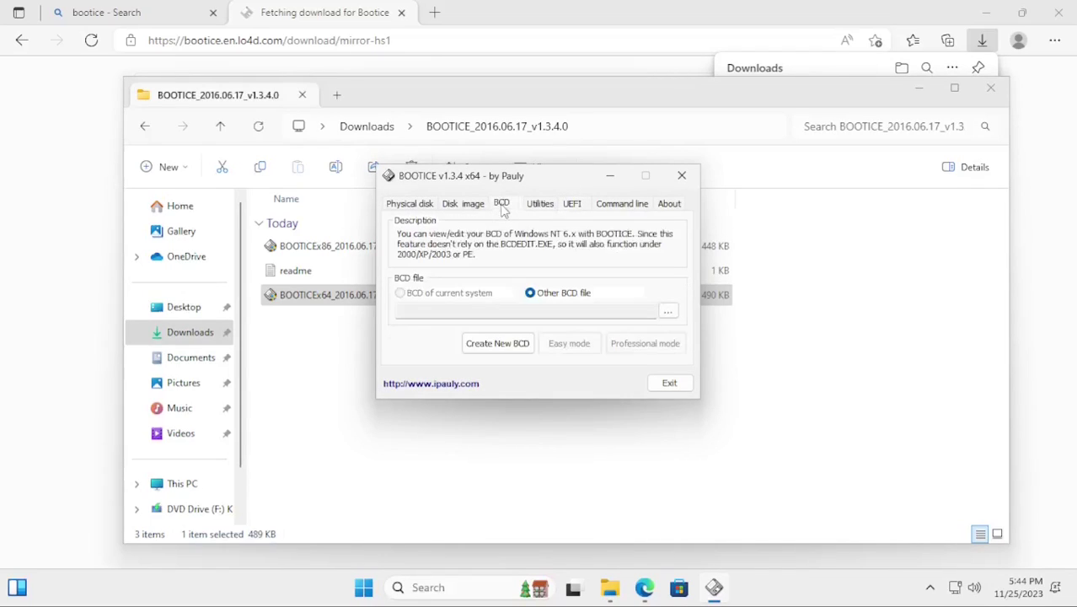
Load the BCD file E:\EFI\Microsoft\boot\bcd into BOOTICE.
left_click(672, 312)
left_click(437, 369)
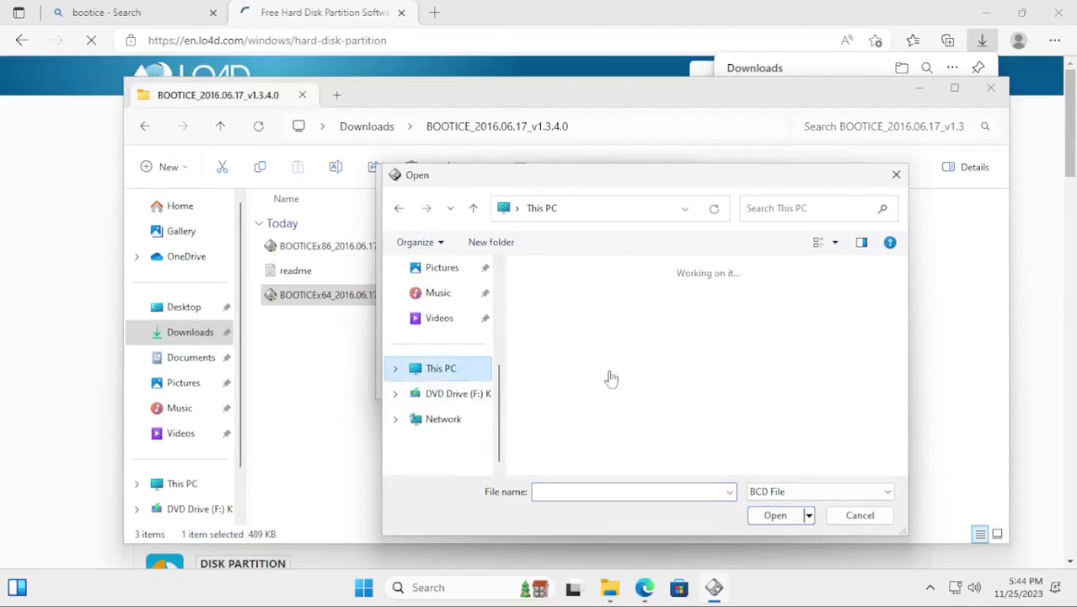
double_click(637, 386)
double_click(560, 292)
double_click(572, 297)
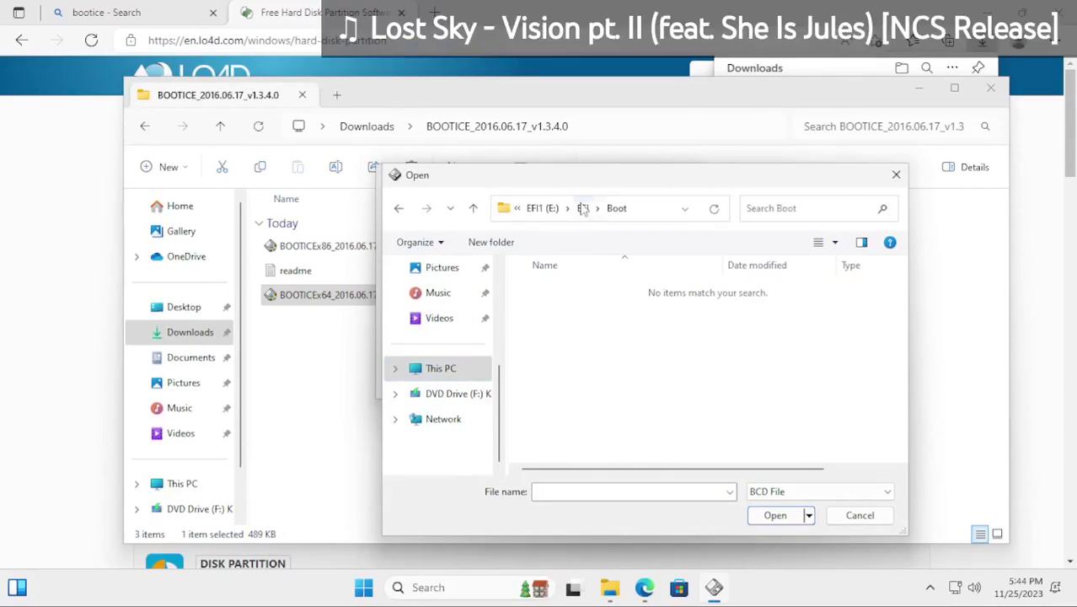
left_click(583, 208)
double_click(573, 314)
double_click(573, 292)
double_click(562, 289)
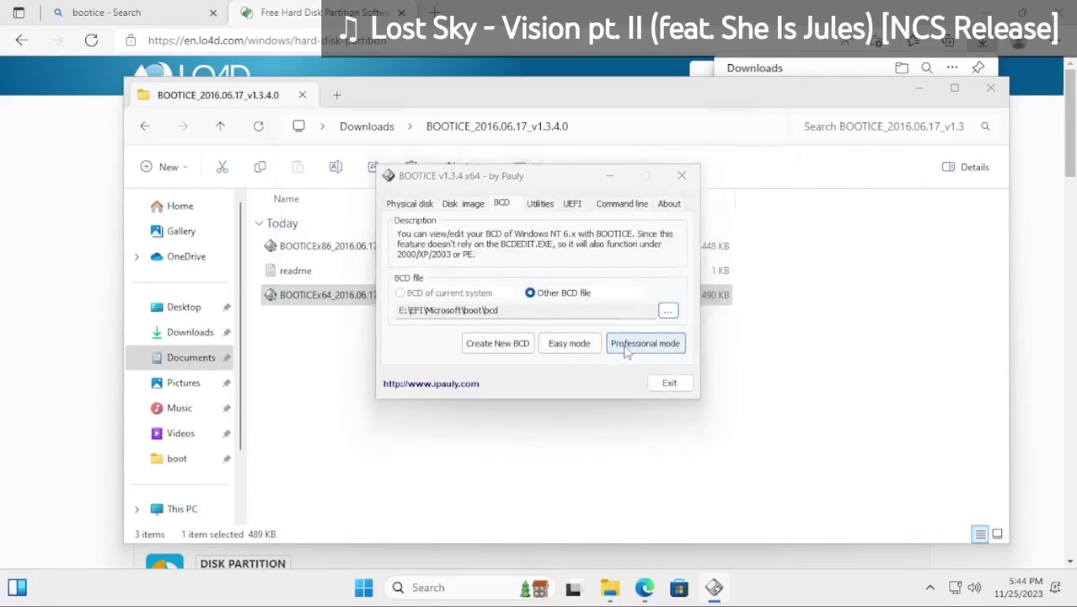
Try to clear the No integrity checks option in the easy mode BCD editor, then close it without saving.
left_click(645, 343)
left_click(793, 104)
left_click(568, 342)
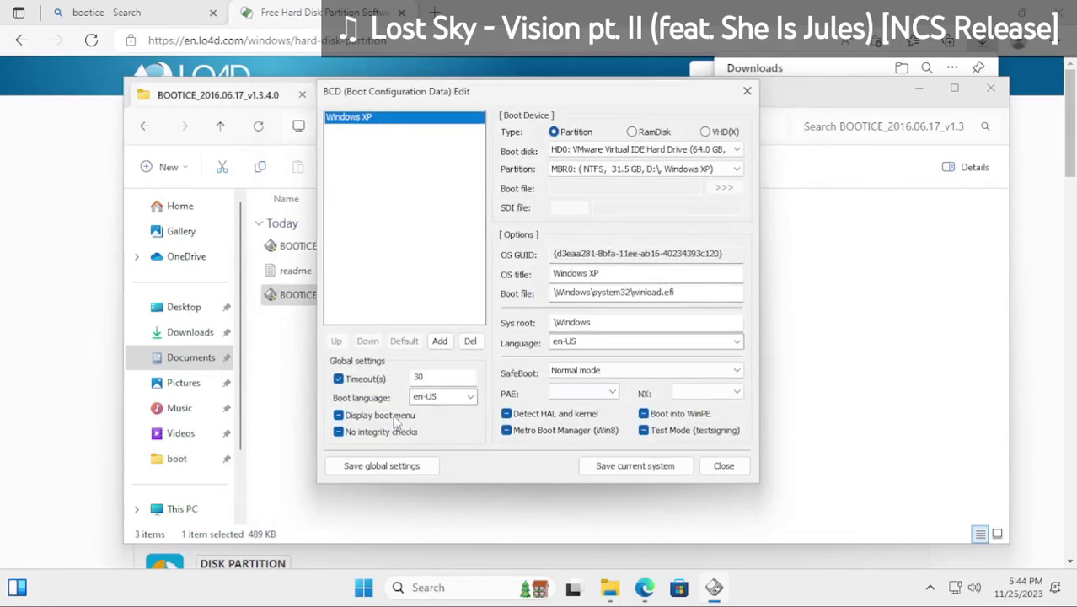
left_click(339, 434)
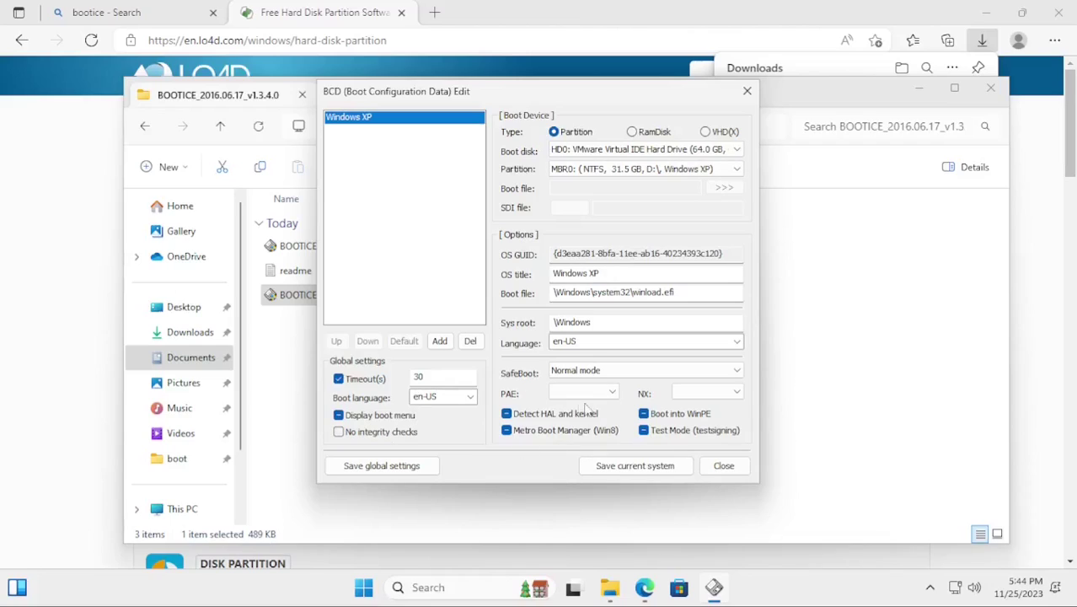
left_click(722, 465)
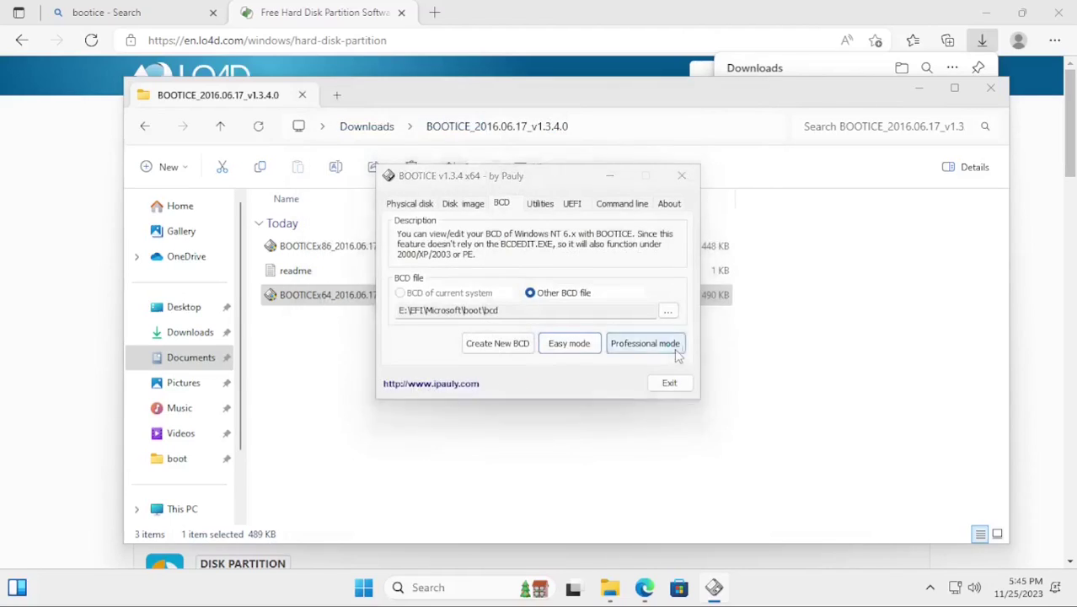
In the professional mode BCD editor, examine the element names available for a new element of the Windows XP entry.
left_click(645, 342)
left_click(324, 179)
right_click(456, 254)
left_click(501, 267)
left_click(530, 286)
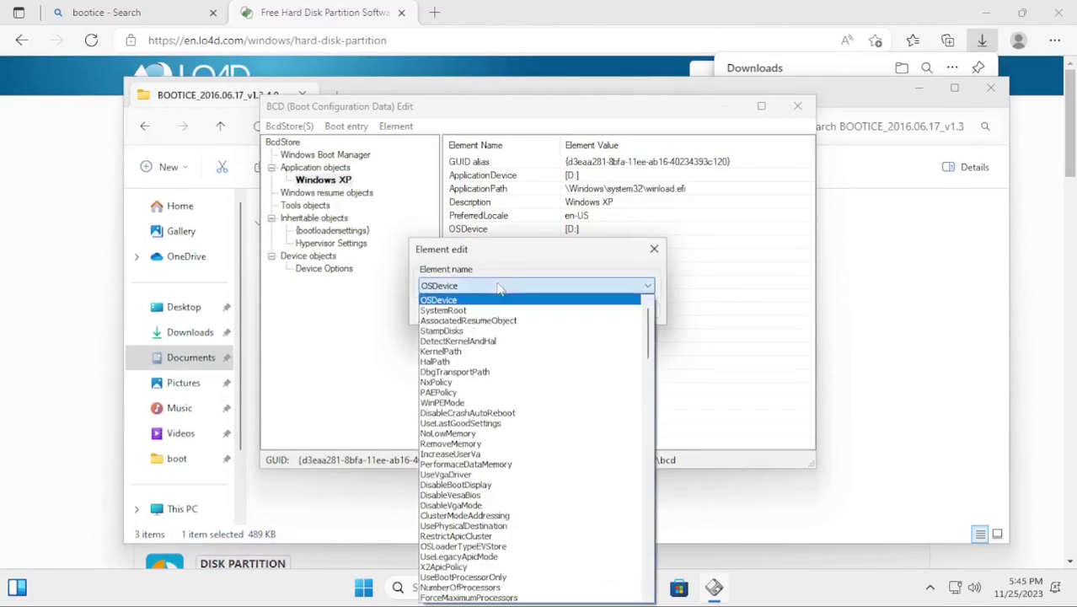
key("End")
key("n")
scroll(519, 463, "up", 3)
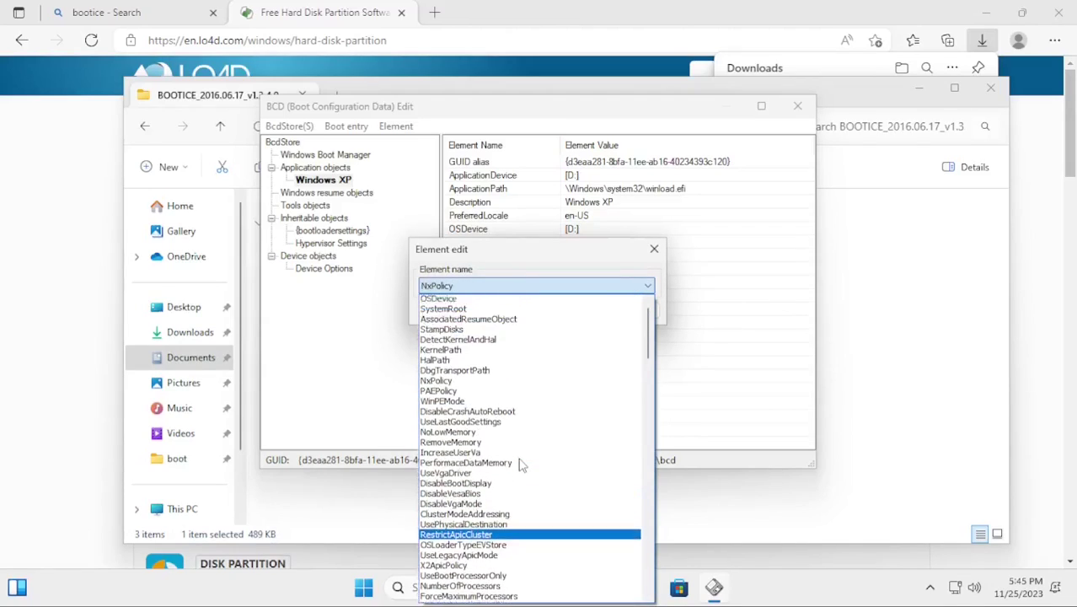
left_click(662, 257)
left_click(653, 250)
Examine the element names available for a new element of the {bootloadersettings} object.
left_click(324, 155)
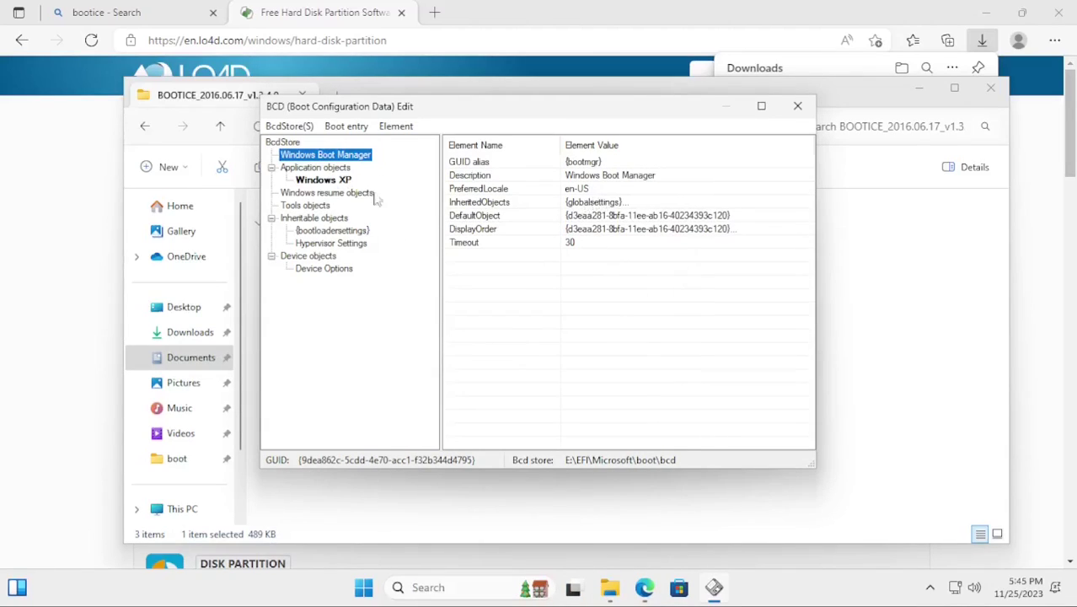
left_click(332, 230)
right_click(489, 202)
left_click(510, 212)
left_click(581, 286)
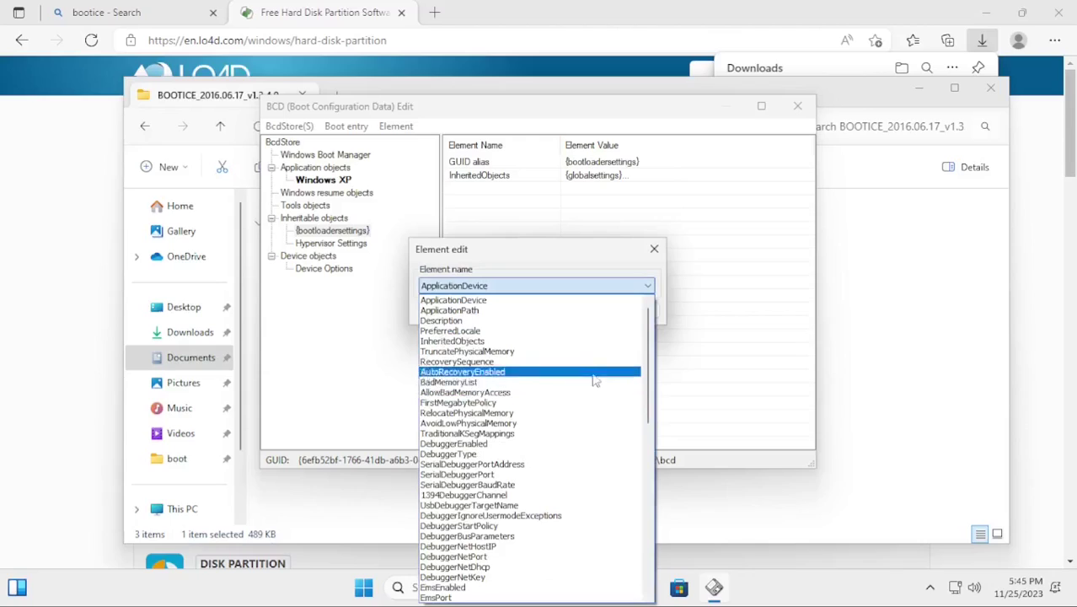
scroll(596, 381, "down", 20)
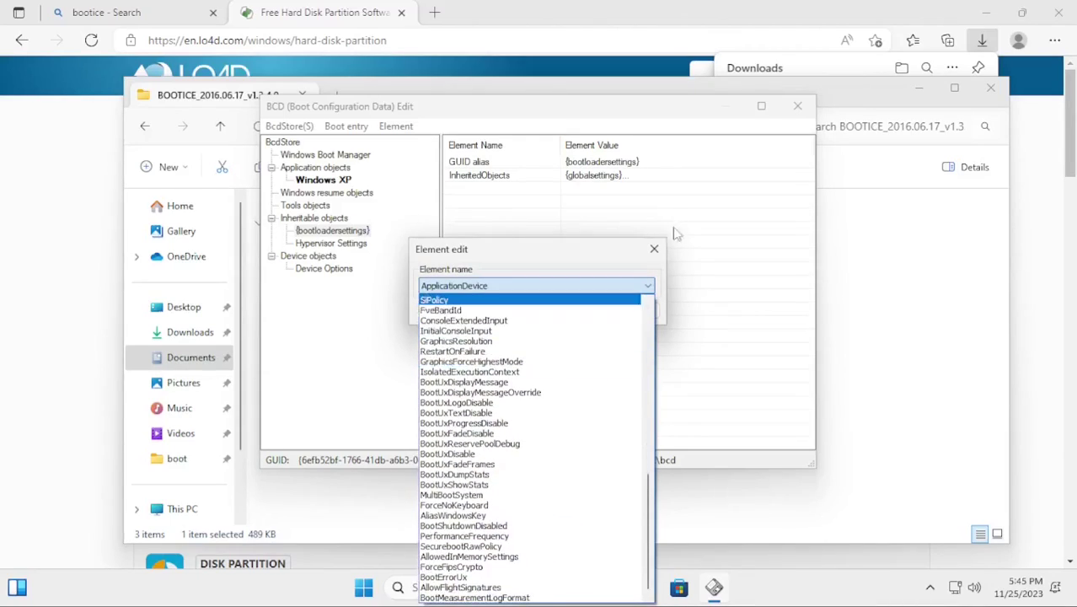
left_click(654, 249)
left_click(653, 250)
Examine the element names available for a new element of the Windows Boot Manager object, then cancel without adding one.
left_click(345, 156)
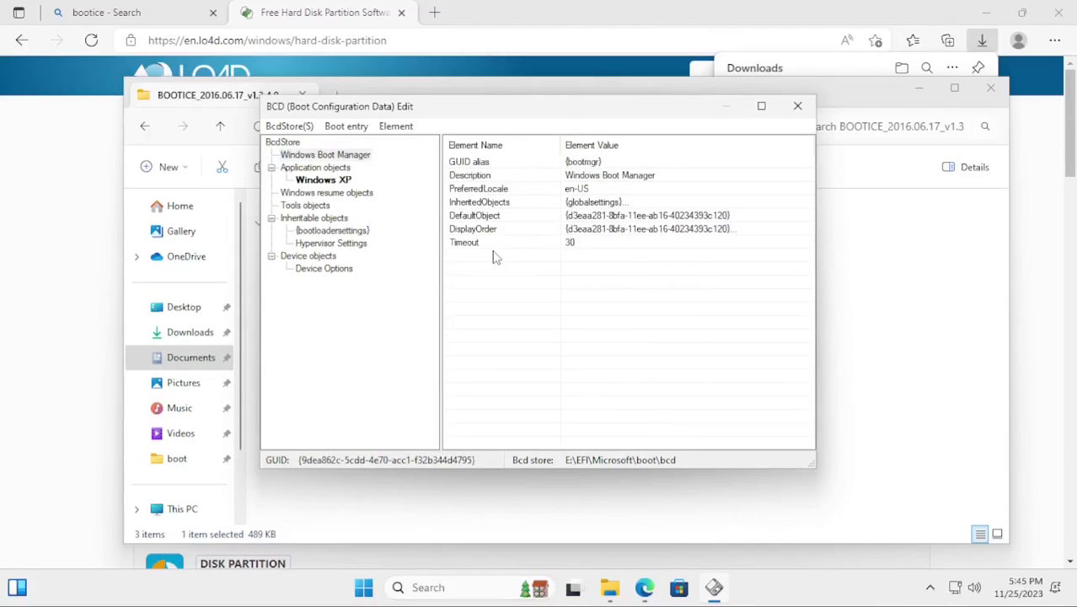
right_click(493, 253)
left_click(511, 262)
left_click(522, 286)
key("Down")
key("Down")
key("Down")
key("Down")
key("Down")
key("Down")
key("Down")
key("Down")
key("Down")
key("Down")
key("Down")
key("Down")
key("Down")
key("Down")
key("Down")
key("Down")
key("Down")
key("Down")
key("Down")
key("Down")
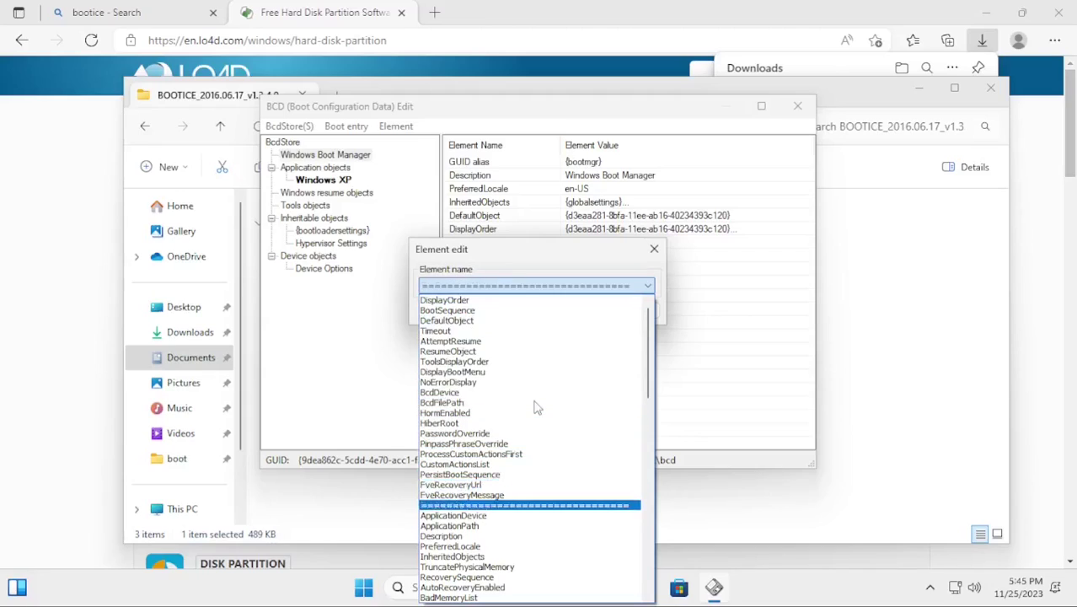
key("Down")
key("Down")
key("Down")
key("Down")
key("Down")
key("Down")
key("Down")
key("Down")
key("Down")
key("Down")
key("Down")
key("Down")
key("Down")
key("Down")
key("Down")
key("Down")
key("Down")
key("Down")
key("Down")
key("Down")
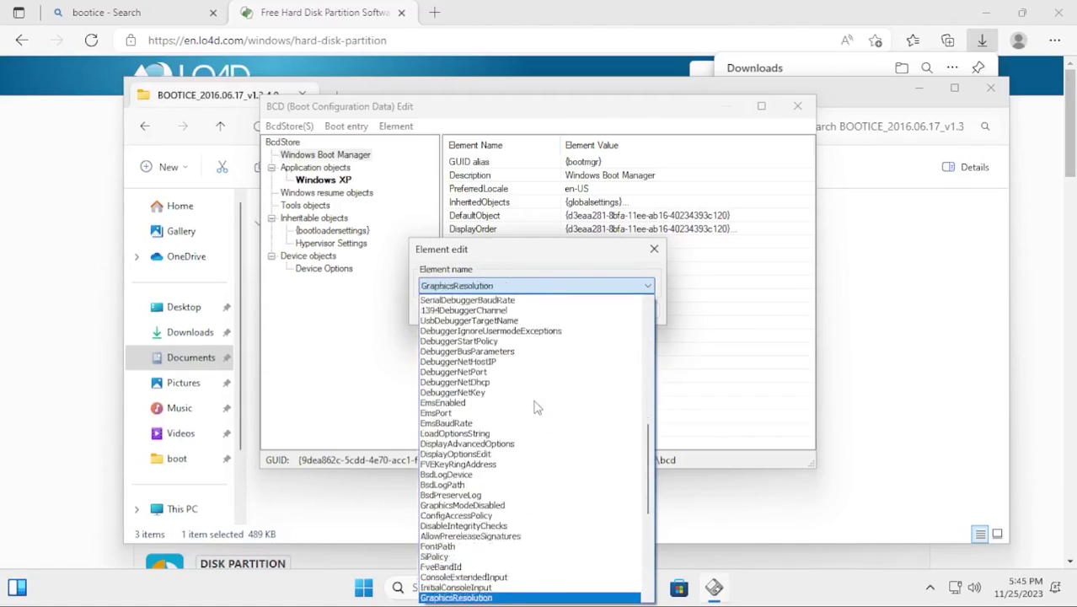
key("Down")
key("Down")
key("Down")
key("Down")
key("Down")
key("Down")
key("Down")
key("Down")
key("Down")
key("Down")
key("Down")
key("Down")
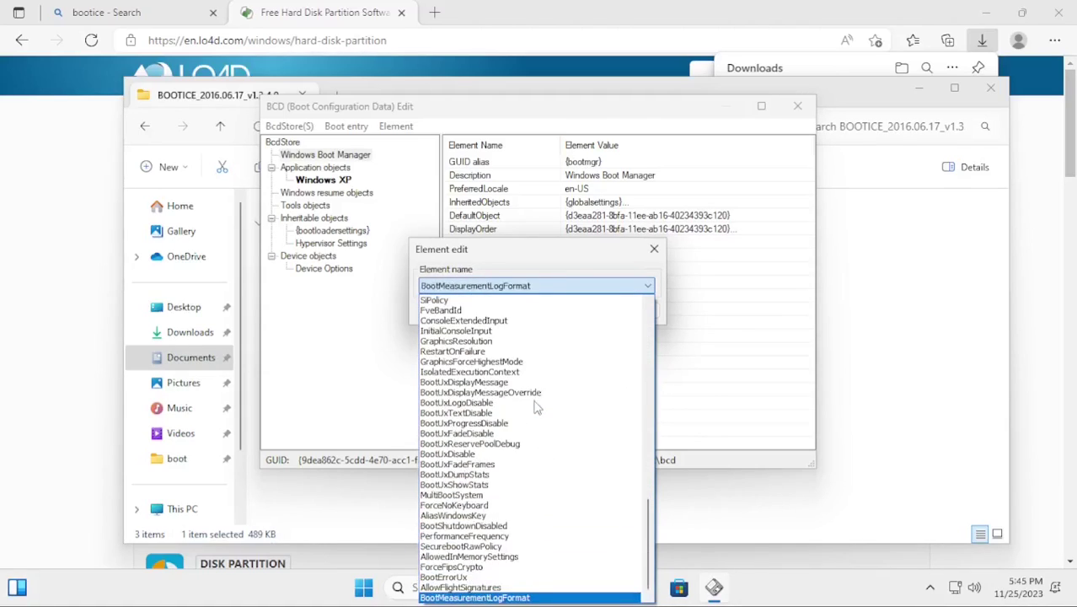
key("Up")
key("Up")
key("Up")
key("Up")
key("Up")
key("Up")
key("Up")
key("Up")
key("Up")
key("Up")
key("Up")
key("Up")
key("Up")
key("Up")
key("Up")
key("Up")
key("Up")
key("Up")
key("Up")
key("Up")
key("Up")
key("Up")
key("Up")
key("Up")
key("Up")
key("Up")
key("Up")
key("Up")
key("Up")
key("Up")
key("Up")
key("Up")
key("Up")
key("Up")
key("Up")
key("Up")
key("Up")
key("Up")
key("Up")
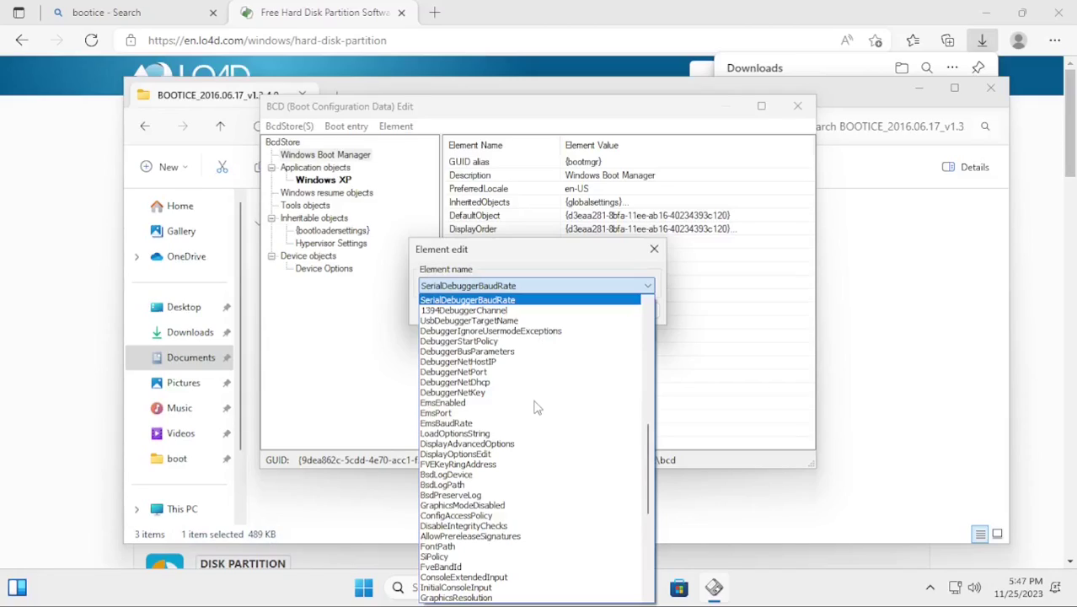
left_click(653, 248)
Add a DisableBootDisplay element set to True to the Windows XP entry.
left_click(323, 180)
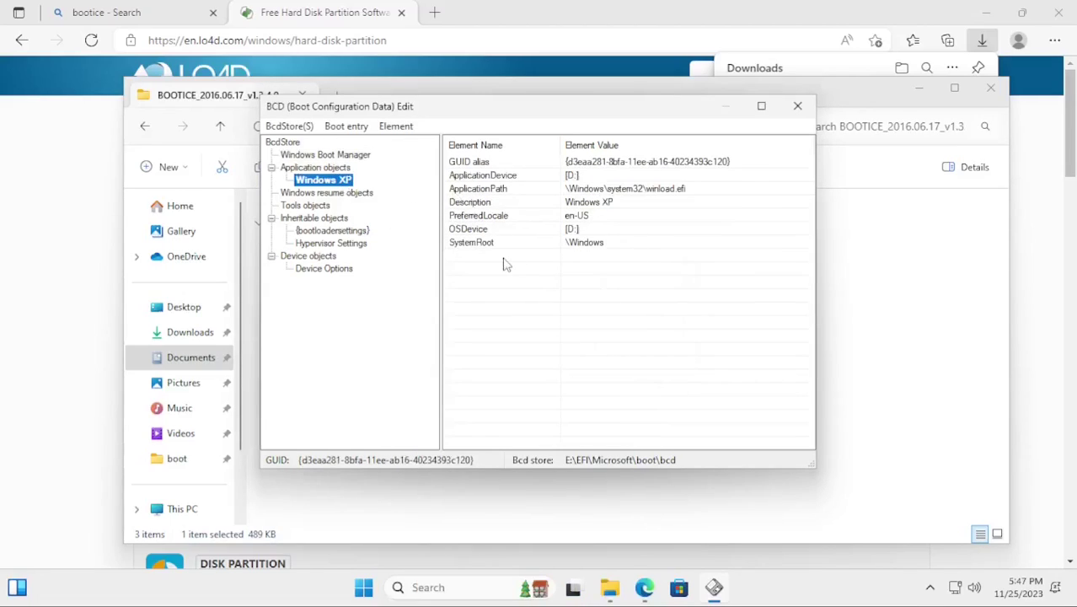
right_click(506, 263)
left_click(520, 268)
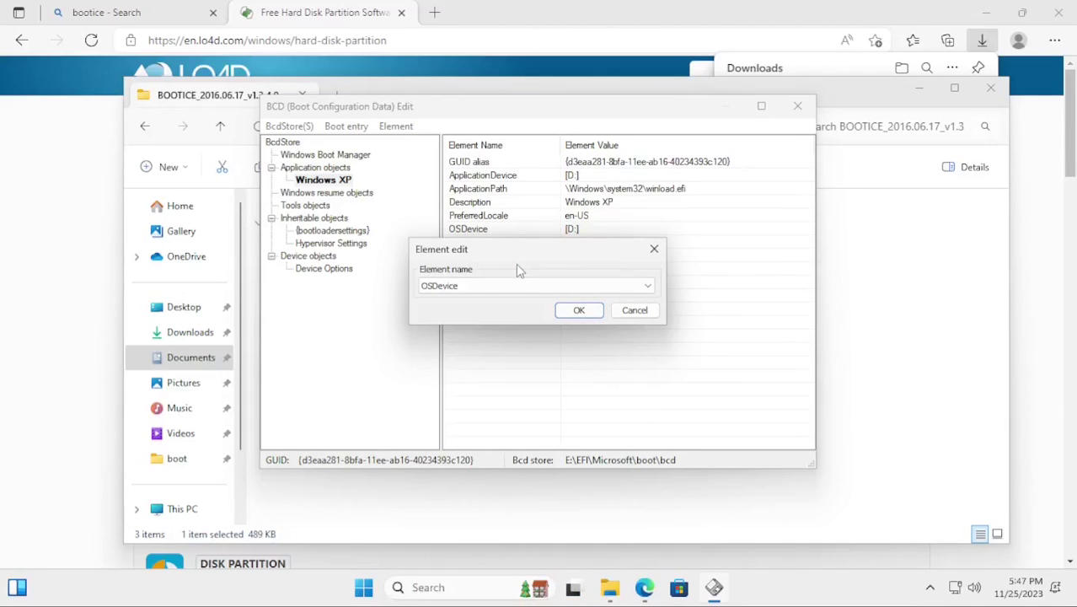
left_click(515, 286)
left_click(589, 447)
left_click(600, 316)
left_click(483, 276)
left_click(493, 312)
Look through the BCD store and boot entry commands, then exit the professional mode BCD editor.
mouse_move(733, 599)
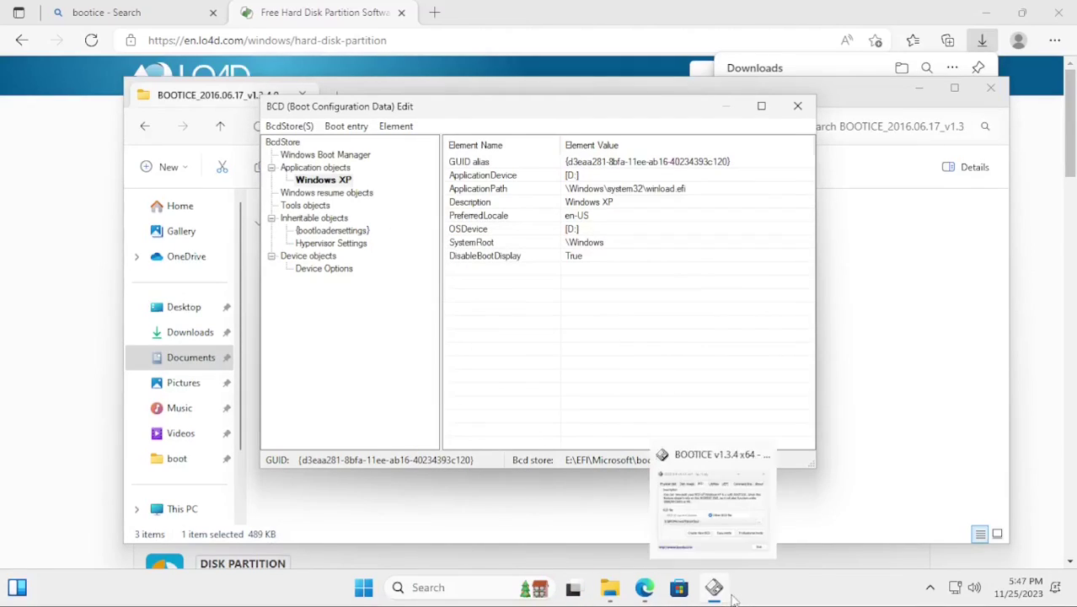
left_click(284, 127)
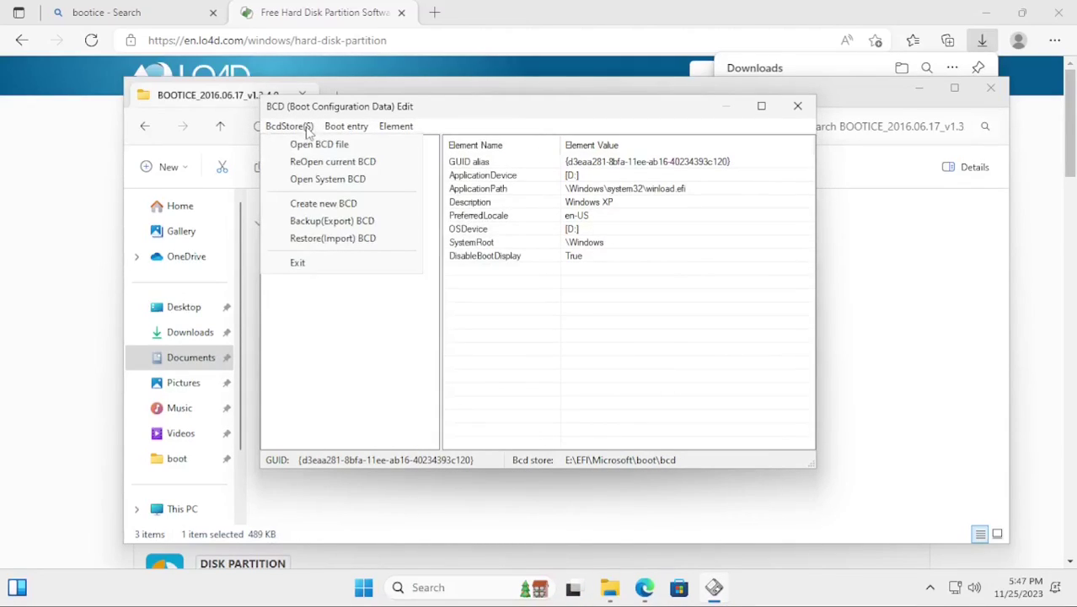
left_click(776, 159)
left_click(365, 128)
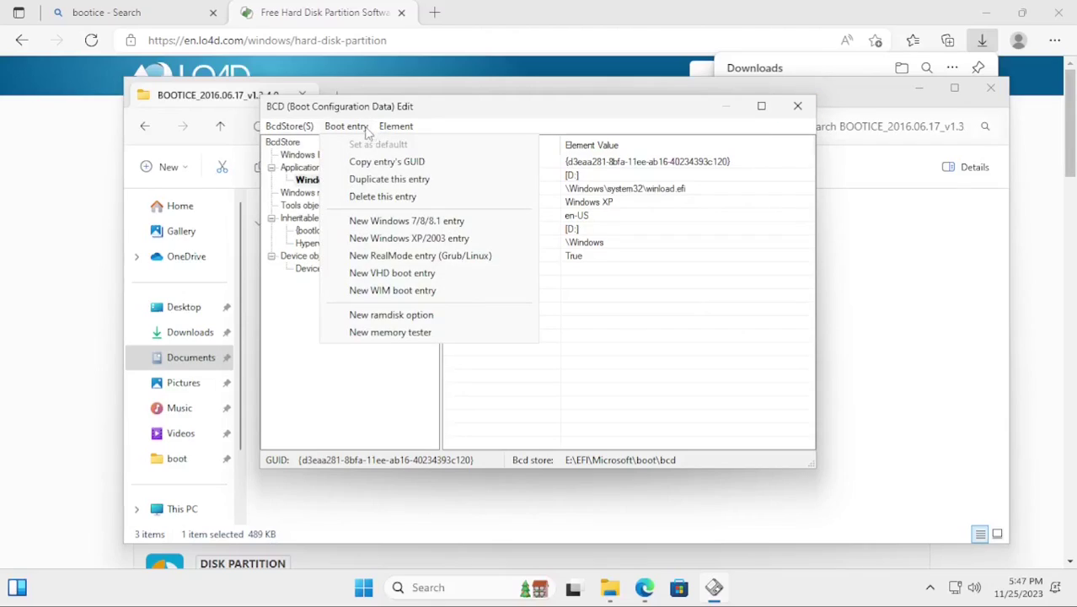
mouse_move(297, 127)
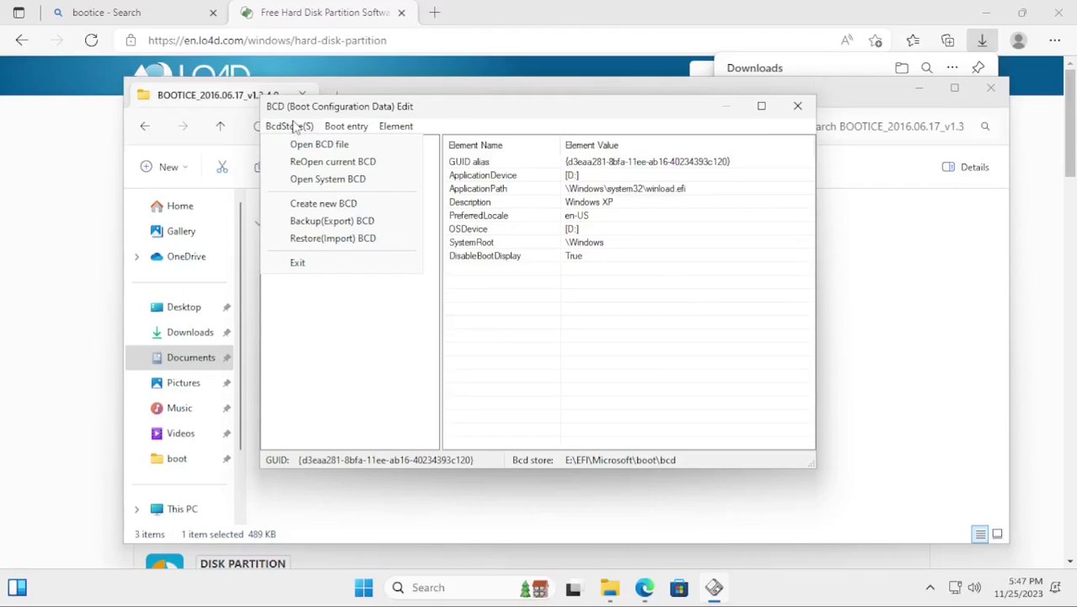
left_click(297, 262)
left_click(653, 344)
left_click(796, 106)
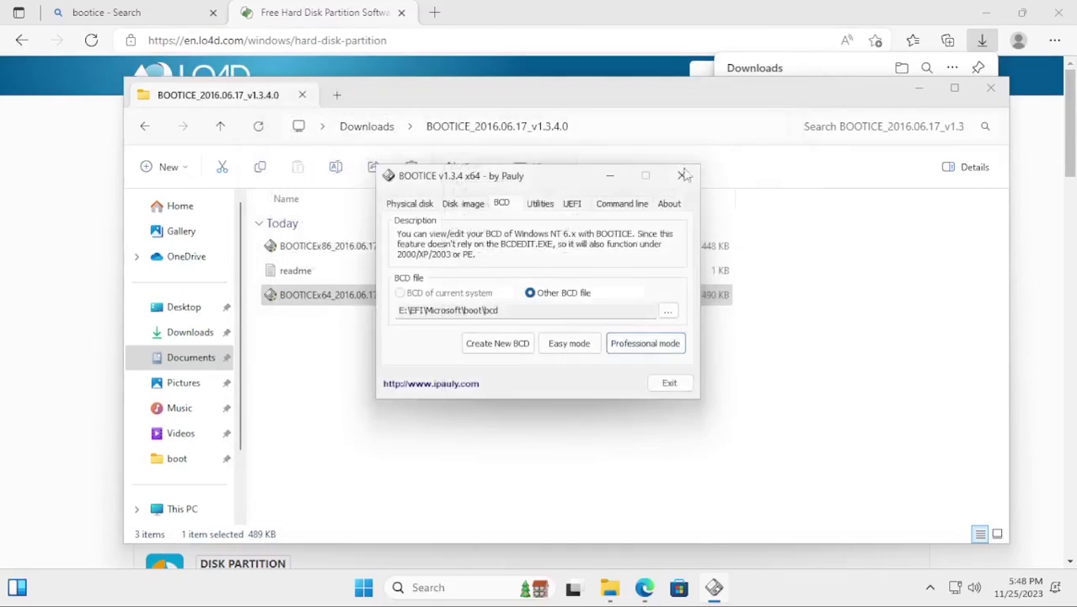
Close BOOTICE, its download folder window and the web browser.
left_click(684, 175)
left_click(990, 89)
left_click(1057, 14)
left_click(968, 74)
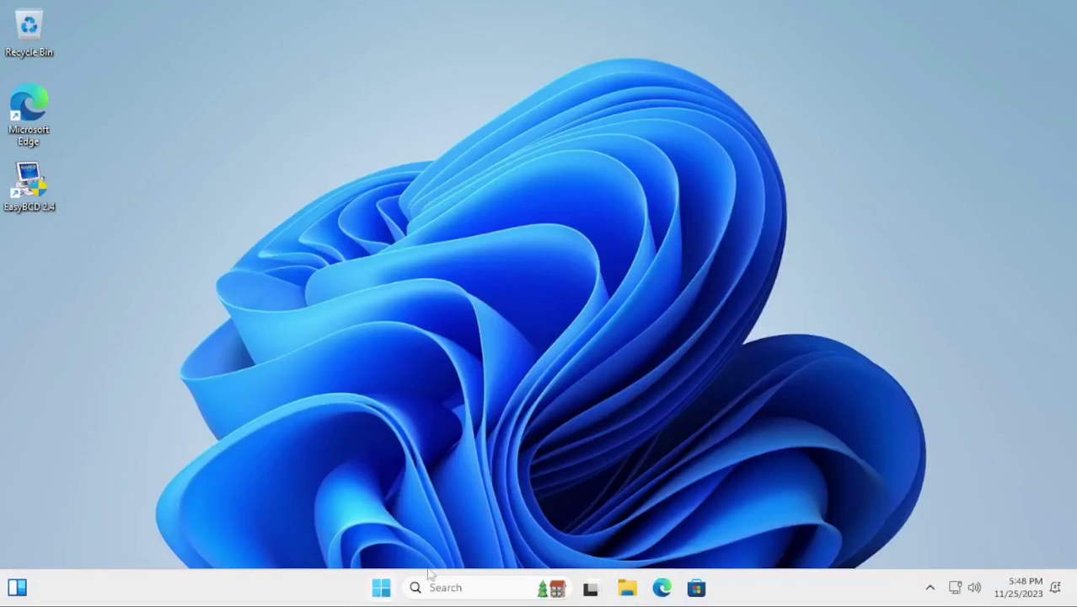
Restart Windows 11.
left_click(380, 587)
left_click(730, 532)
left_click(748, 502)
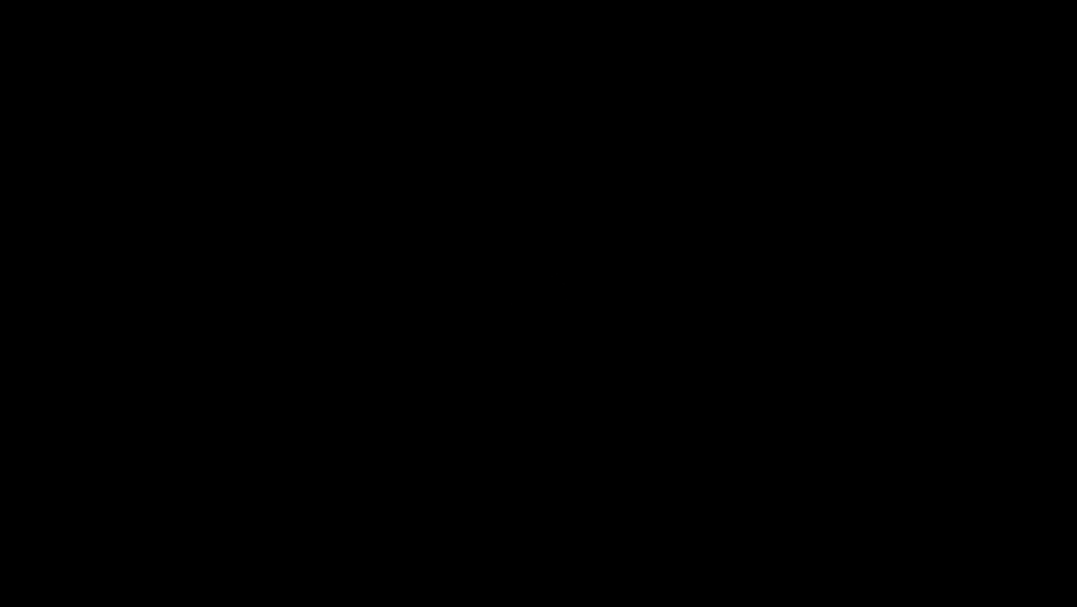
Interrupt startup to open the firmware Boot Manager and enter the firmware setup.
key("Escape")
key("Down")
key("Down")
key("Down")
key("Down")
key("Down")
key("Down")
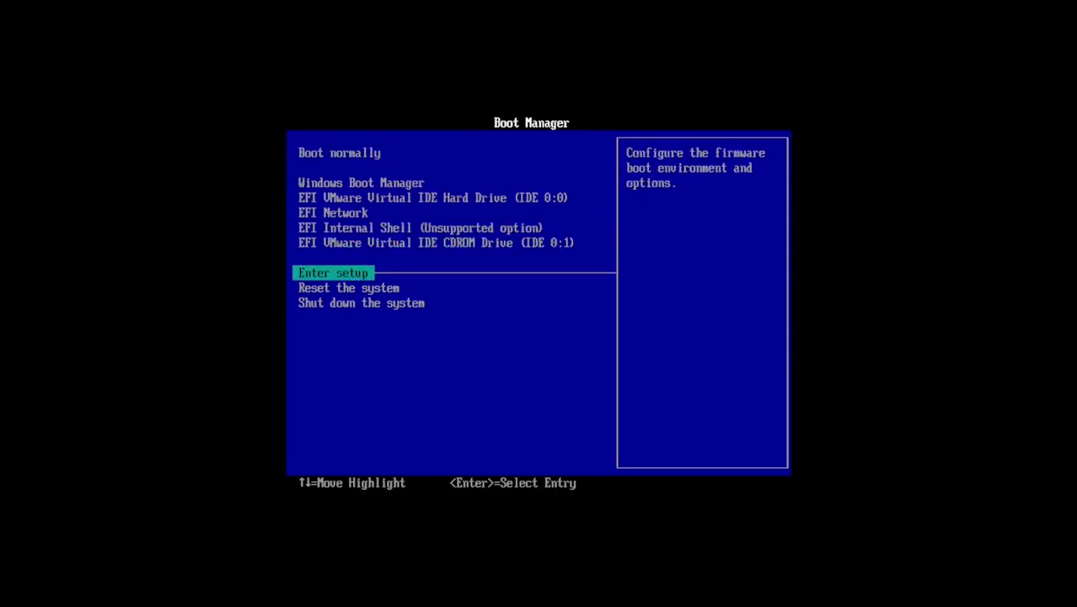
key("Return")
Browse the firmware File Explorer into the EFI folder of the system volume and boot the Windows XP boot manager from there.
key("Return")
key("Down")
key("Down")
key("Return")
key("Return")
key("Escape")
key("Return")
key("Down")
key("Return")
key("Down")
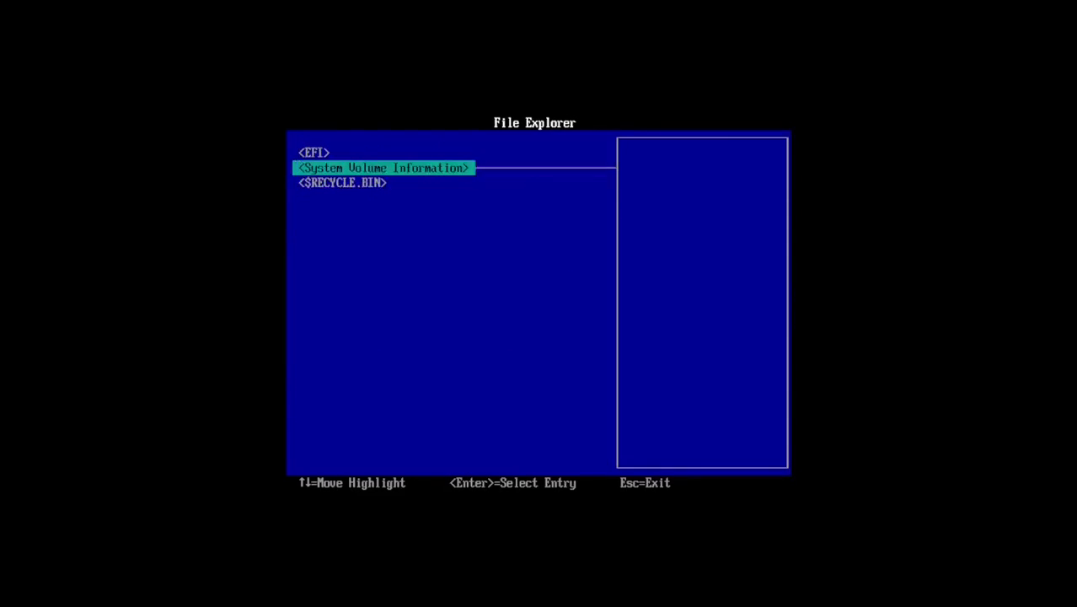
key("Up")
key("Return")
key("Down")
key("Down")
key("Down")
key("Return")
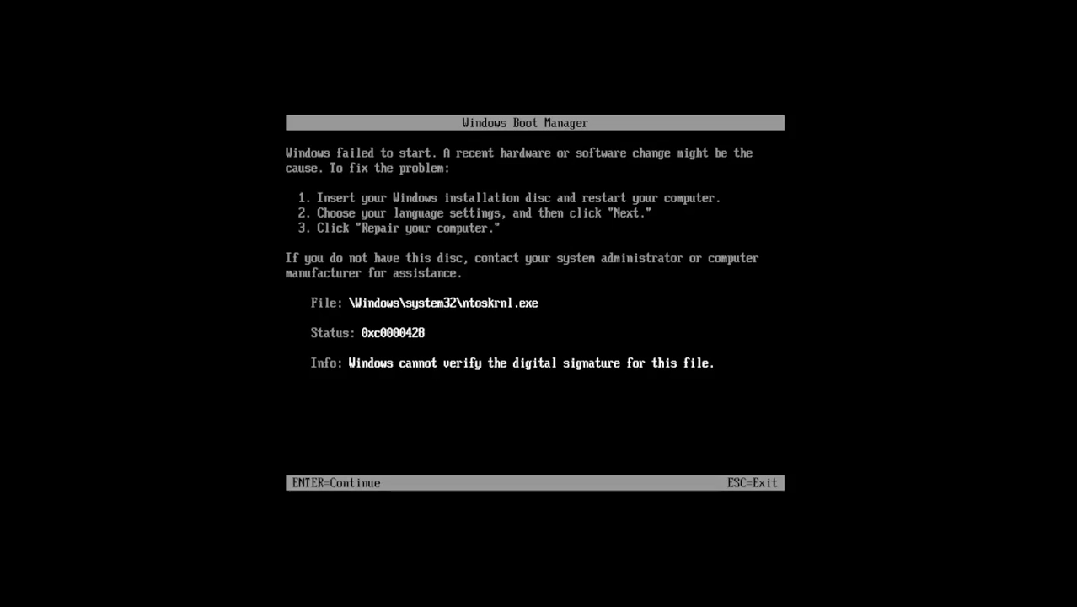
Continue past the ntoskrnl.exe signature error and start the Windows XP entry with an advanced boot option.
key("Return")
key("Return")
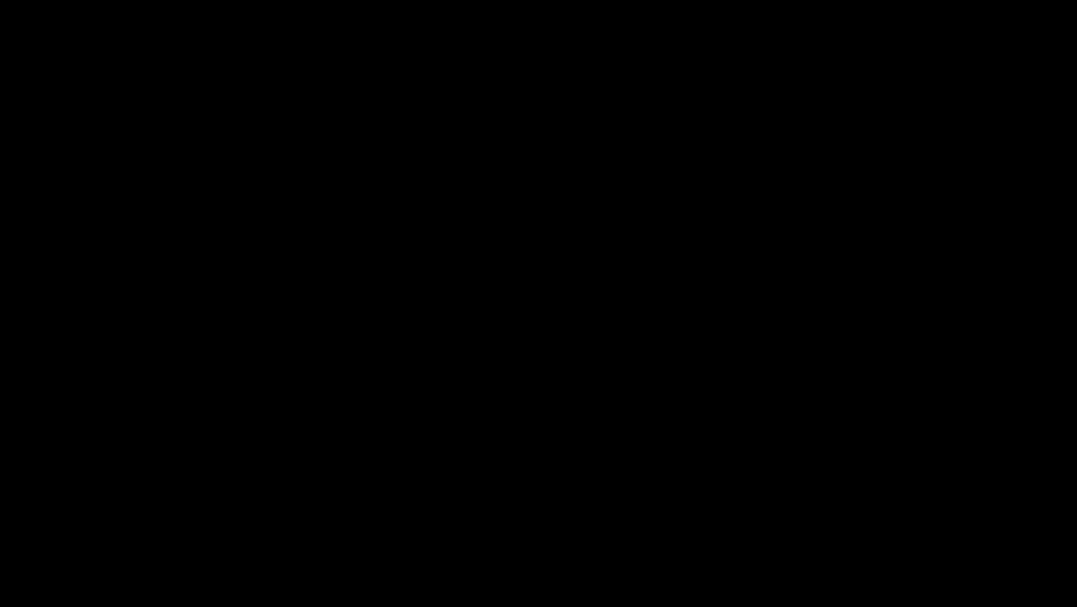
key("F10")
key("Escape")
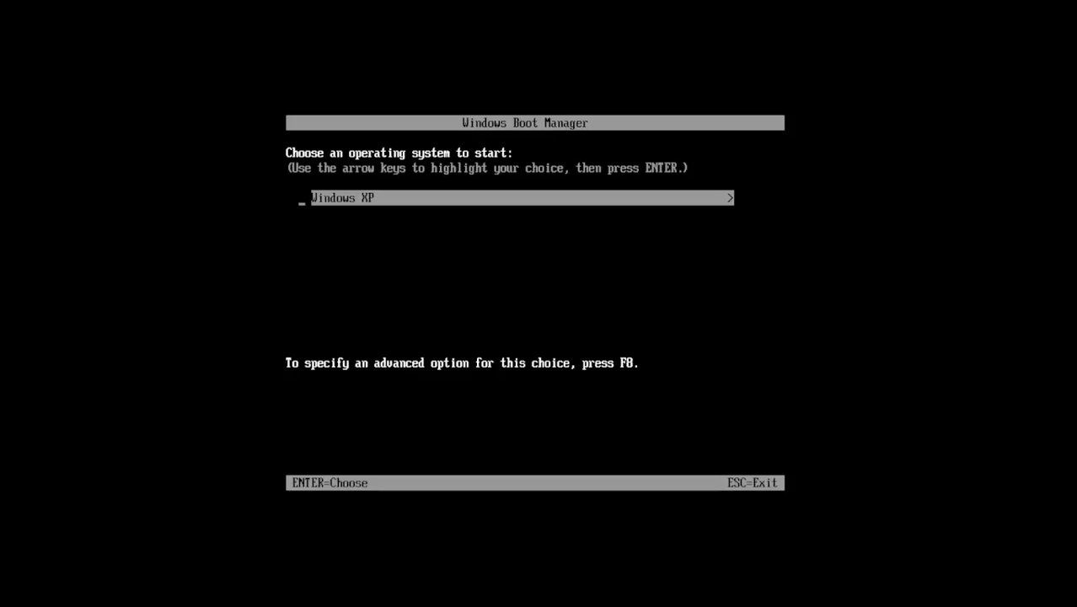
key("F8")
key("Return")
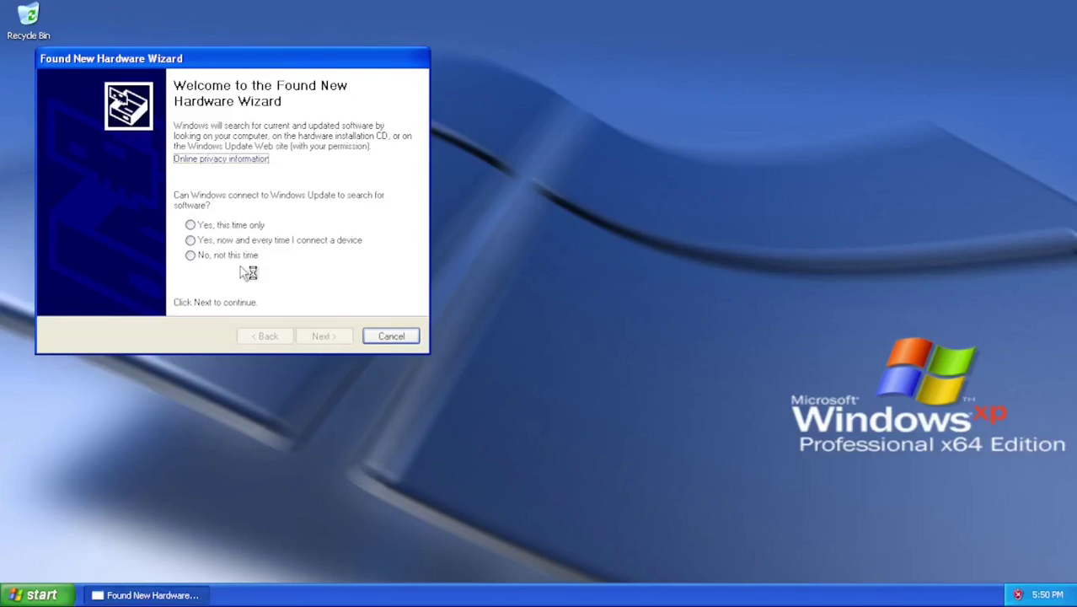
Open Device Manager within Computer Management and examine the devices listed under Other devices.
key("super")
right_click(269, 367)
left_click(305, 409)
left_click(143, 210)
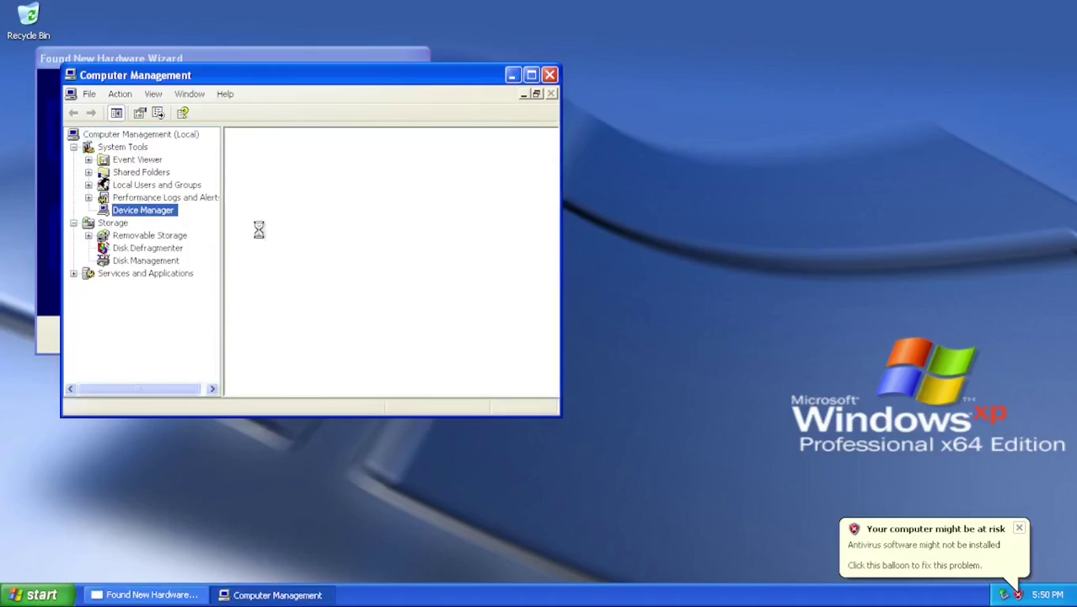
left_click(246, 248)
left_click(246, 287)
left_click(246, 248)
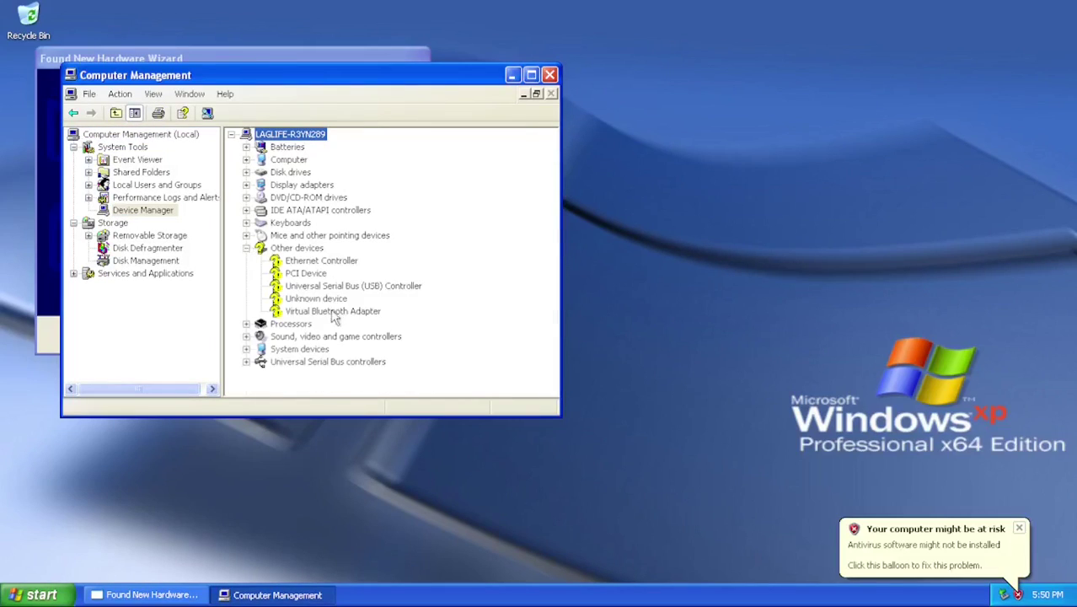
Open the properties of Unknown device under Other devices and inspect its driver information.
double_click(329, 299)
left_click(213, 94)
key("Escape")
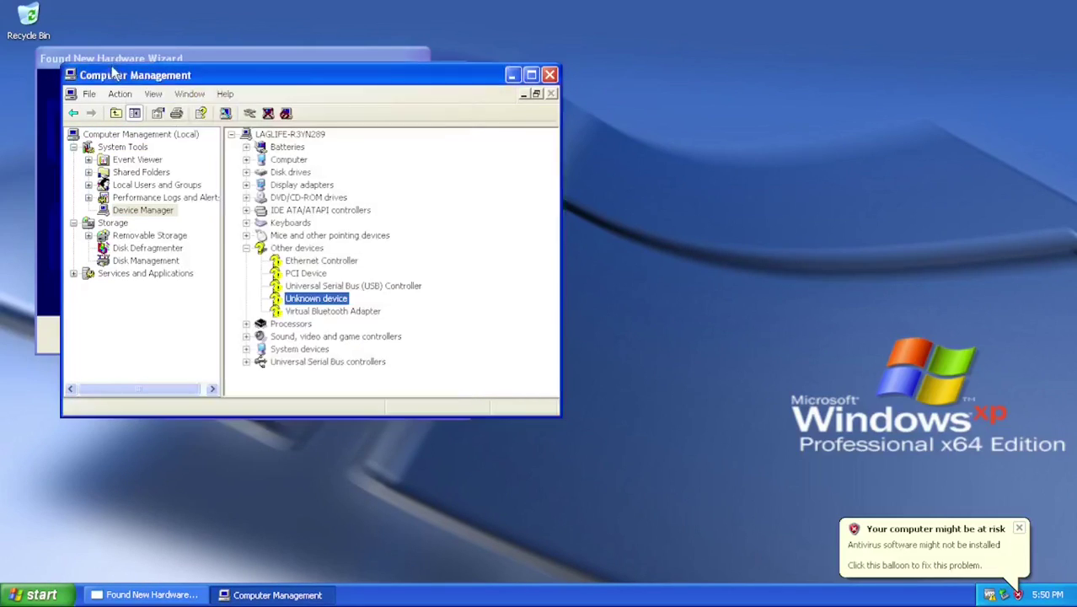
Run the Found New Hardware Wizard for the unknown device through to its end and close it.
left_click(116, 57)
left_click(240, 256)
left_click(324, 336)
left_click(326, 335)
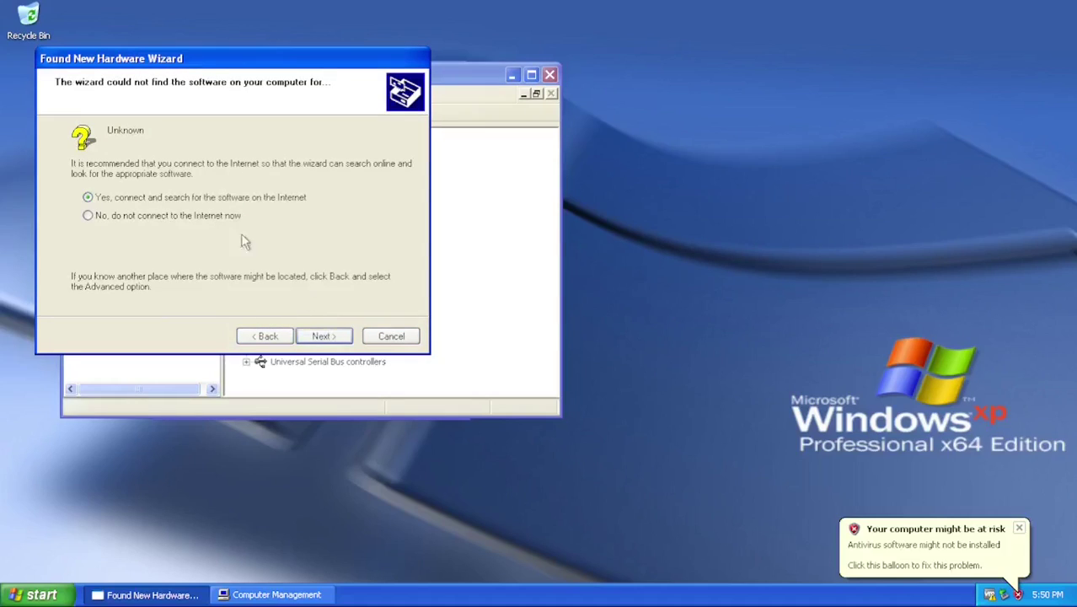
left_click(325, 335)
left_click(324, 335)
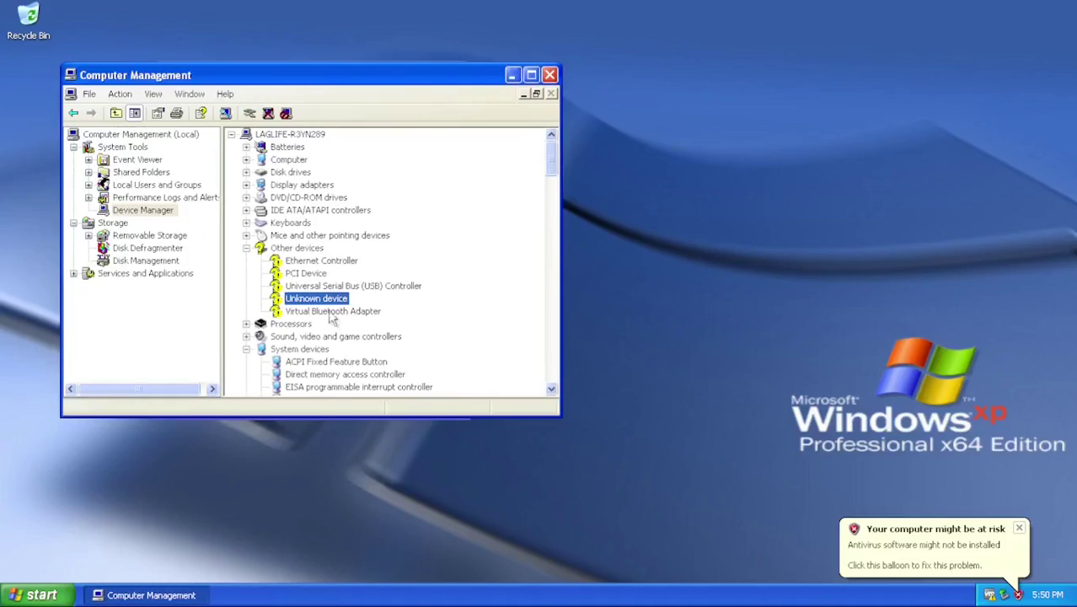
Examine the entries listed under System devices in Device Manager.
scroll(403, 372, "down", 20)
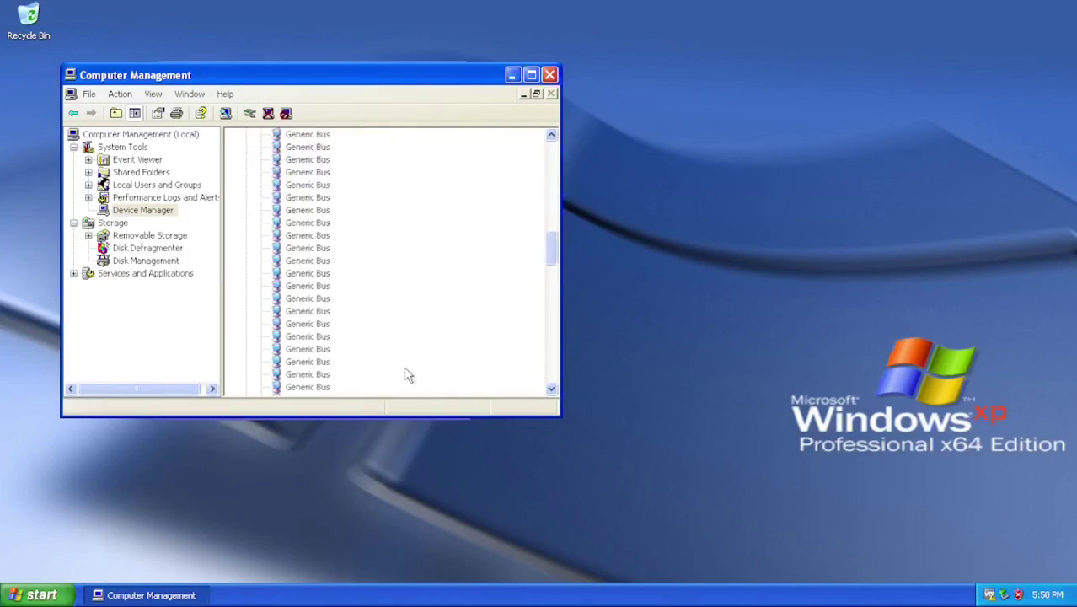
scroll(397, 284, "up", 10)
scroll(397, 284, "down", 4)
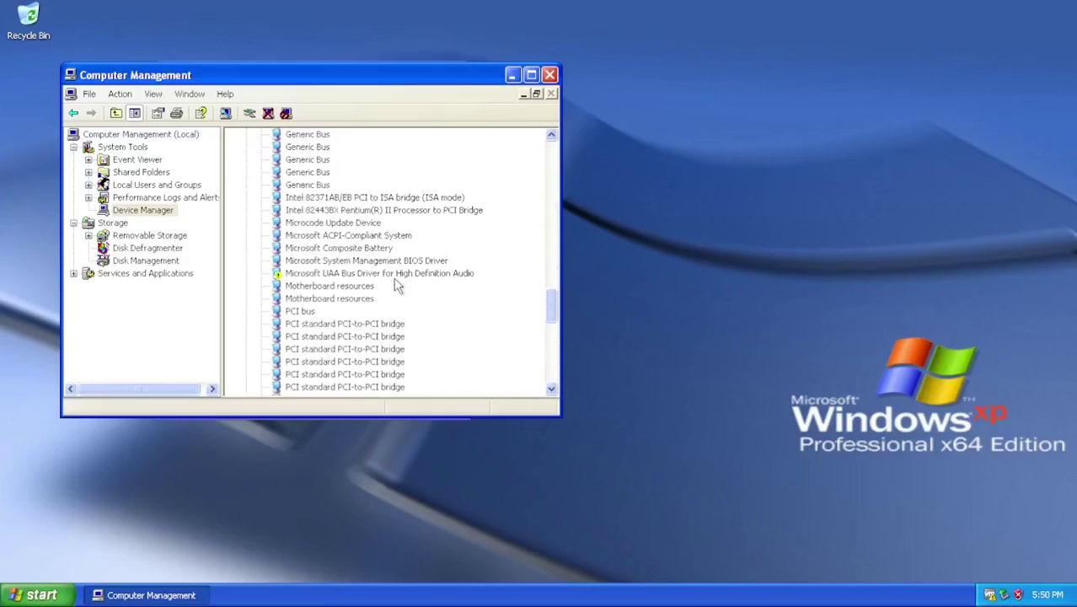
scroll(391, 284, "down", 6)
scroll(387, 283, "up", 20)
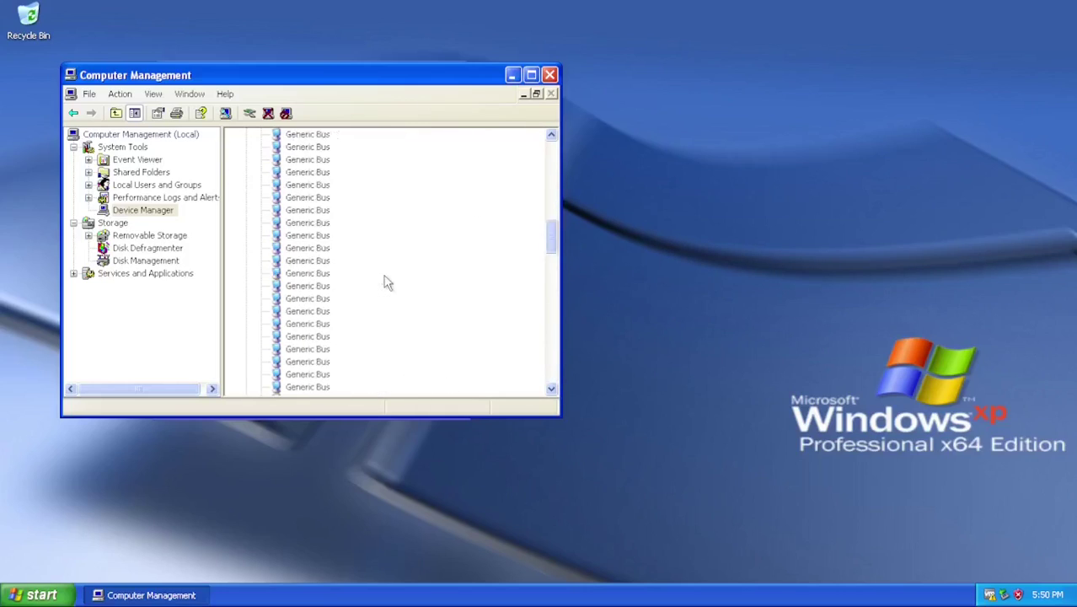
Close the Unknown device properties and Computer Management, and shut down Windows XP.
left_click(551, 80)
left_click(336, 265)
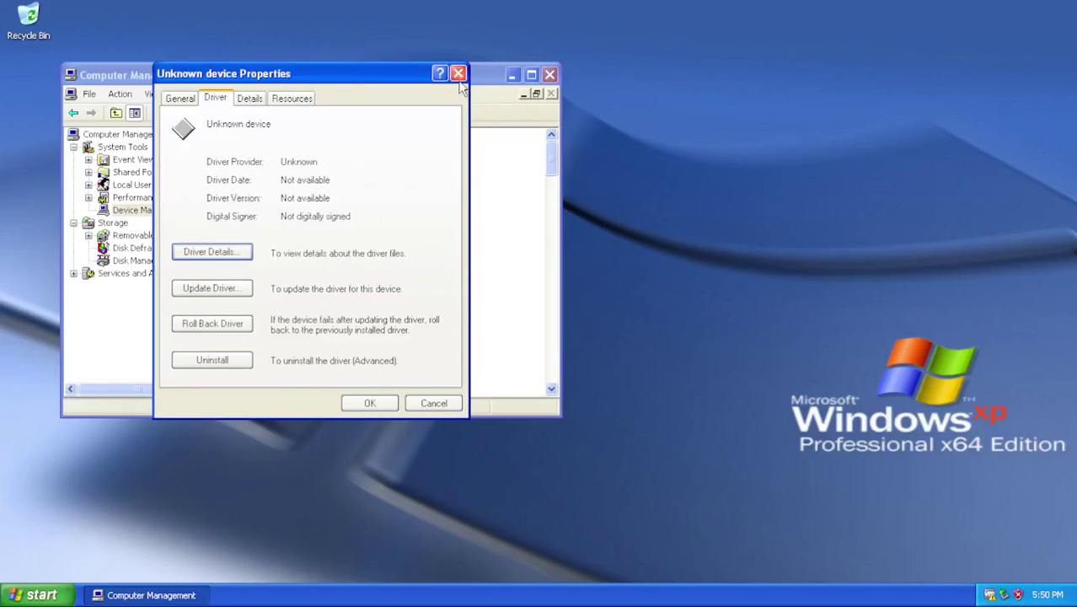
left_click(457, 79)
left_click(549, 77)
key("super")
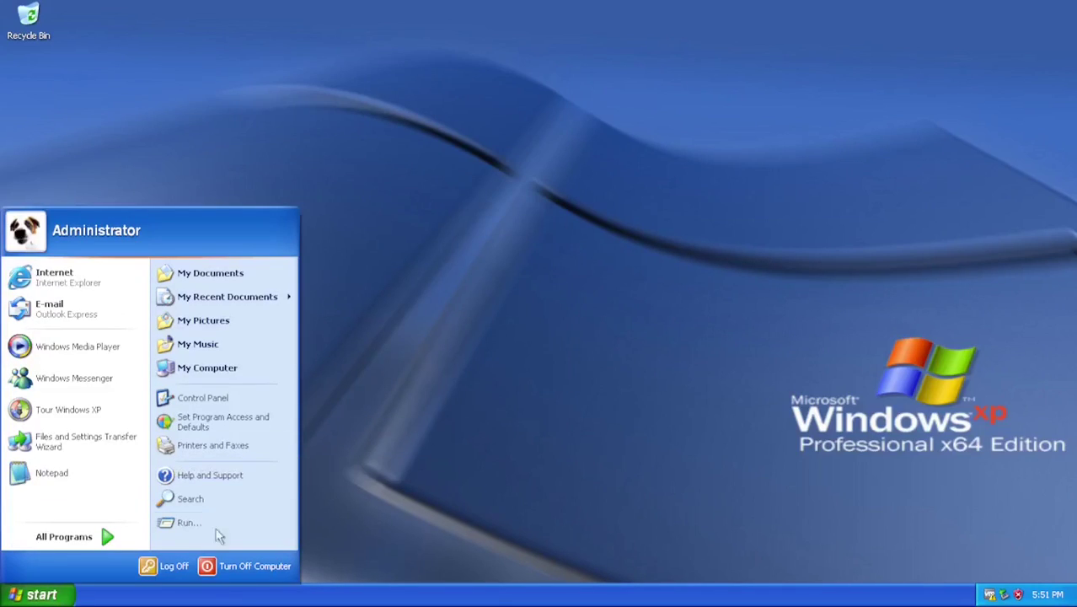
left_click(246, 566)
left_click(537, 233)
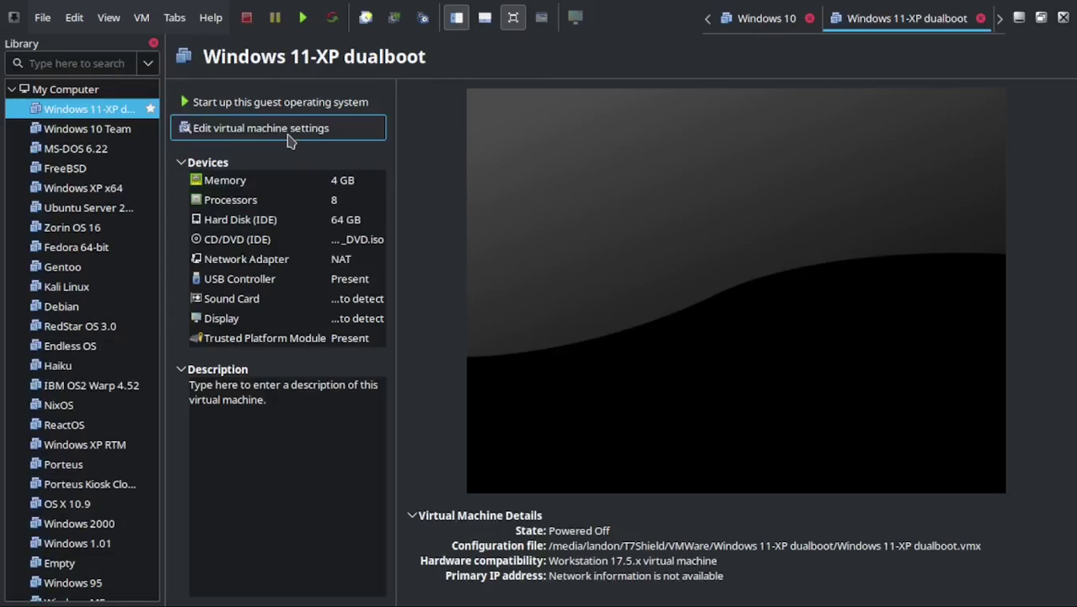
Review the display hardware in the Windows 11-XP dualboot settings, save them and power on the virtual machine.
left_click(286, 139)
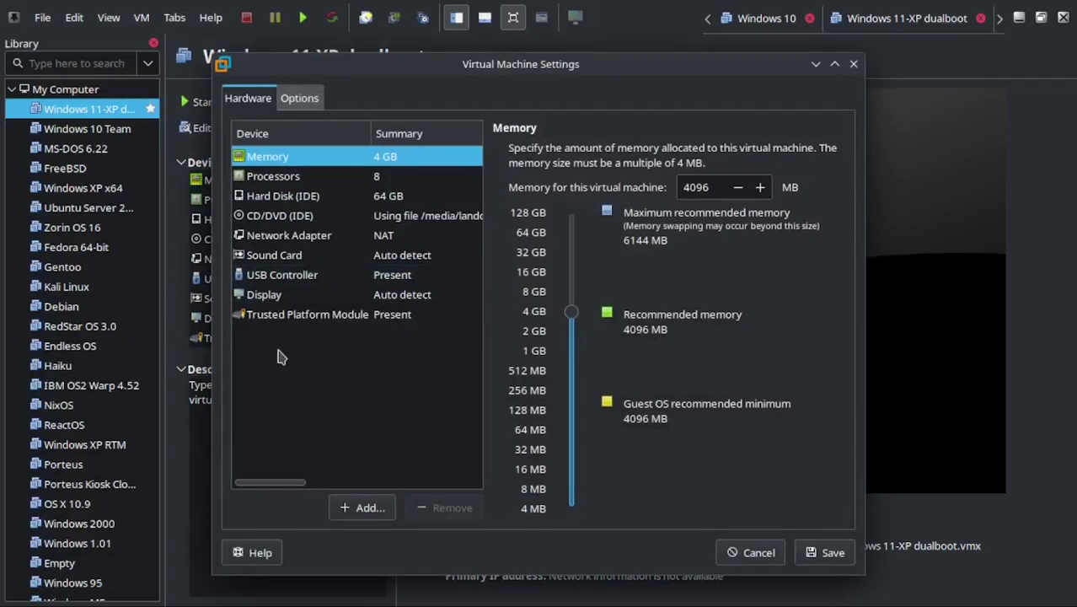
left_click(315, 294)
left_click(824, 552)
left_click(274, 104)
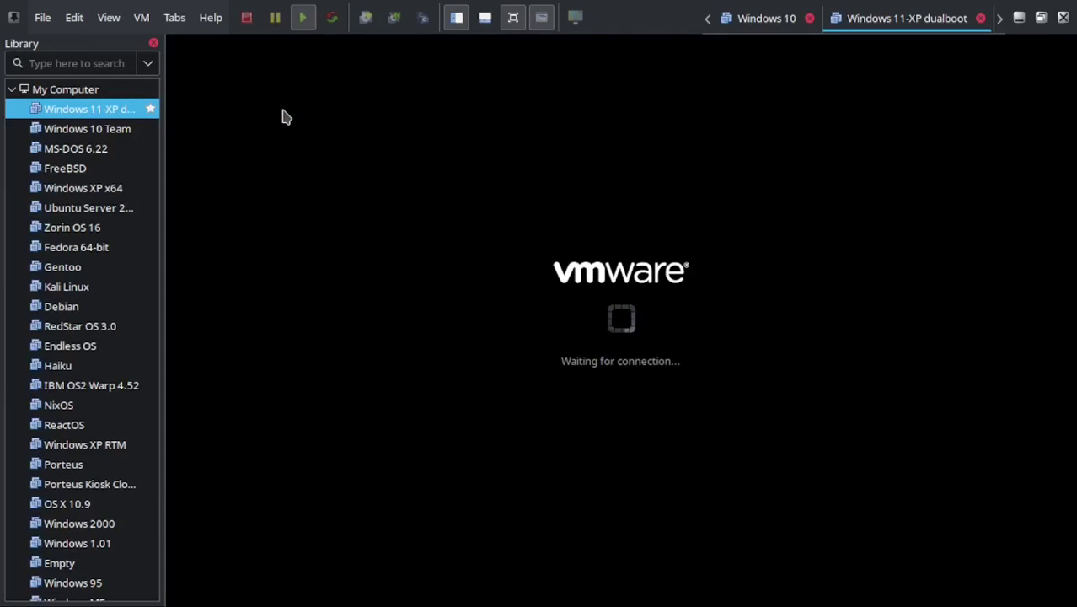
Load the refind-cd-0.13.3.1.iso image into the running virtual machine's CD/DVD drive.
left_click(937, 13)
left_click(539, 12)
left_click(220, 15)
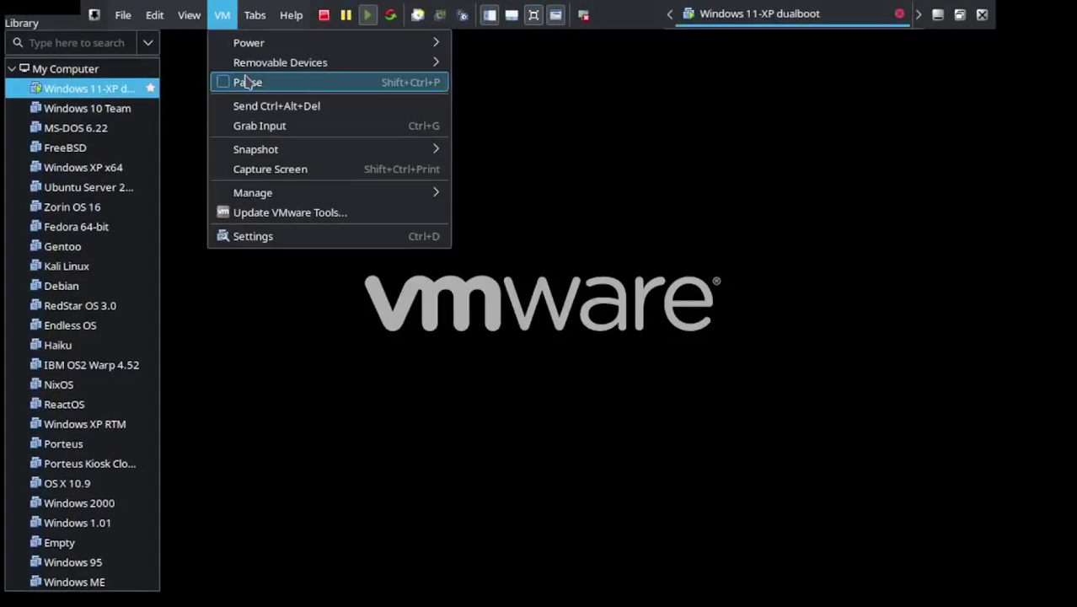
mouse_move(276, 59)
mouse_move(504, 60)
left_click(732, 81)
left_click(803, 291)
type("ref")
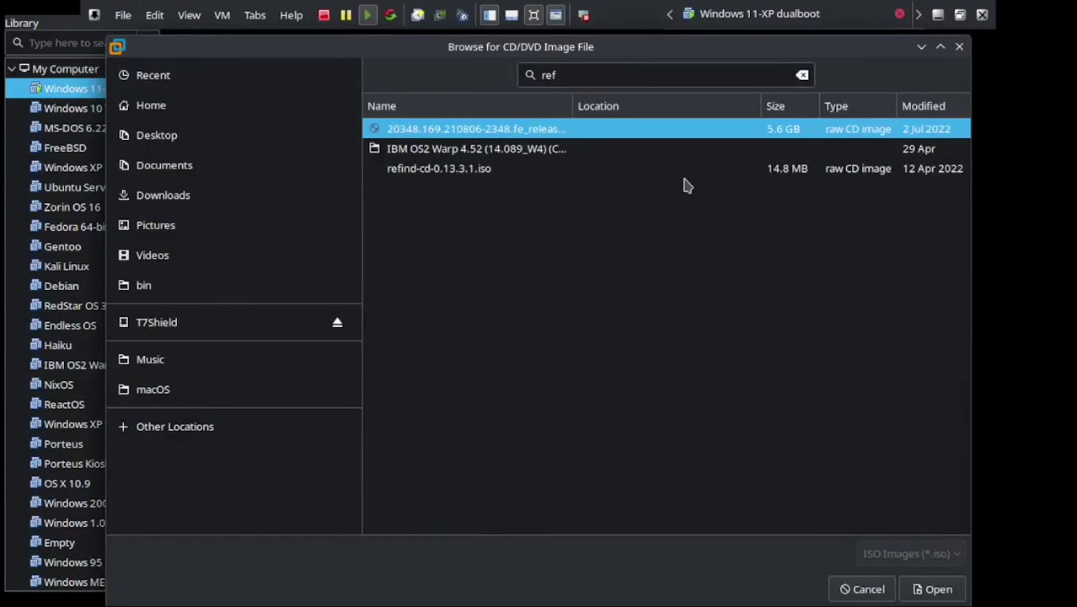
double_click(684, 172)
left_click(808, 566)
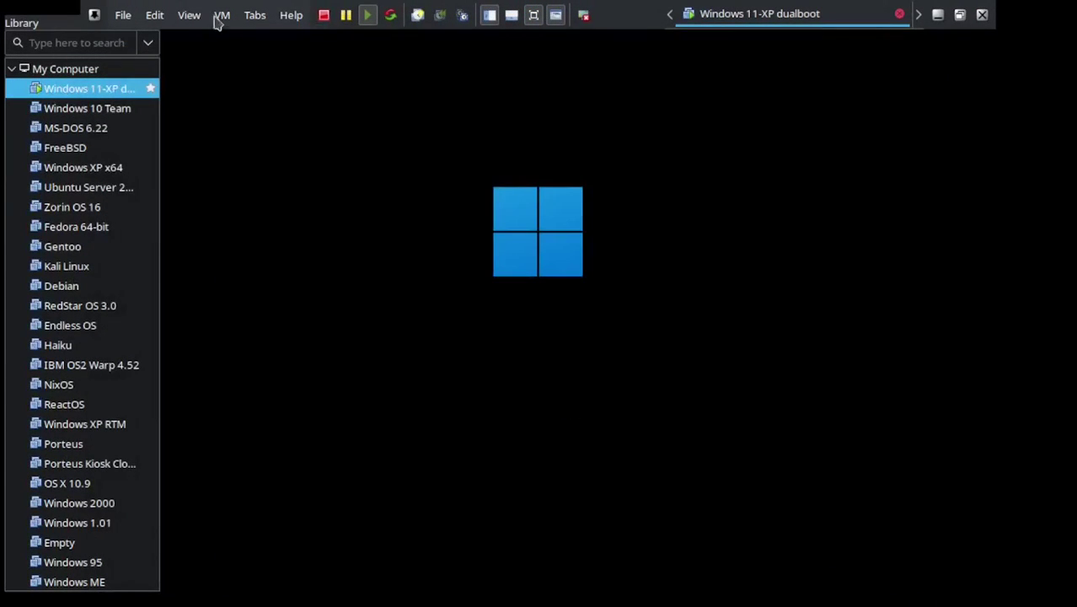
Restart the virtual machine and interrupt startup to enter the firmware Boot Manager.
left_click(220, 15)
mouse_move(253, 40)
left_click(488, 182)
left_click(603, 368)
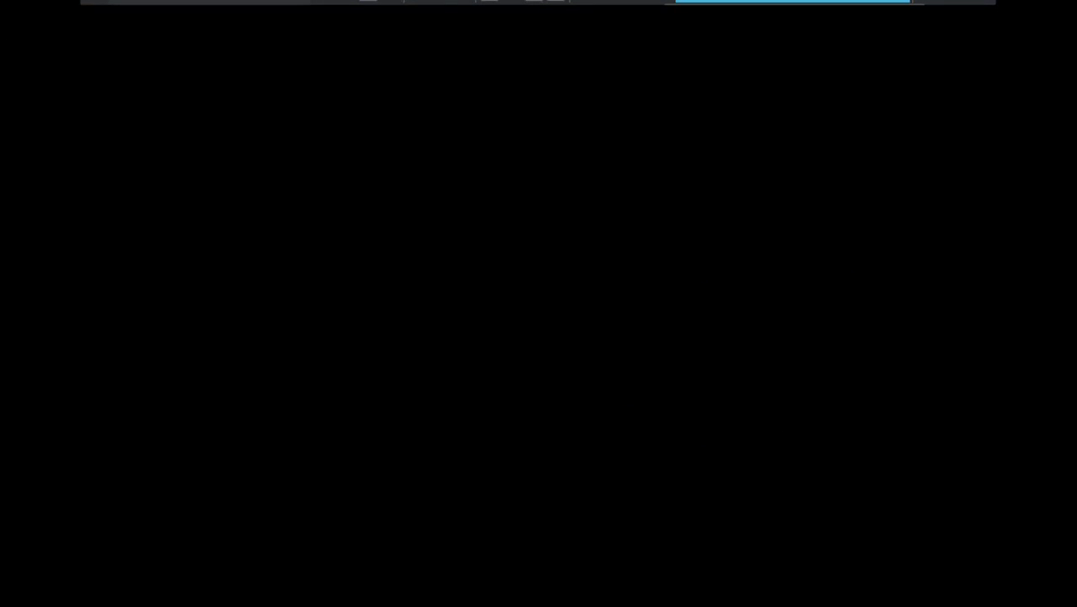
key("Escape")
Boot the virtual machine from the EFI VMware Virtual IDE CDROM Drive (IDE 0:1).
key("Down")
key("Down")
key("Down")
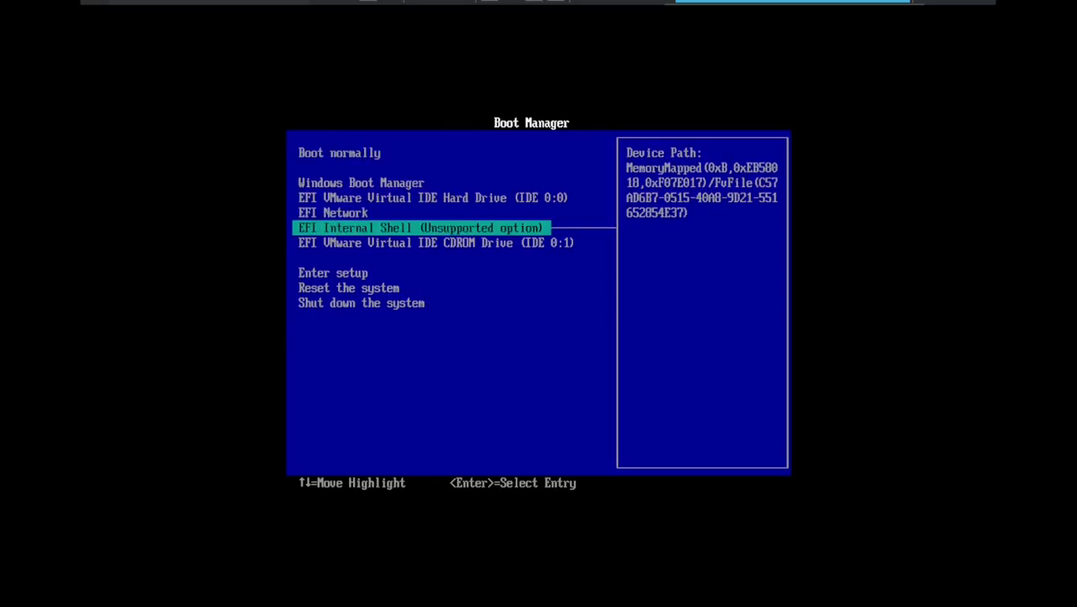
key("Down")
key("Return")
Look through the operating system boot entries that rEFInd offers.
key("Right")
key("Right")
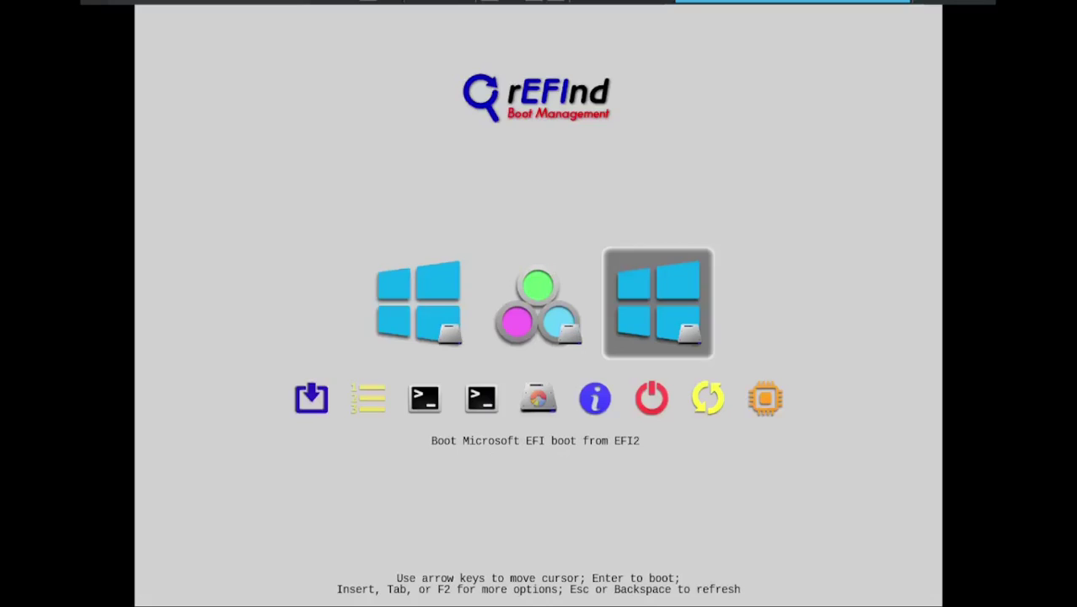
key("Left")
key("Left")
key("Right")
key("Left")
key("Right")
key("Right")
key("Down")
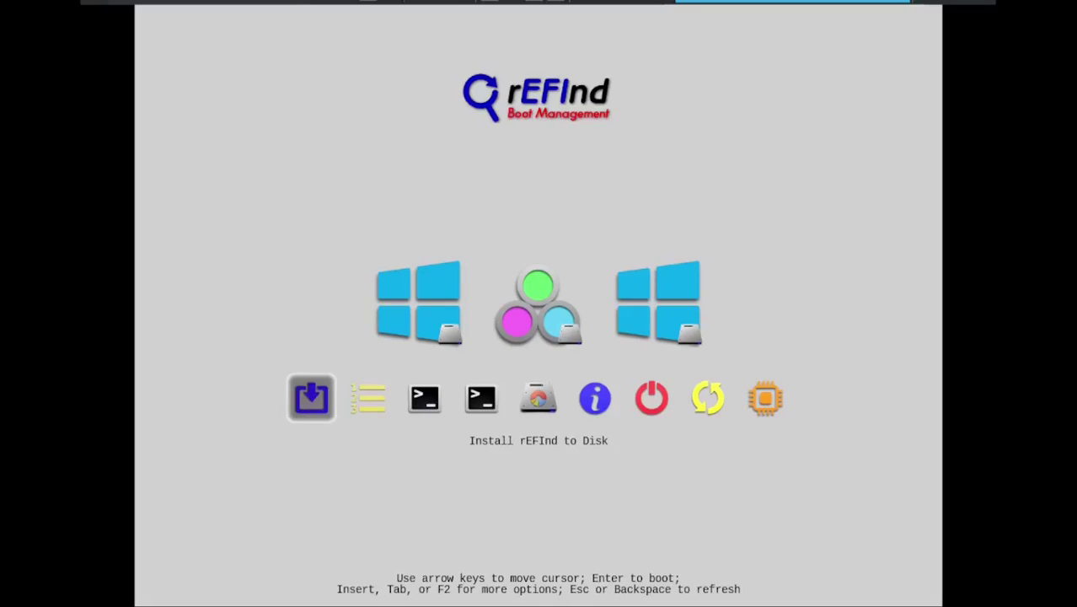
Launch the UEFI shell from rEFInd's tools, skip startup.nsh and exit the shell.
key("Right")
key("Right")
key("Right")
key("Right")
key("Left")
key("Return")
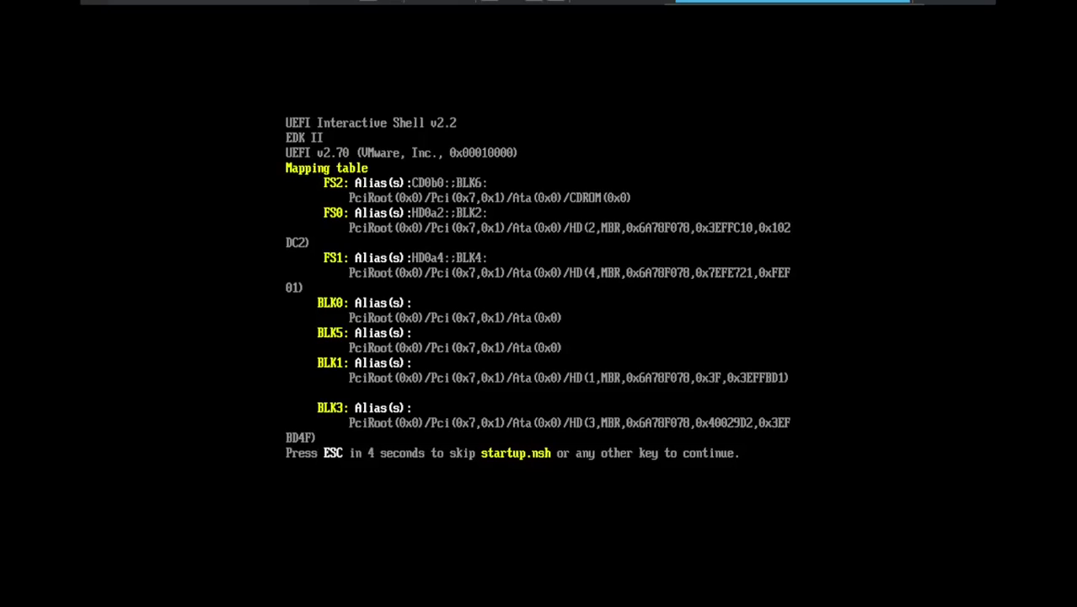
key("Escape")
type("exit")
key("Return")
Start Windows 11 from the rEFInd boot menu.
key("Right")
key("Right")
key("Right")
key("Right")
key("Right")
key("Return")
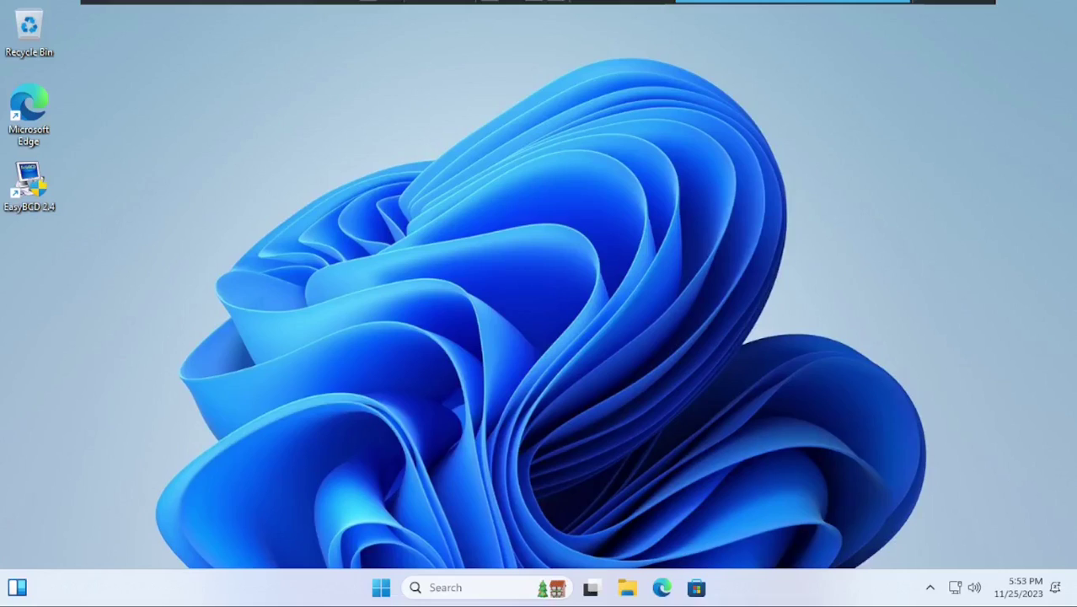
Open This PC in File Explorer and show the rEFInd_0.13.3.1 DVD drive (F:) in a new tab.
left_click(383, 589)
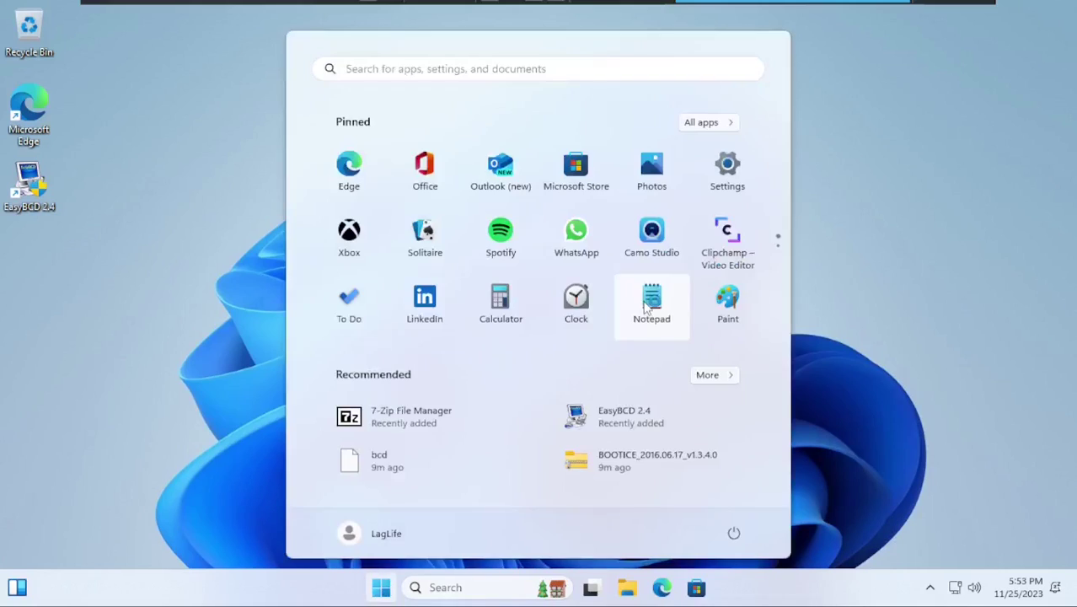
left_click(634, 594)
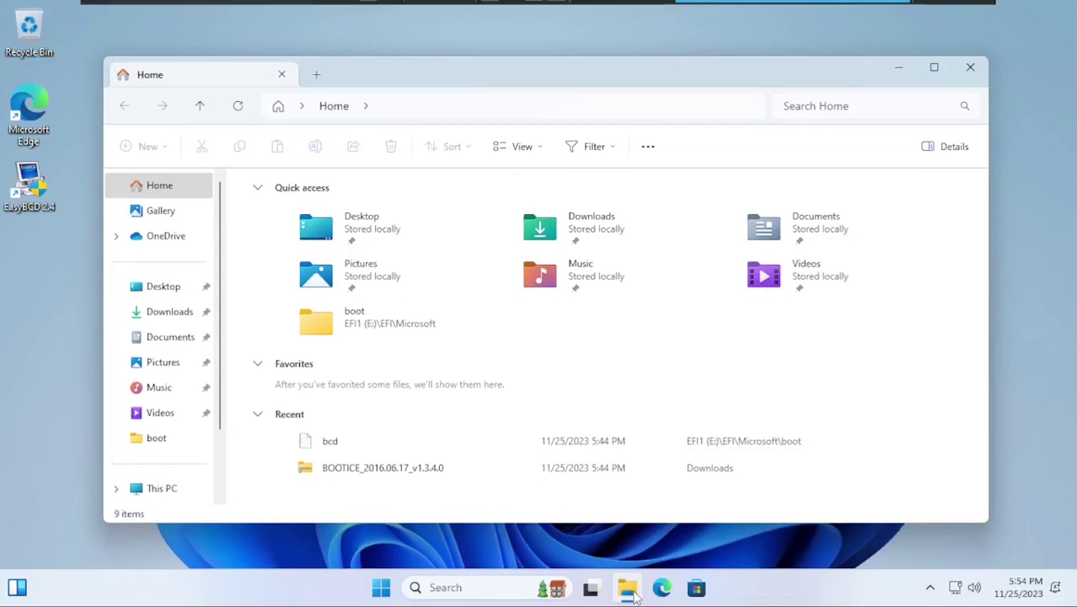
left_click(169, 487)
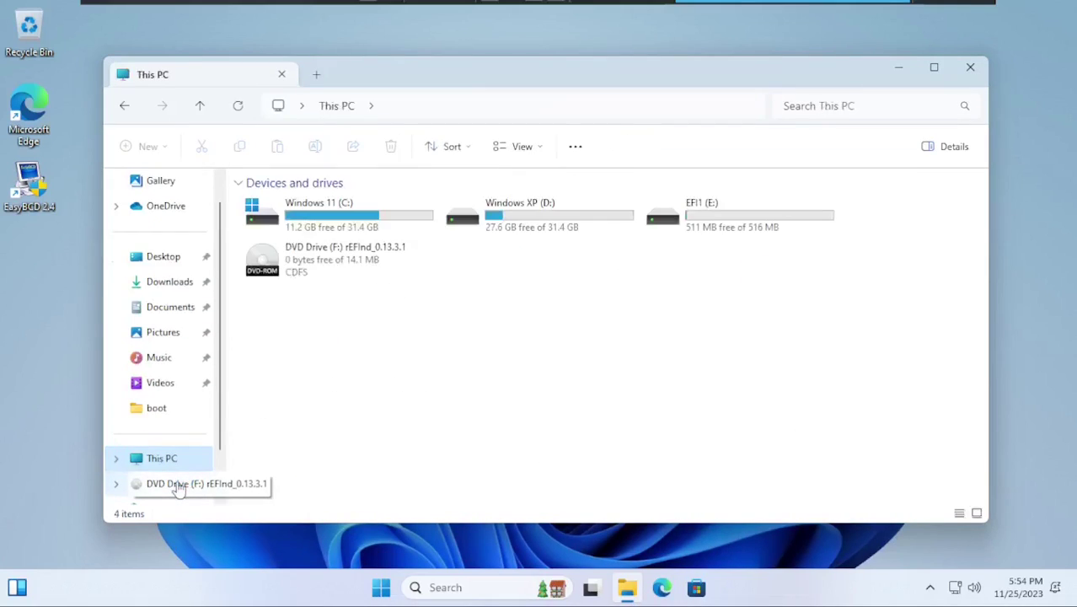
double_click(305, 255)
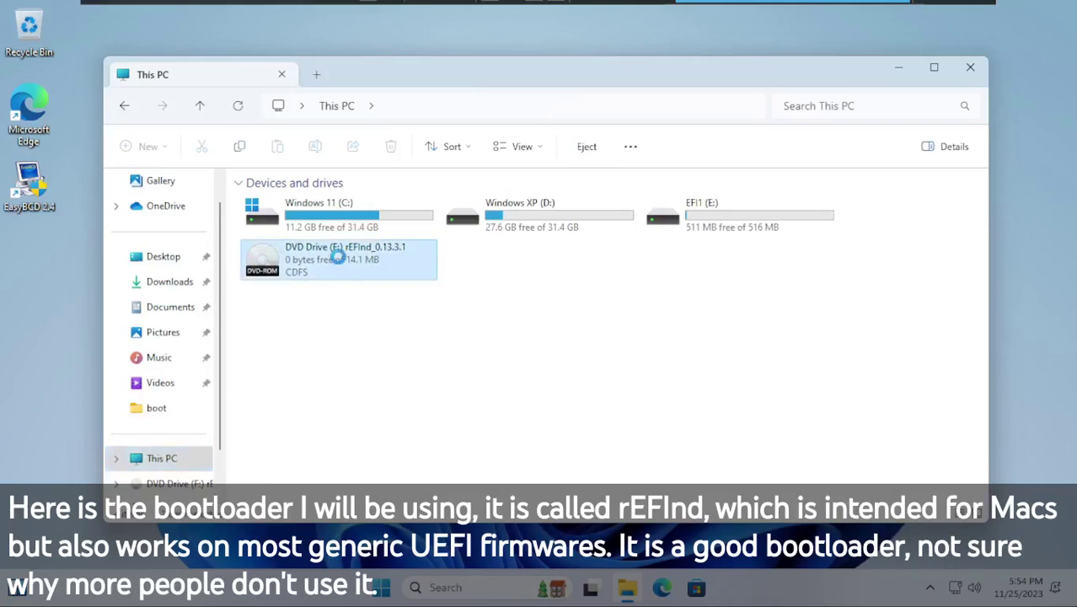
left_click(635, 305)
right_click(332, 246)
left_click(379, 343)
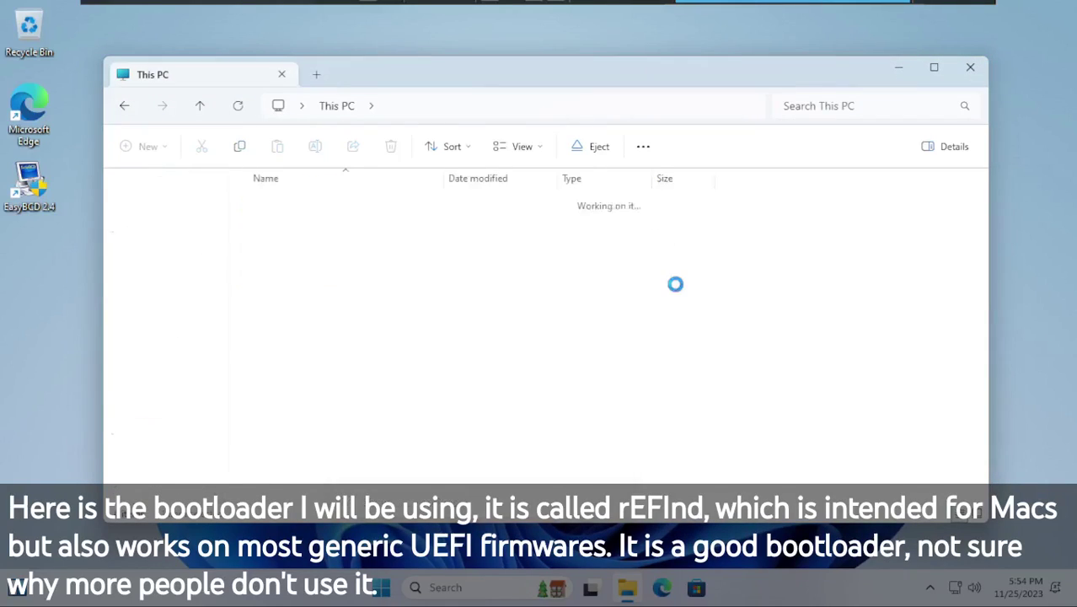
Browse the rEFInd disc through EFI and boot into the drivers_x64 folder.
double_click(425, 274)
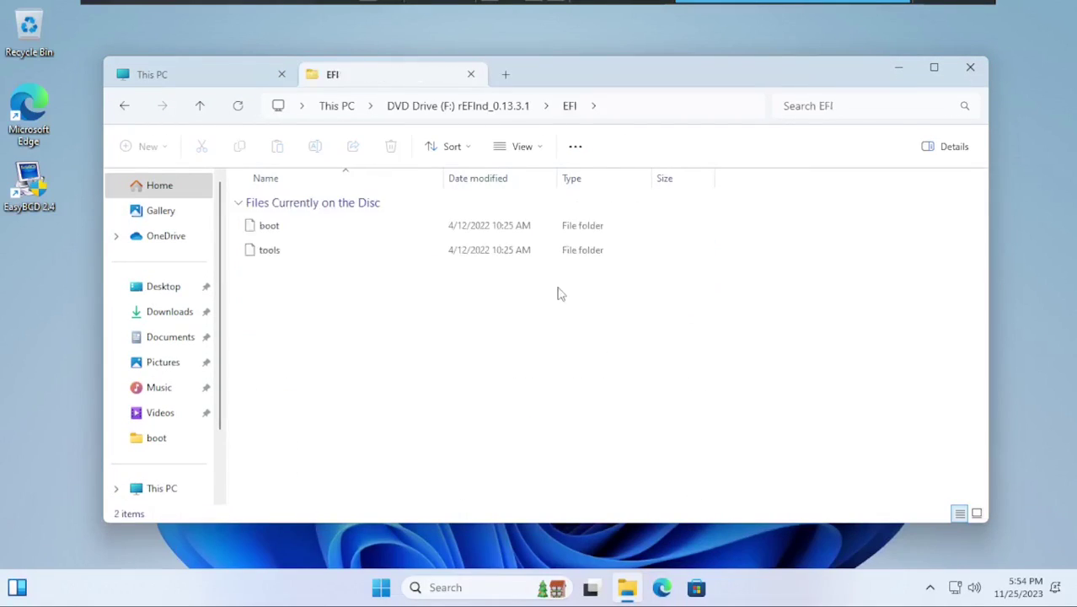
double_click(350, 224)
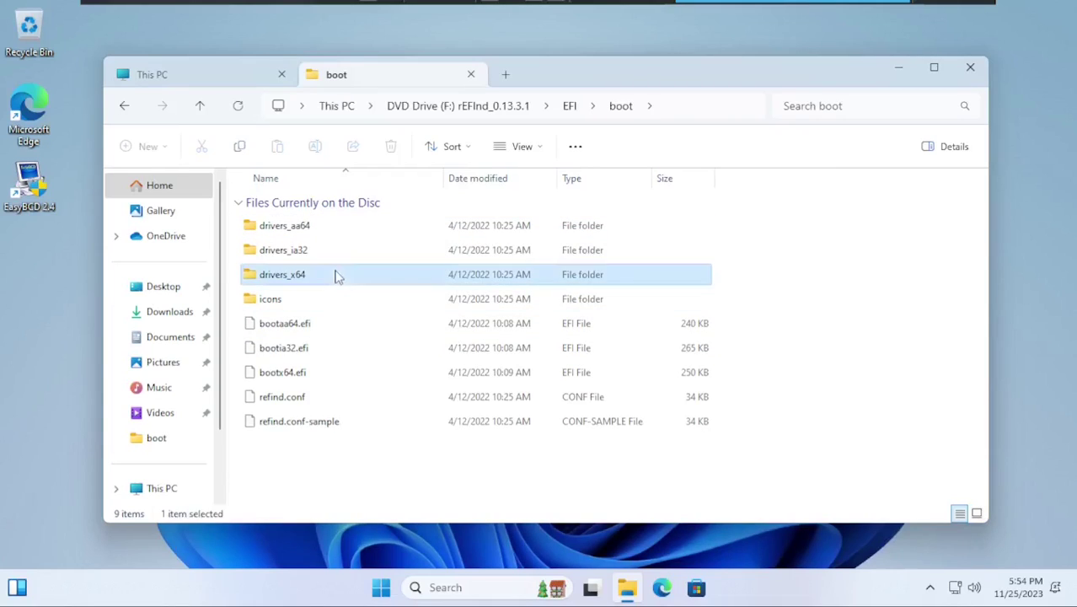
double_click(332, 274)
Reopen the rEFInd DVD drive (F:) from This PC in a new tab and close the drivers_x64 tab.
left_click(257, 76)
right_click(341, 248)
left_click(416, 343)
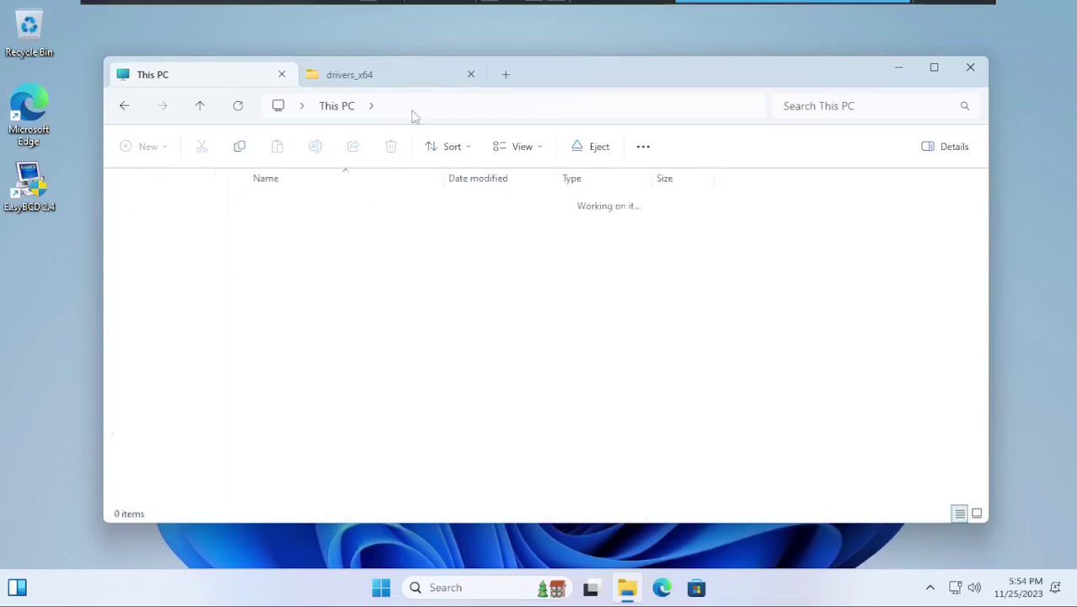
left_click(471, 74)
Examine the certificates in the rEFInd disc's keys folder and return to the disc's root folder.
double_click(278, 324)
scroll(286, 211, "down", 4)
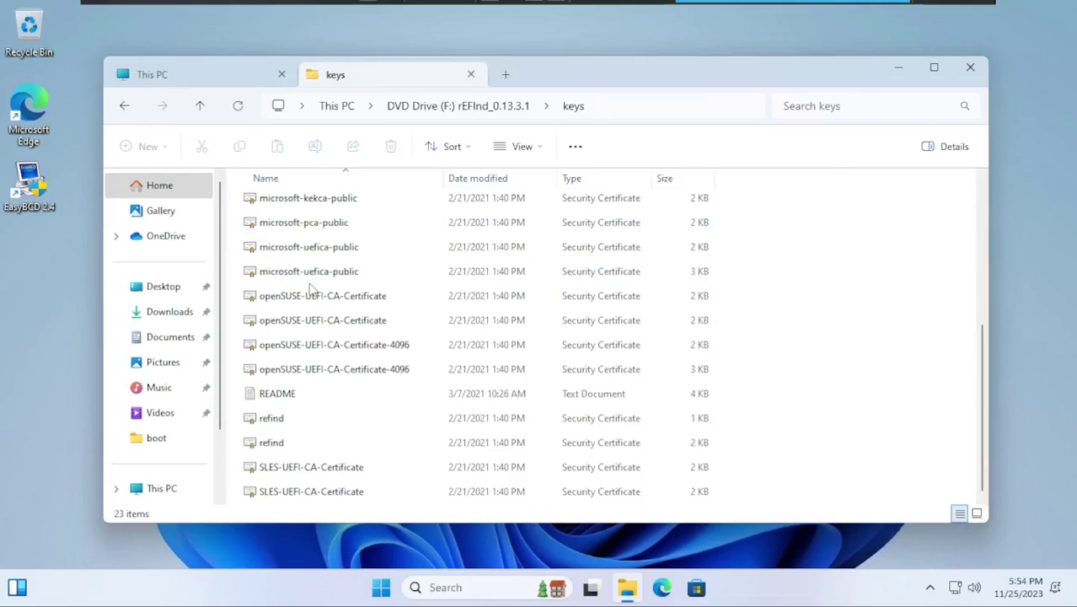
key("alt+Left")
scroll(295, 221, "down", 3)
scroll(333, 417, "up", 3)
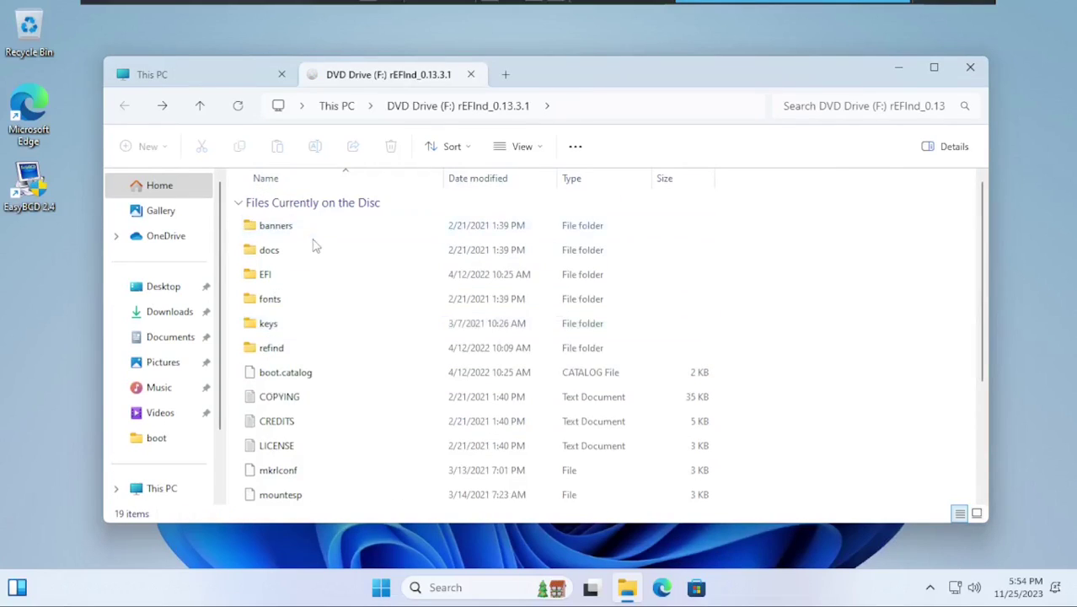
Look through the banners, docs, EFI and refind folders on the rEFInd disc.
double_click(329, 229)
key("alt+Left")
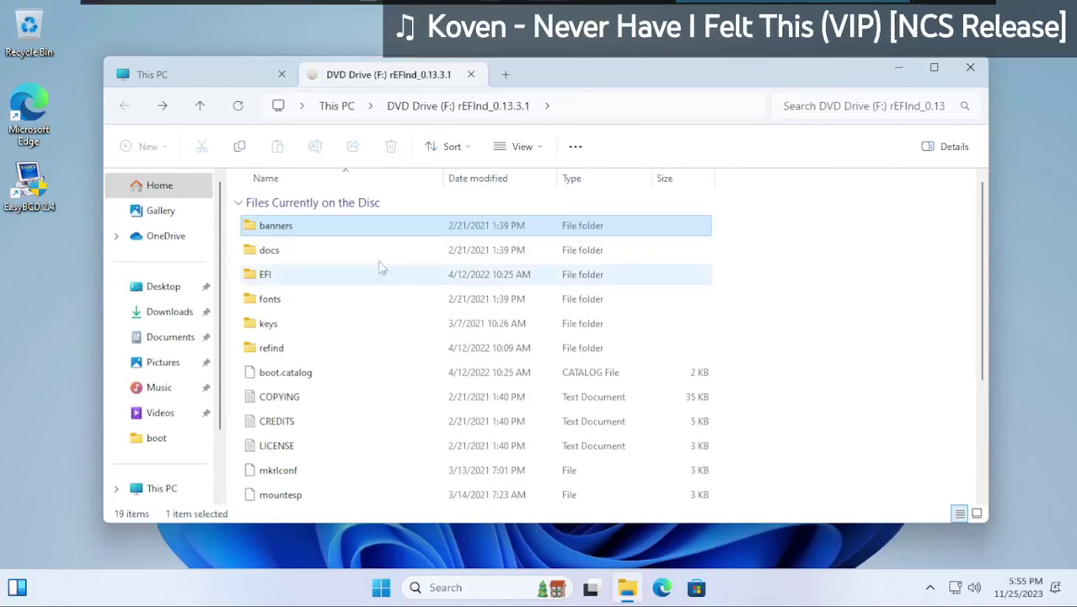
double_click(367, 253)
left_click(124, 106)
double_click(298, 278)
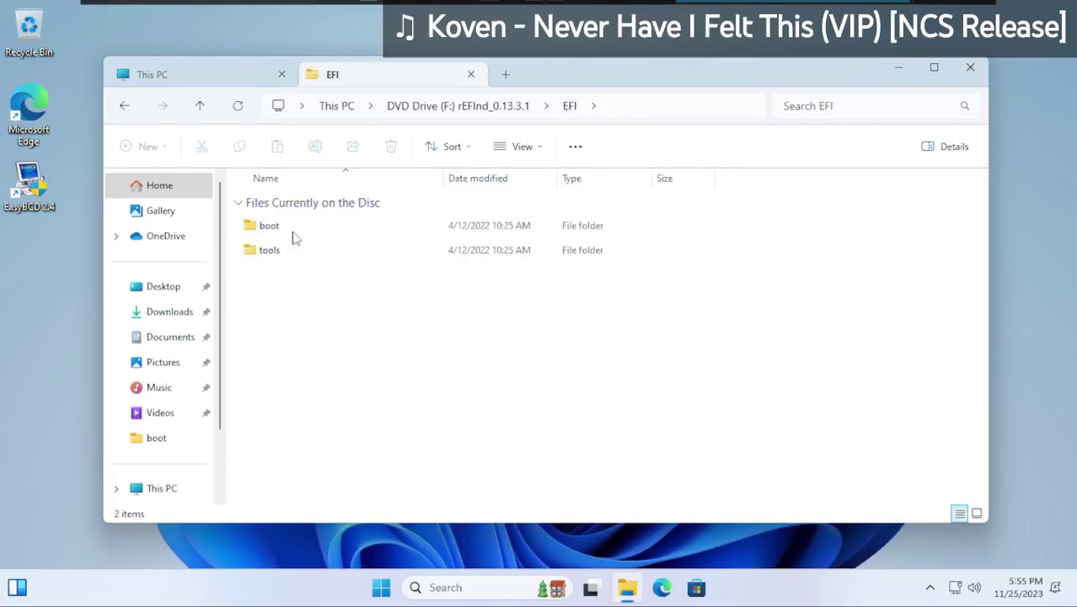
double_click(278, 347)
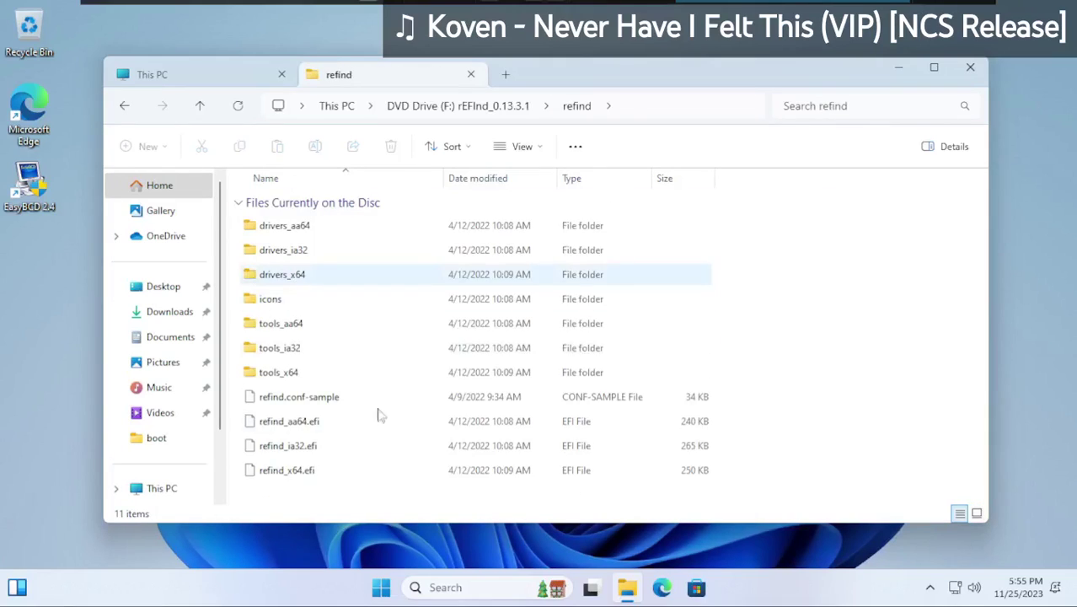
left_click(124, 105)
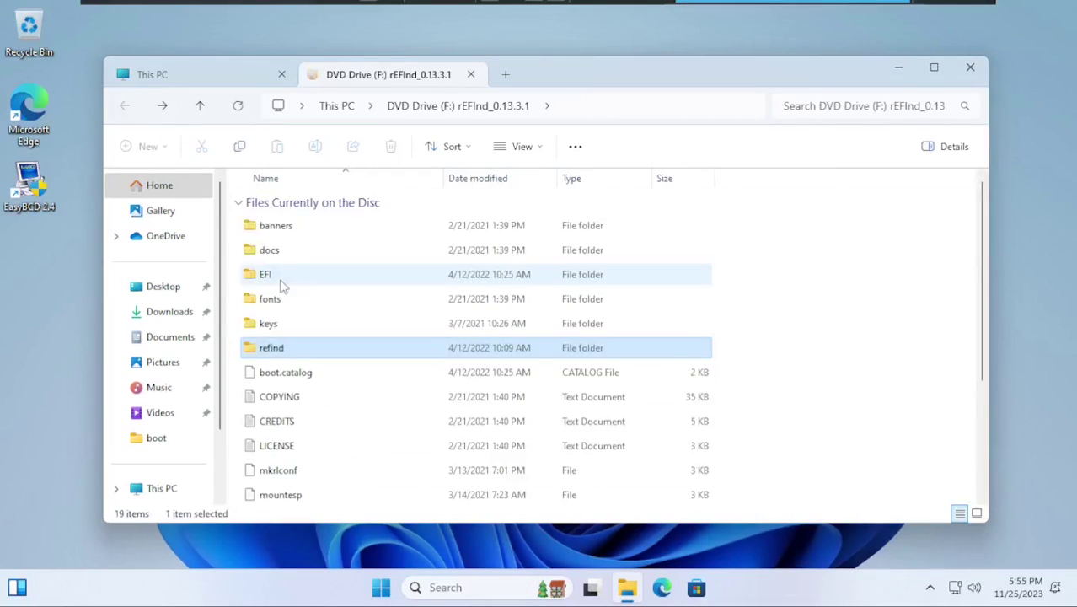
Open the icons folder within EFI\boot on the rEFInd disc.
double_click(281, 277)
double_click(354, 232)
double_click(430, 300)
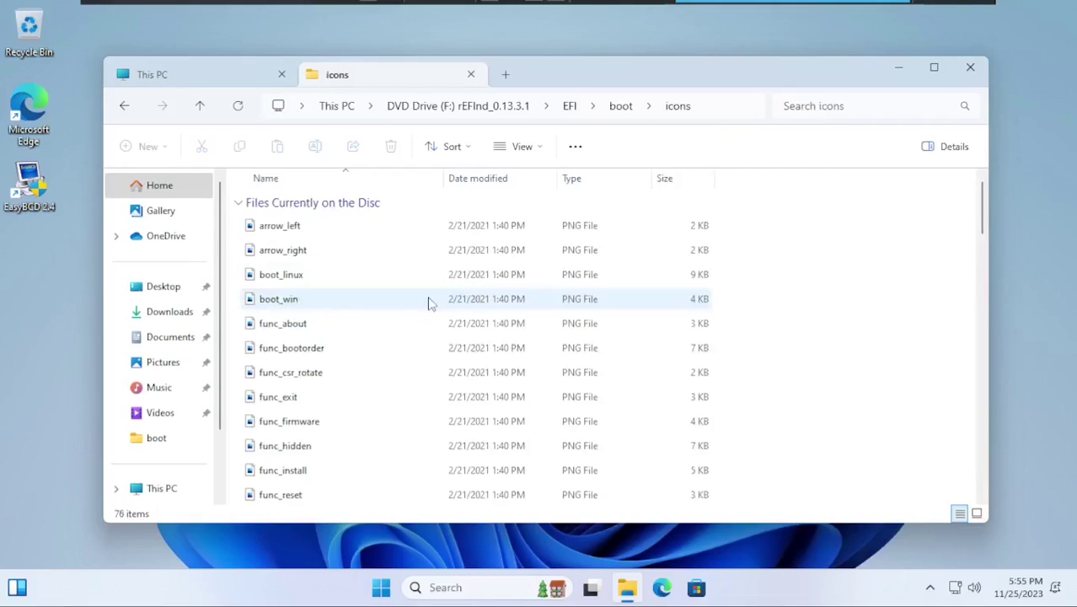
Look through the files in the disc's EFI\boot\icons and EFI\tools folders and return to the disc's root.
scroll(379, 320, "down", 5)
scroll(379, 321, "down", 15)
scroll(379, 321, "up", 4)
scroll(379, 321, "down", 3)
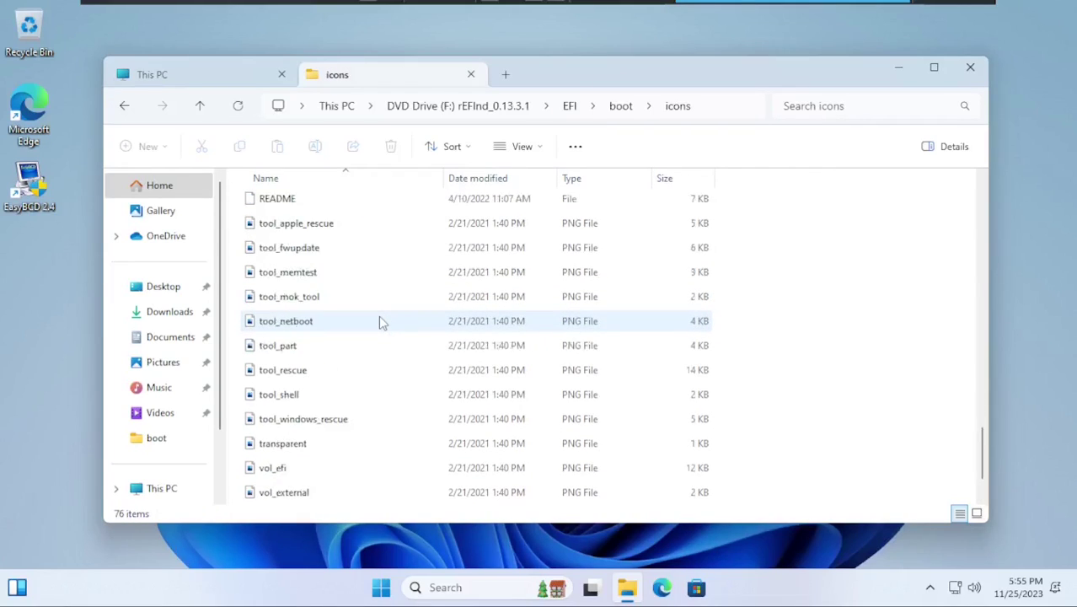
scroll(379, 321, "up", 20)
key("alt+Left")
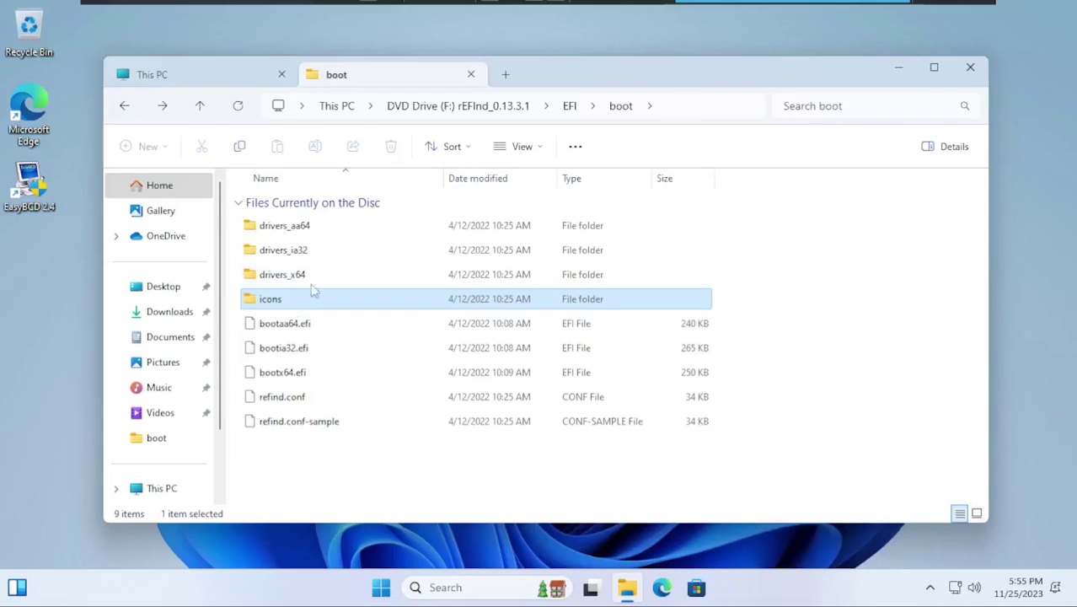
left_click(576, 106)
double_click(325, 250)
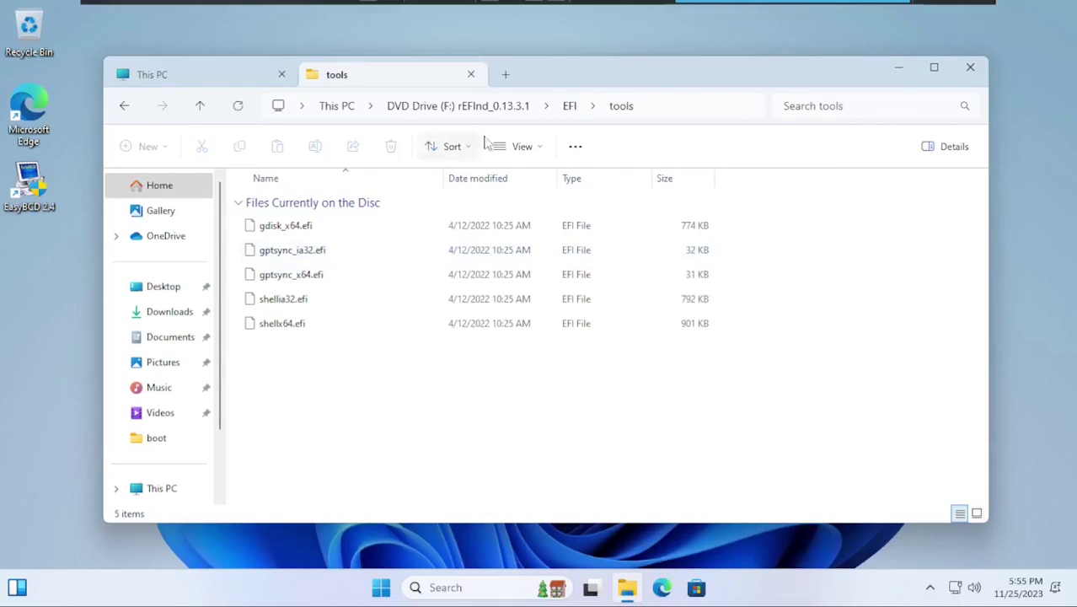
left_click(482, 107)
scroll(389, 278, "down", 3)
scroll(378, 295, "up", 3)
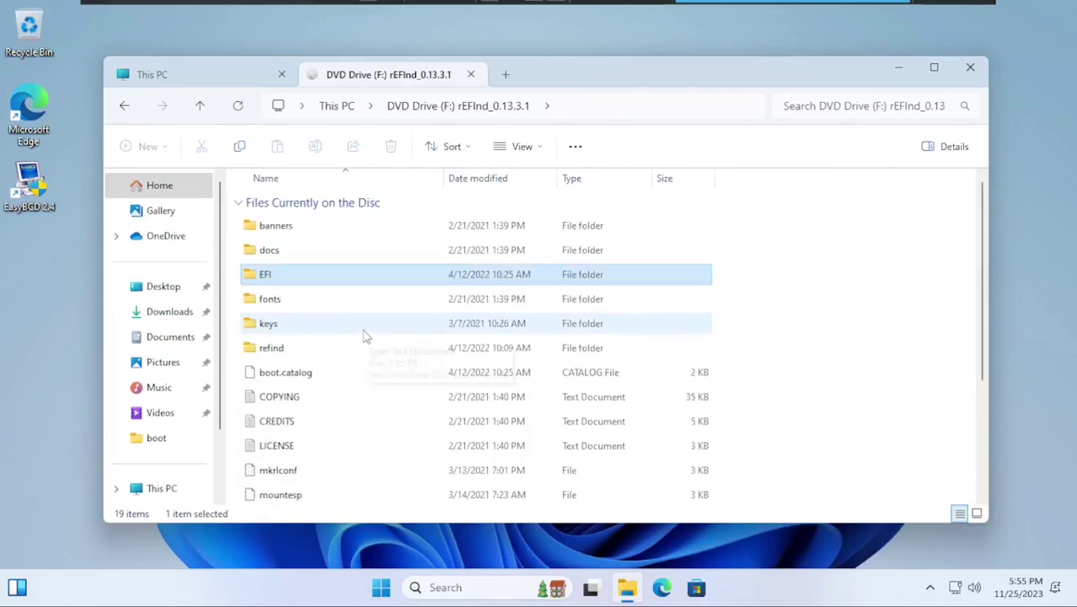
Look through the tools_x64, drivers_x64 and tools_ia32 subfolders of the disc's refind folder and return to the root.
left_click_drag(305, 233, 283, 351)
right_click(284, 350)
key("Return")
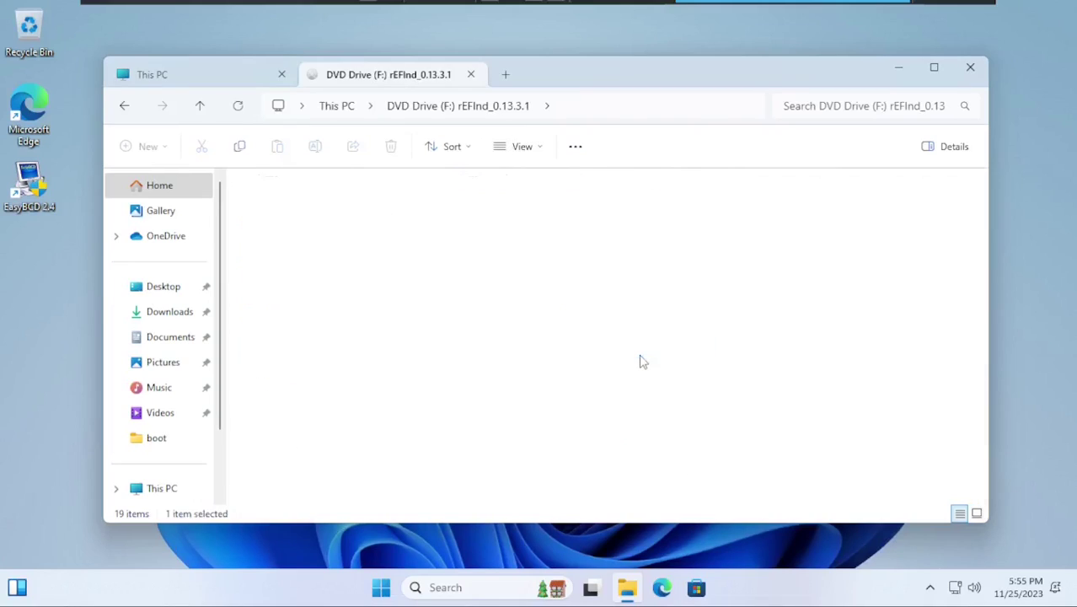
double_click(368, 375)
left_click(576, 105)
double_click(268, 275)
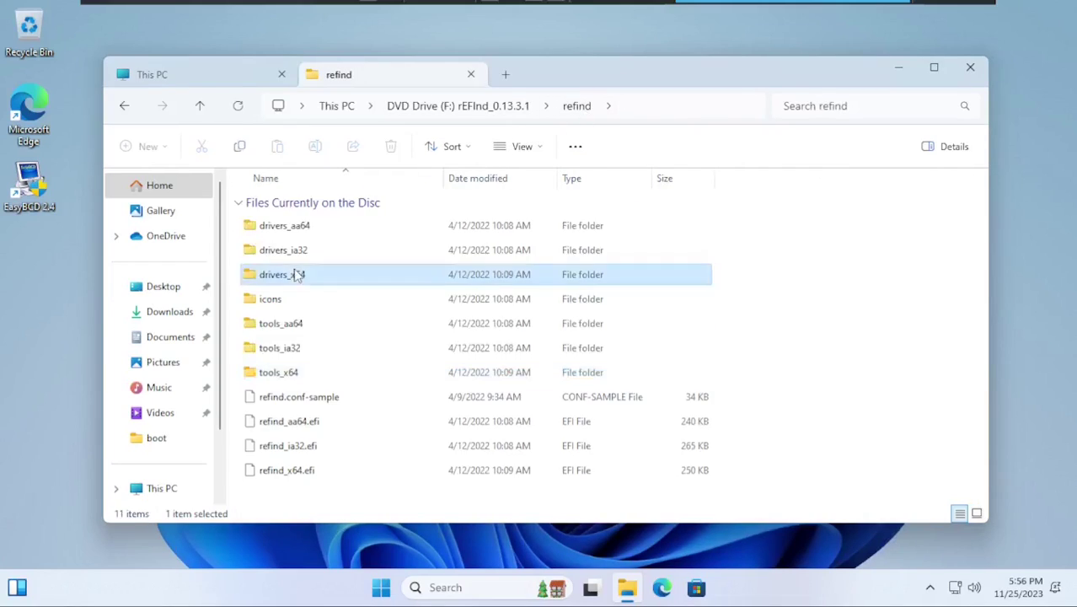
left_click(574, 105)
double_click(284, 351)
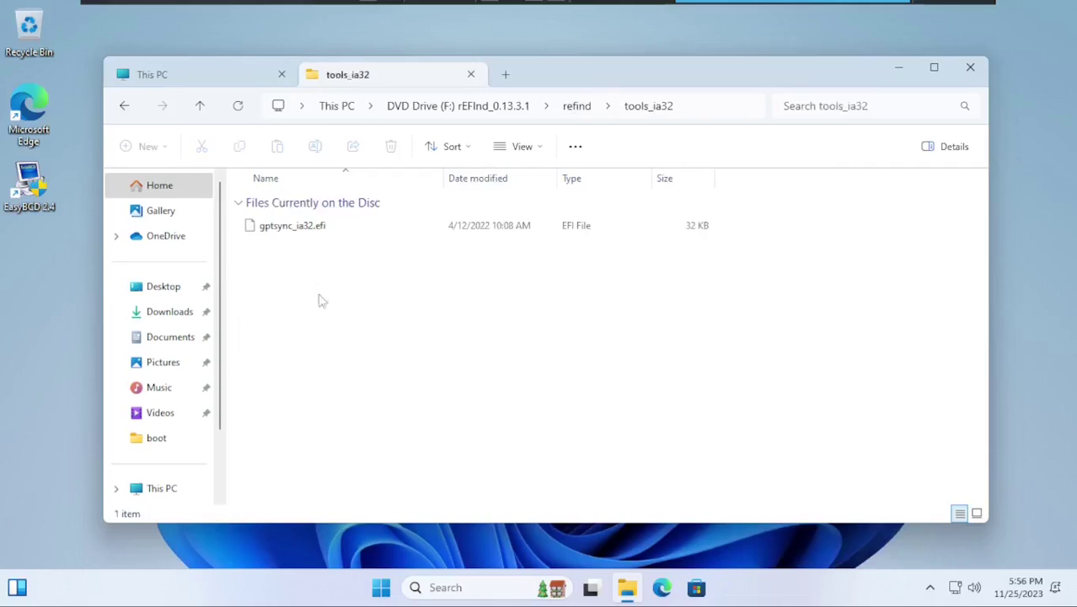
left_click(509, 105)
Copy the banners, docs, EFI, fonts, keys and refind folders from the rEFInd disc's root.
scroll(321, 430, "down", 2)
scroll(320, 421, "up", 3)
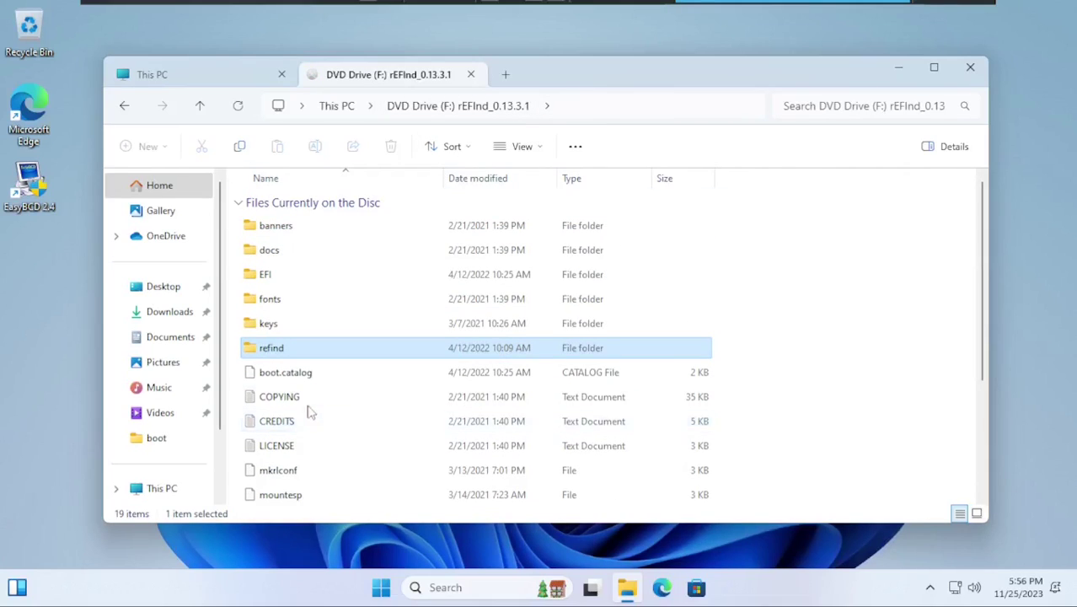
scroll(305, 412, "down", 3)
scroll(288, 493, "up", 4)
left_click(297, 229, "shift")
right_click(298, 231)
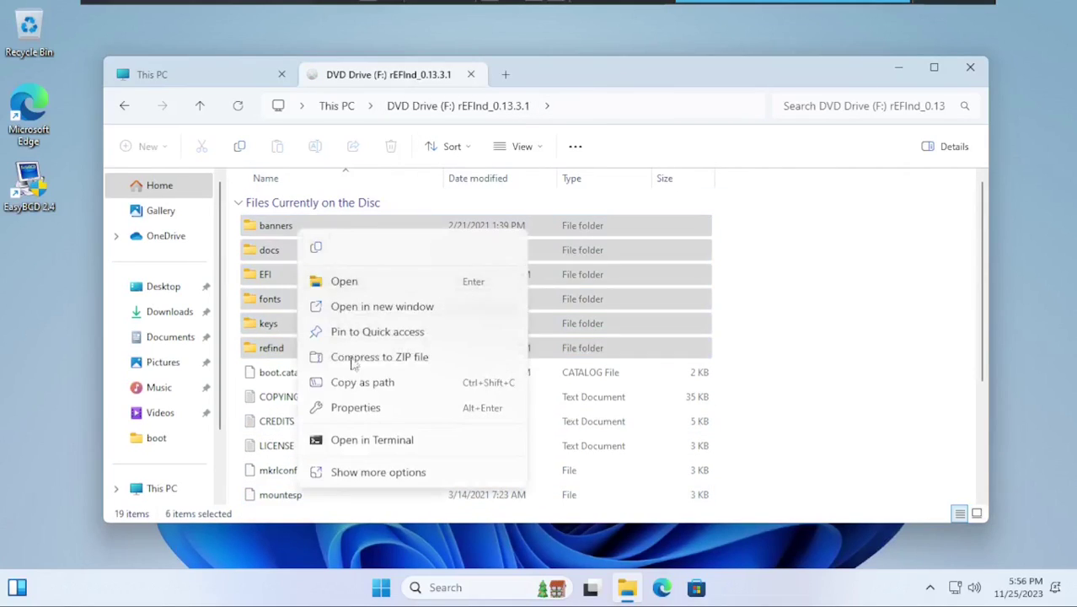
left_click(325, 248)
Go to This PC and open Disk Management.
left_click(161, 487)
key("super+x")
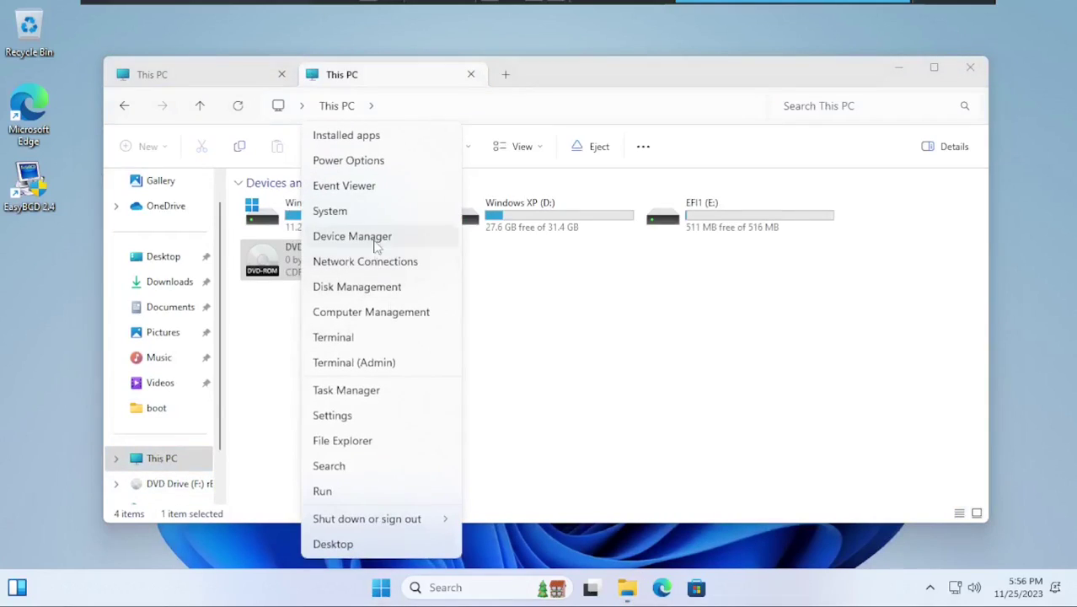
left_click(401, 288)
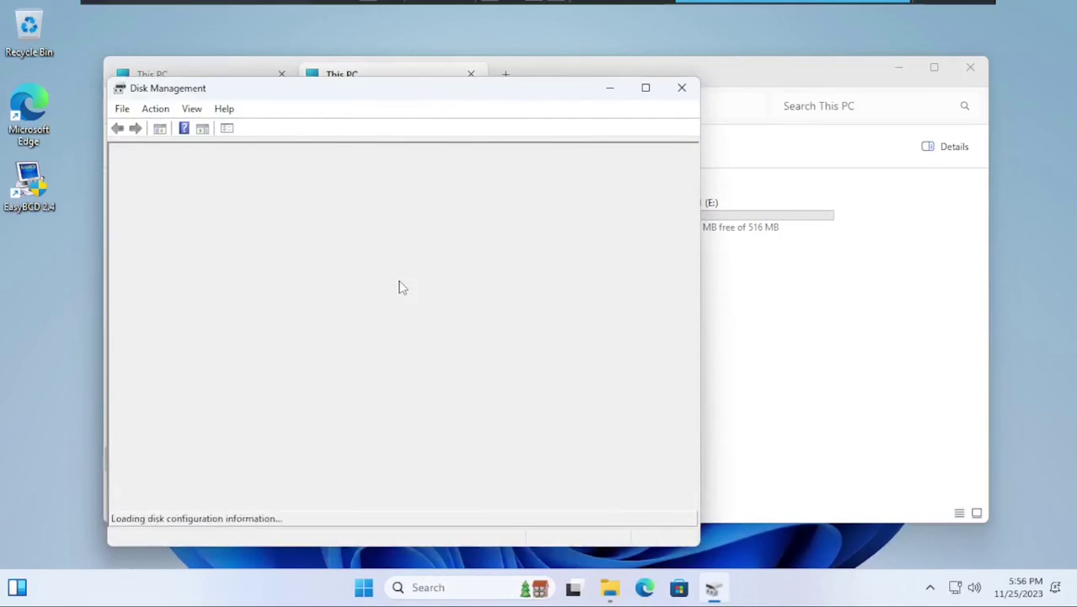
right_click(393, 393)
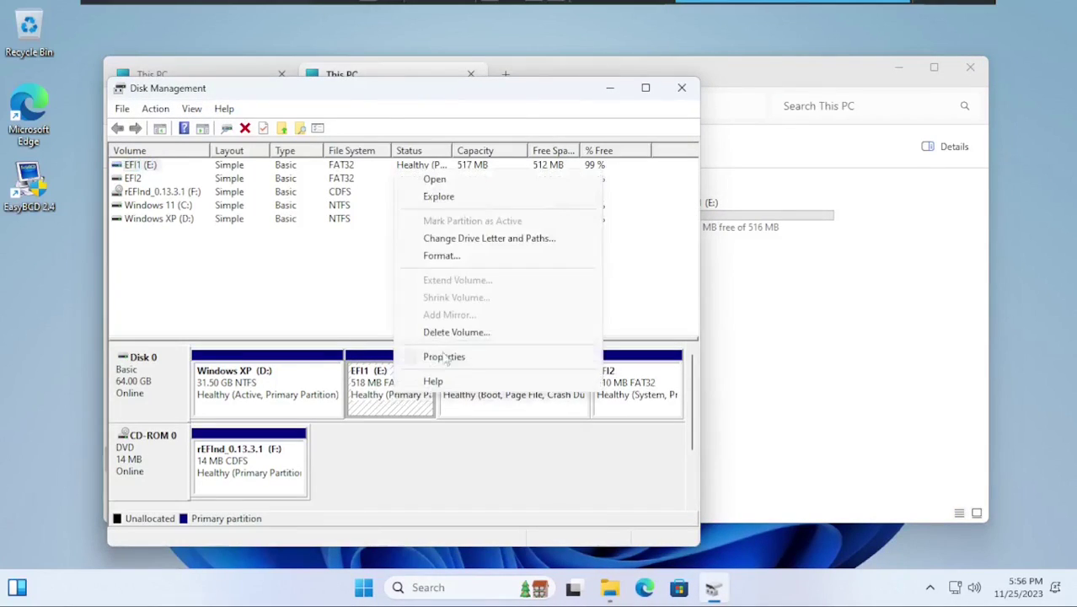
left_click(489, 238)
left_click(510, 394)
Assign drive letter G to the 510 MB EFI2 partition and close Disk Management.
right_click(632, 388)
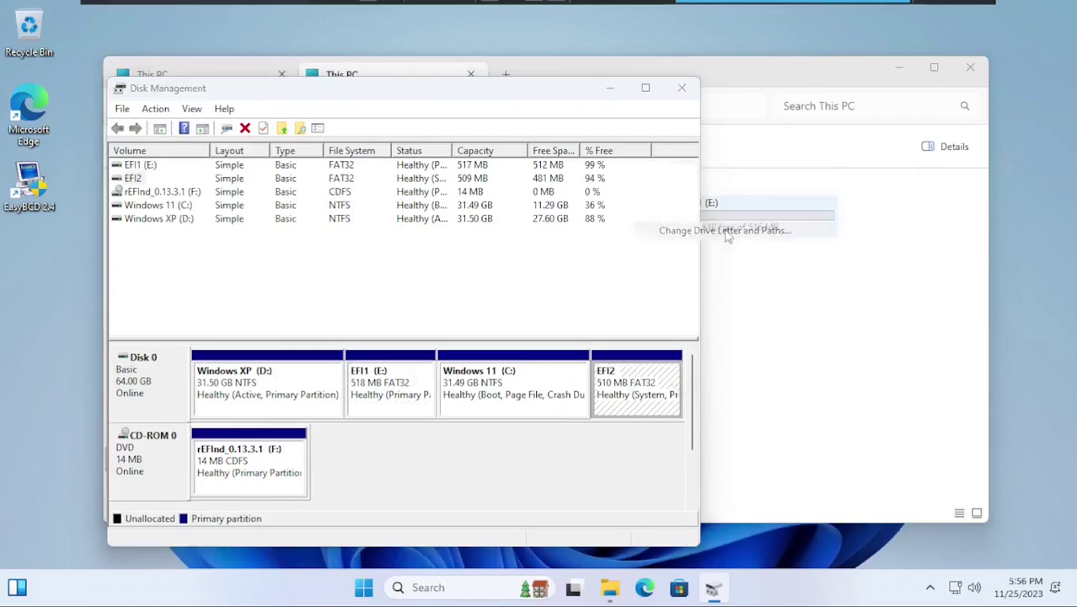
left_click(726, 234)
left_click(294, 362)
left_click(449, 367)
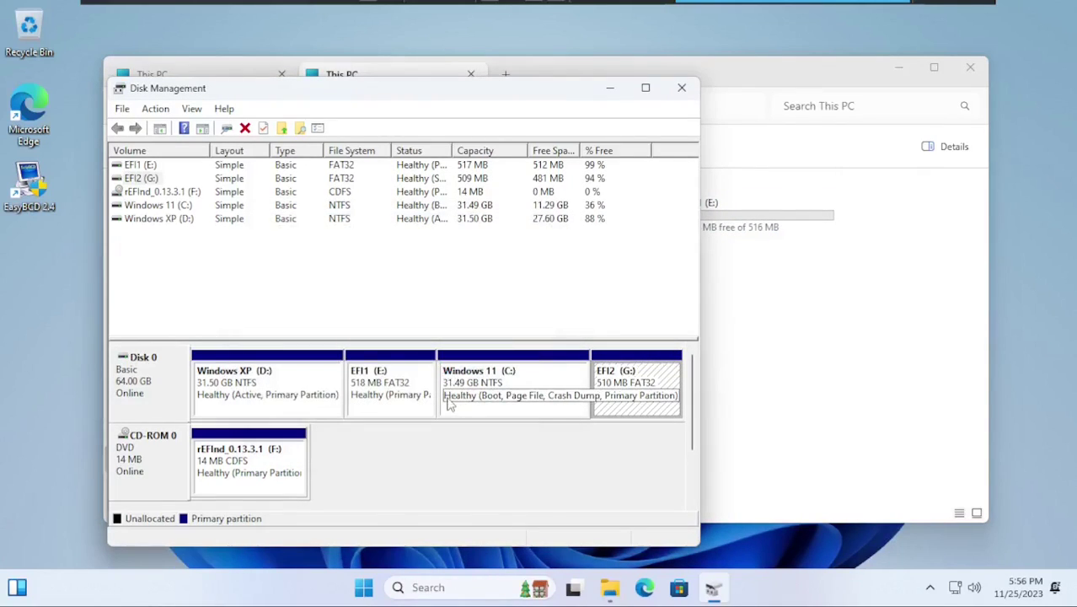
left_click(680, 87)
Paste the copied rEFInd folders into the root of EFI2 (G:), skipping the file that already exists there.
double_click(493, 253)
right_click(411, 208)
left_click(320, 323)
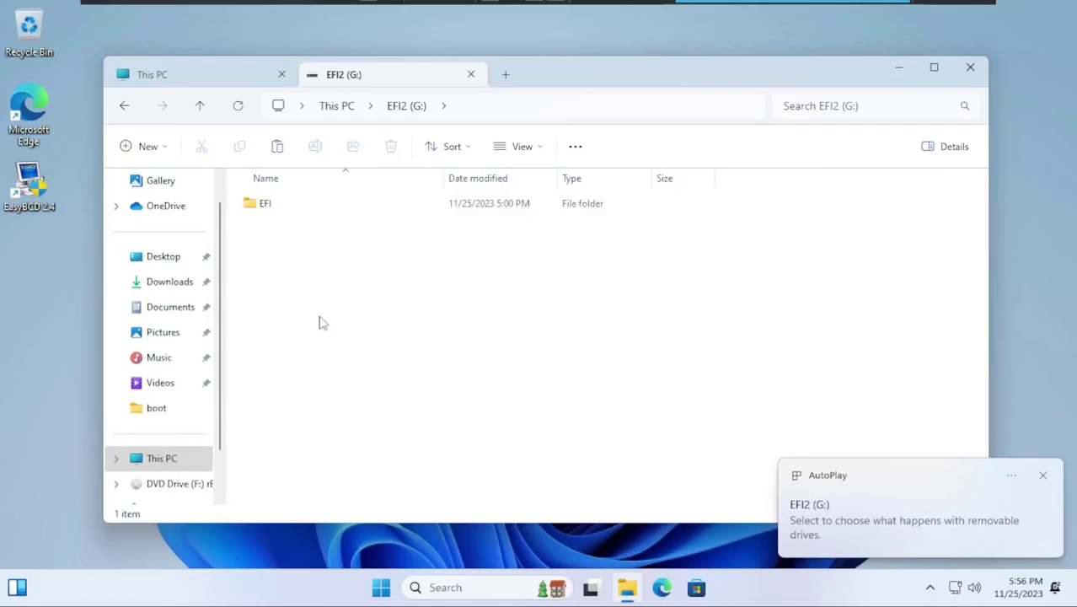
right_click(320, 323)
left_click(338, 337)
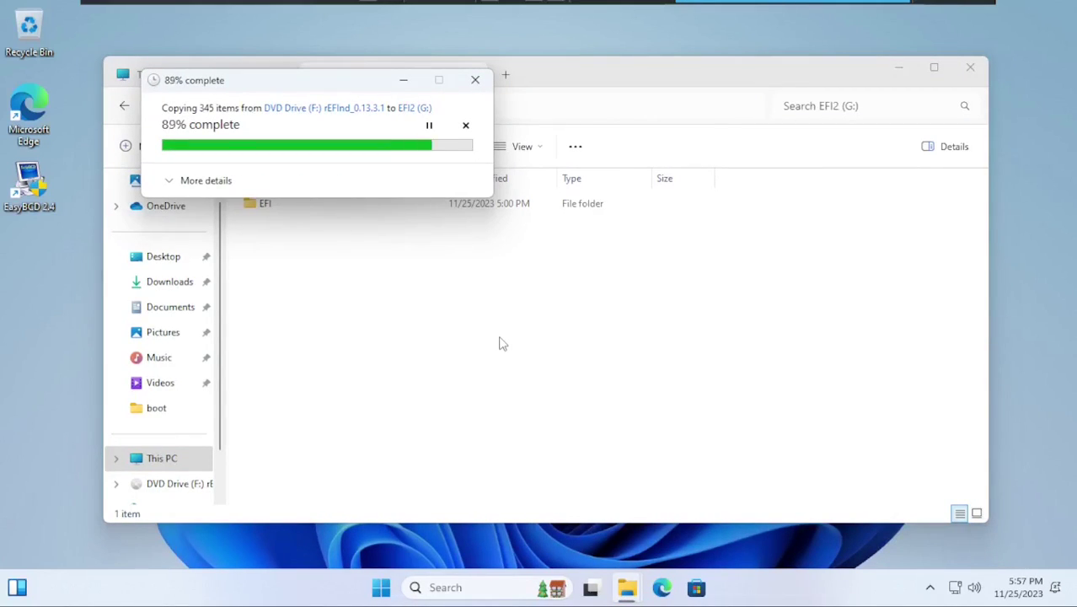
left_click(285, 200)
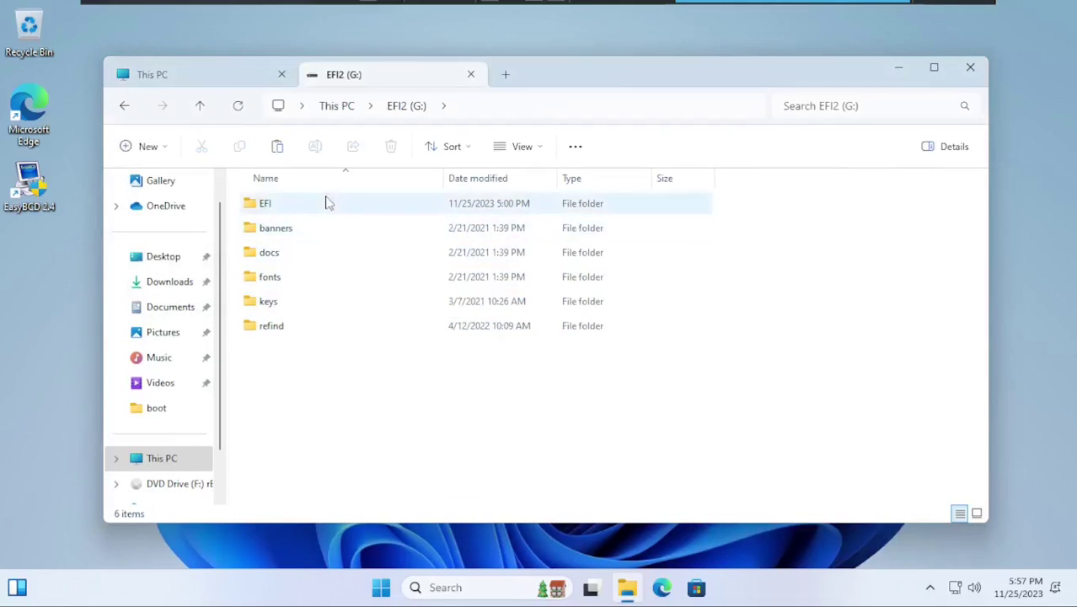
Check the bootx64.efi file in the EFI\Boot folder on EFI2 (G:).
double_click(327, 202)
double_click(313, 207)
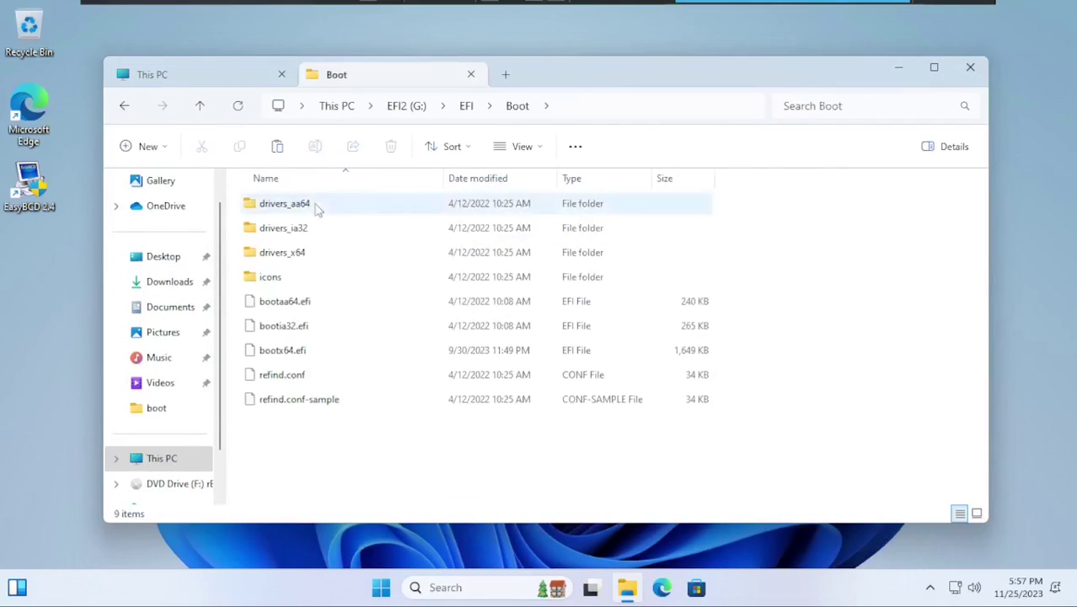
left_click(299, 354)
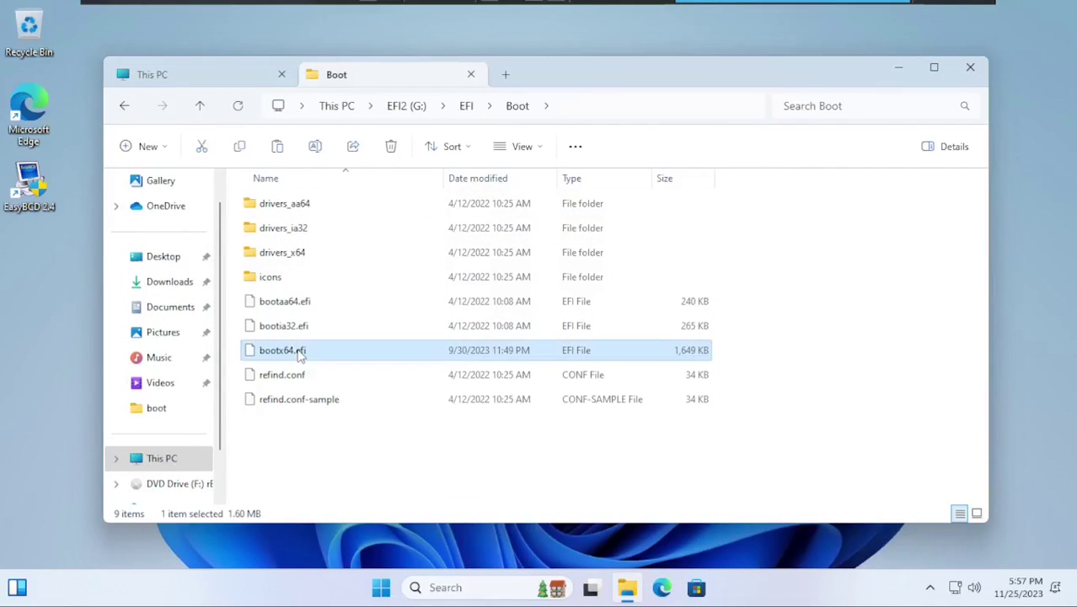
Copy bootx64.efi from EFI\boot on the rEFInd DVD drive (F:) and return to This PC.
left_click(156, 483)
double_click(412, 277)
double_click(337, 237)
left_click(300, 373)
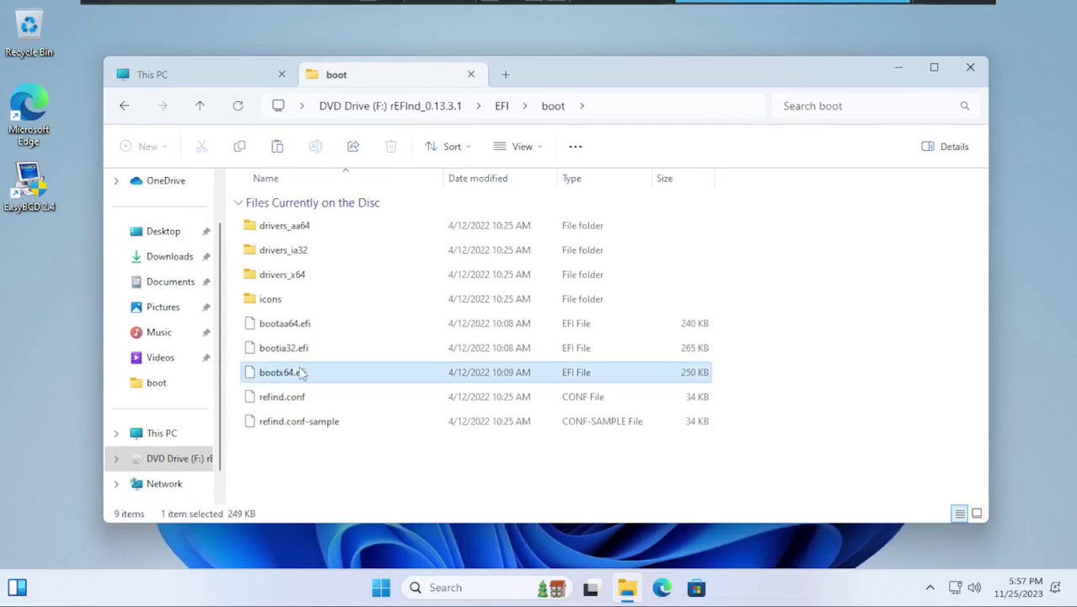
right_click(300, 373)
left_click(412, 288)
left_click(161, 433)
double_click(704, 211)
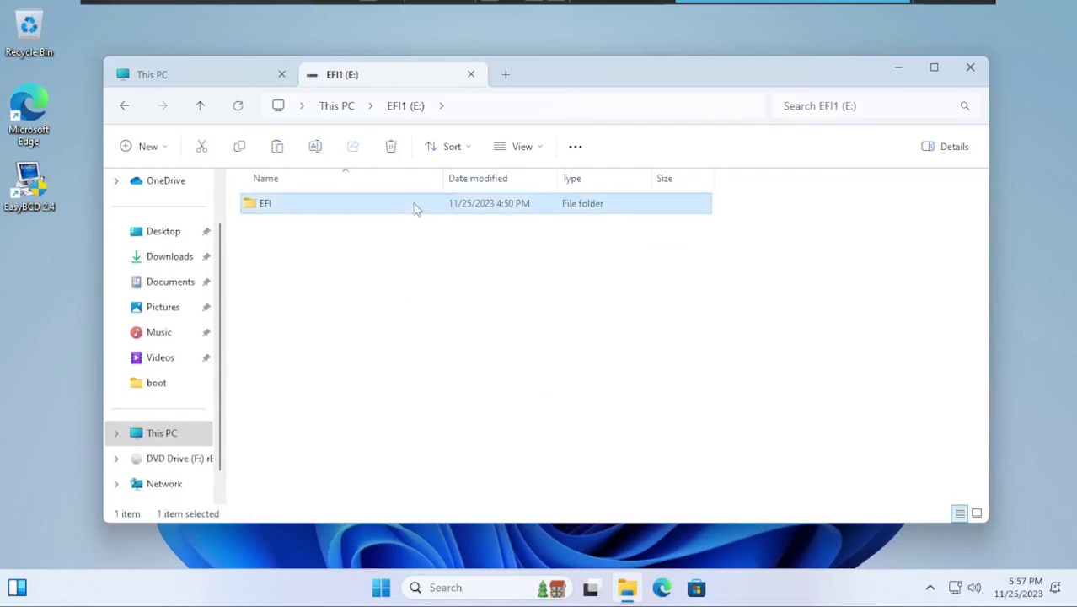
double_click(413, 207)
double_click(330, 207)
left_click(464, 105)
left_click(405, 105)
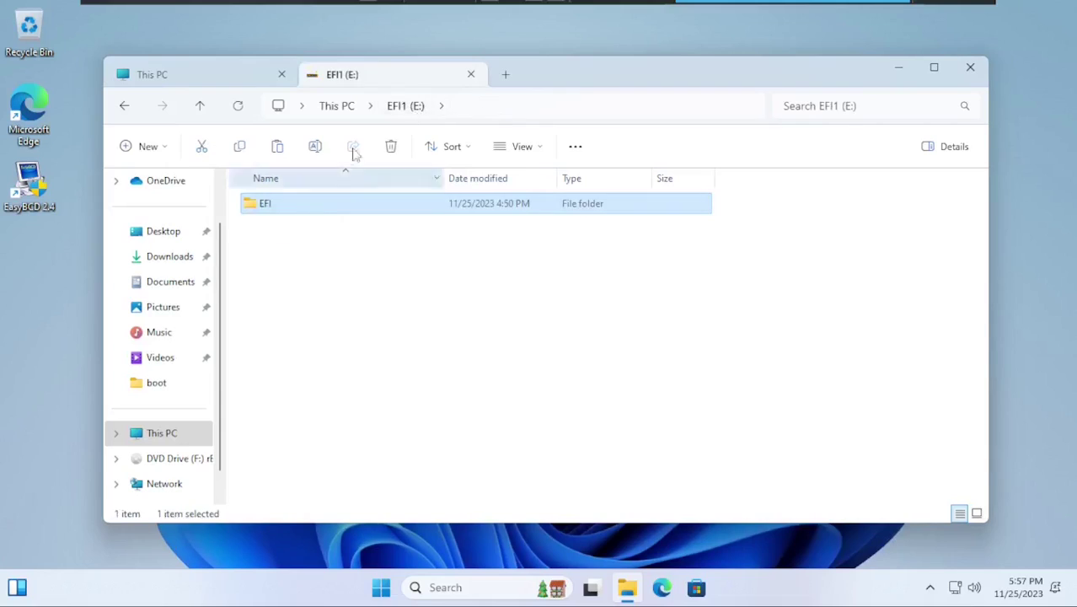
left_click(341, 107)
Paste the rEFInd bootx64.efi into EFI\Boot on EFI2 (G:), replacing the existing file.
left_click(560, 267)
double_click(561, 266)
double_click(336, 206)
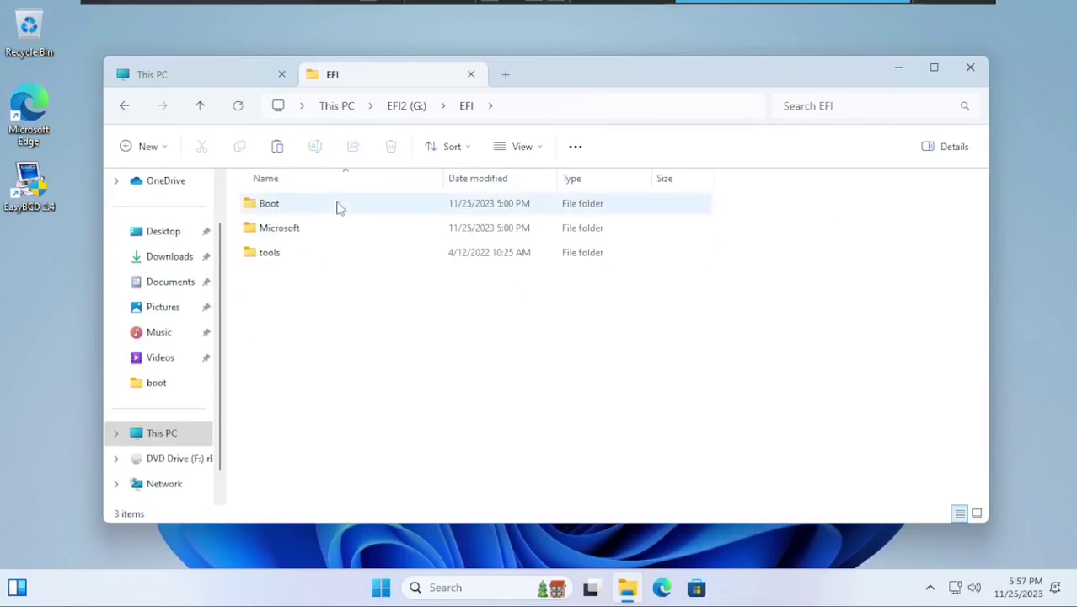
double_click(336, 206)
right_click(386, 491)
left_click(380, 490)
left_click(529, 163)
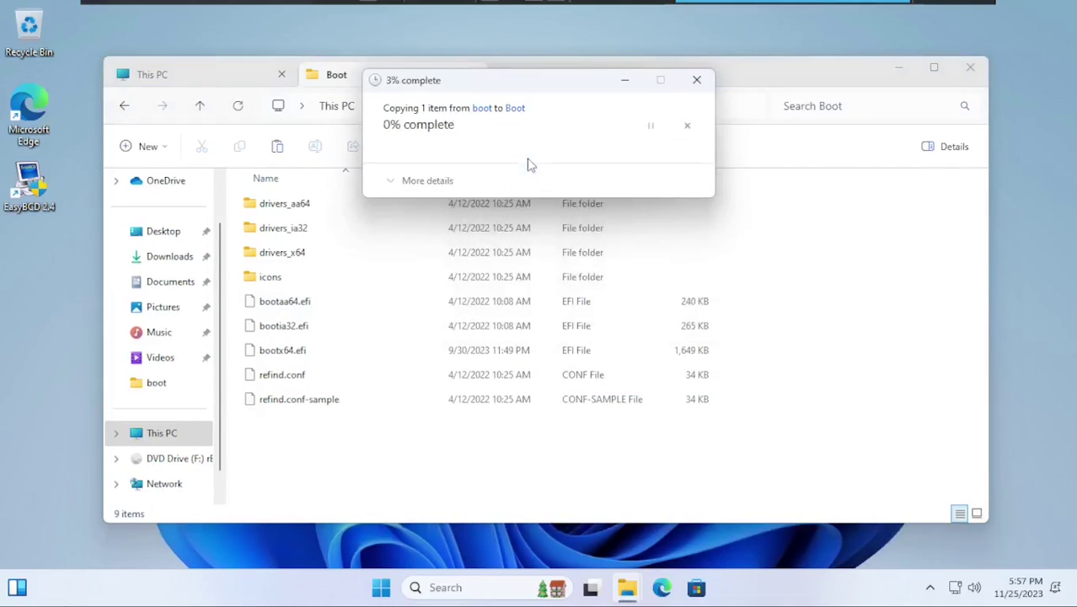
Open refind.conf from EFI\Boot on EFI2 (G:) in Notepad, making Notepad the permanent app for .conf files.
right_click(305, 374)
key("Return")
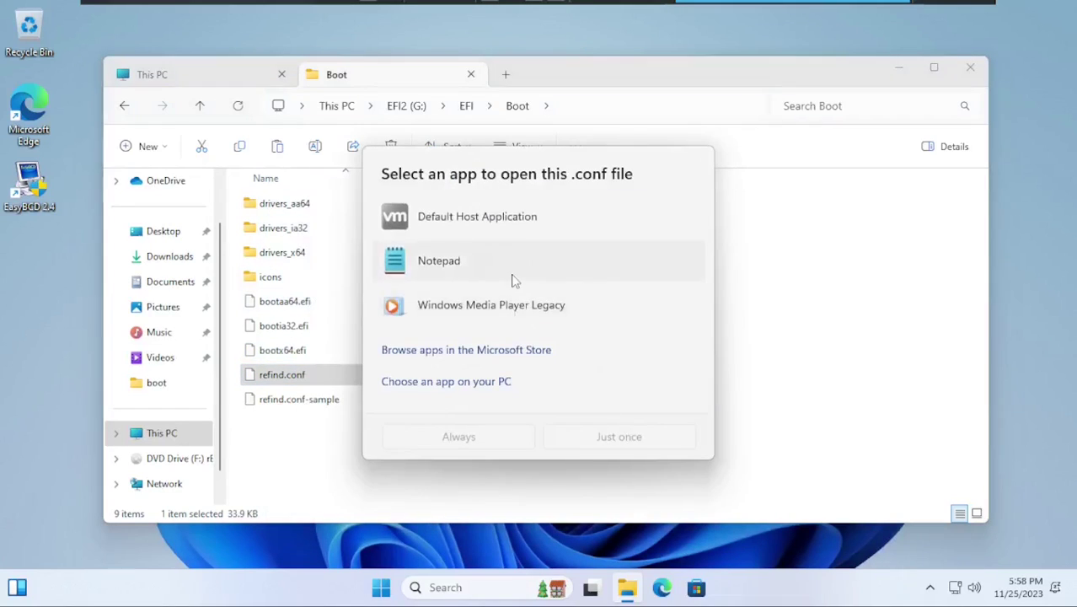
left_click(495, 438)
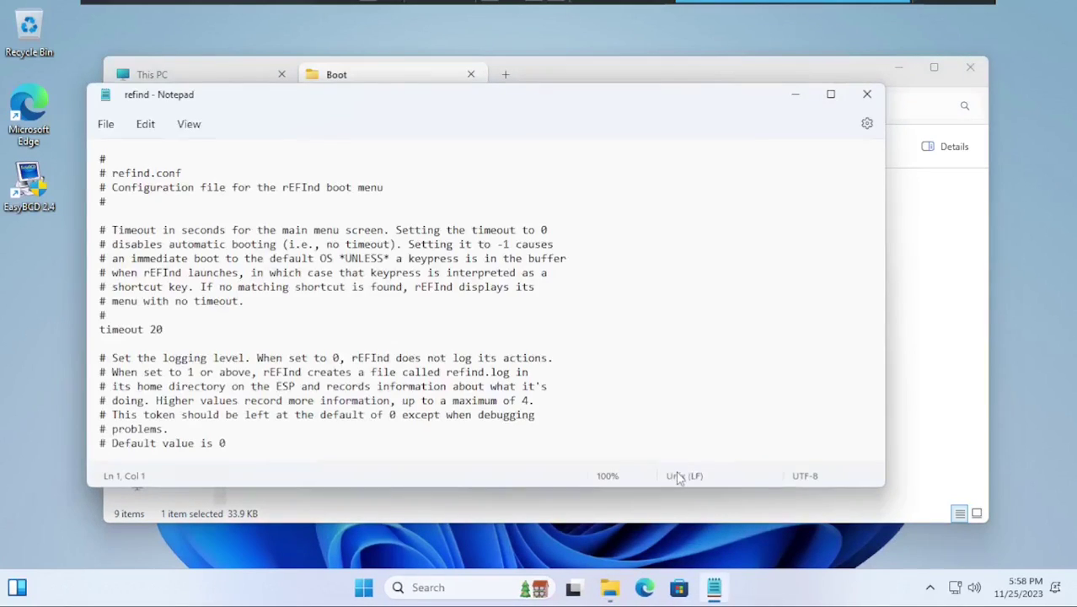
Uncomment the enable_mouse line in refind.conf to activate mouse support.
scroll(614, 307, "down", 20)
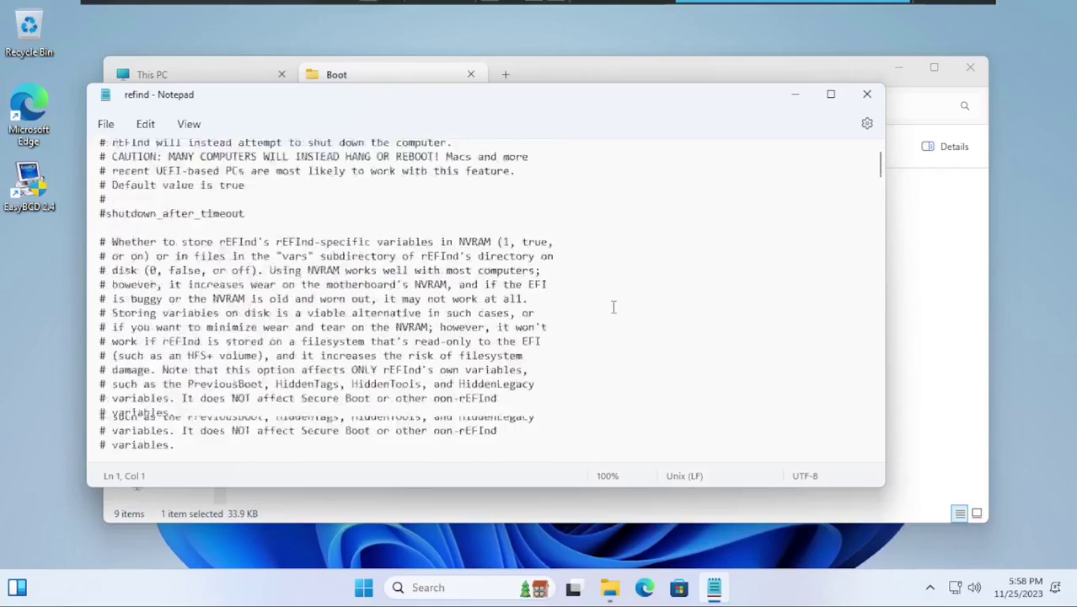
scroll(614, 306, "down", 17)
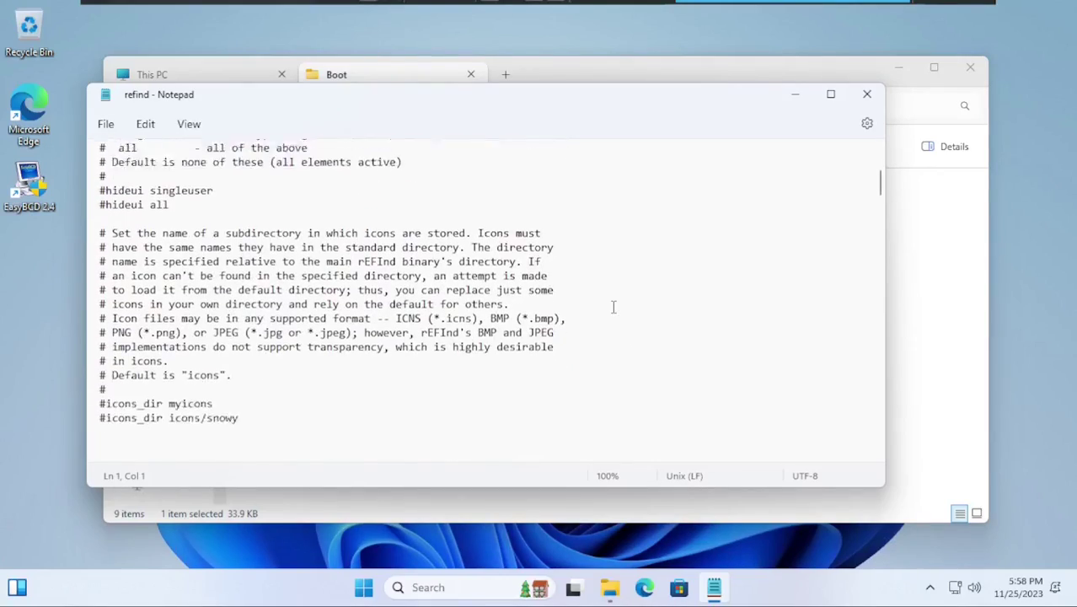
scroll(613, 307, "down", 20)
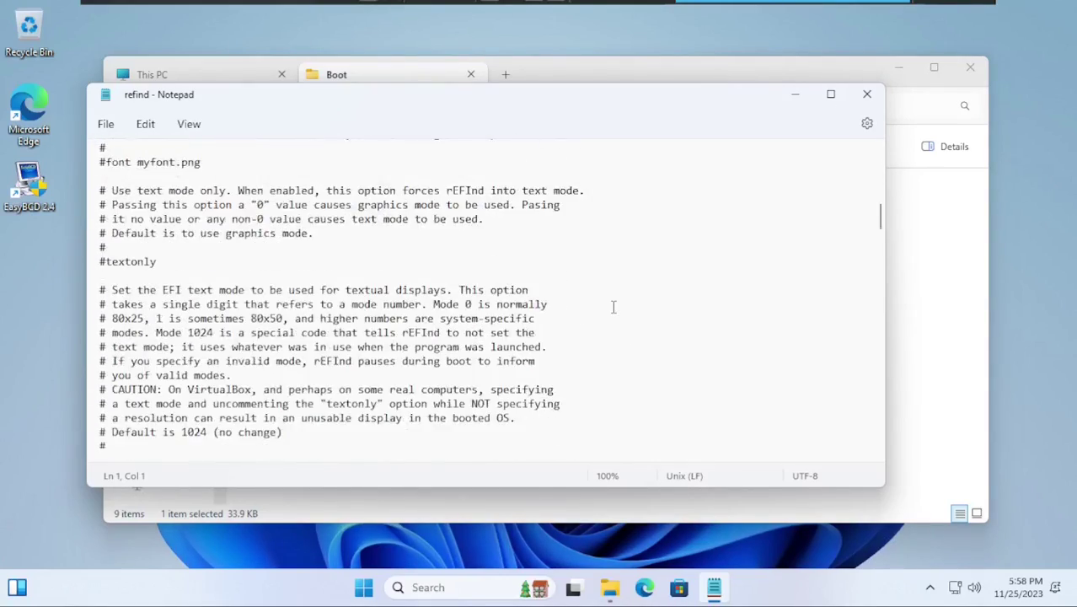
scroll(613, 307, "down", 11)
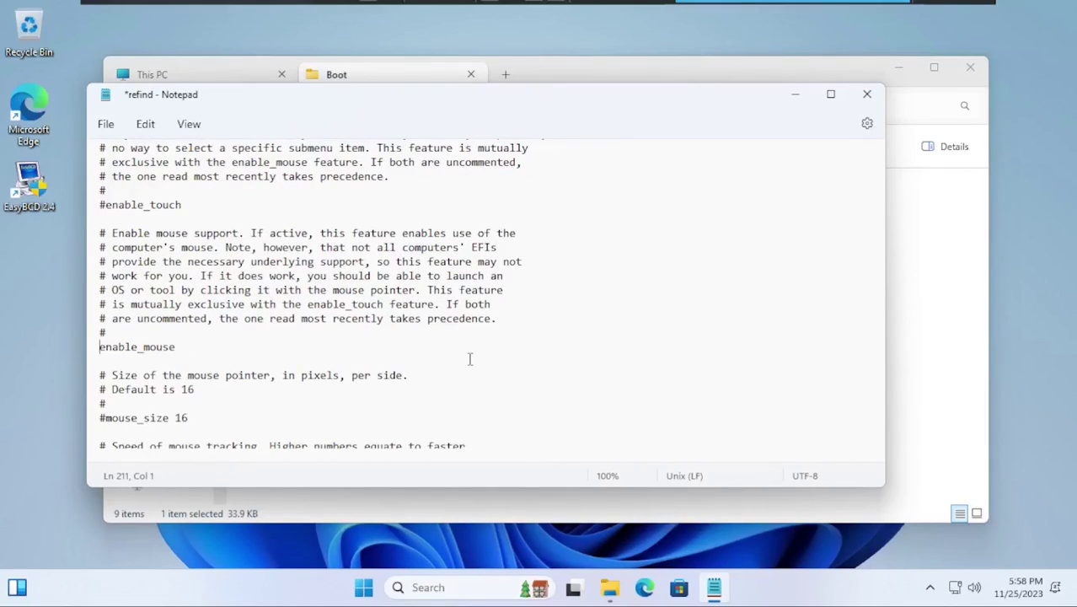
left_click(471, 359)
Review the remaining refind.conf options through the sample boot entries at the end of the file, and save the edited file.
scroll(470, 359, "down", 7)
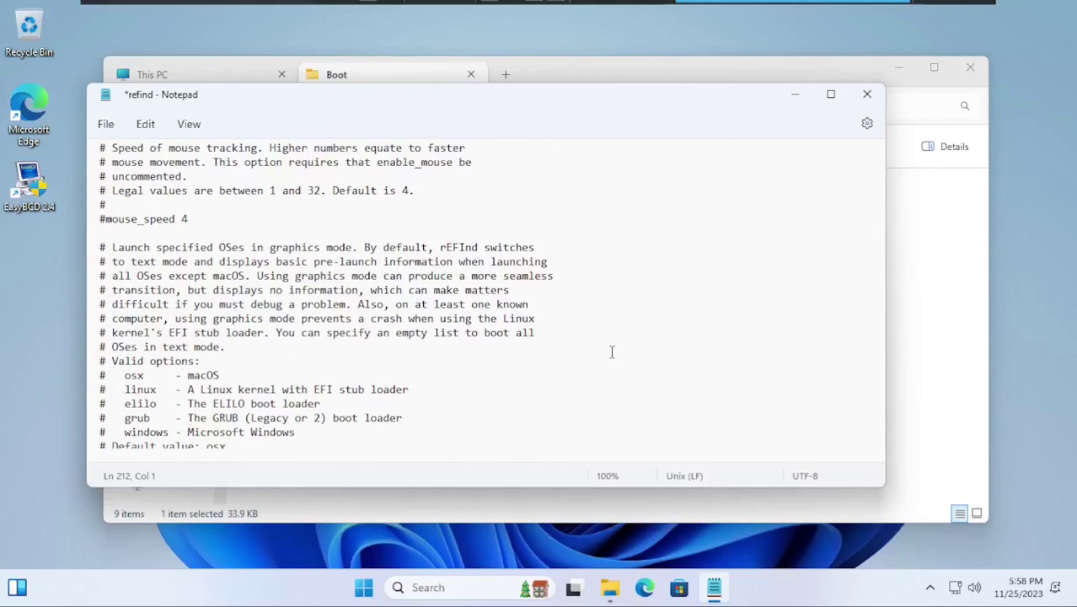
scroll(612, 351, "down", 5)
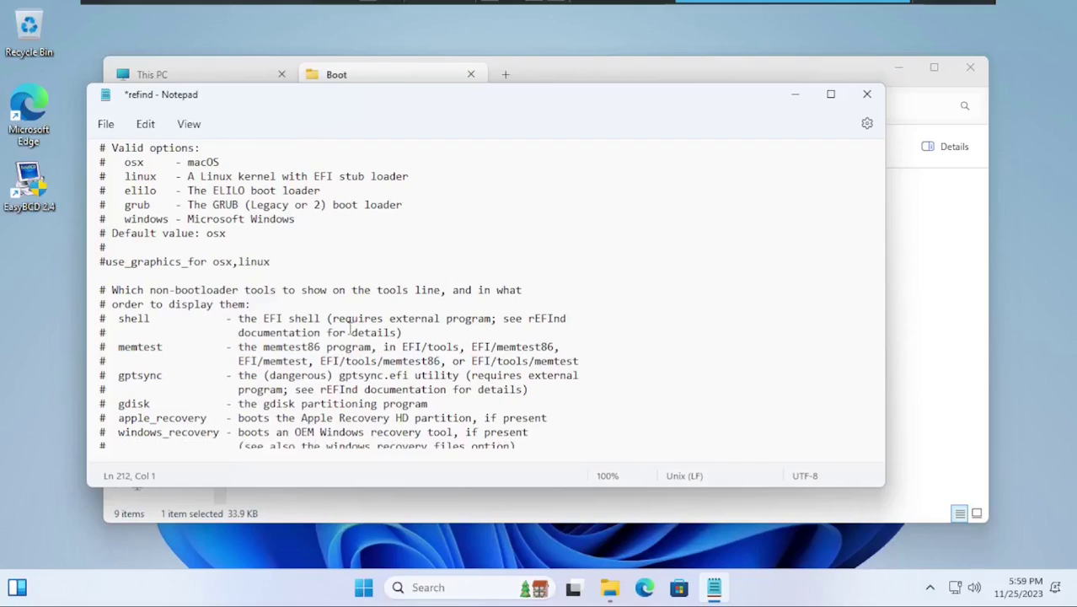
scroll(350, 330, "down", 8)
scroll(621, 288, "down", 6)
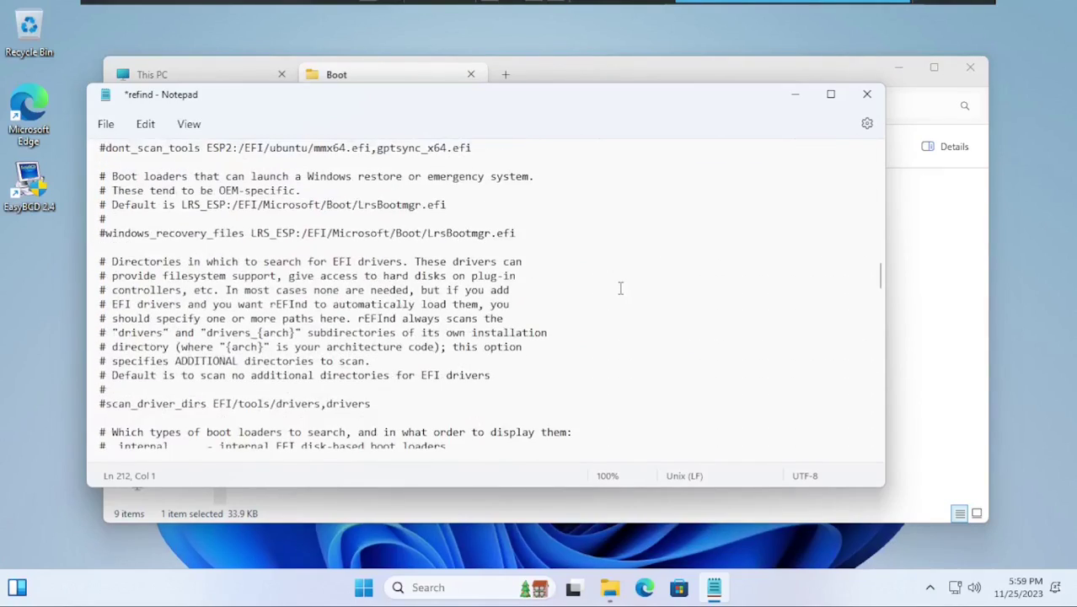
scroll(620, 288, "down", 20)
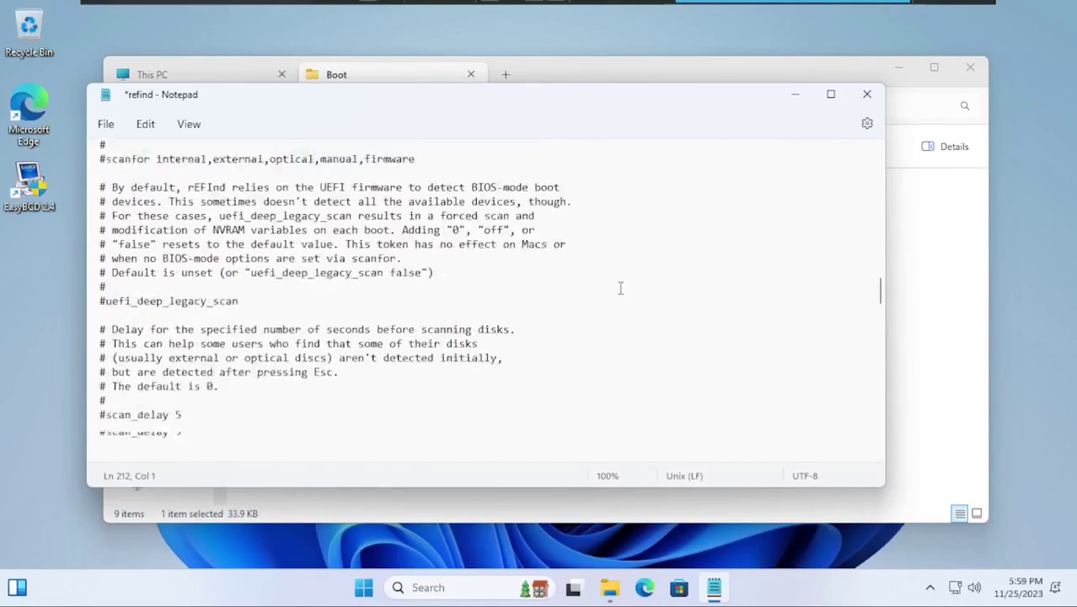
scroll(620, 288, "down", 10)
scroll(620, 288, "down", 20)
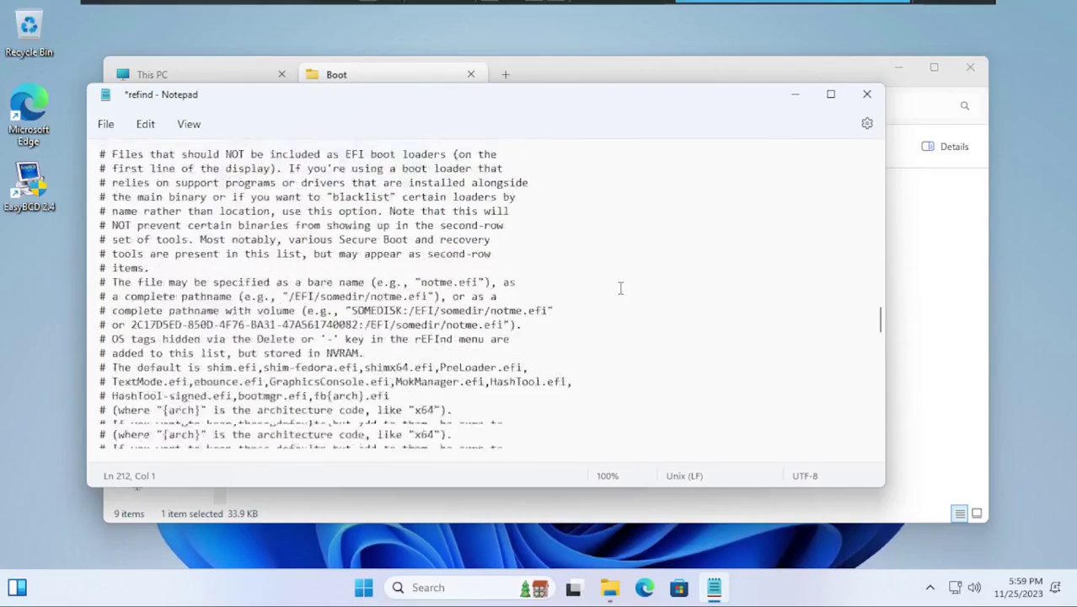
scroll(620, 288, "down", 20)
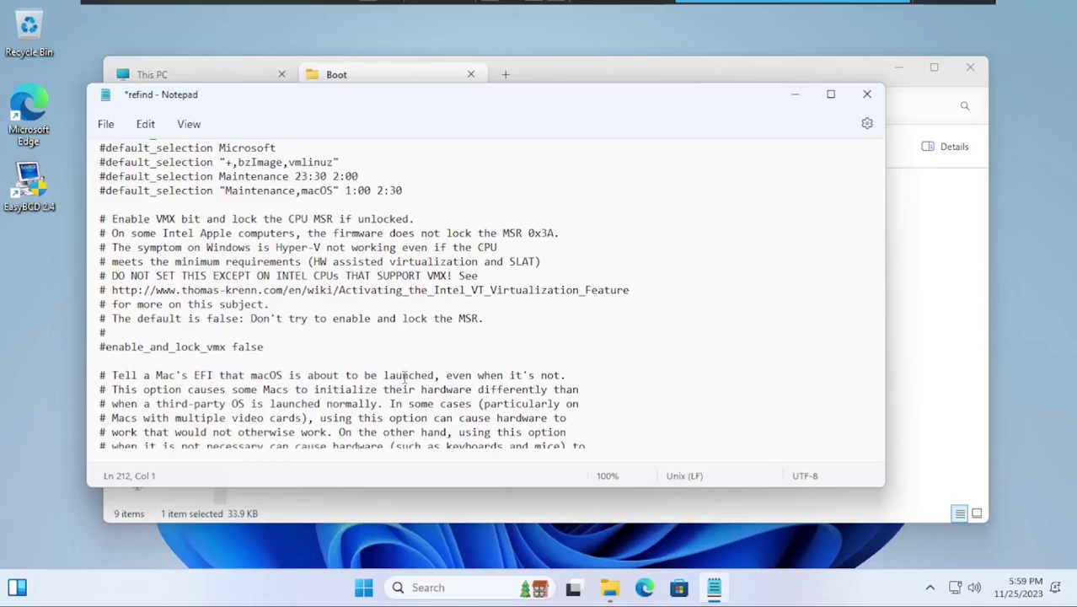
scroll(405, 377, "down", 2)
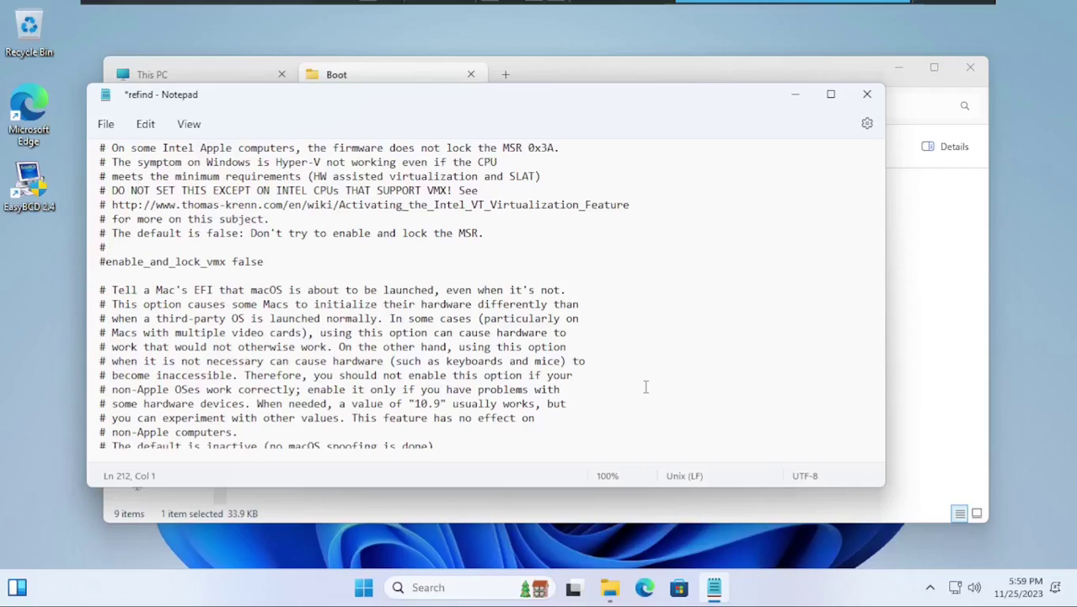
scroll(645, 387, "down", 3)
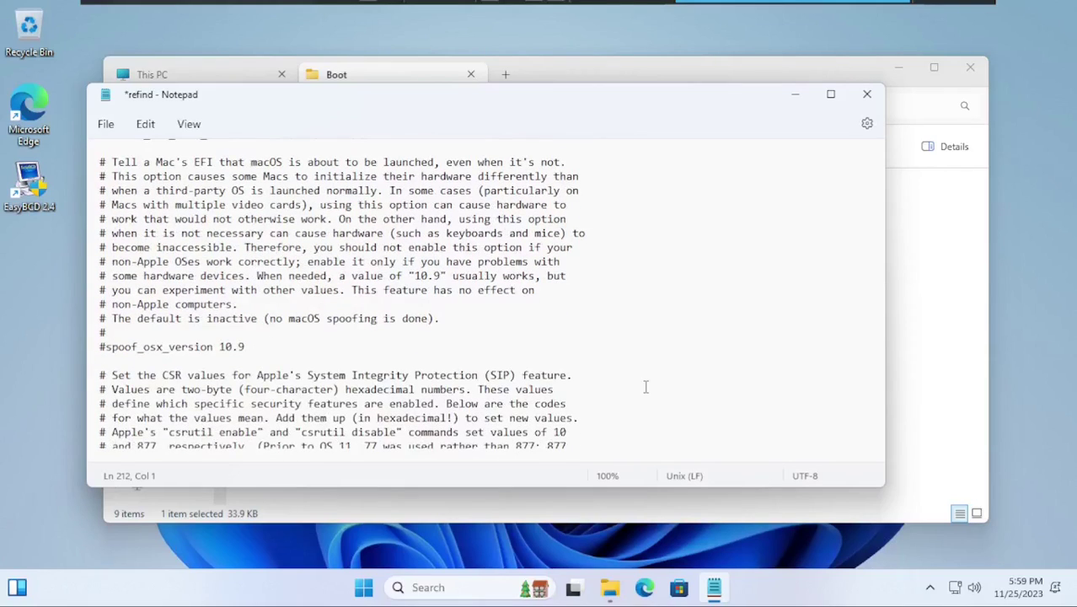
scroll(645, 386, "down", 12)
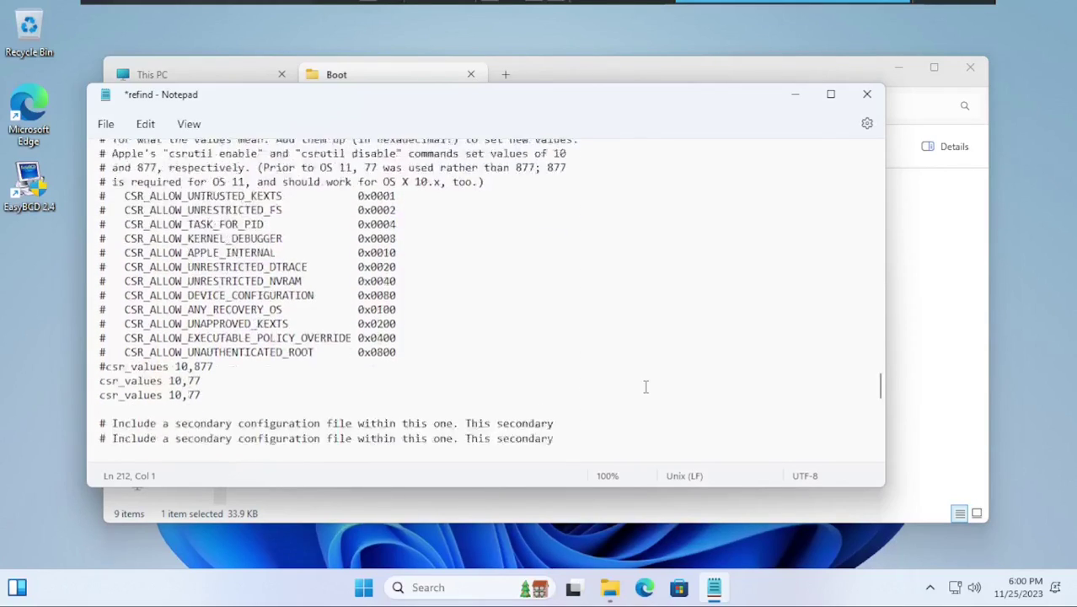
scroll(645, 387, "down", 20)
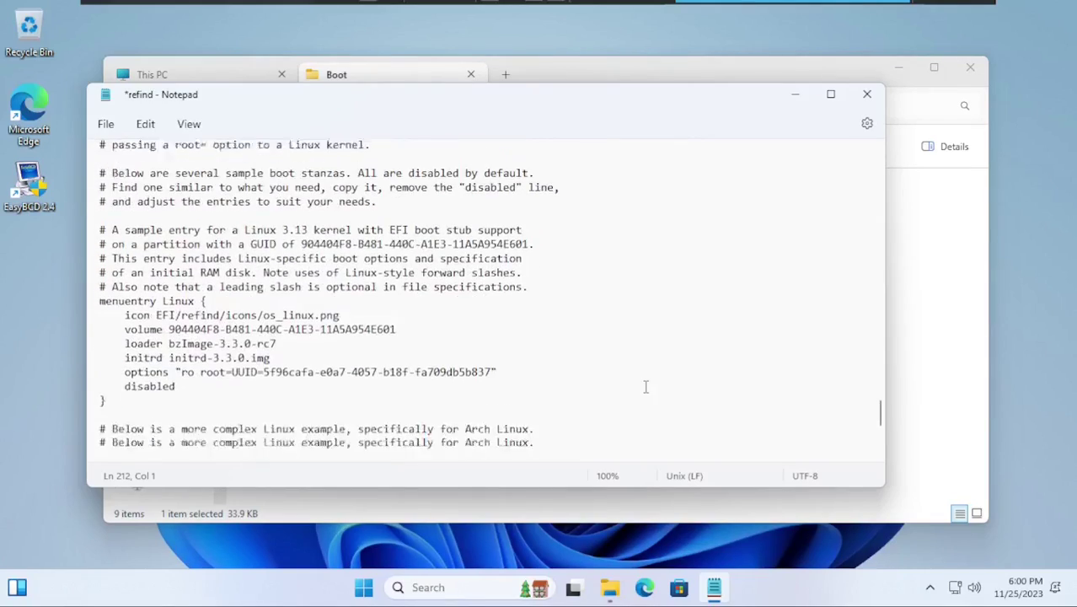
scroll(476, 323, "down", 12)
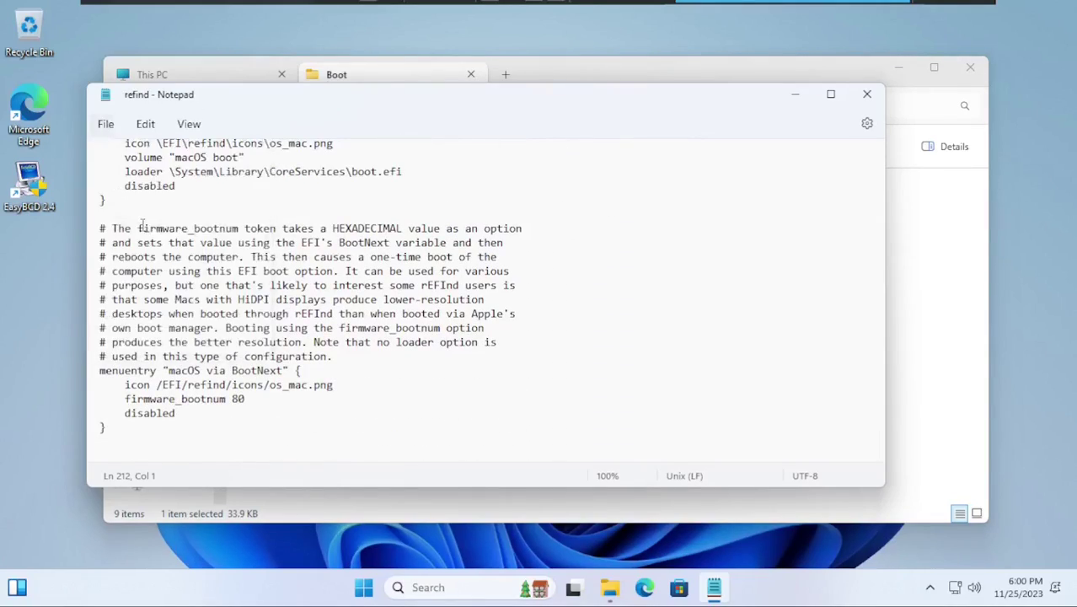
Restart Windows 11.
left_click(364, 587)
left_click(733, 559)
left_click(769, 505)
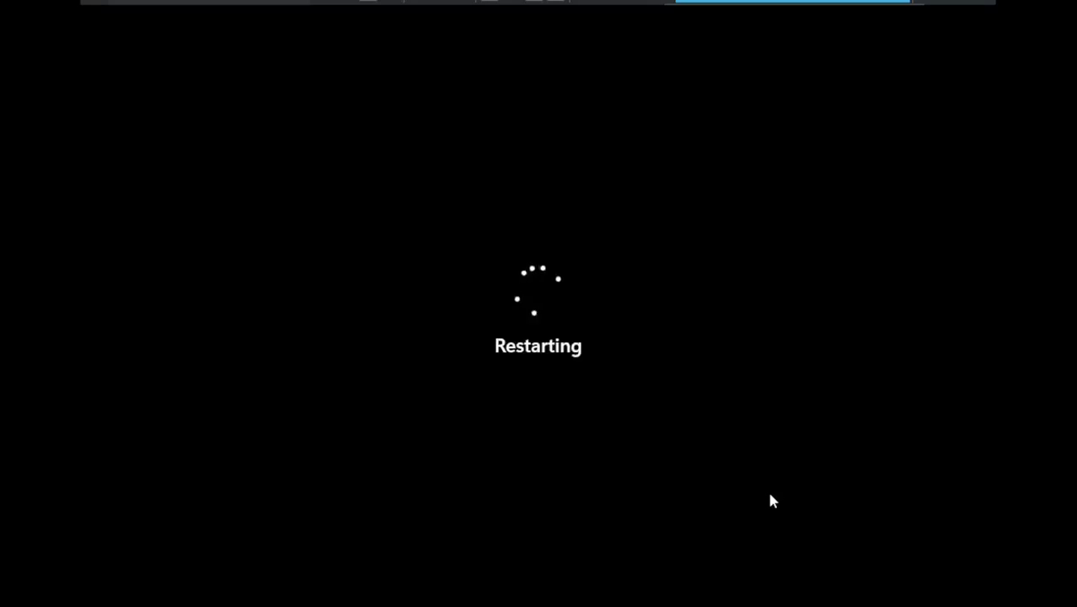
Disconnect the virtual machine's CD/DVD drive during the restart, and boot Windows 11 from the second Windows entry in rEFInd.
mouse_move(325, 2)
left_click(222, 14)
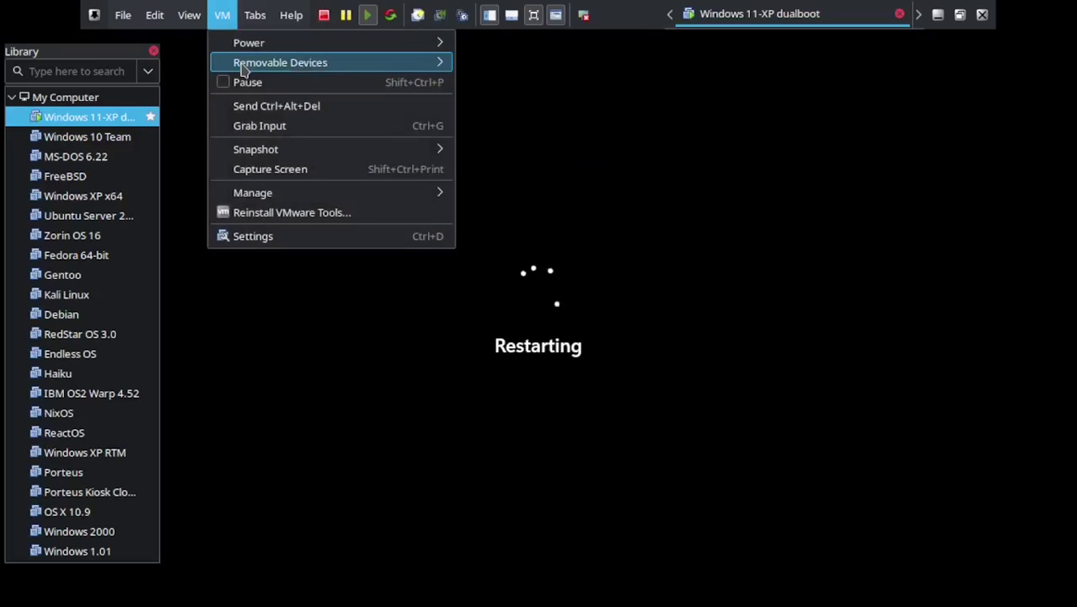
mouse_move(280, 62)
mouse_move(573, 62)
left_click(718, 61)
left_click(202, 7)
left_click(206, 63)
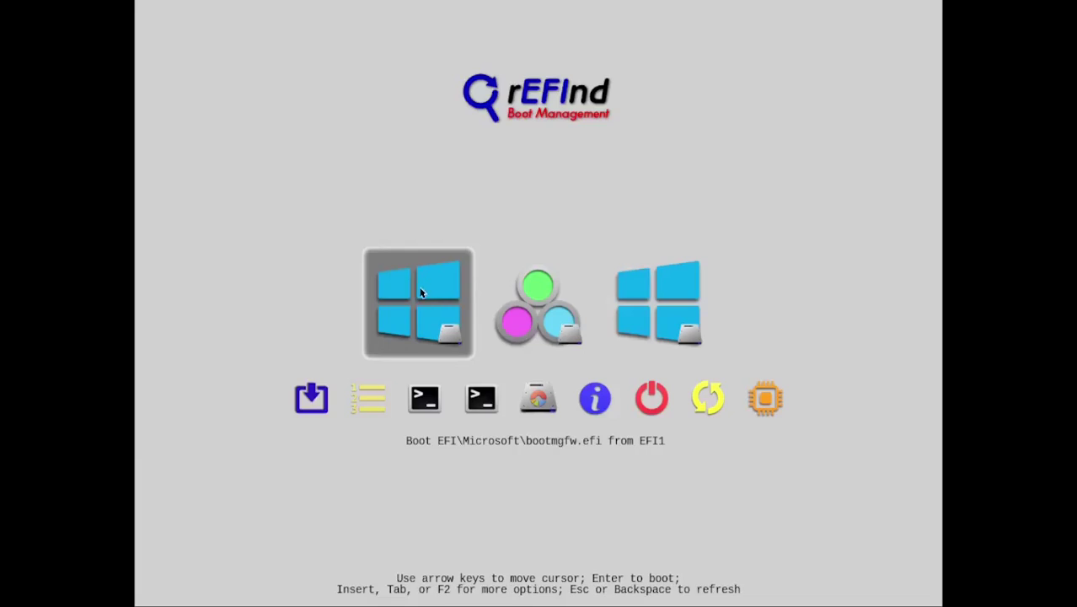
left_click(657, 302)
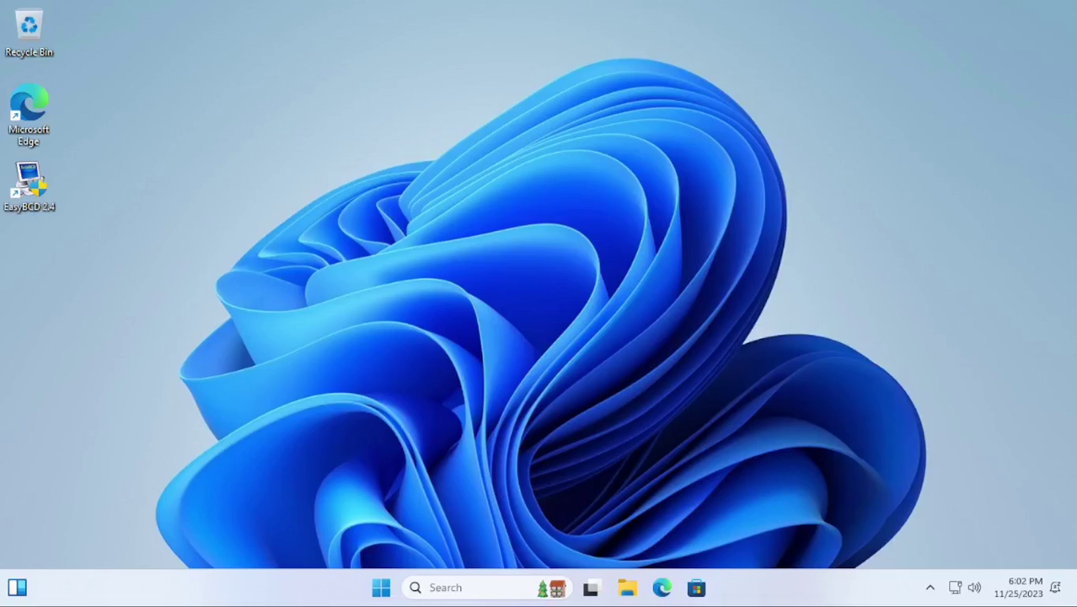
Open refind.conf from EFI\Boot on EFI2 (G:) for editing.
left_click(383, 597)
left_click(630, 590)
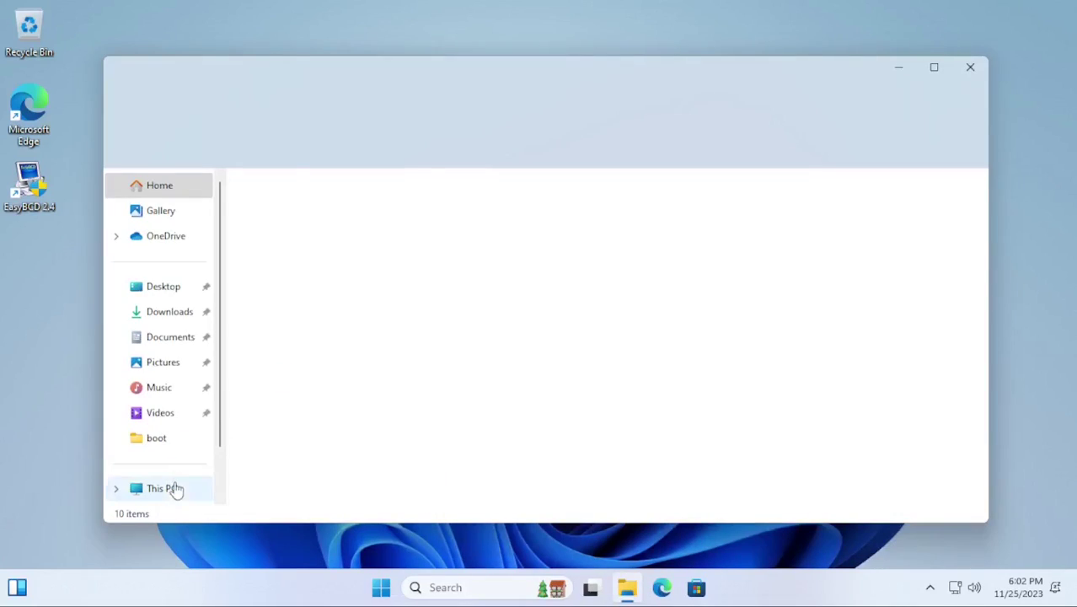
left_click(173, 488)
double_click(572, 276)
double_click(345, 251)
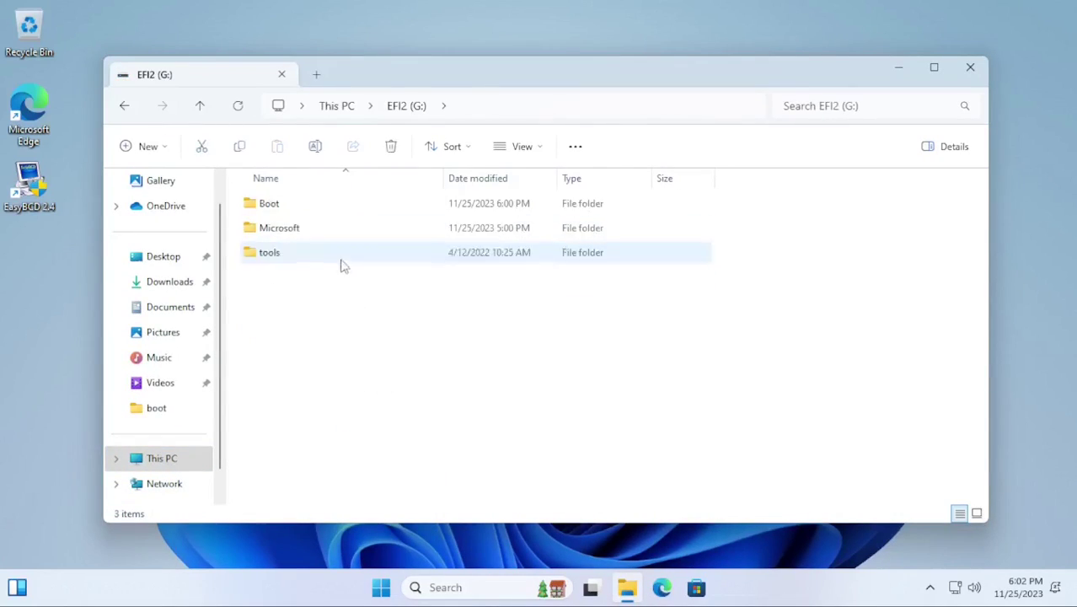
double_click(320, 204)
double_click(531, 395)
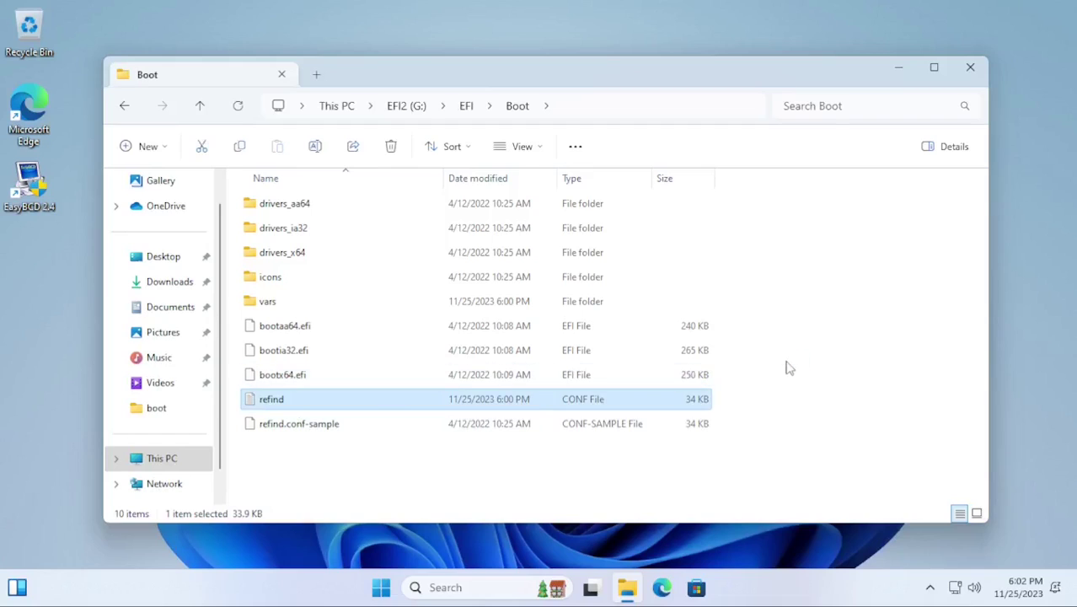
Examine the refind.conf options from the NVRAM and text mode settings through mouse, tools, scanning and default selection.
scroll(622, 311, "down", 15)
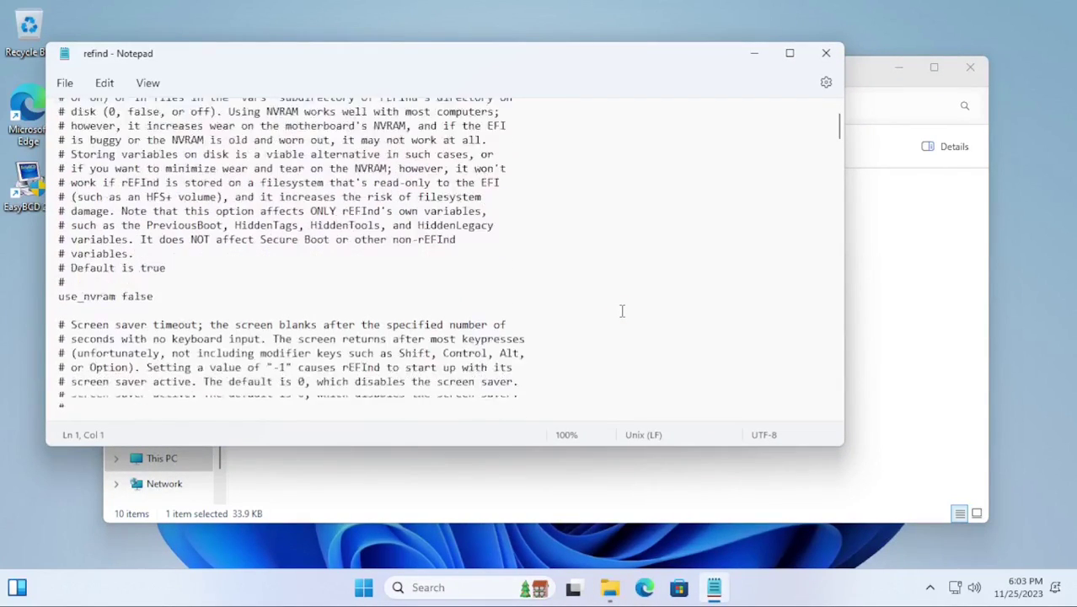
scroll(622, 311, "down", 15)
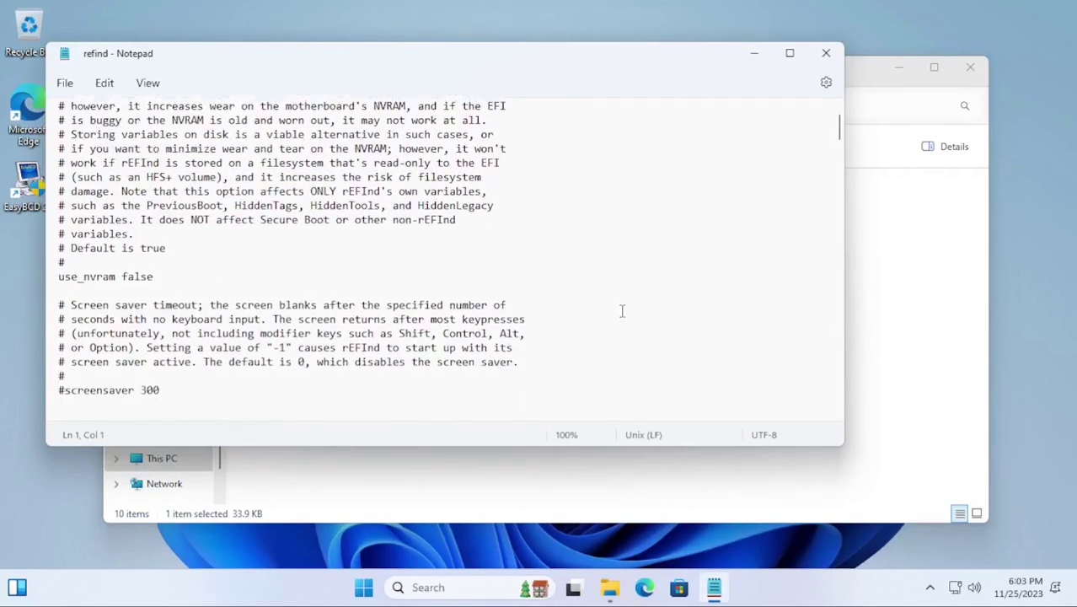
scroll(622, 311, "down", 15)
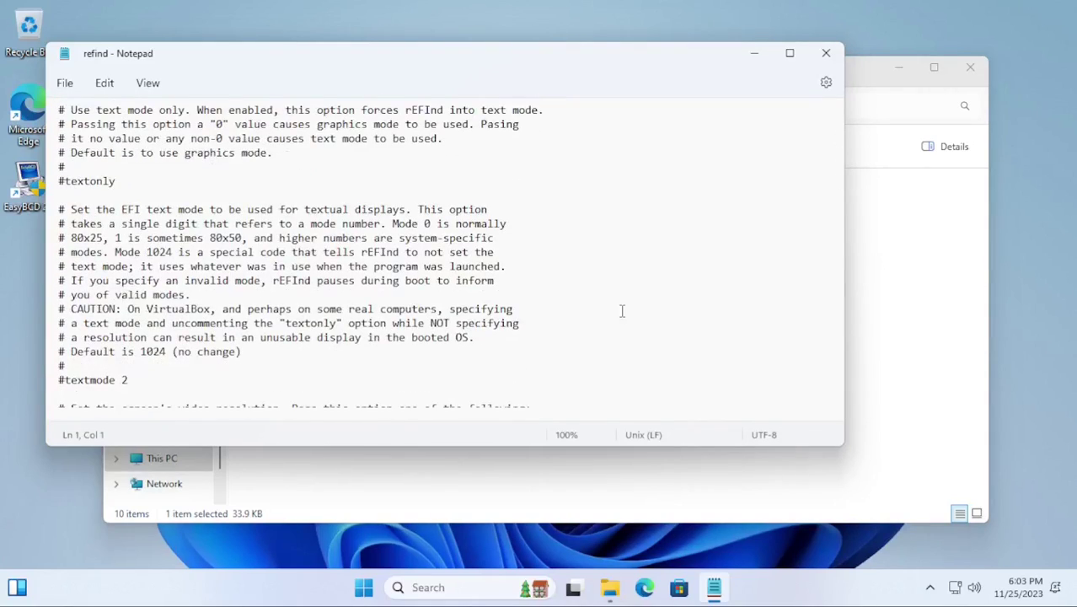
scroll(622, 311, "down", 3)
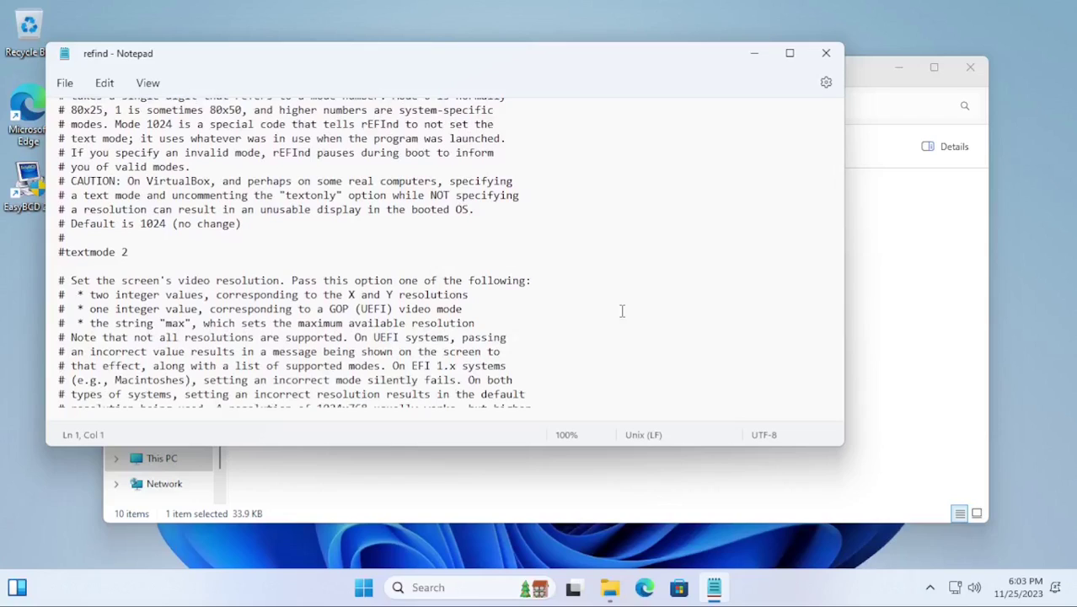
scroll(622, 310, "down", 6)
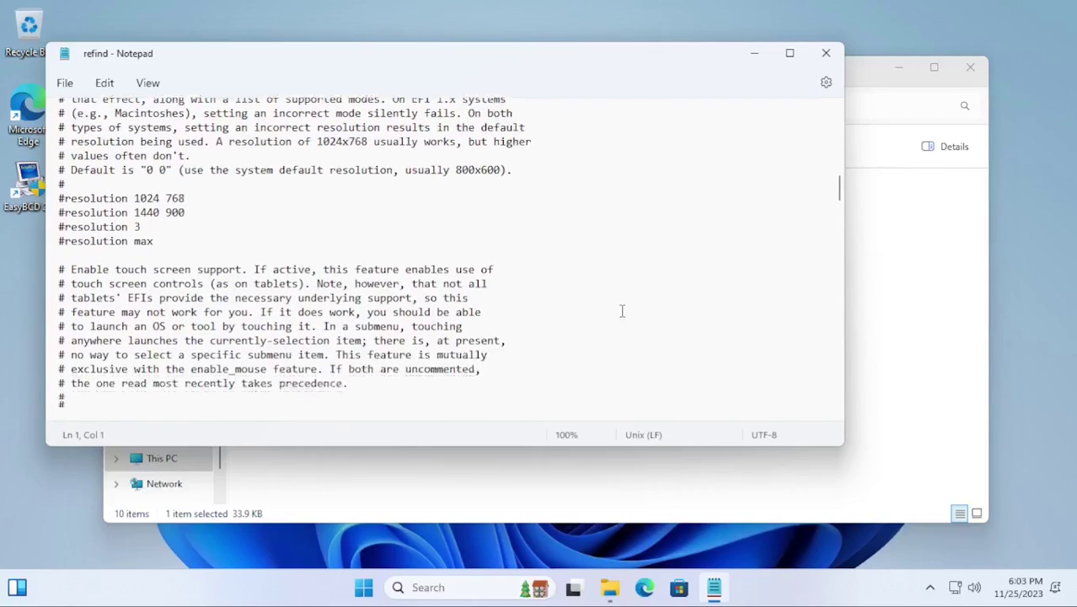
scroll(622, 310, "down", 4)
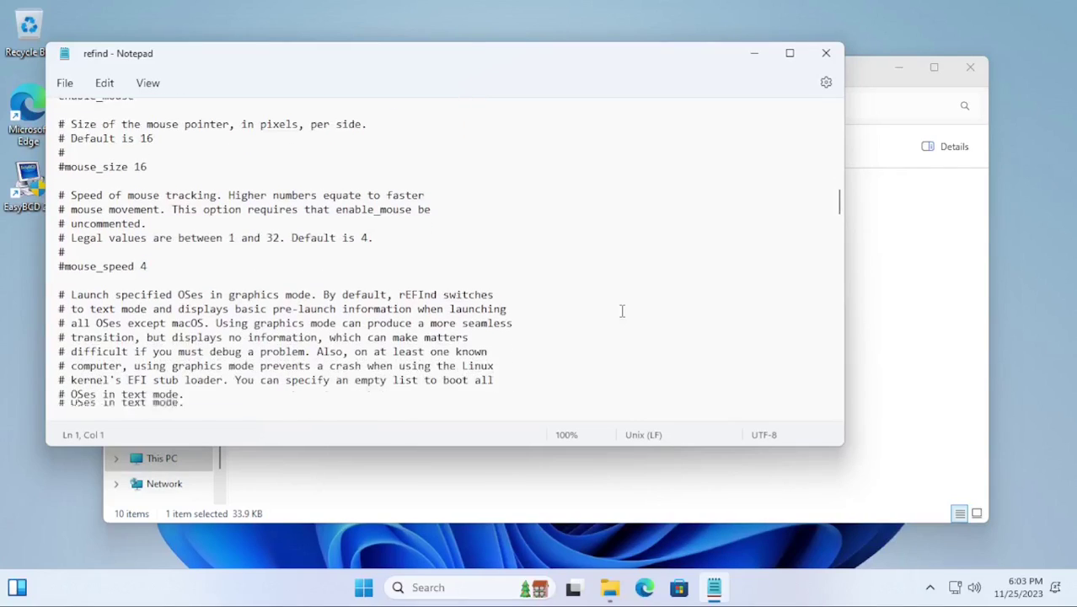
scroll(639, 340, "down", 20)
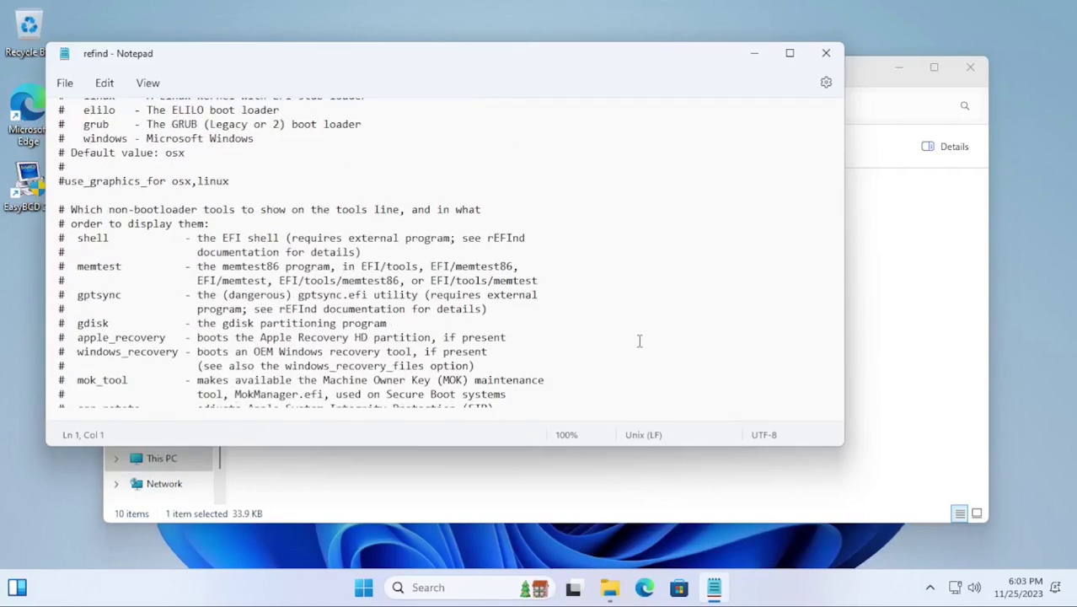
scroll(639, 340, "down", 3)
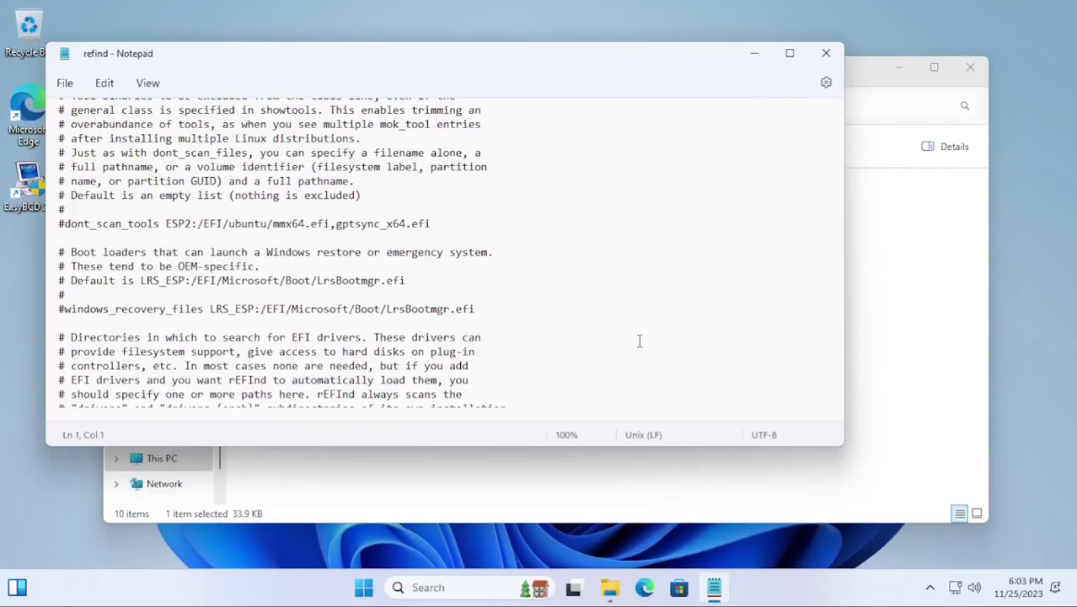
scroll(639, 340, "down", 15)
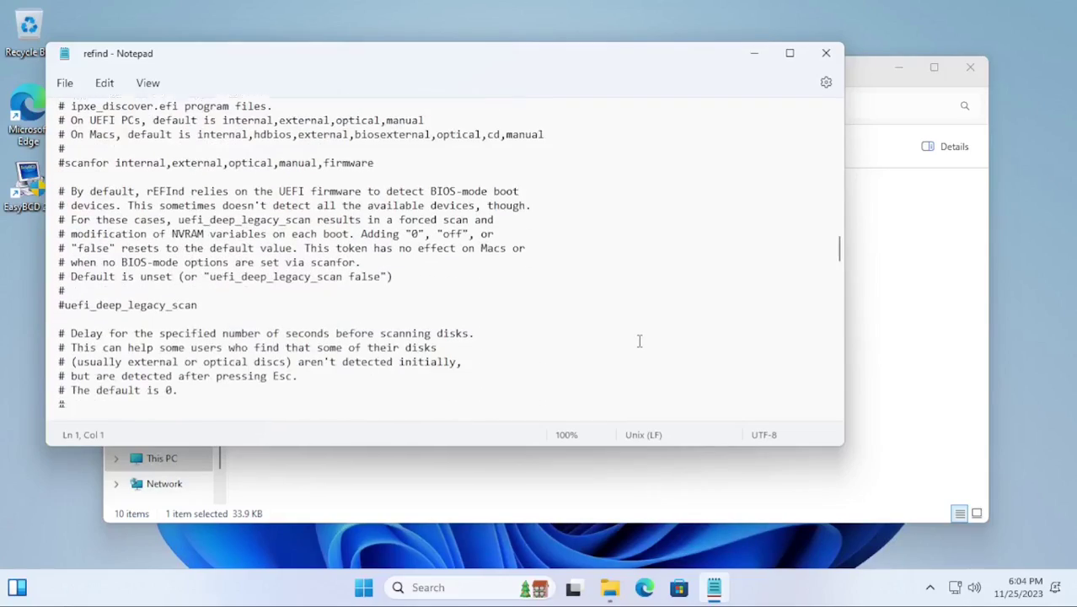
scroll(638, 341, "down", 6)
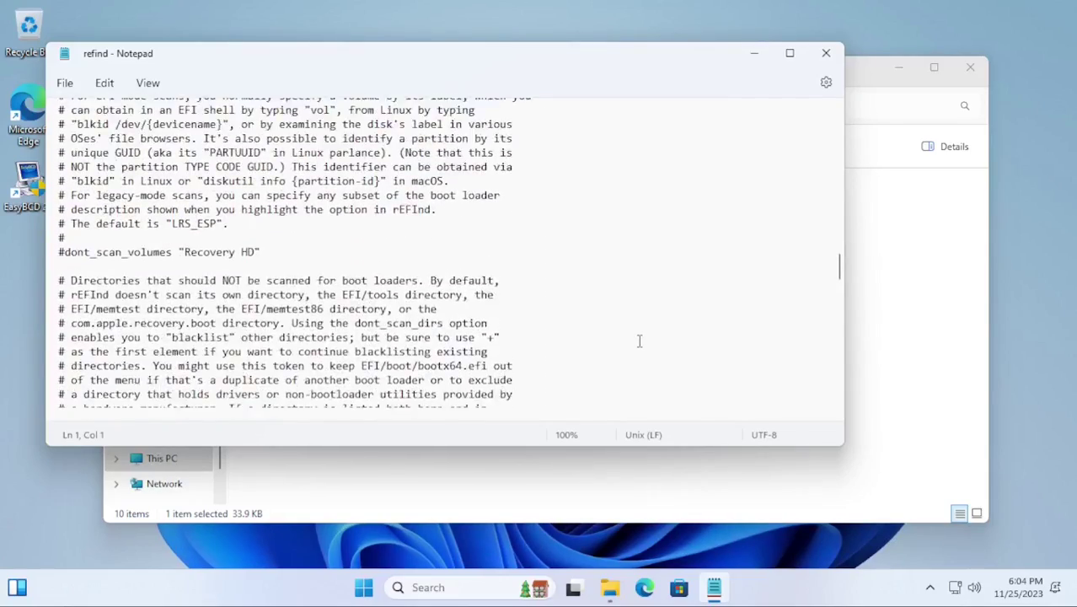
scroll(638, 340, "down", 5)
scroll(638, 340, "down", 15)
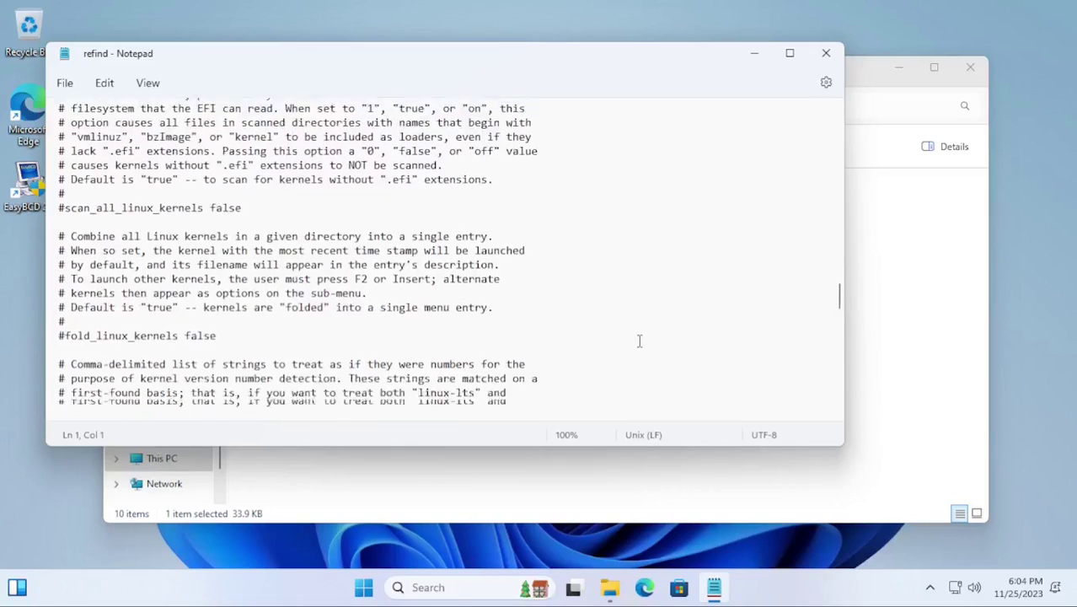
scroll(638, 341, "down", 4)
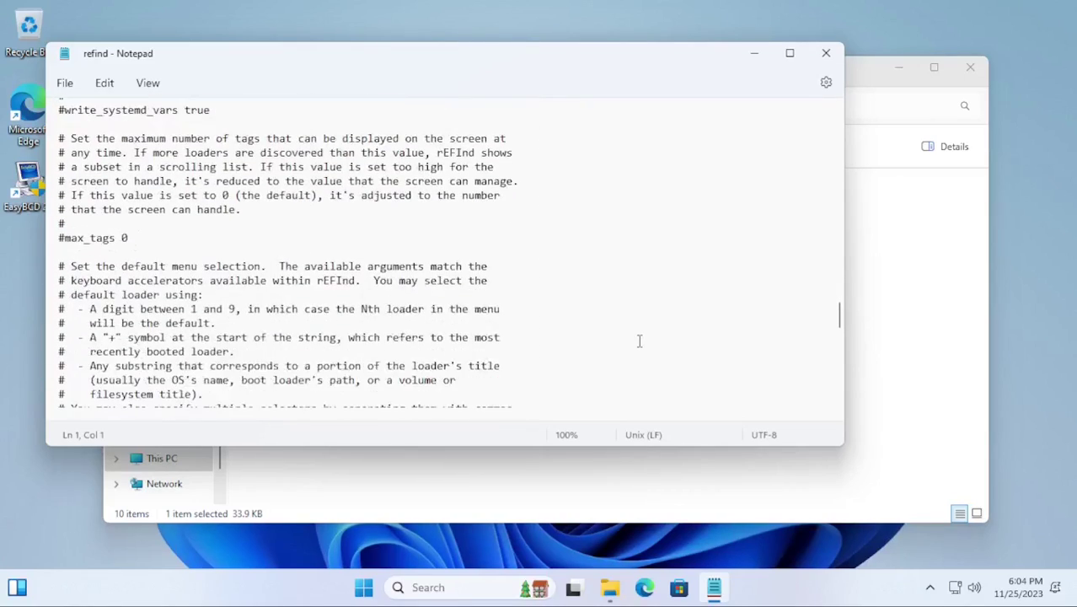
scroll(638, 340, "down", 8)
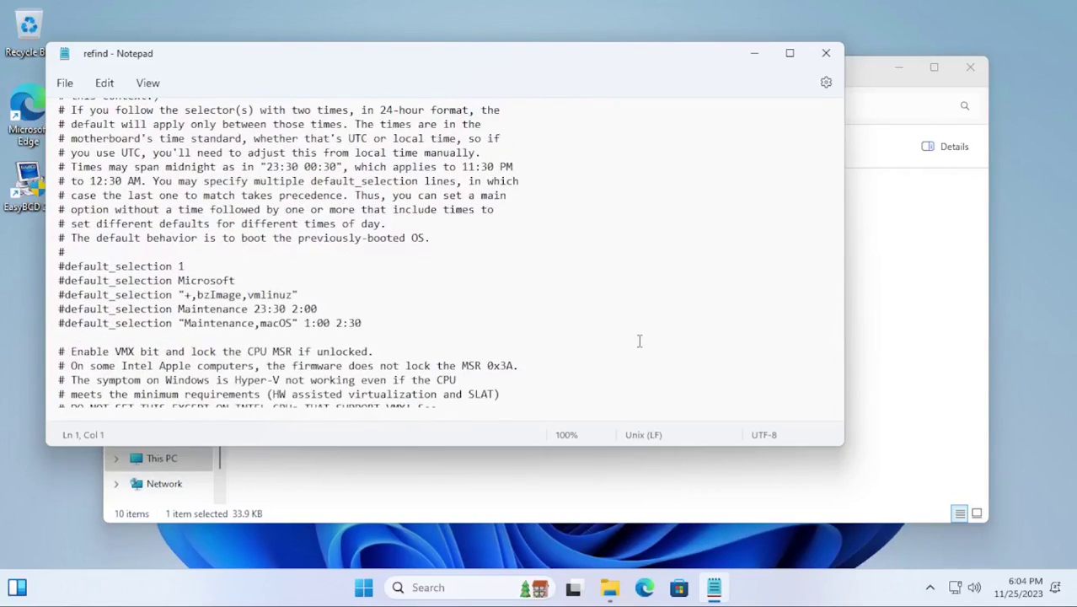
scroll(639, 340, "down", 20)
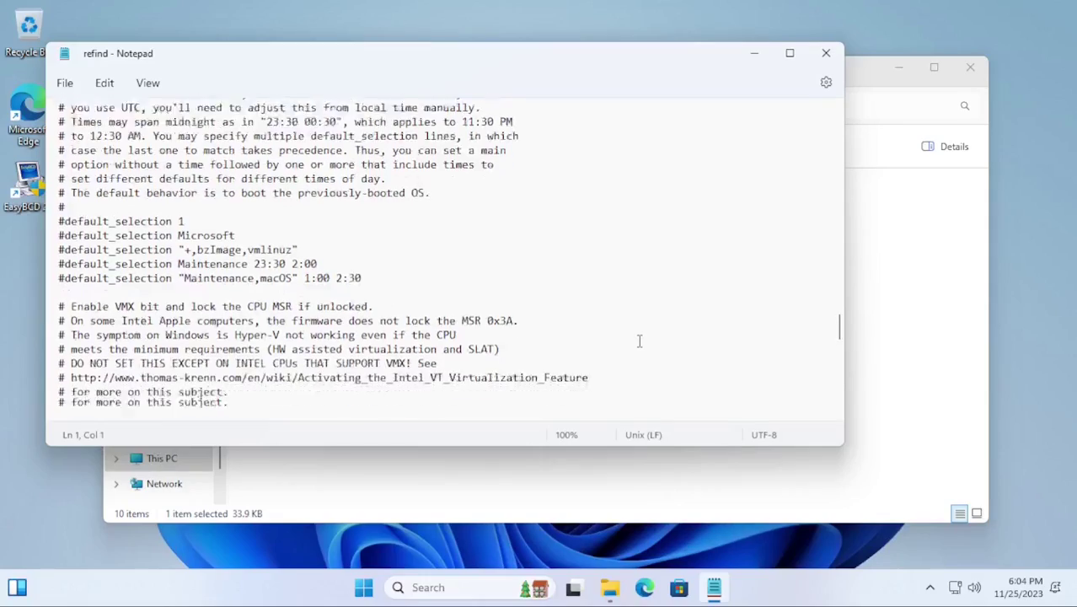
Change the value in the commented mouse_speed line of refind.conf to 8.
scroll(639, 341, "up", 15)
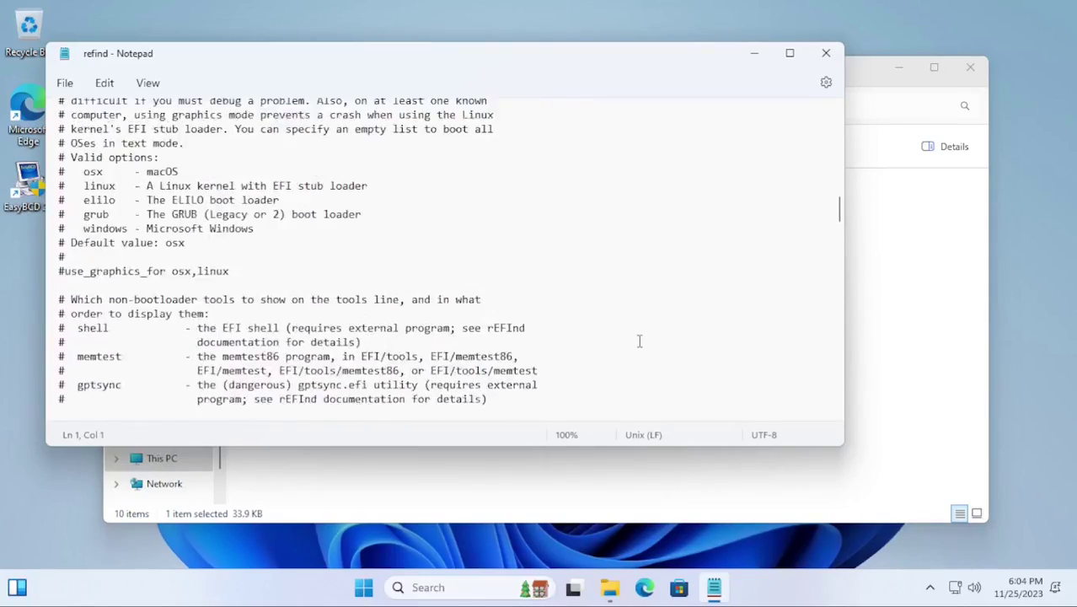
left_click(227, 329)
key("BackSpace")
type("8")
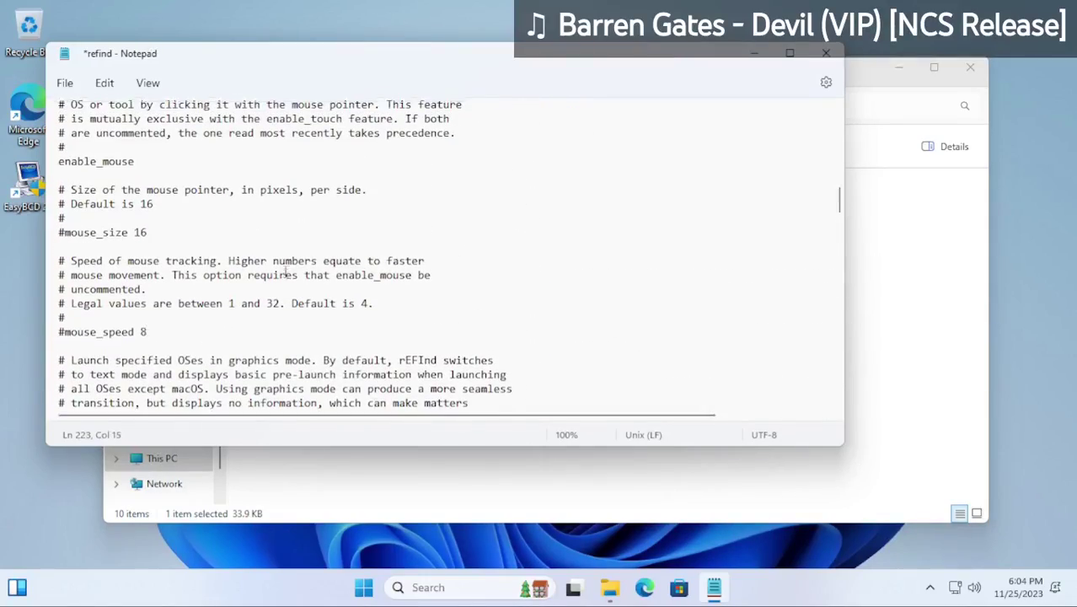
Change the value in the commented mouse_size line of refind.conf to 32.
scroll(365, 242, "up", 1)
left_click(370, 270)
key("BackSpace")
key("BackSpace")
type("32")
scroll(253, 254, "up", 11)
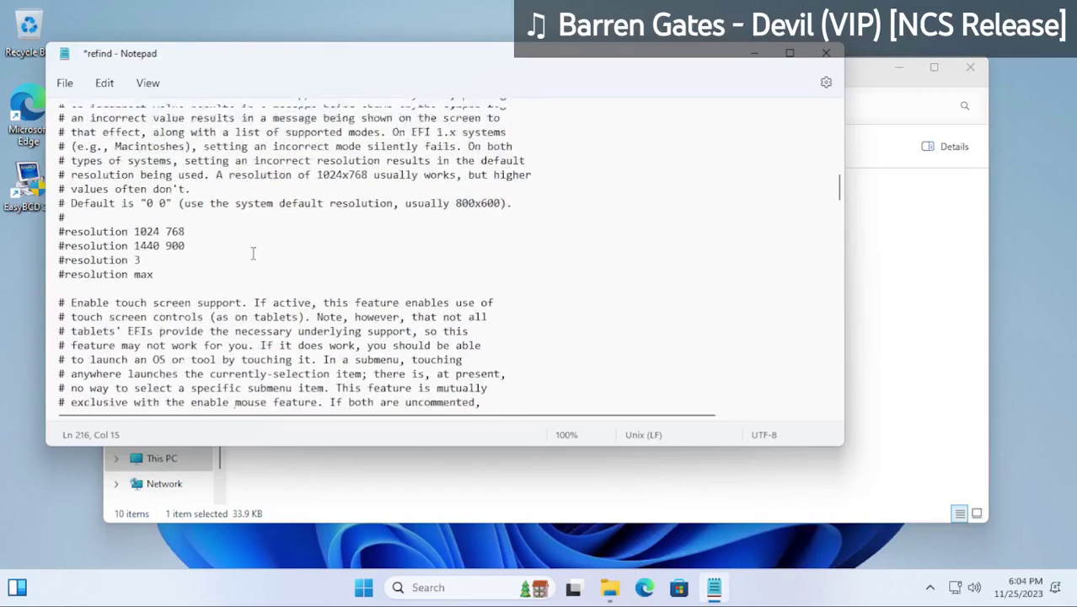
Uncomment the first resolution line in refind.conf, set it to 1366 768, and save the file.
left_click(210, 329)
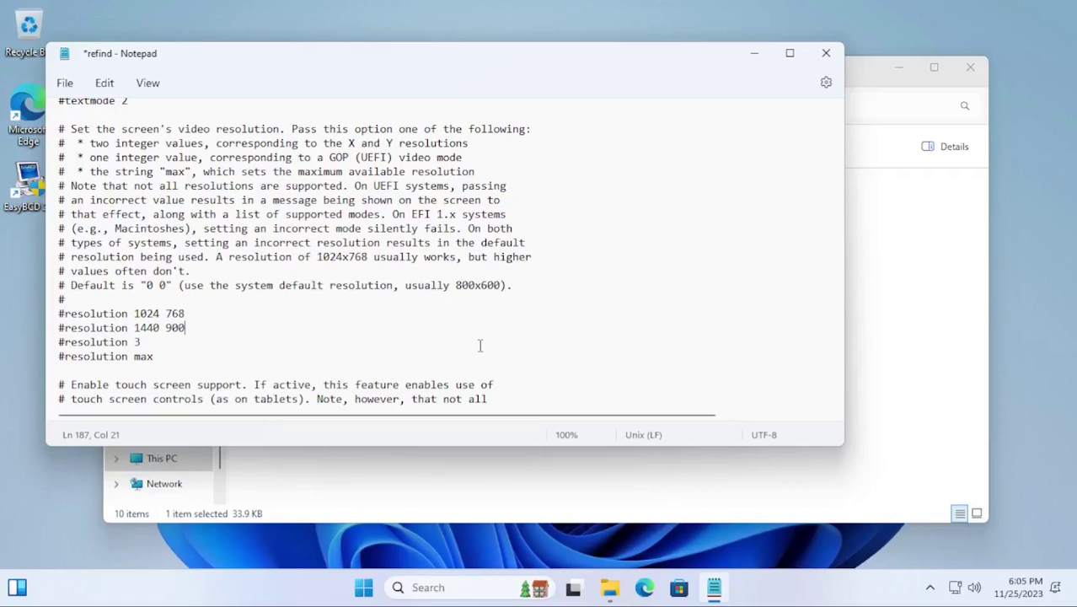
key("Up")
key("Left")
key("Left")
key("Left")
key("Left")
key("Left")
key("Left")
key("Left")
key("BackSpace")
key("Right")
key("Right")
key("Right")
key("Right")
key("Right")
key("Right")
key("Right")
key("Right")
key("Right")
key("Right")
key("Right")
key("Right")
key("Right")
key("Right")
key("Right")
key("BackSpace")
key("BackSpace")
key("BackSpace")
type("366")
left_click(65, 82)
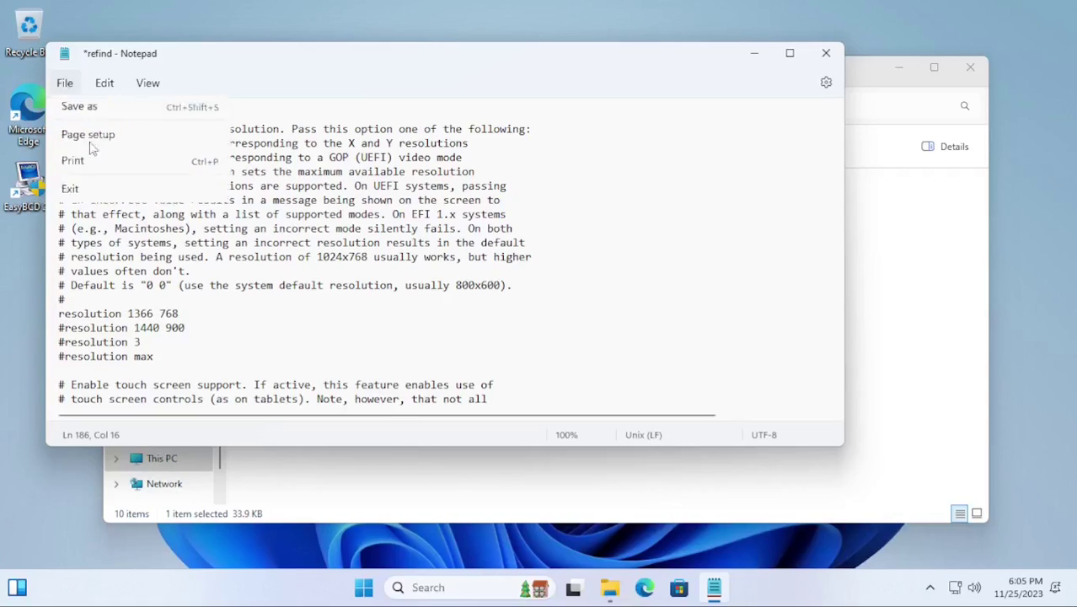
left_click(91, 190)
Change the width in the active resolution line to 1360, then save and close refind.conf.
key("BackSpace")
type("0")
left_click(66, 84)
left_click(88, 190)
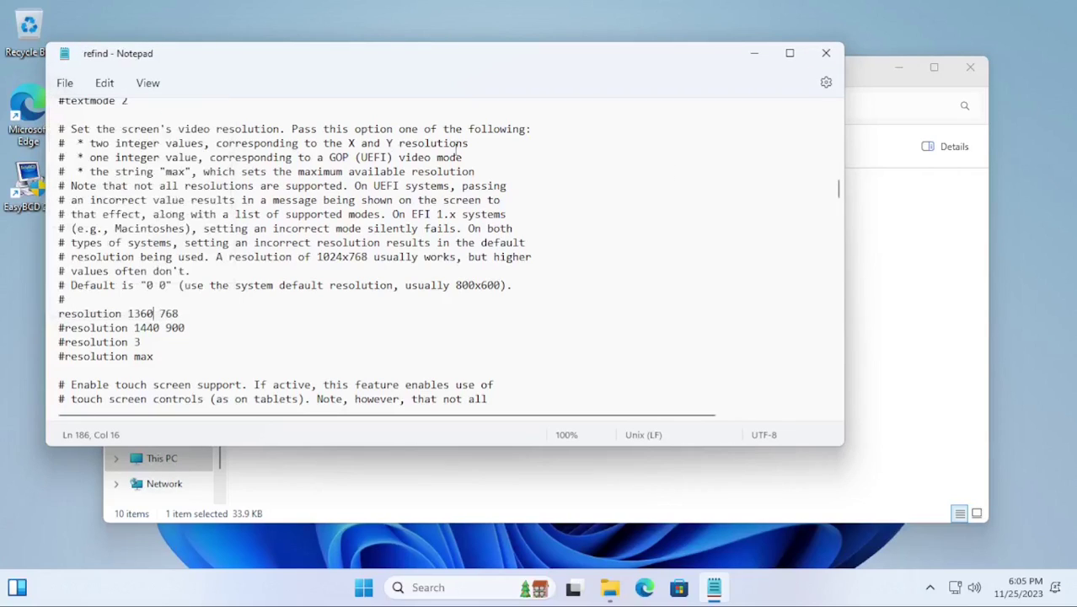
left_click(825, 54)
Restart Windows and continue to the rEFInd boot menu.
left_click(382, 587)
left_click(729, 532)
left_click(731, 511)
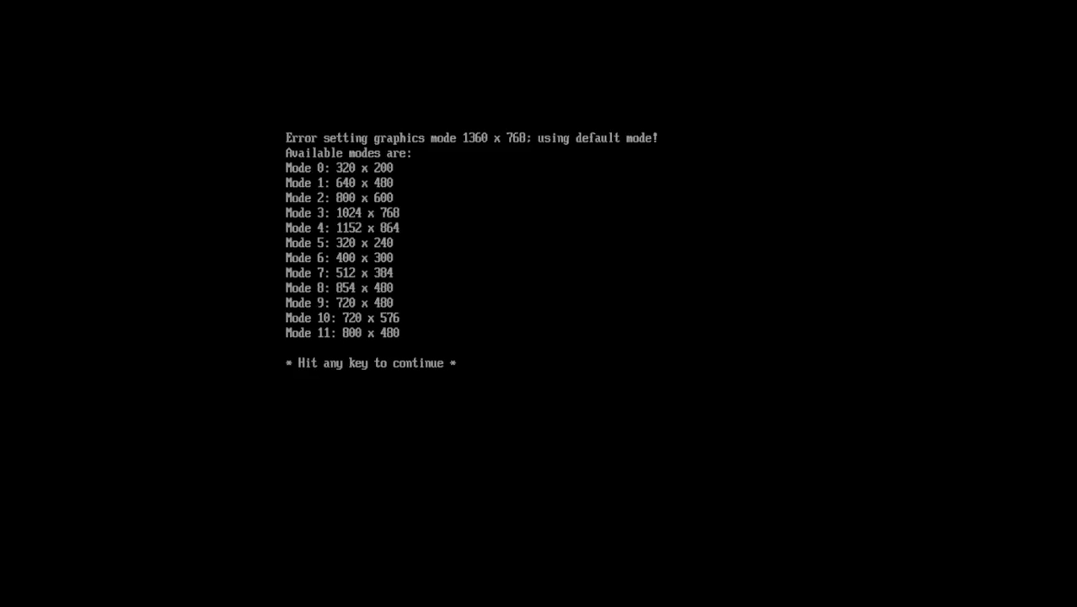
key("Return")
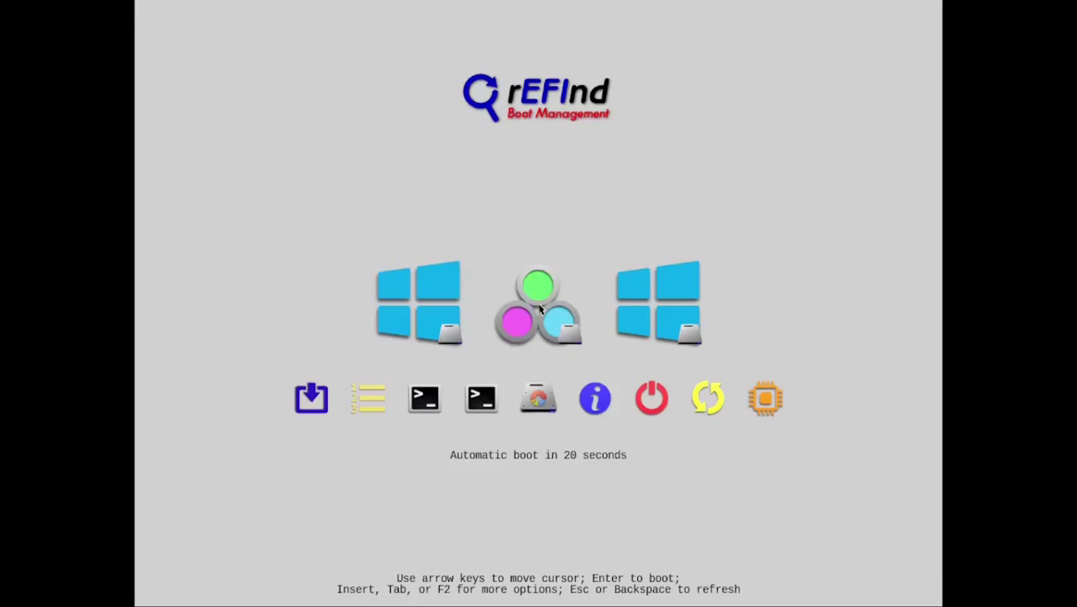
Launch the EFI shell from rEFInd, skip startup.nsh, and list the contents of fs0:.
left_click(426, 402)
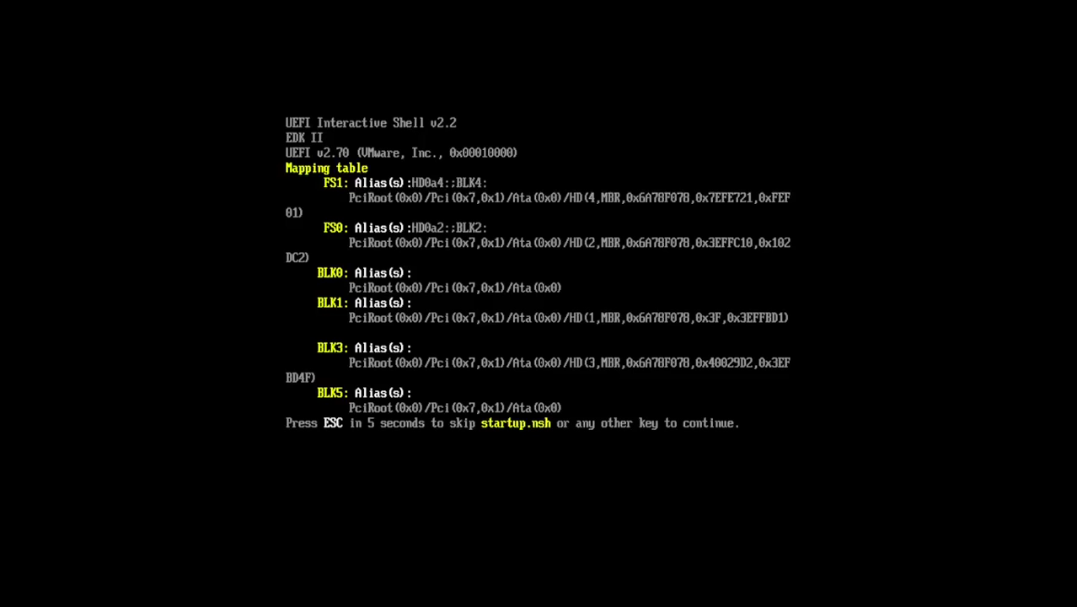
key("Escape")
type("fs0:")
key("Return")
type("ls")
key("Return")
Switch to fs1:, list its contents, then go to EFI\Boot and list the files there.
type("fs1:")
key("Return")
type("ls cd EFI")
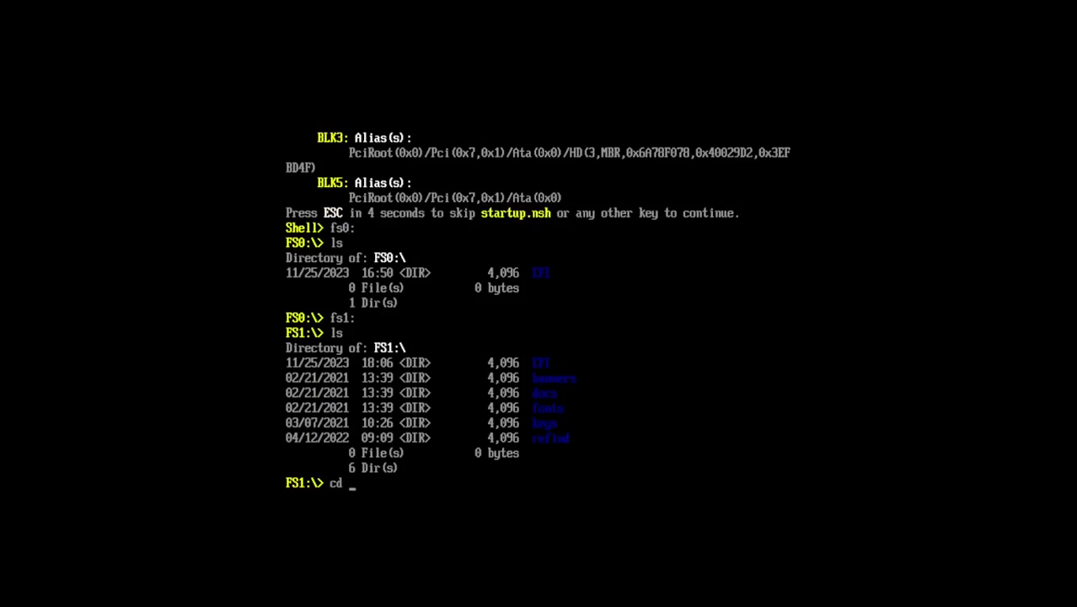
key("Return")
type("dir")
key("Return")
type("cd Boot")
key("Return")
type("dir")
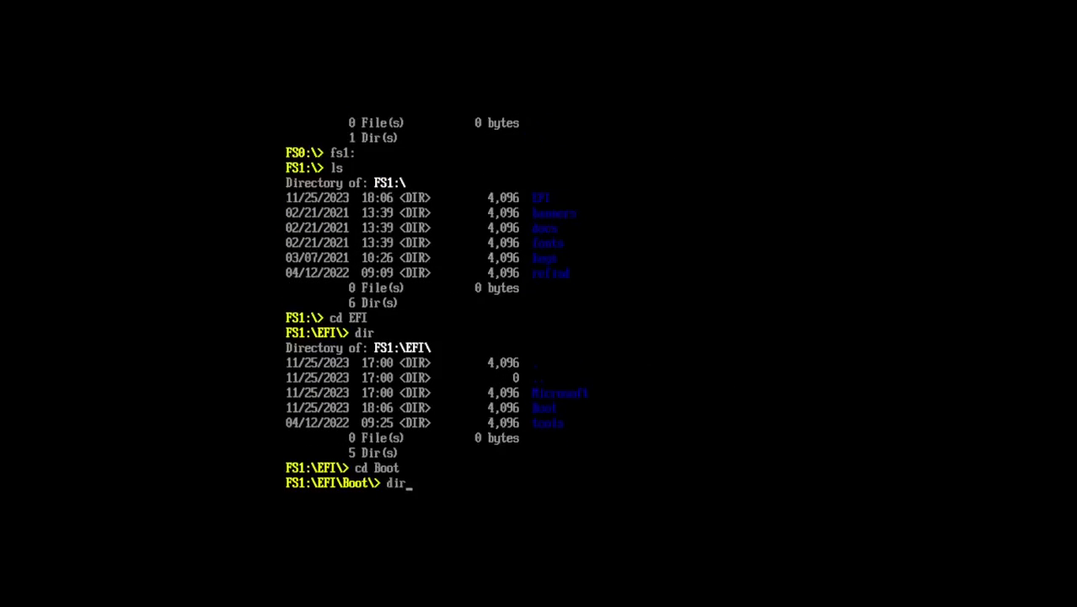
key("Return")
Open refind.conf from EFI\Boot for editing and go to the active screen resolution line.
type("edit refind.conf")
key("Return")
key("Down")
key("Down")
key("Down")
key("Down")
key("Down")
key("Down")
key("Down")
key("Down")
key("Down")
key("Down")
key("Down")
key("Down")
key("Down")
key("Down")
key("Down")
key("Down")
key("Down")
key("Down")
key("Down")
key("Down")
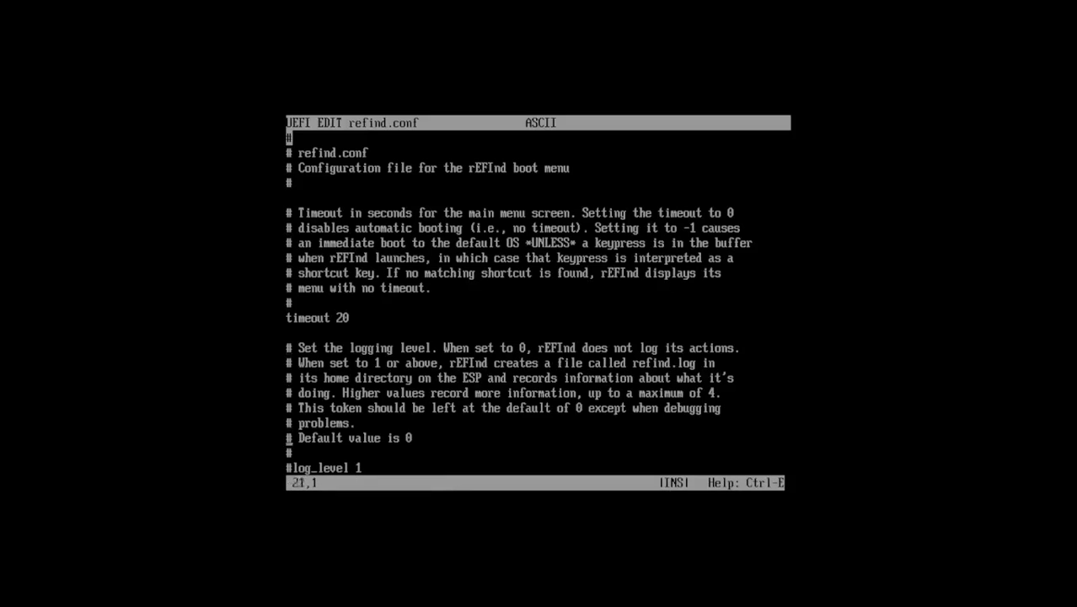
key("Down")
key("Down")
key("Down")
key("Down")
key("Down")
key("Down")
key("Down")
key("Down")
key("Down")
key("Down")
key("Down")
key("Down")
key("Down")
key("Down")
key("Down")
key("Down")
key("Down")
key("Down")
key("Down")
key("Down")
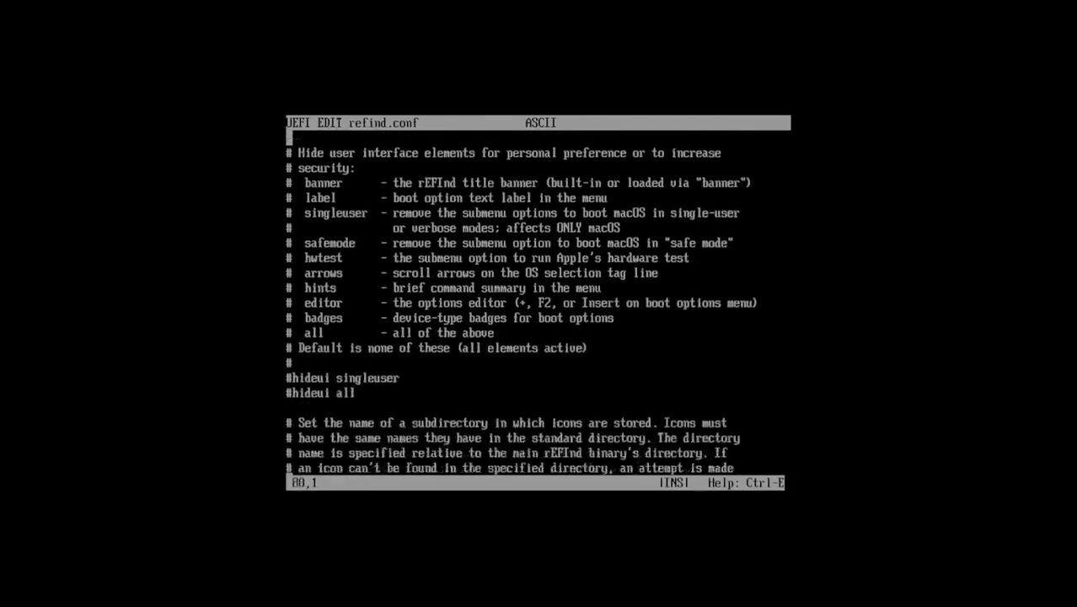
key("Down")
key("Down")
key("Down")
key("Down")
key("Down")
key("Down")
key("Down")
key("Down")
key("Down")
key("Down")
key("Down")
key("Down")
key("Down")
key("Down")
key("Down")
key("Down")
key("Down")
key("Down")
key("Down")
key("Down")
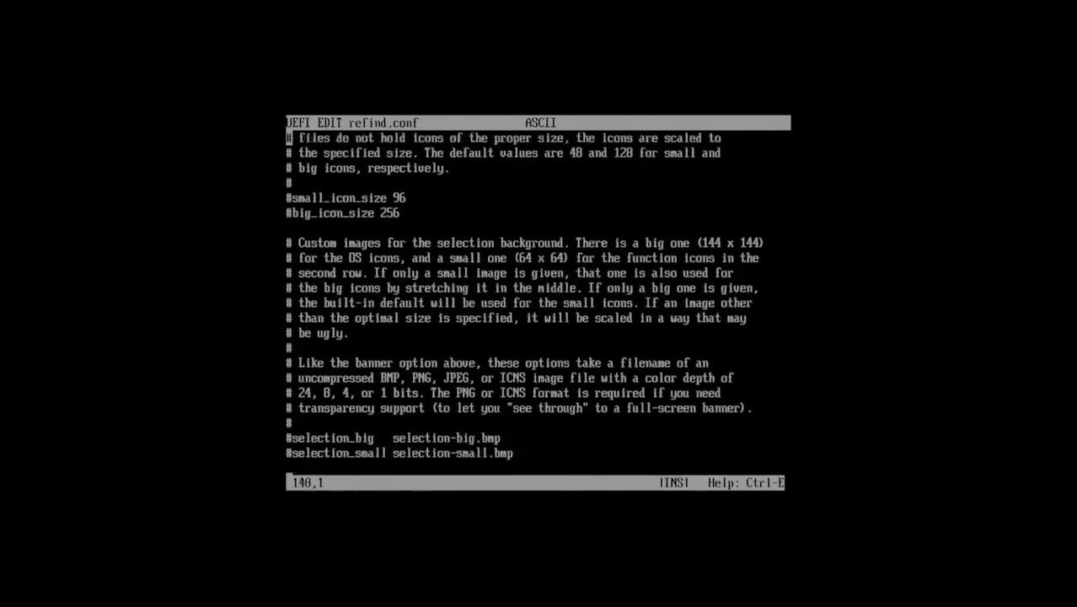
key("Down")
key("Down")
key("Down")
key("Down")
key("Down")
key("Down")
key("Down")
key("Down")
key("Down")
key("Down")
key("Down")
key("Down")
key("Down")
key("Down")
key("Down")
key("Down")
key("Down")
key("Down")
key("Down")
key("Down")
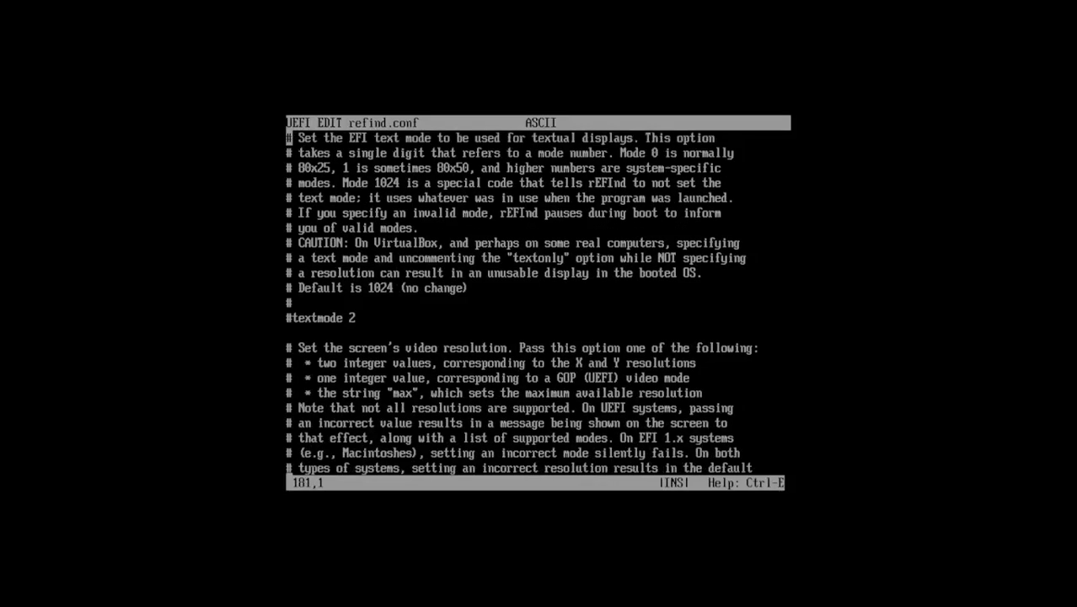
key("Down")
key("Down")
key("Down")
key("Down")
key("Down")
key("Down")
key("Down")
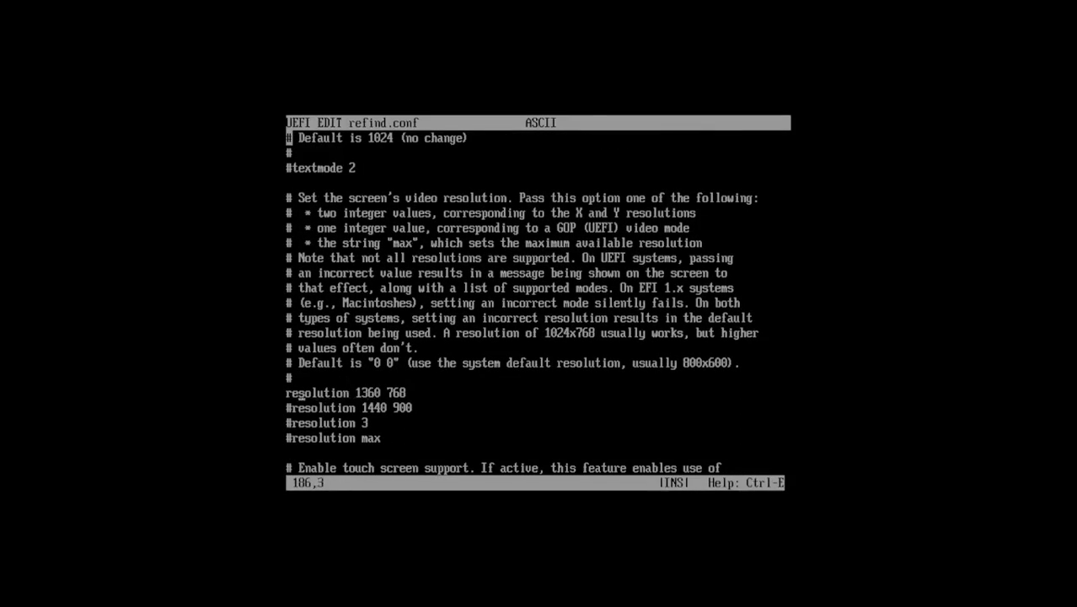
Uncomment the use_graphics_for line and add windows so that it reads use_graphics_for osx,linux,windows.
key("Down")
key("Down")
key("Down")
key("Down")
key("Down")
key("Down")
key("Down")
key("Down")
key("Down")
key("Down")
key("Down")
key("Down")
key("Down")
key("Down")
key("Down")
key("Down")
key("Down")
key("Down")
key("Down")
key("Down")
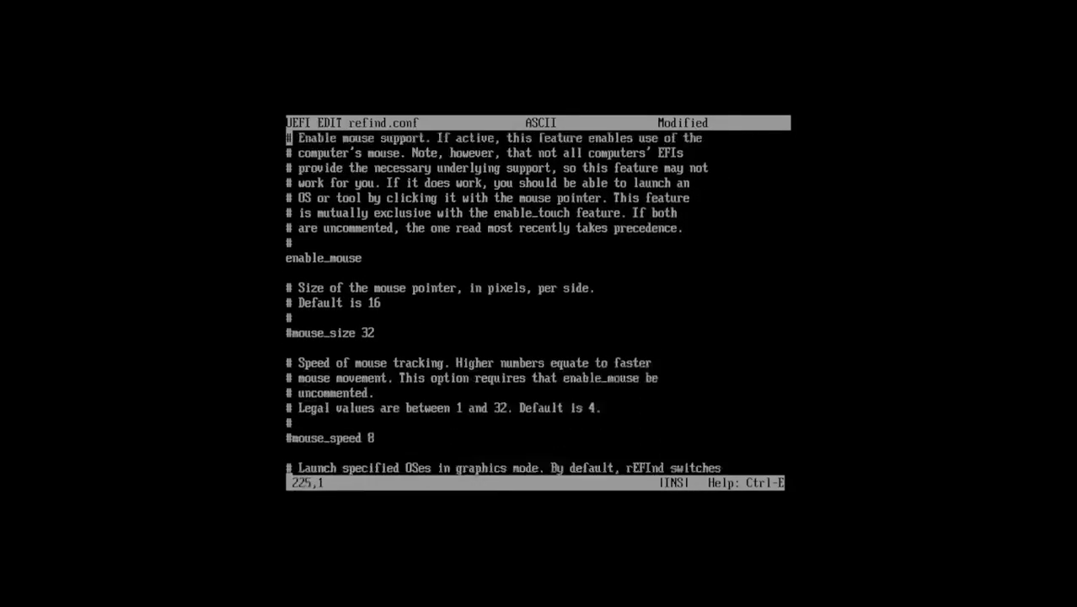
key("Down")
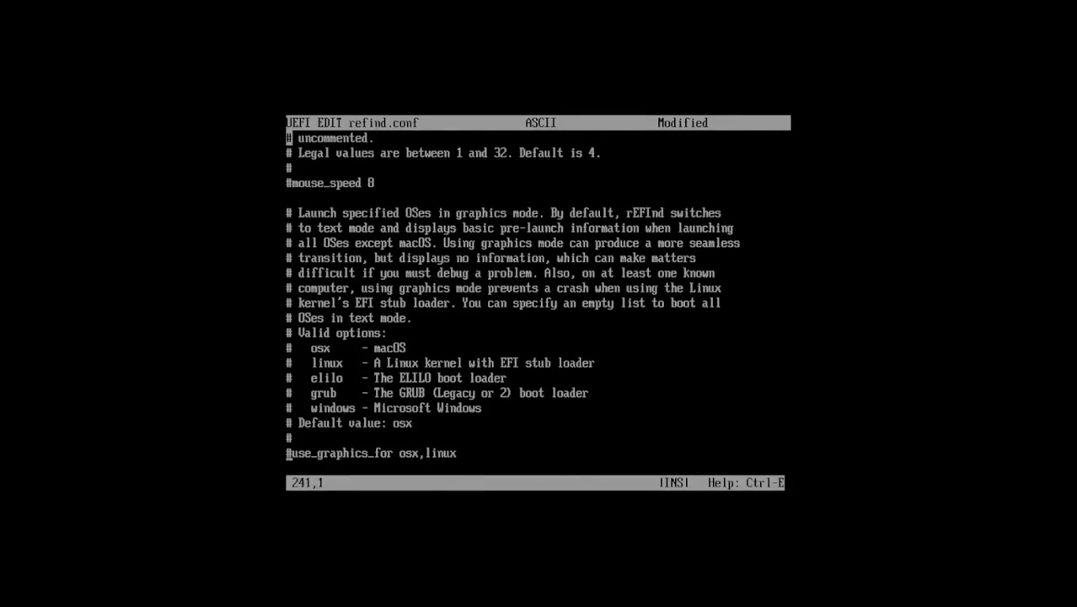
key("Delete")
key("Right")
key("Right")
key("Right")
key("Right")
key("Right")
key("Right")
key("Right")
key("Right")
key("Right")
key("Right")
key("Right")
key("Right")
key("Right")
key("Right")
key("Right")
key("Right")
key("Right")
key("Right")
key("Right")
key("Right")
type(",wind")
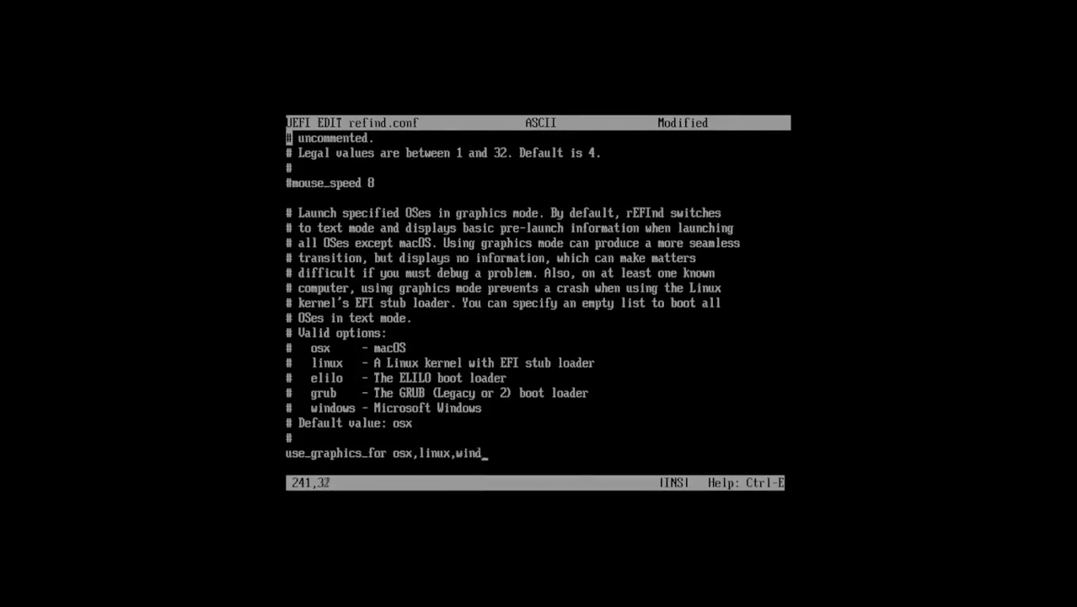
type("ows")
Check the editor's command help, save refind.conf under its existing name, and exit the editor and the EFI shell.
key("ctrl+e")
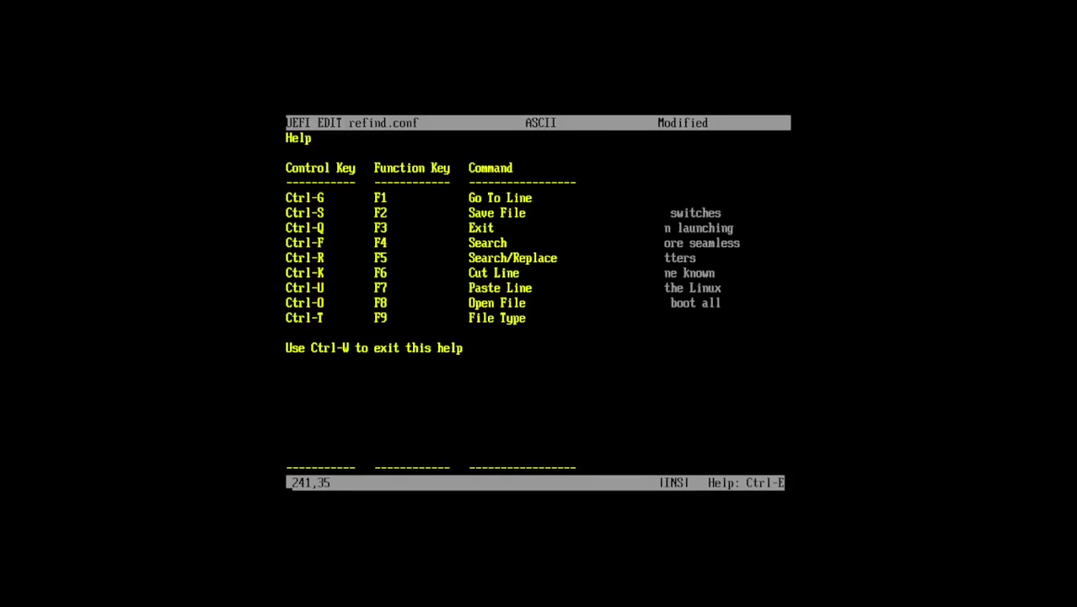
key("ctrl+w")
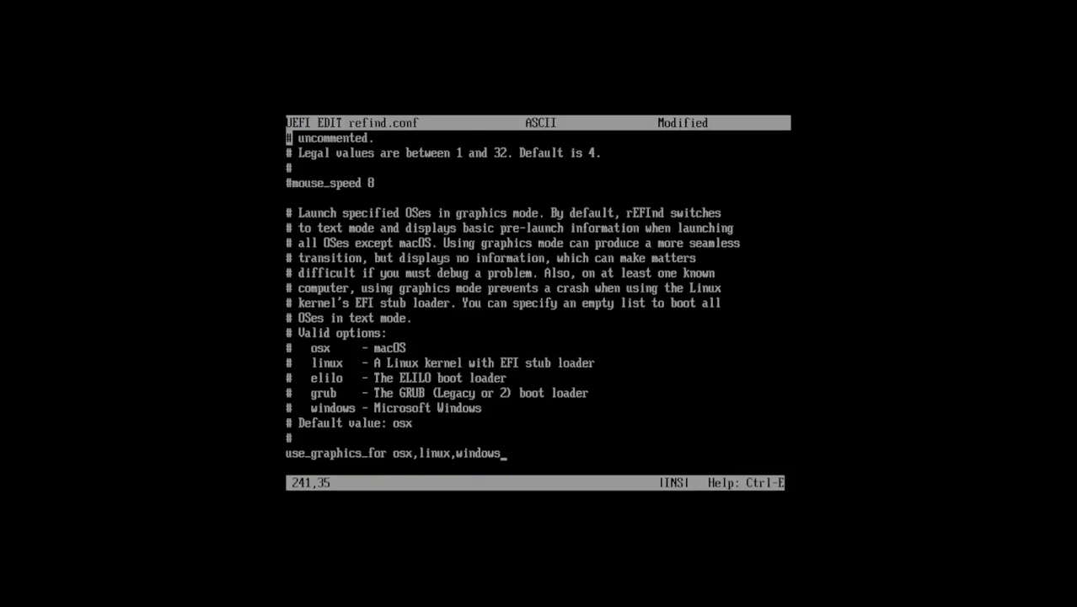
key("ctrl+s")
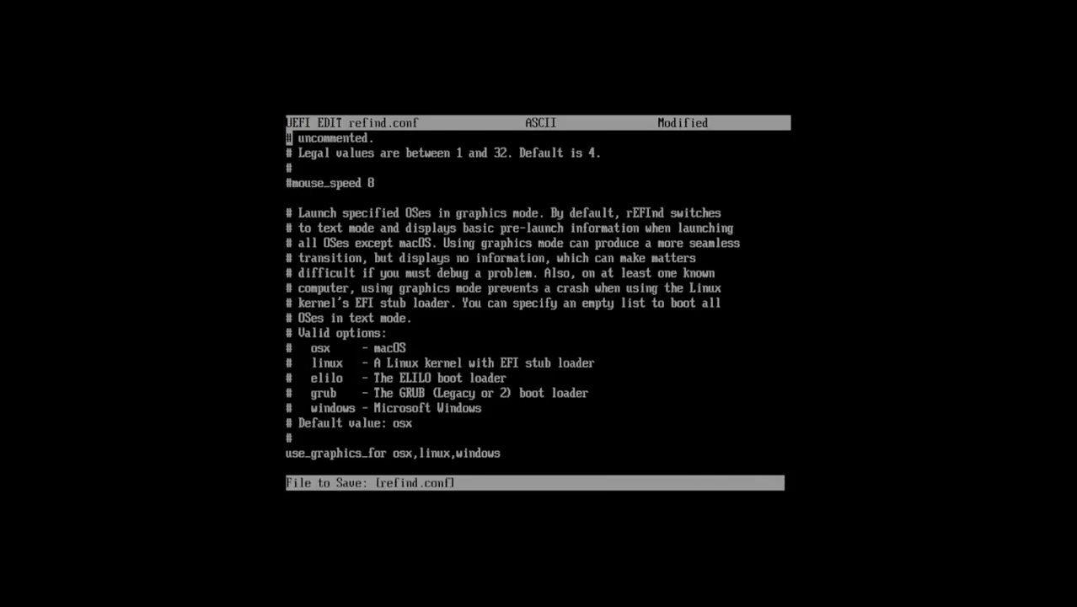
key("Return")
key("ctrl+q")
type("exit")
key("Return")
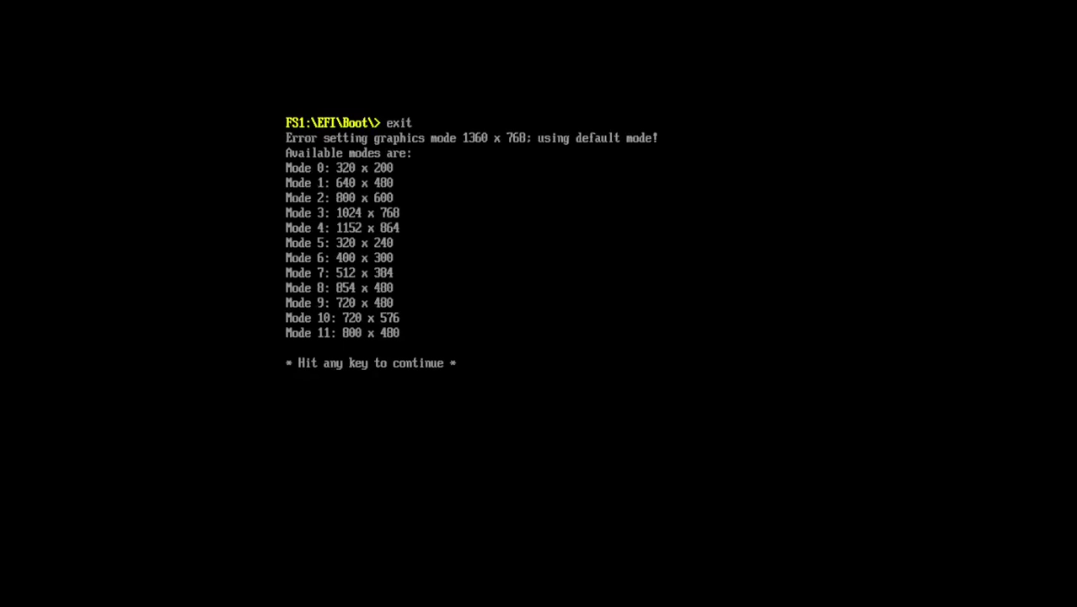
Continue to the rEFInd menu, leave it for the firmware setup, and enter the Boot Maintenance Manager.
key("Return")
key("Right")
key("Right")
key("Right")
key("Right")
key("Right")
key("Return")
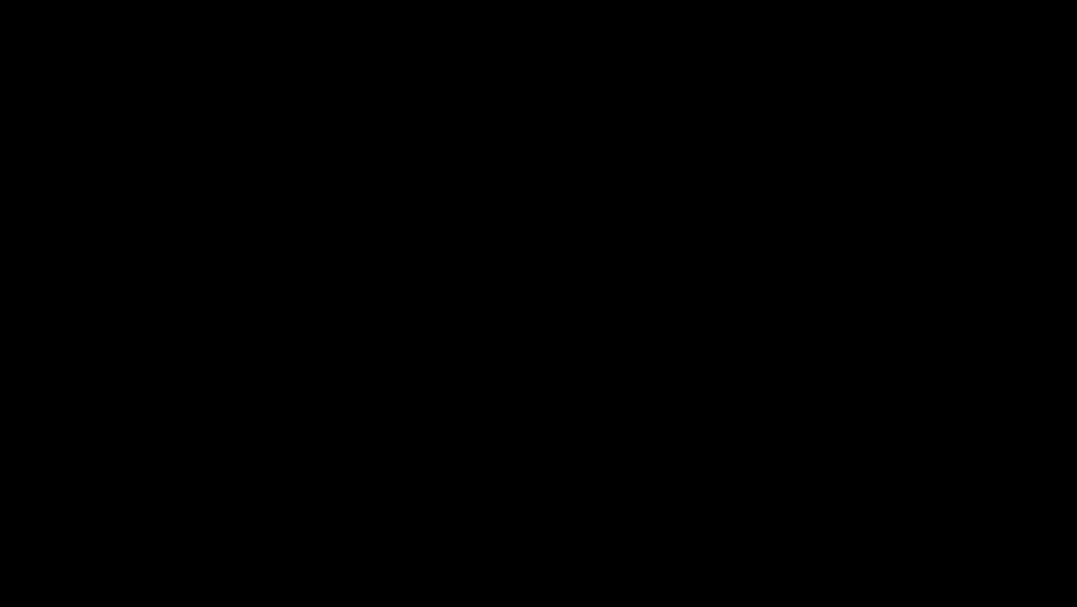
key("Down")
key("Down")
key("Down")
key("Down")
key("Down")
key("Down")
key("Return")
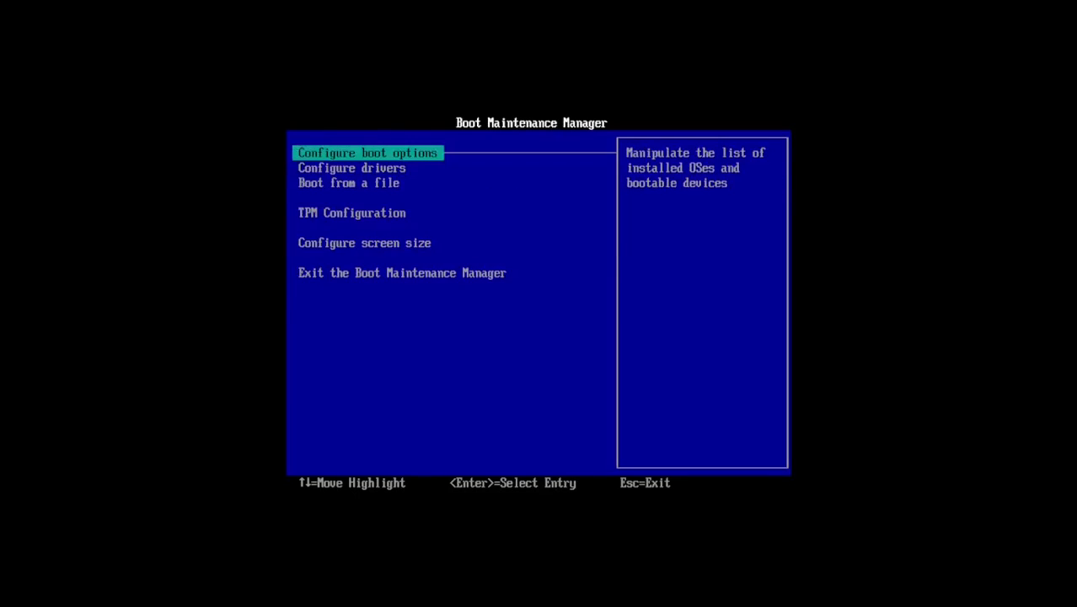
Enter the boot option configuration and examine the current boot order.
key("Return")
key("Down")
key("Down")
key("Up")
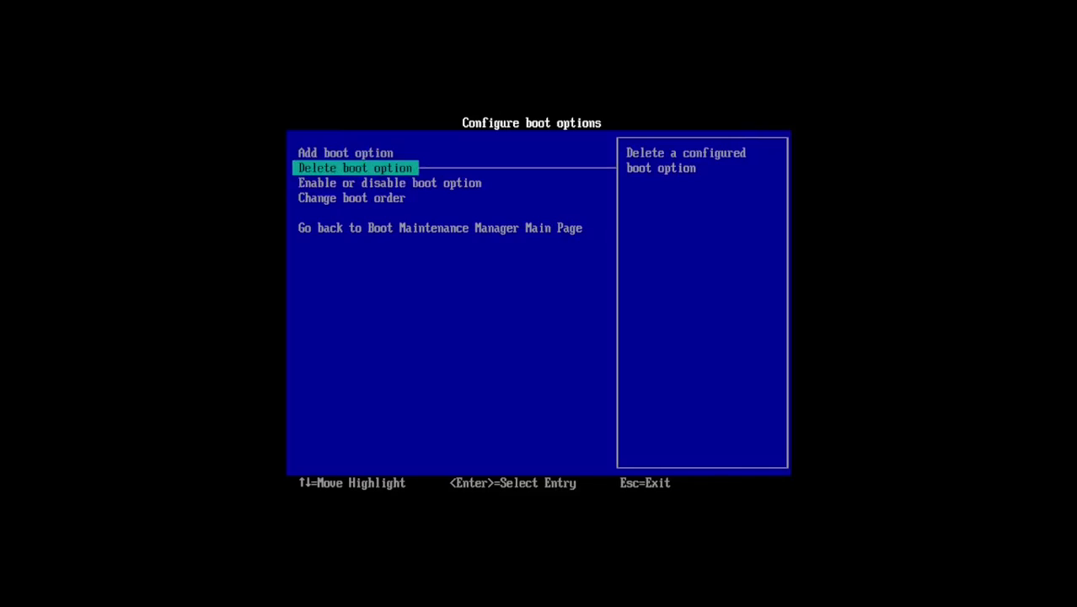
key("Down")
key("Down")
key("Return")
key("Return")
key("Escape")
key("Escape")
Start adding a boot option and choose bootx64.efi from the EFI\Boot folder as its file.
key("Up")
key("Up")
key("Up")
key("Return")
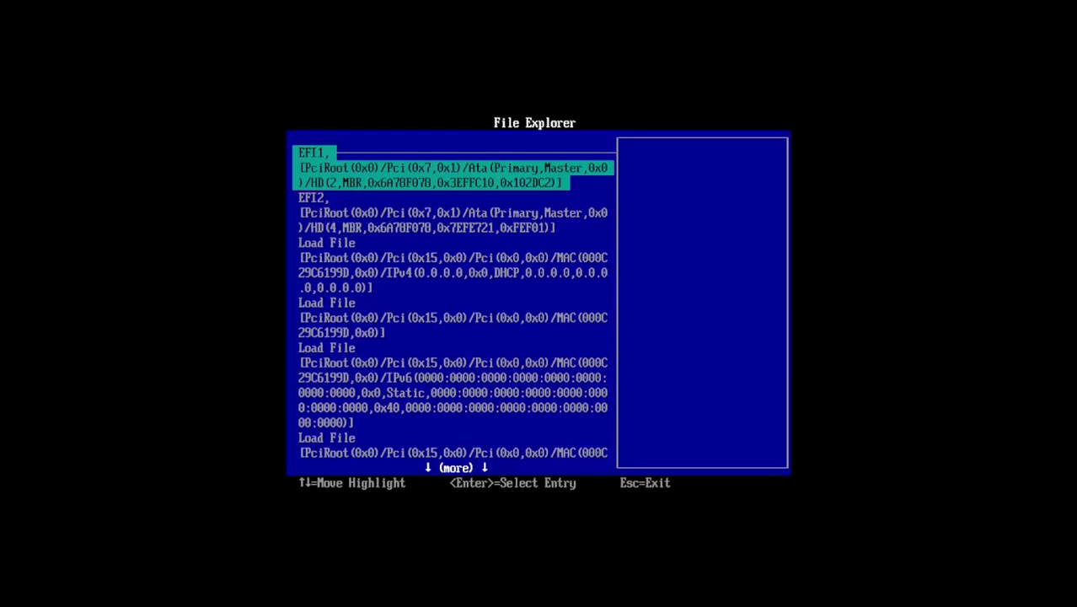
key("Return")
key("Down")
key("Down")
key("Down")
key("Up")
key("Up")
key("Up")
key("Return")
key("Down")
key("Down")
key("Down")
key("Return")
key("Down")
key("Down")
key("Down")
key("Down")
key("Down")
key("Down")
key("Down")
key("Return")
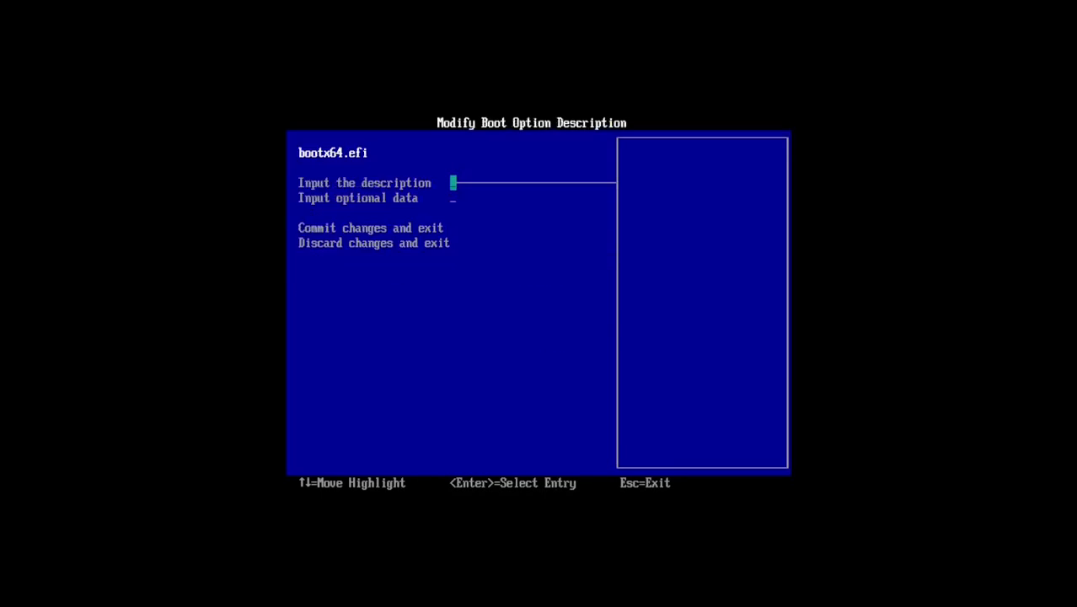
Describe the new boot option as Bootloader and commit it.
key("Return")
type("Bootloader")
key("Return")
key("Down")
key("Down")
key("Return")
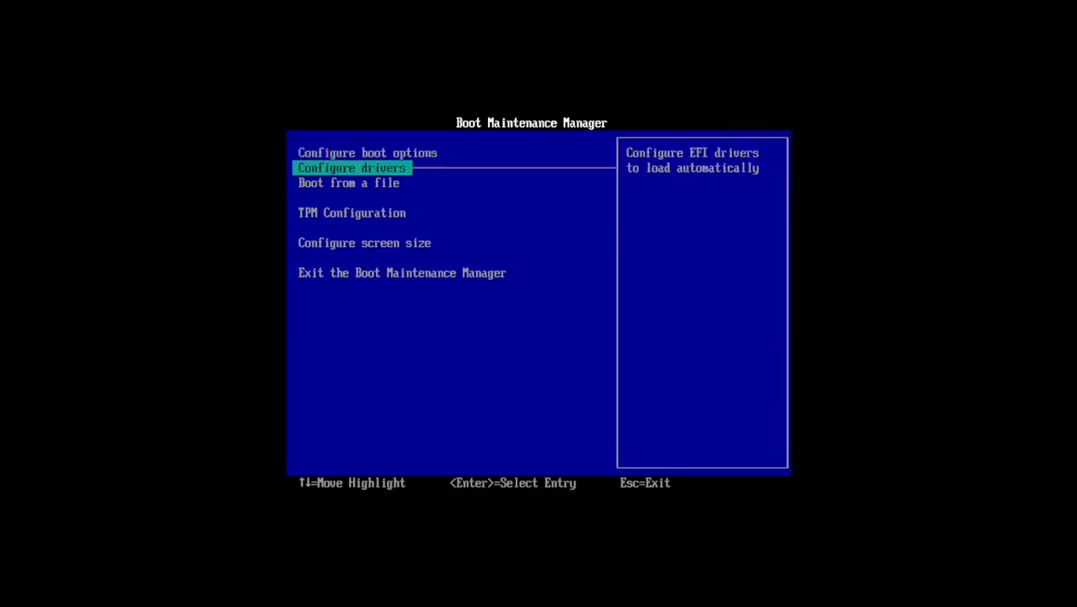
Open the Delete boot option page of the boot option configuration and return to the Boot Maintenance Manager.
key("Up")
key("Return")
key("Down")
key("Return")
key("Down")
key("Down")
key("Return")
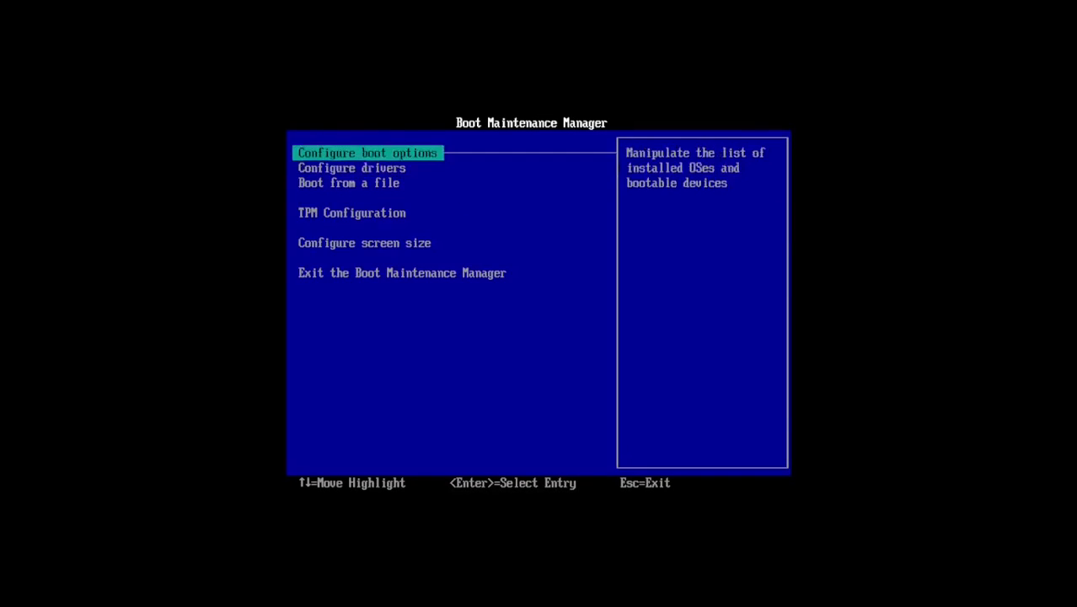
Move the Bootloader entry to the top of the boot order and commit the change.
key("Return")
key("Down")
key("Down")
key("Return")
key("Return")
key("Down")
key("Down")
key("Down")
key("Down")
key("plus")
key("plus")
key("plus")
key("plus")
key("Return")
key("Down")
key("Return")
Leave the Boot Maintenance Manager and continue booting to the rEFInd menu.
key("Down")
key("Down")
key("Down")
key("Down")
key("Down")
key("Return")
key("Down")
key("Return")
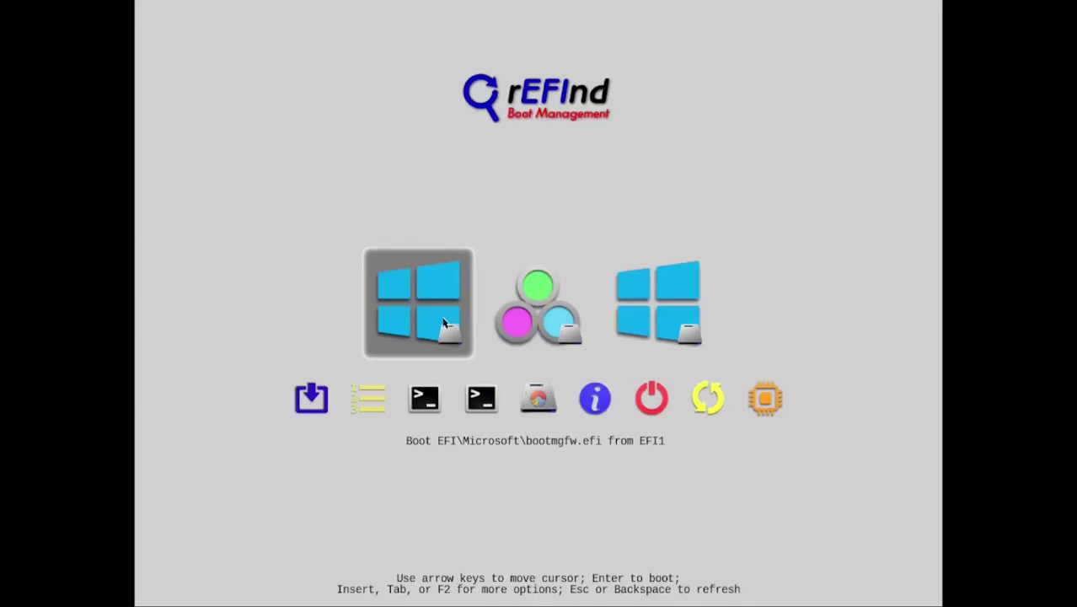
Test both Windows entries in rEFInd: boot Windows 11 from EFI2, and after a restart boot bootmgfw.efi from EFI1.
left_click(653, 334)
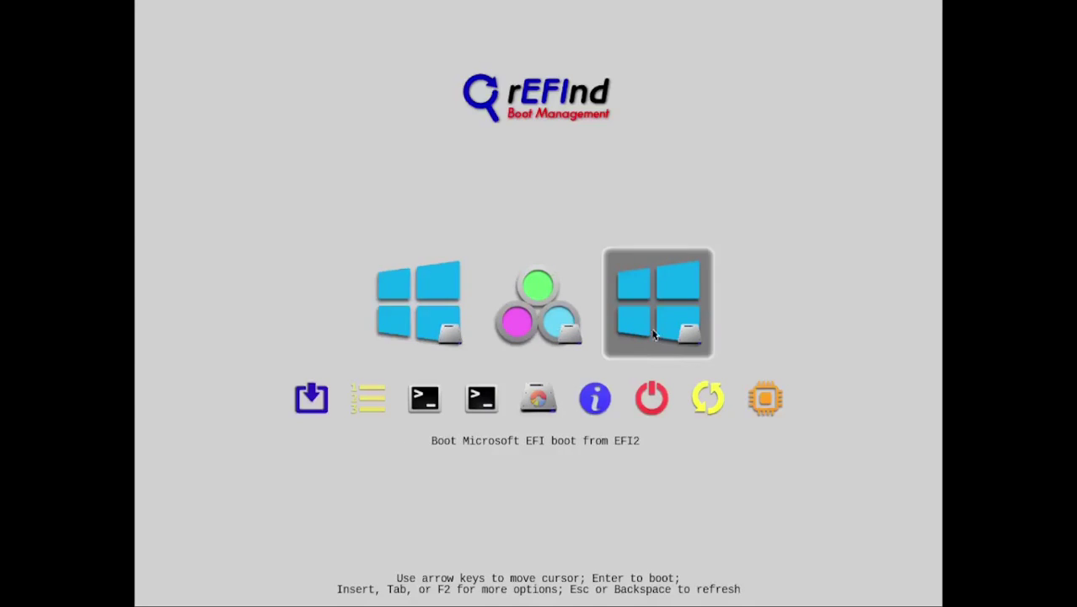
left_click(651, 331)
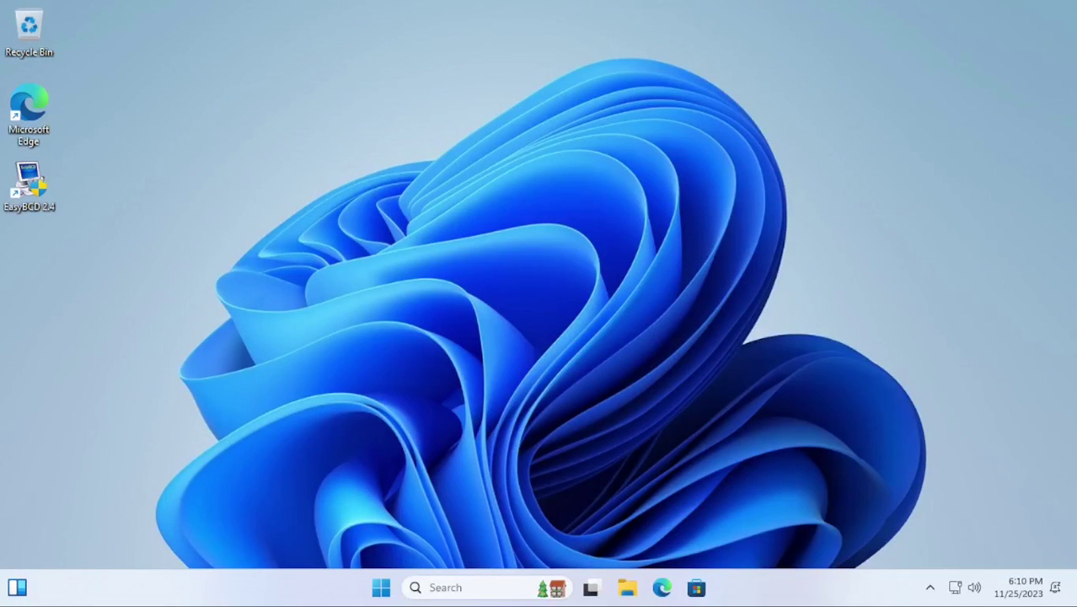
key("super")
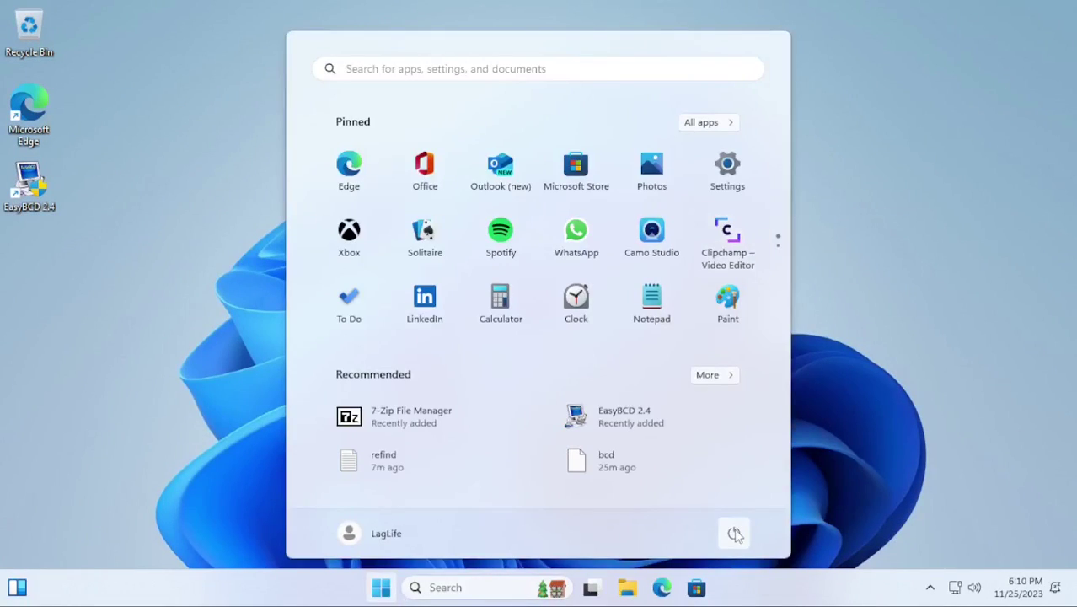
left_click(733, 533)
left_click(725, 499)
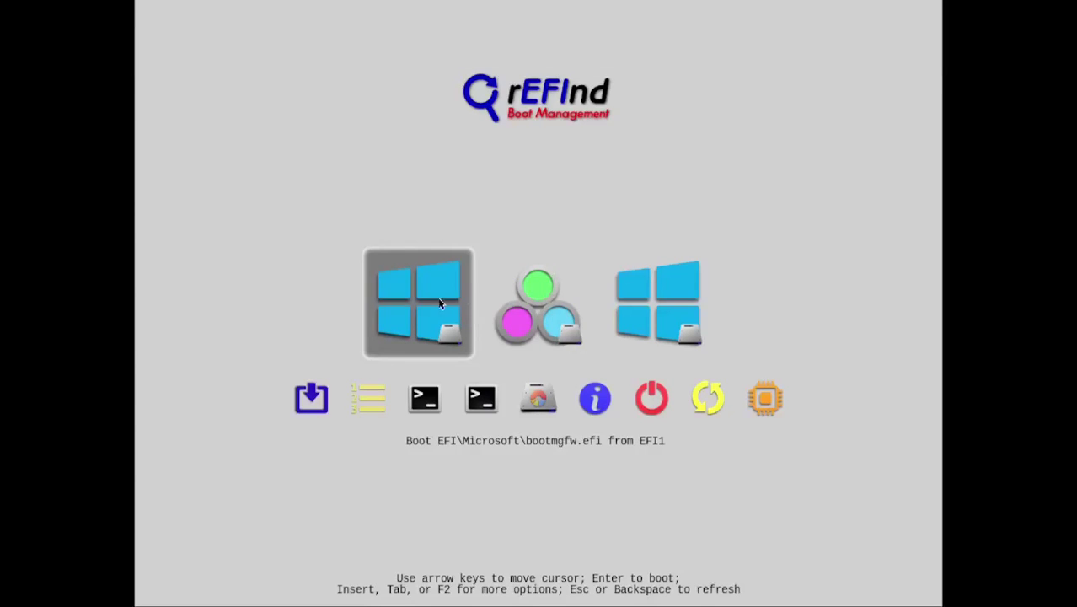
left_click(438, 304)
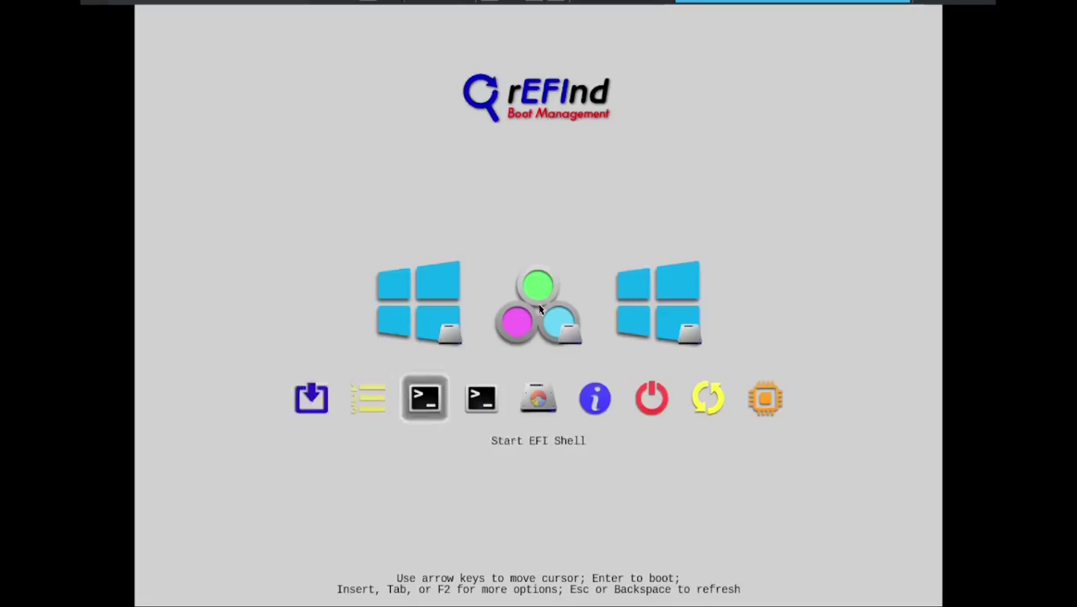
Start the EFI shell, go to FS1:\EFI\Boot, and open refind.conf for editing.
key("Return")
key("Escape")
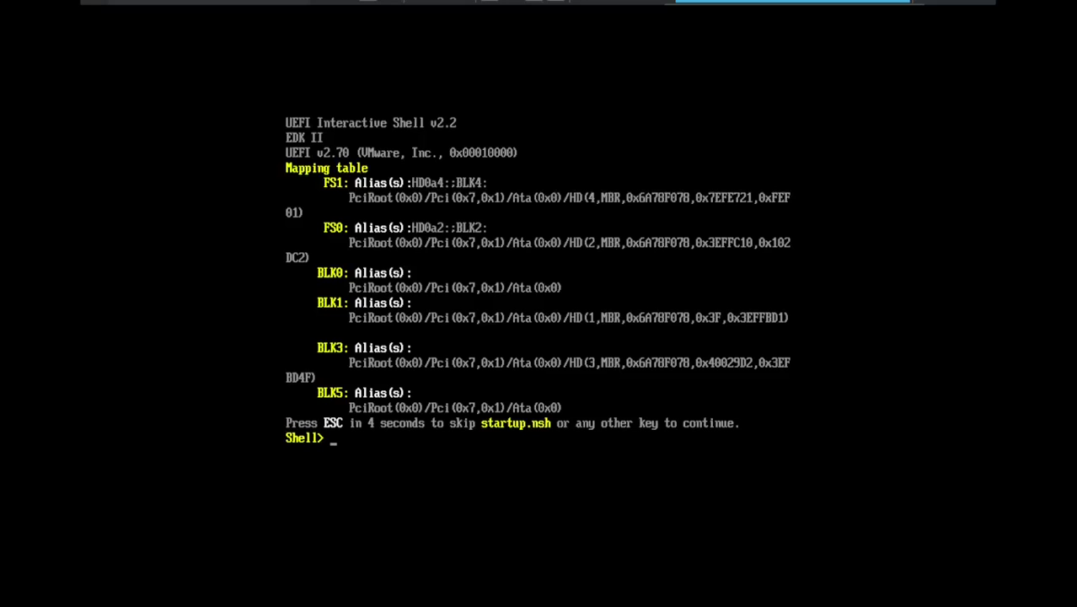
type("fs1:")
key("Return")
type("ls cd EFI ls cd Boot")
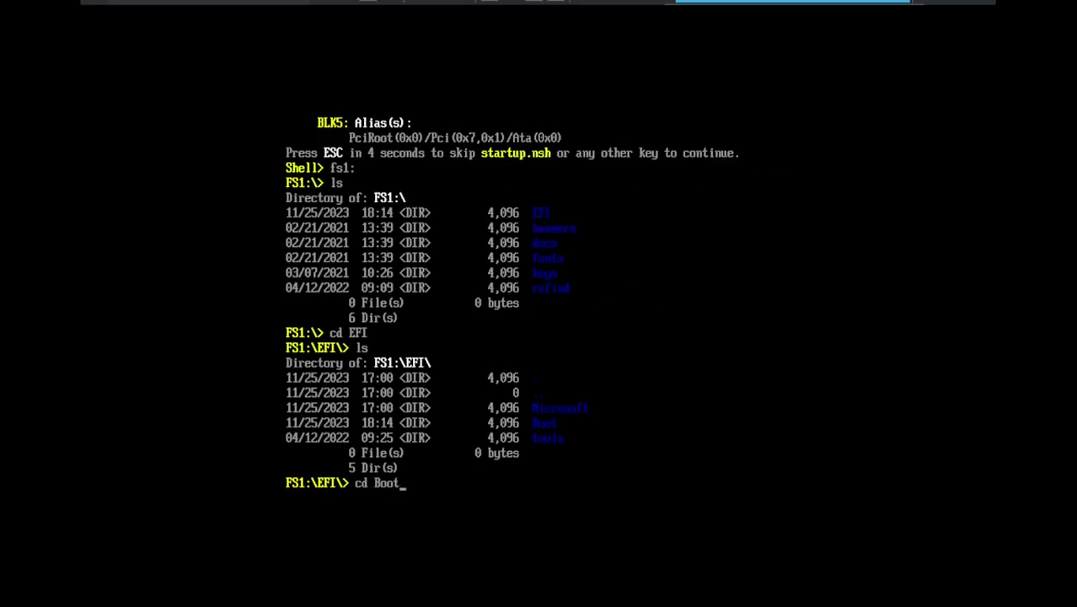
key("Return")
type("ls")
key("Return")
type("edit refind.conf")
key("Return")
Uncomment the mouse_speed 8 line in refind.conf.
key("Down")
key("Down")
key("Down")
key("Down")
key("Down")
key("Down")
key("Down")
key("Down")
key("Down")
key("Down")
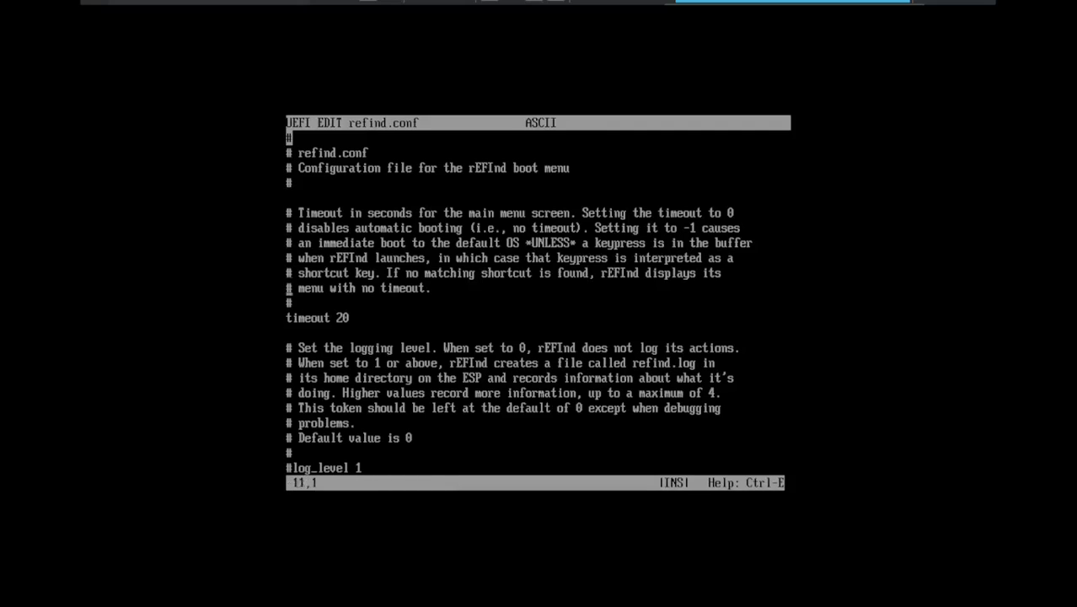
key("Down")
key("Down")
key("Down")
key("Down")
key("Down")
key("Down")
key("Down")
key("Down")
key("Down")
key("Down")
key("Down")
key("Down")
key("Down")
key("Down")
key("Down")
key("Down")
key("Down")
key("Down")
key("Down")
key("Down")
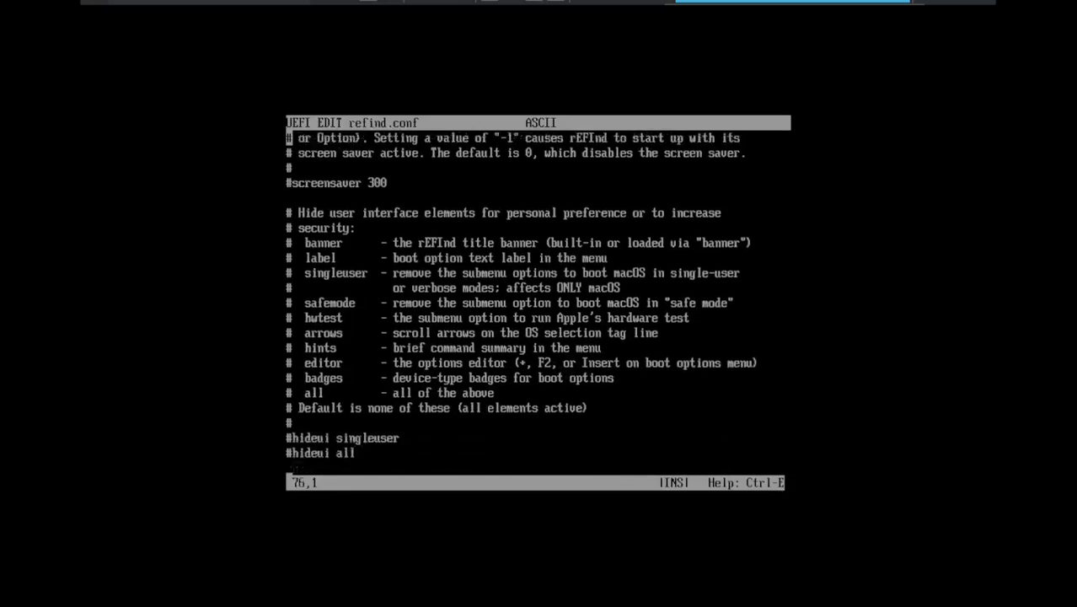
key("Page_Down")
key("Page_Down")
key("Page_Down")
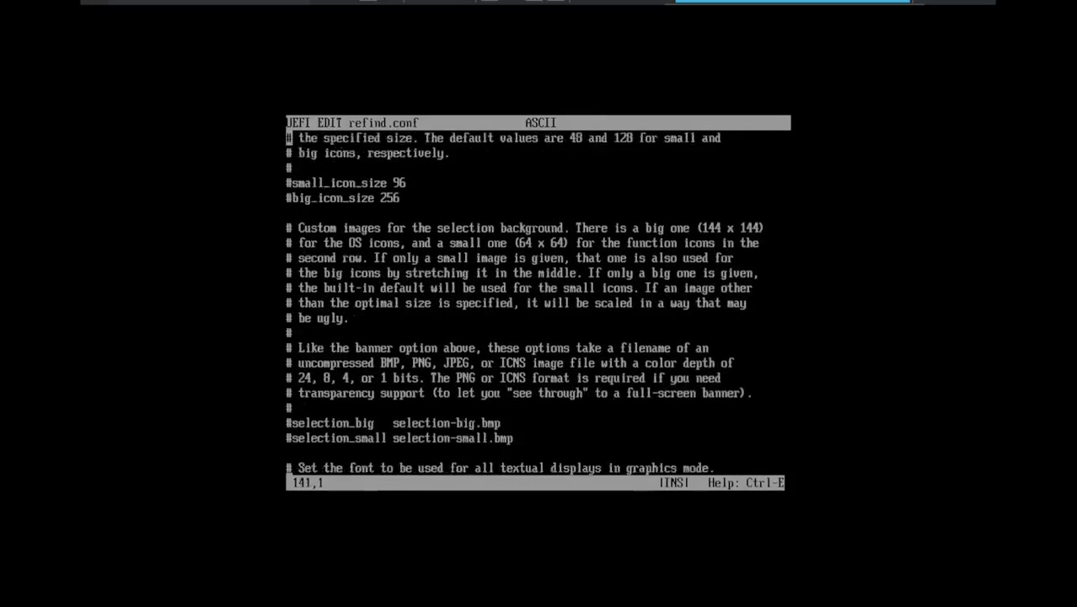
key("Page_Down")
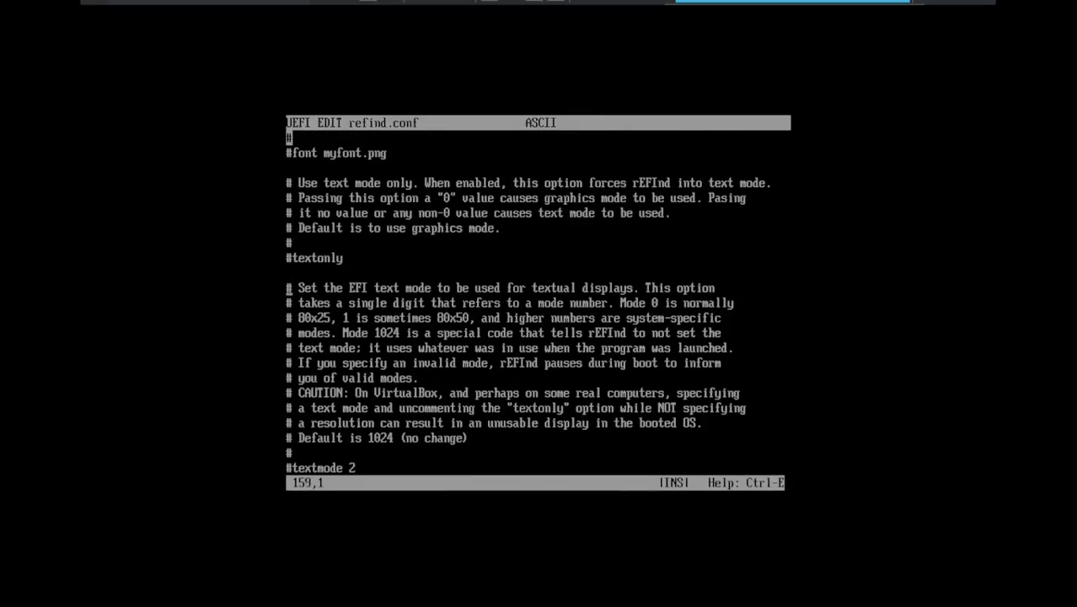
key("Page_Down")
key("Page_Down")
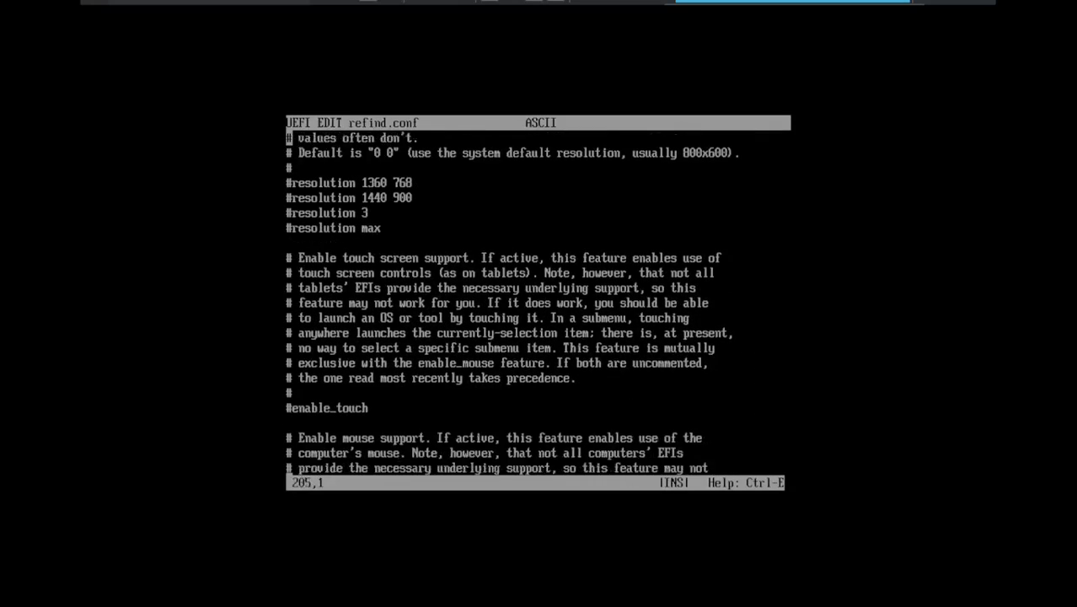
key("Page_Down")
key("Page_Down")
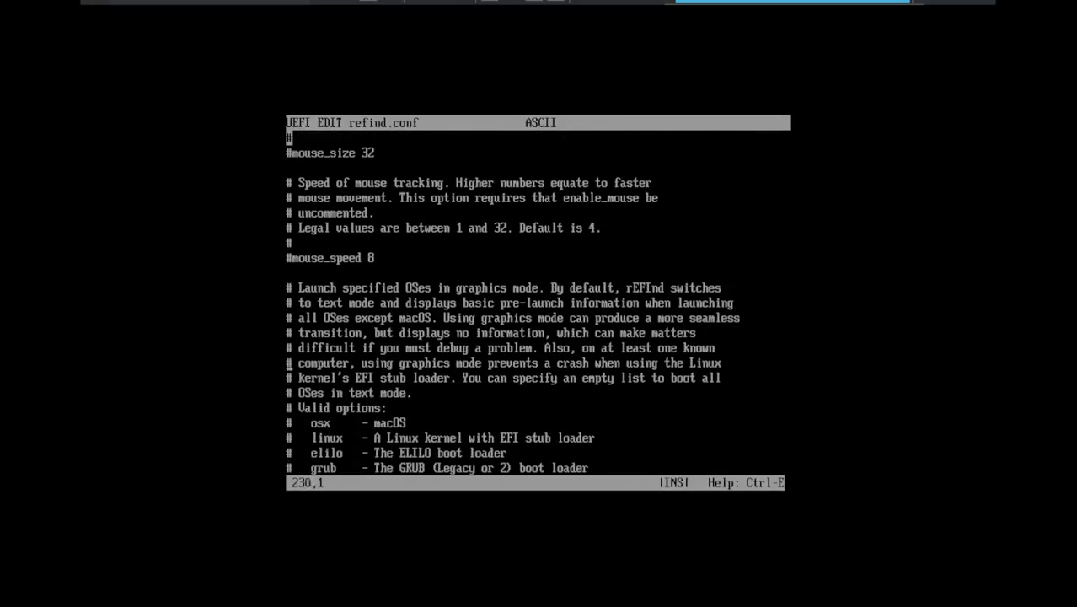
key("BackSpace")
Comment out the use_graphics_for osx,linux,windows line in refind.conf.
key("Down")
key("Down")
key("Down")
key("Down")
key("Down")
key("Down")
key("Down")
key("Down")
key("Down")
key("Down")
key("Down")
key("Down")
key("Down")
key("Down")
key("Down")
key("Down")
key("Down")
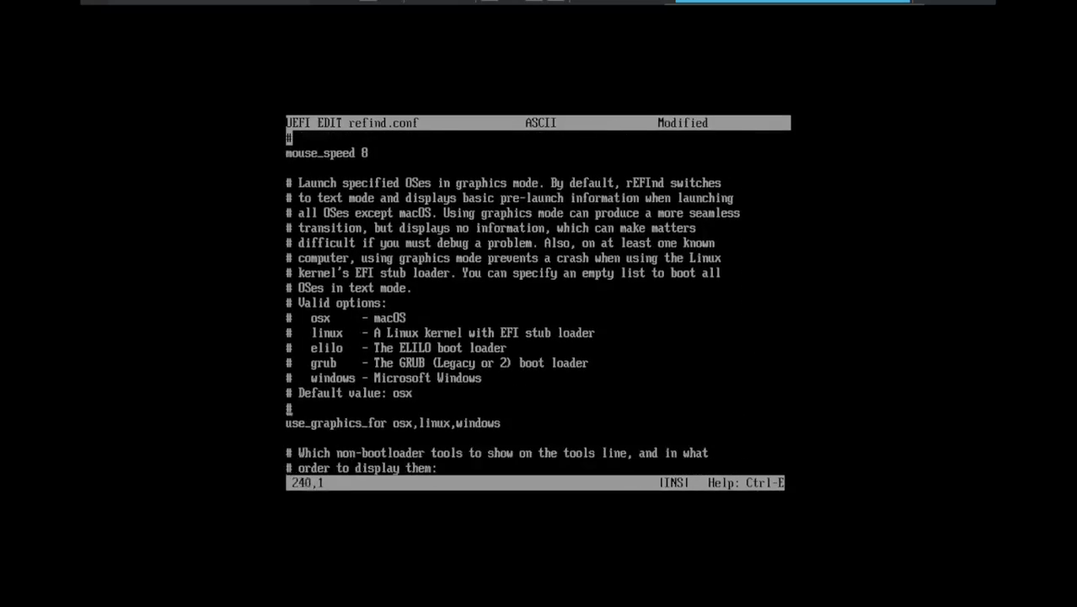
type("#")
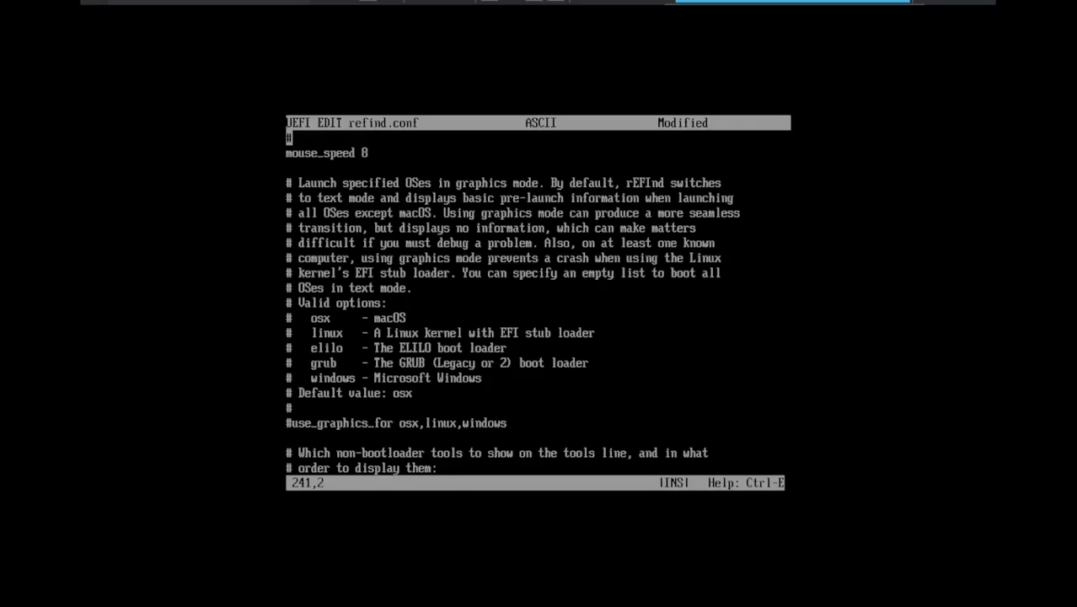
Save refind.conf under its existing name and exit the editor.
key("ctrl+s")
key("Return")
key("ctrl+q")
Try the reboot command in the EFI shell, and restart the machine with reset.
type("reboot")
key("Return")
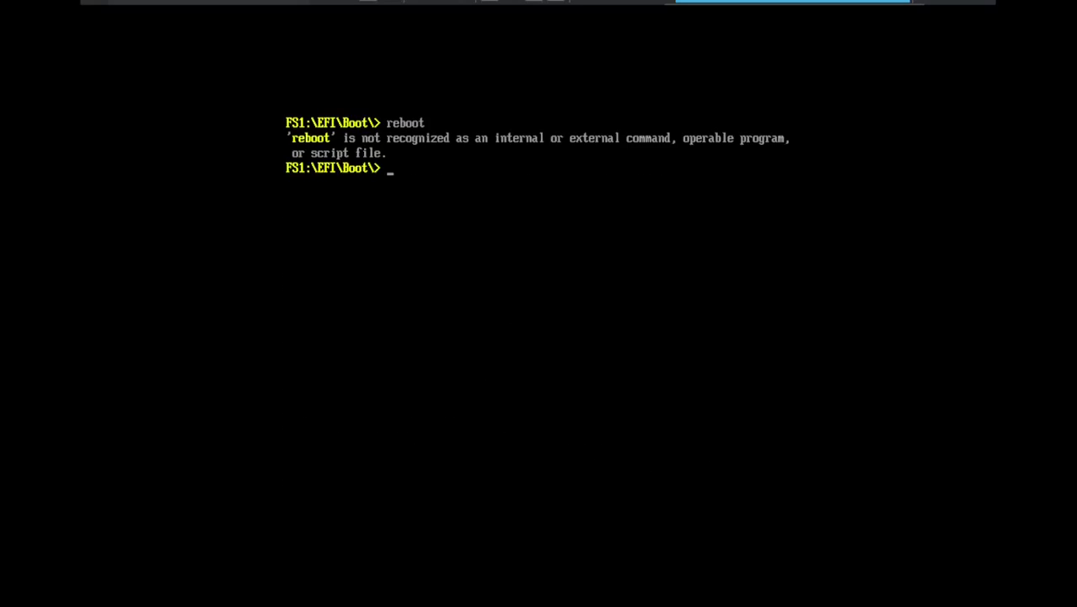
type("reset")
key("Return")
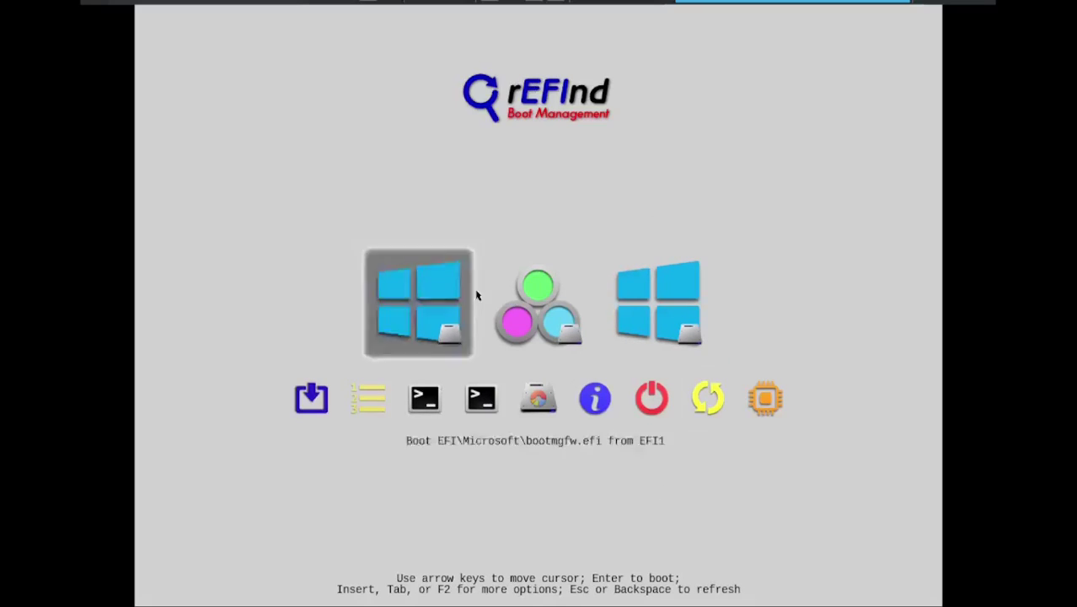
Boot the EFI1 Windows entry from rEFInd and start Windows XP with Disable Driver Signature Enforcement from the advanced boot options.
left_click(670, 285)
left_click(418, 300)
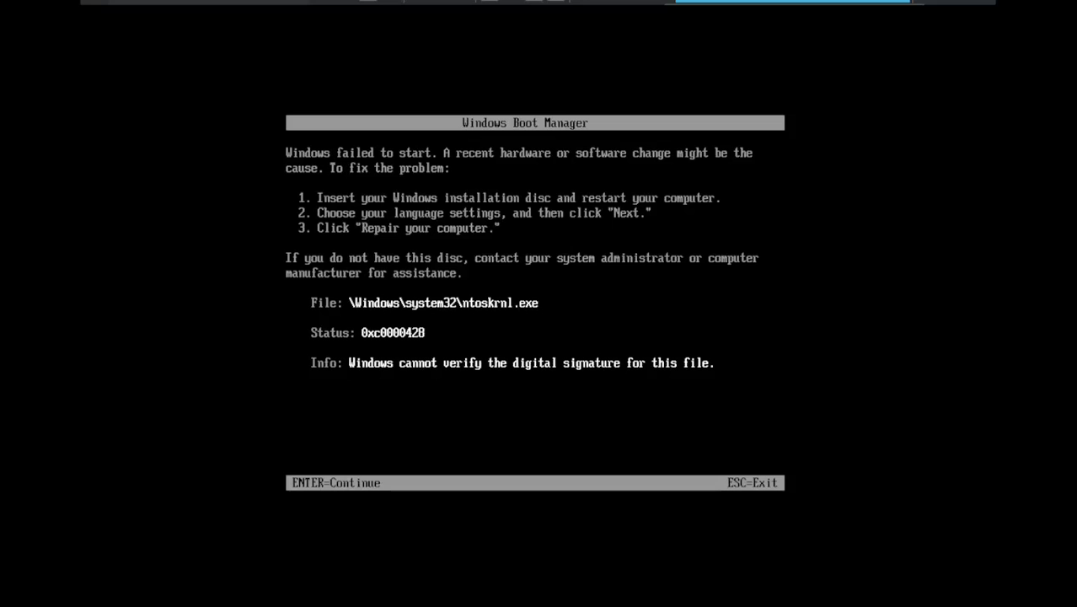
key("Return")
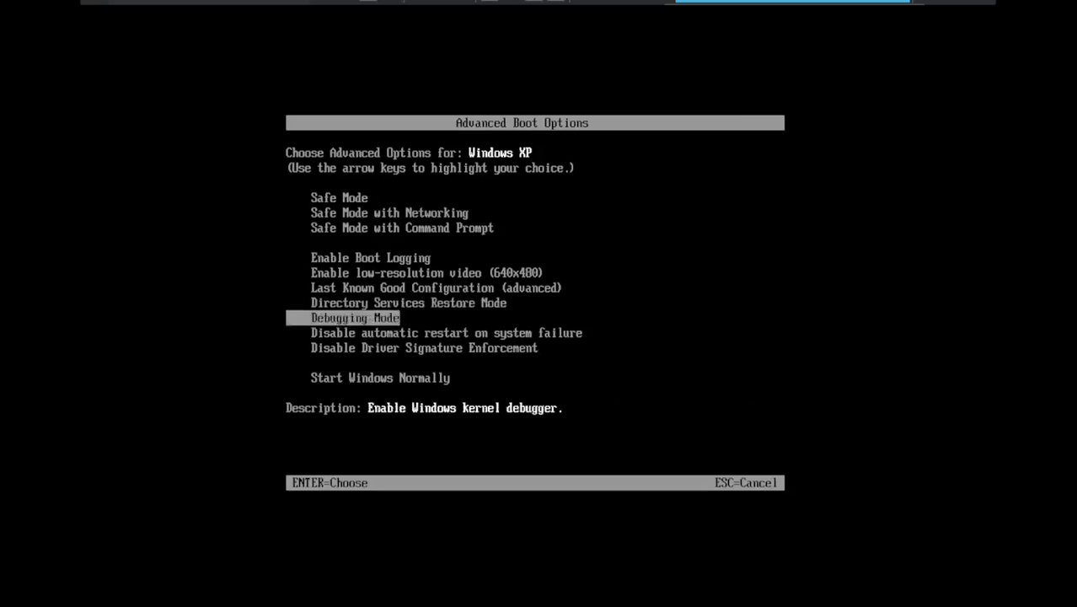
key("Down")
key("Return")
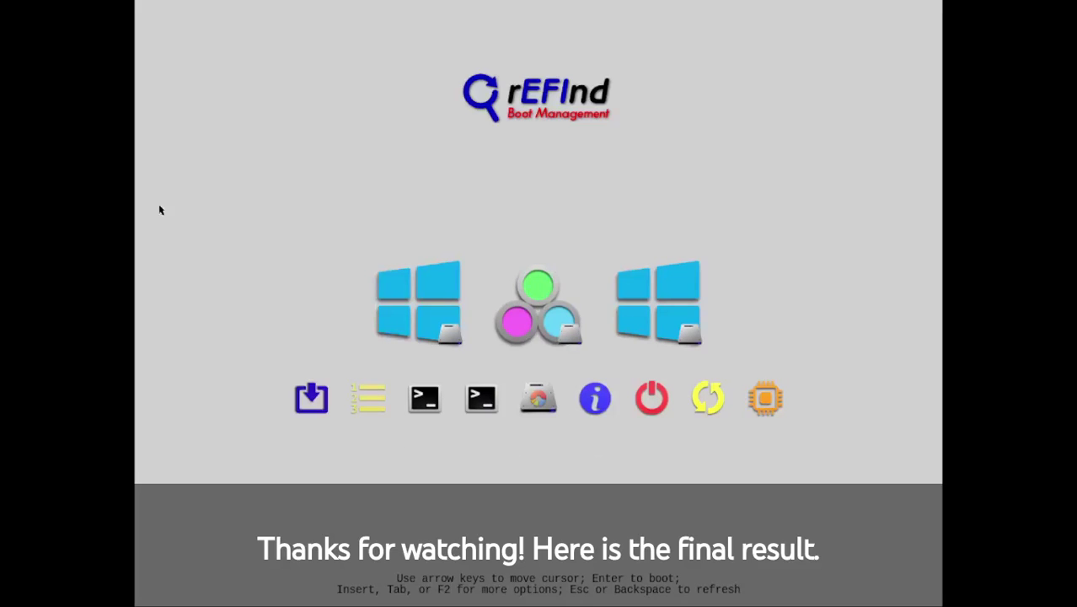
Boot Windows 11 from the EFI2 entry in rEFInd and restart it from its desktop.
left_click(669, 342)
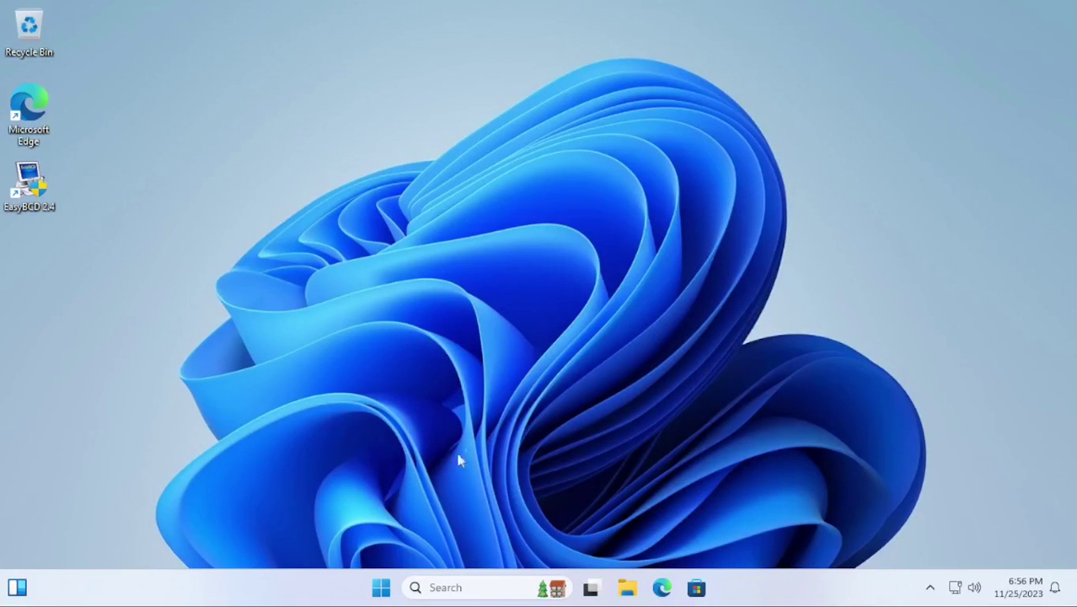
left_click(380, 587)
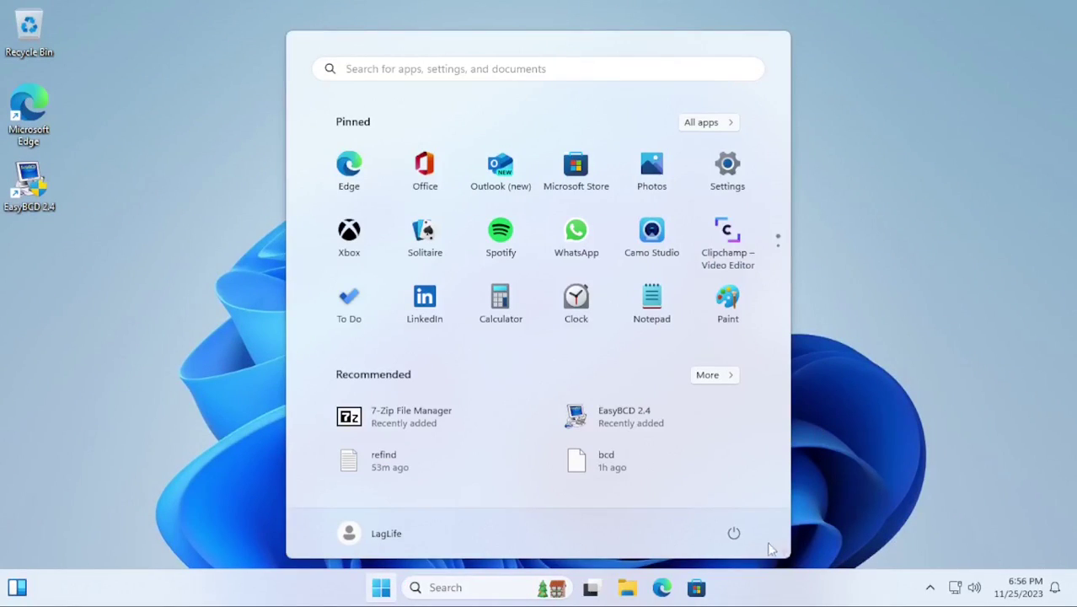
left_click(734, 532)
left_click(770, 505)
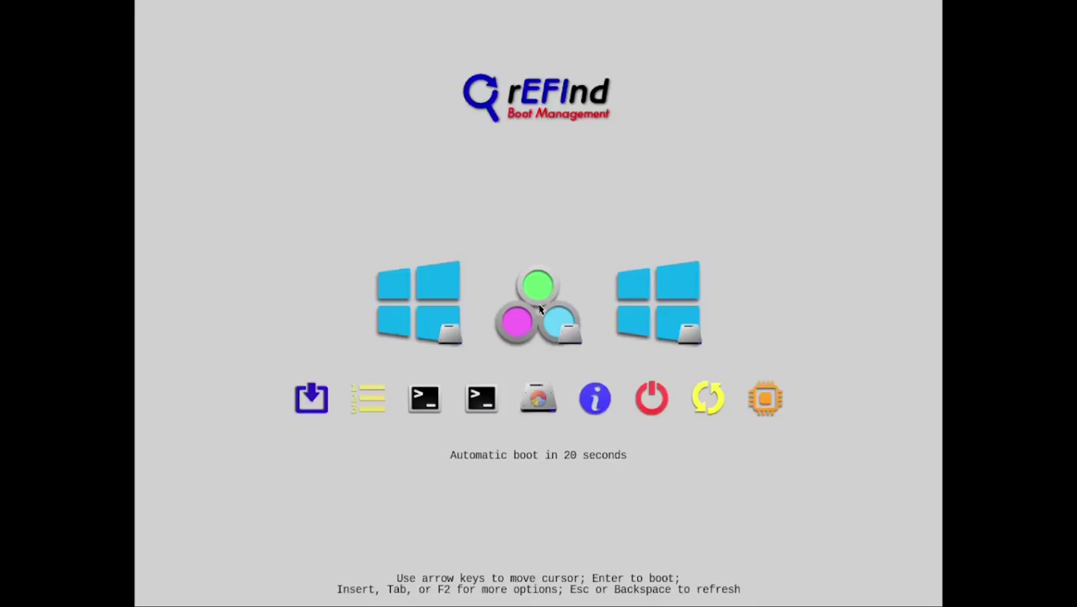
Try to boot Windows XP from the first Windows entry in rEFInd and continue past the Windows Boot Manager error screen.
left_click(439, 328)
double_click(440, 329)
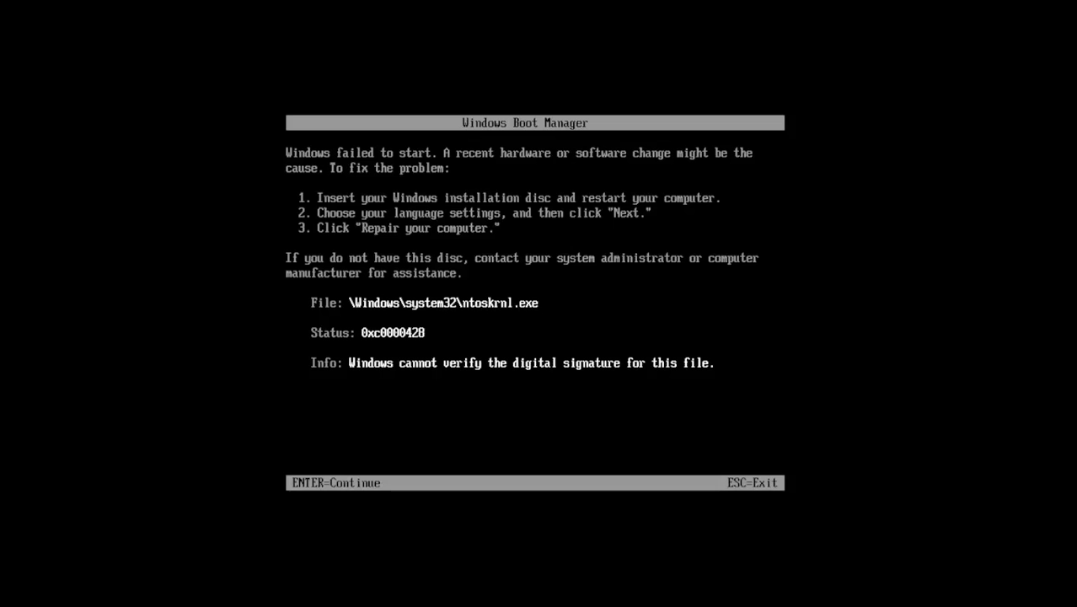
key("Return")
key("Return")
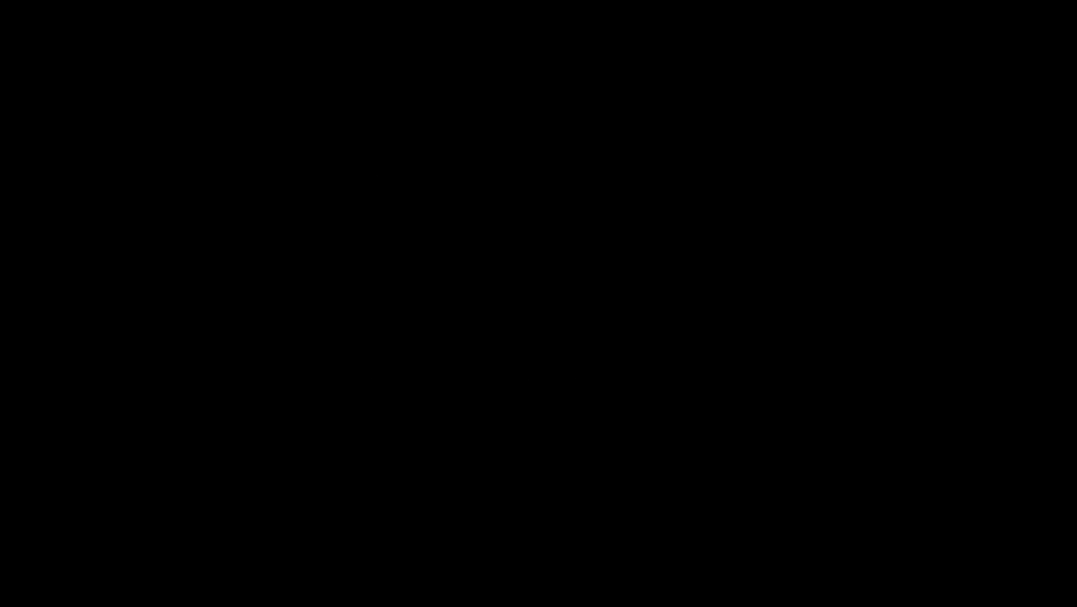
Open the advanced boot options and start Windows XP with Disable Driver Signature Enforcement.
key("F8")
key("Down")
key("Down")
key("Down")
key("Down")
key("Down")
key("Down")
key("Down")
key("Down")
key("Return")
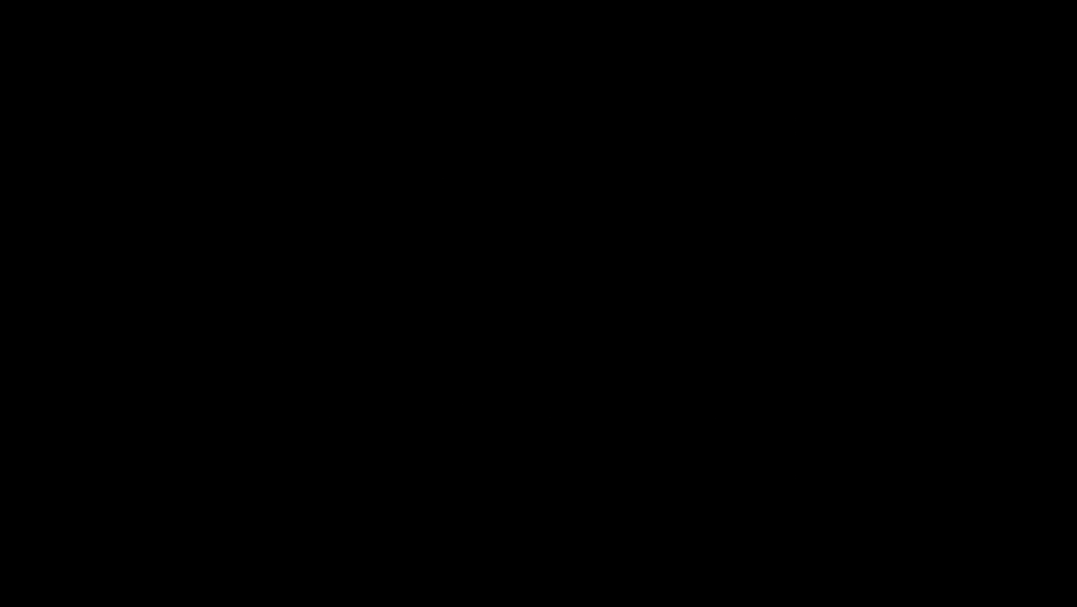